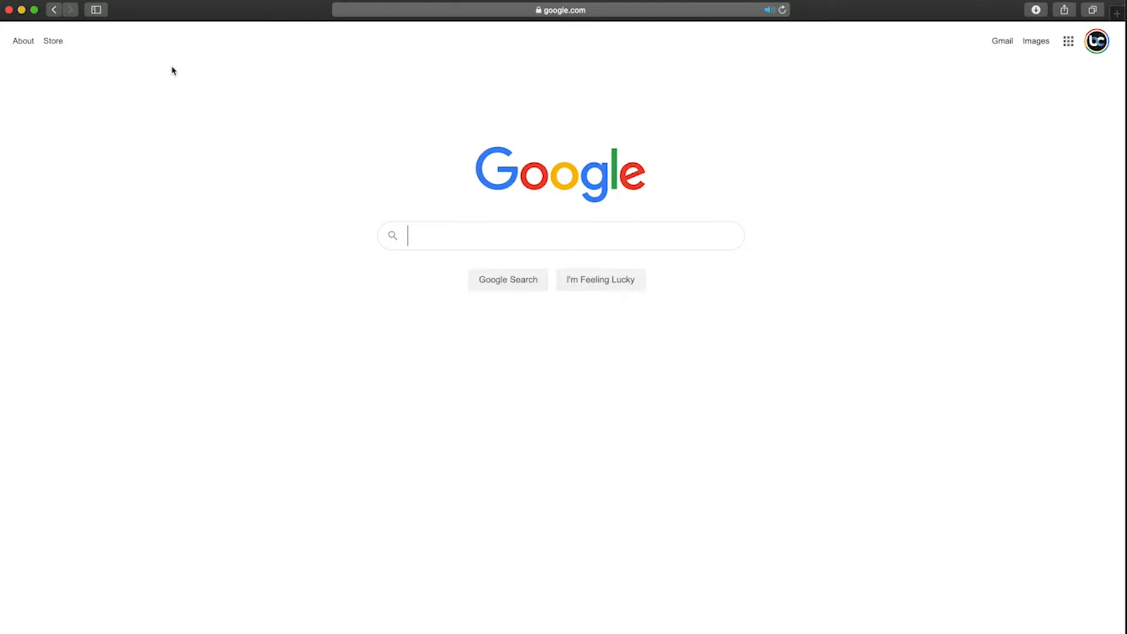
Step: Search Google Images for "cooking logo"
text(cooking logo)
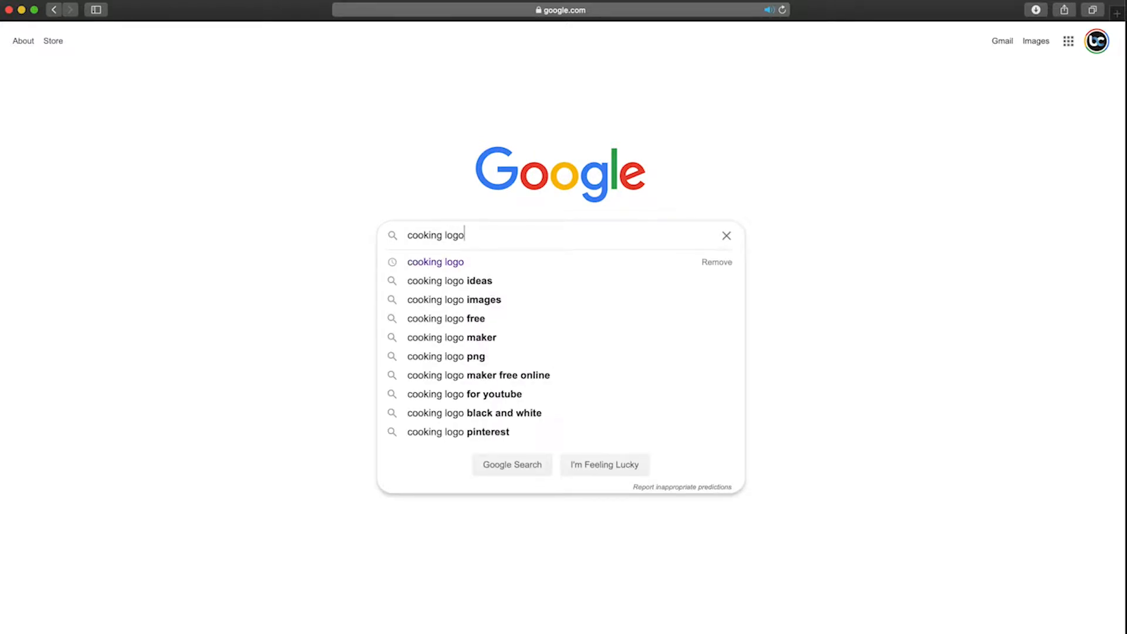
key(Return)
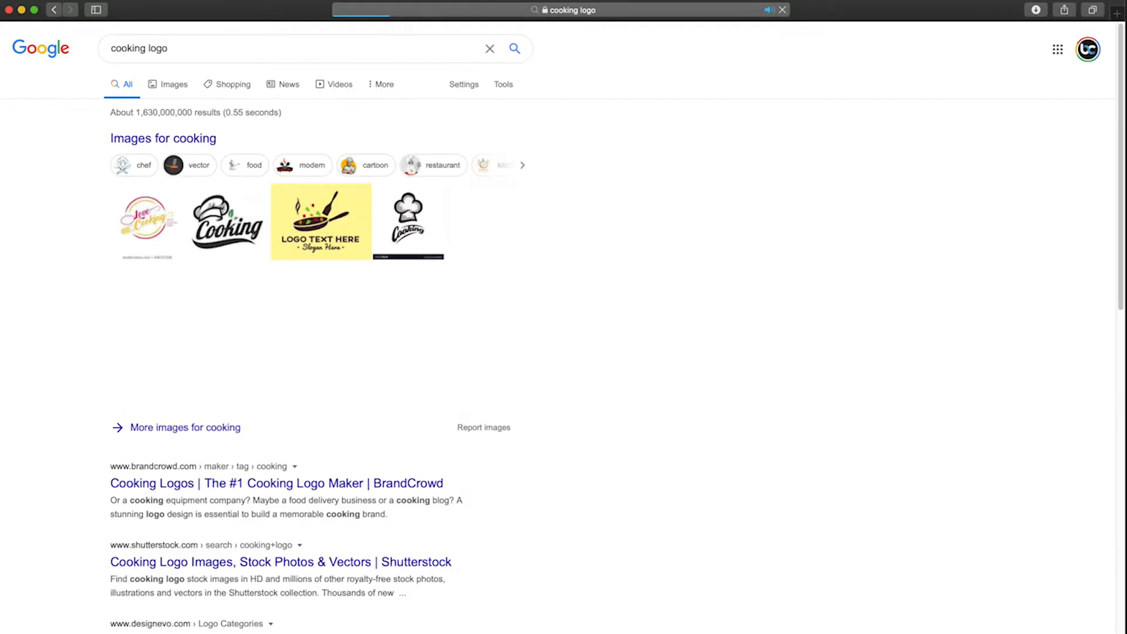
click(182, 85)
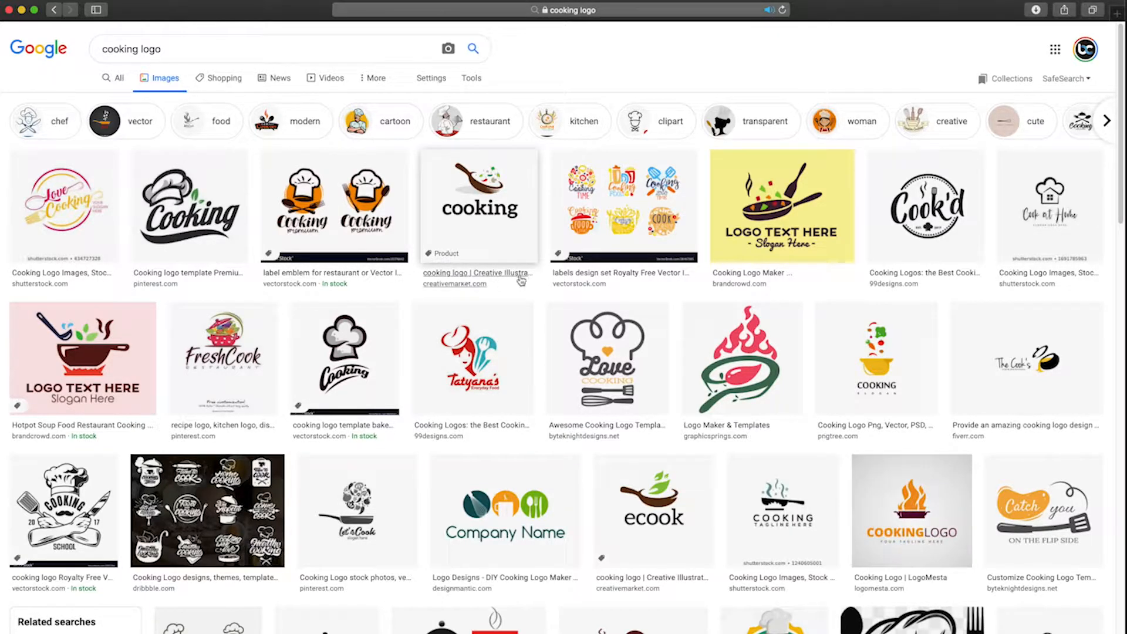
Step: Browse the image results for reference logos and close the preview of the Captain Cook logo
scroll(508, 282, down, 2)
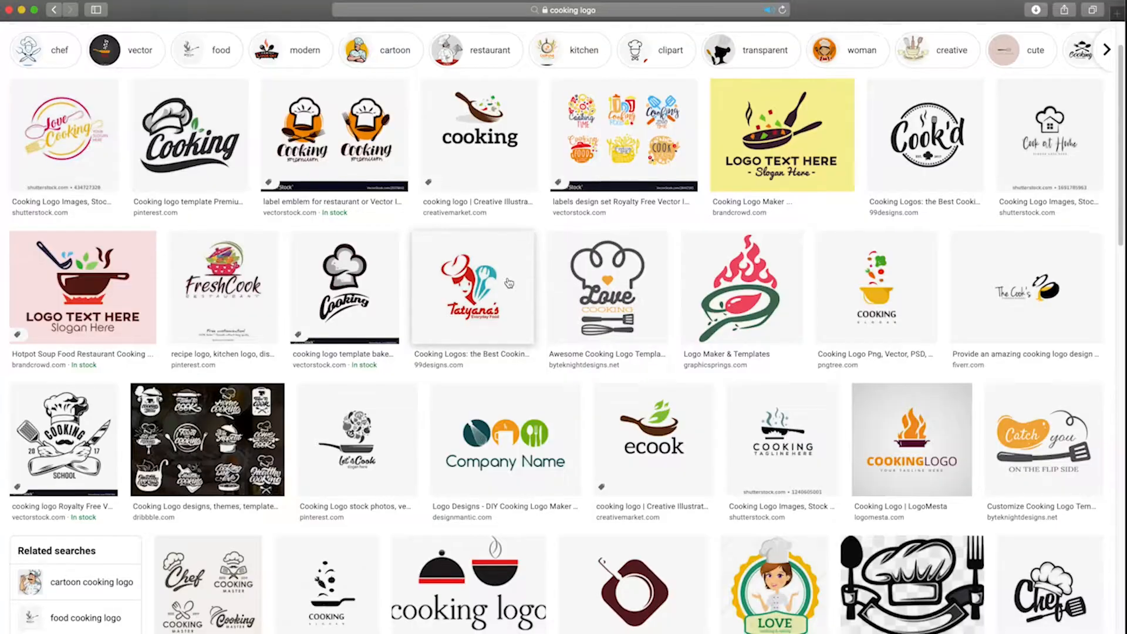
scroll(509, 283, down, 7)
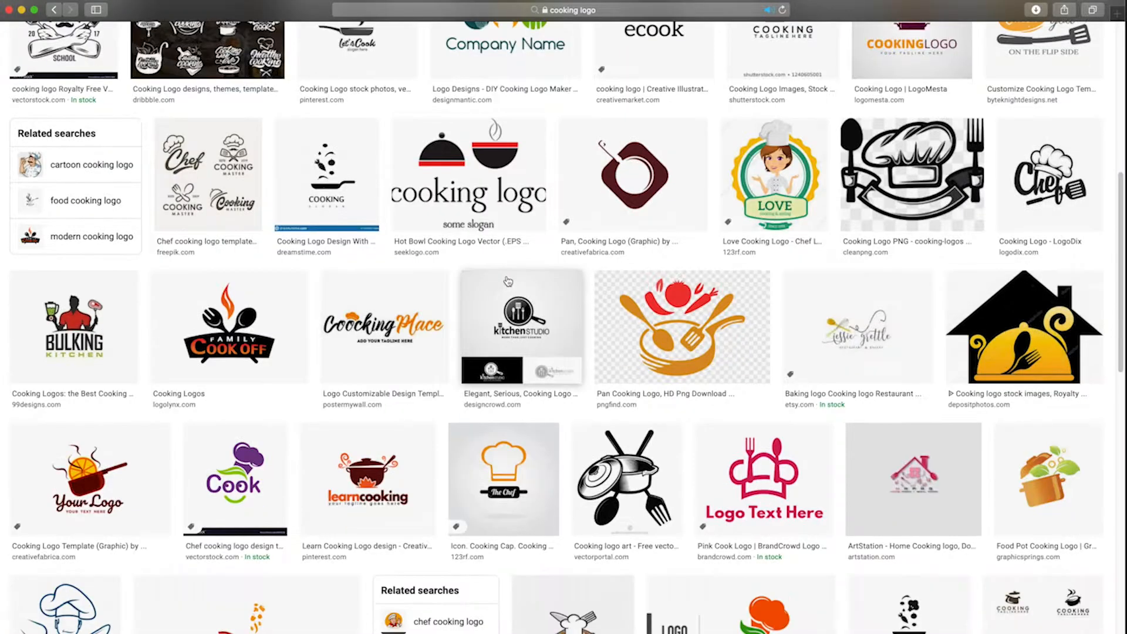
scroll(509, 282, down, 2)
scroll(502, 268, down, 4)
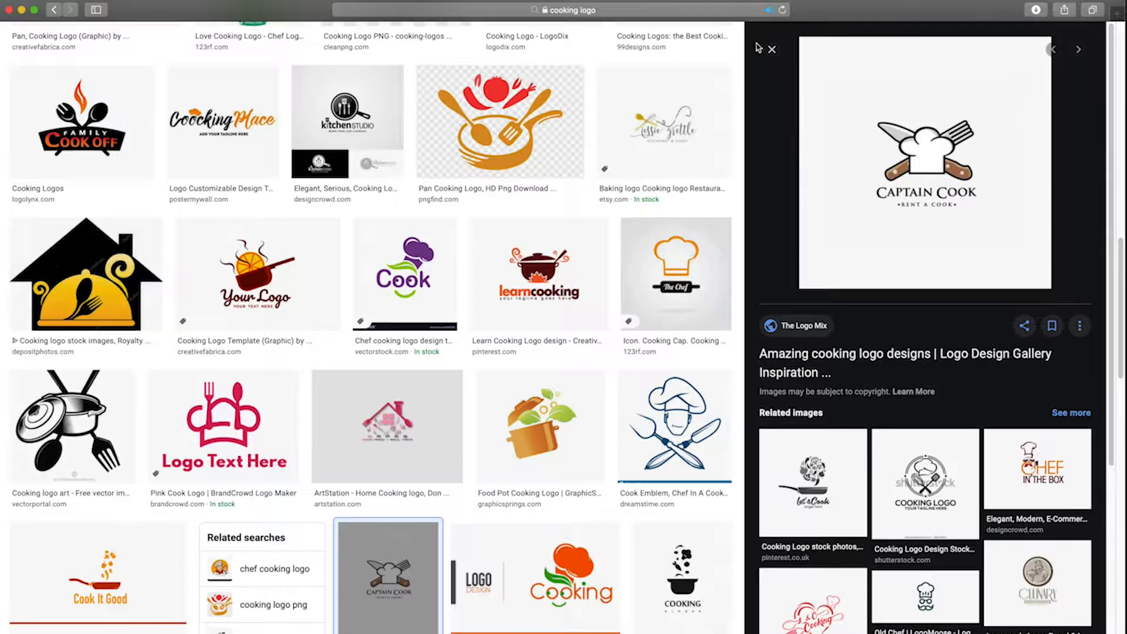
click(773, 50)
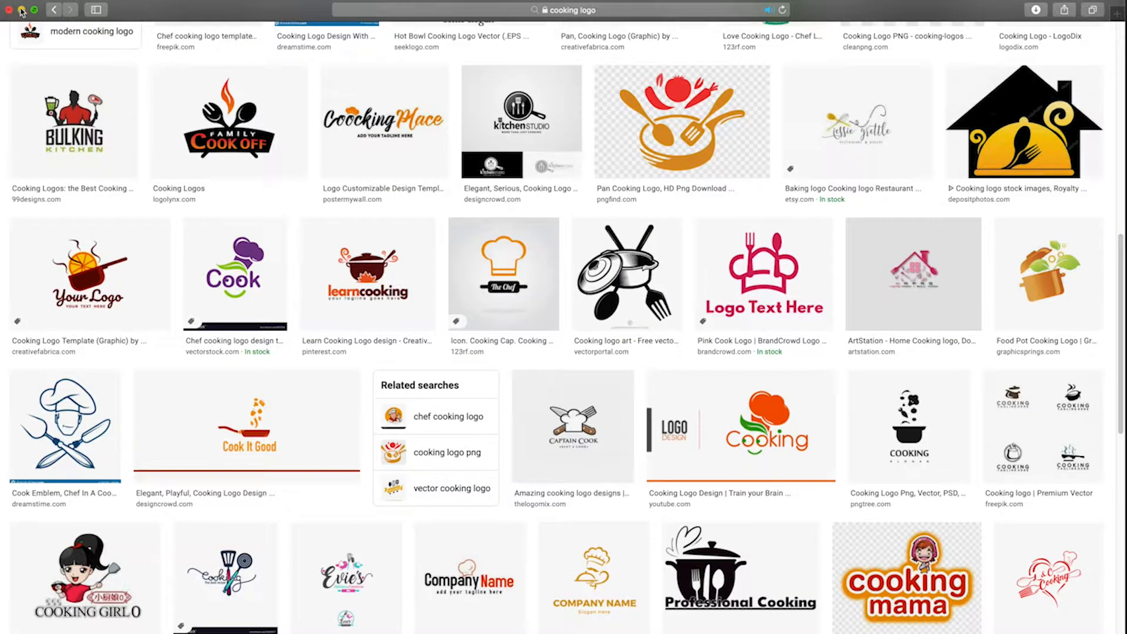
Step: Minimize the browser, switch to Adobe Illustrator and hide the guides in the logo document
click(21, 10)
key(super+Tab)
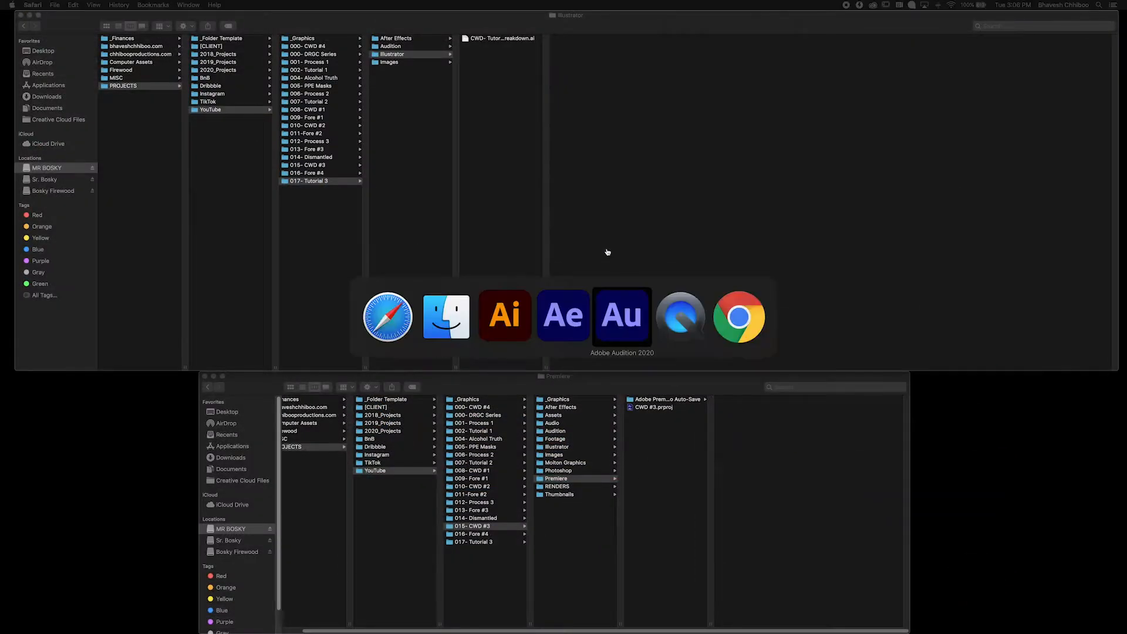
click(508, 334)
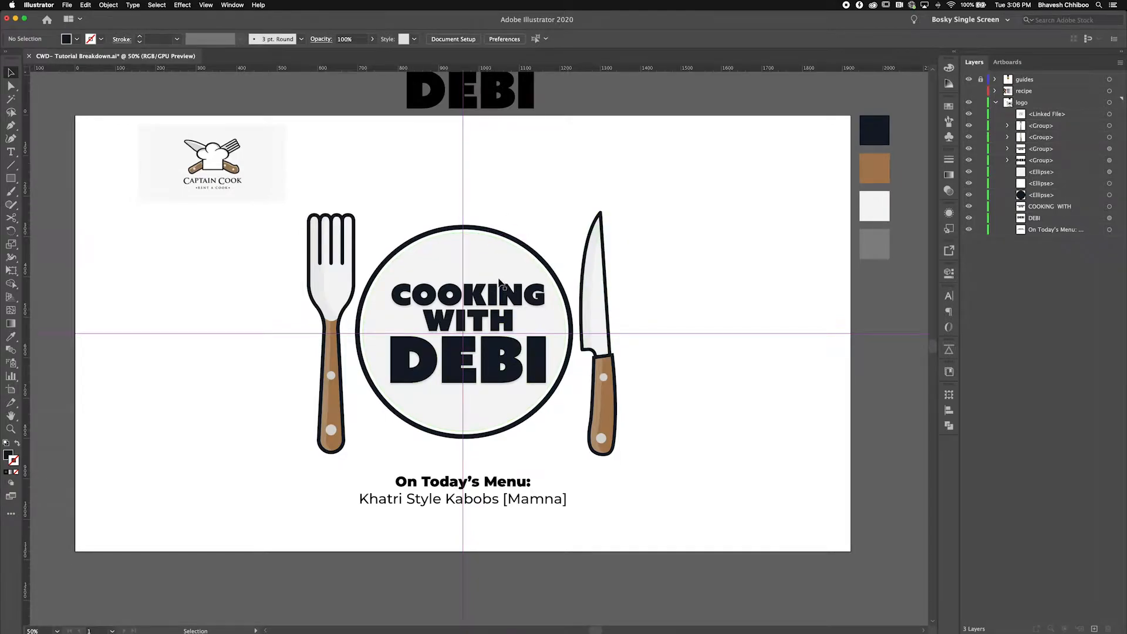
key(a)
key(super+semicolon)
key(v)
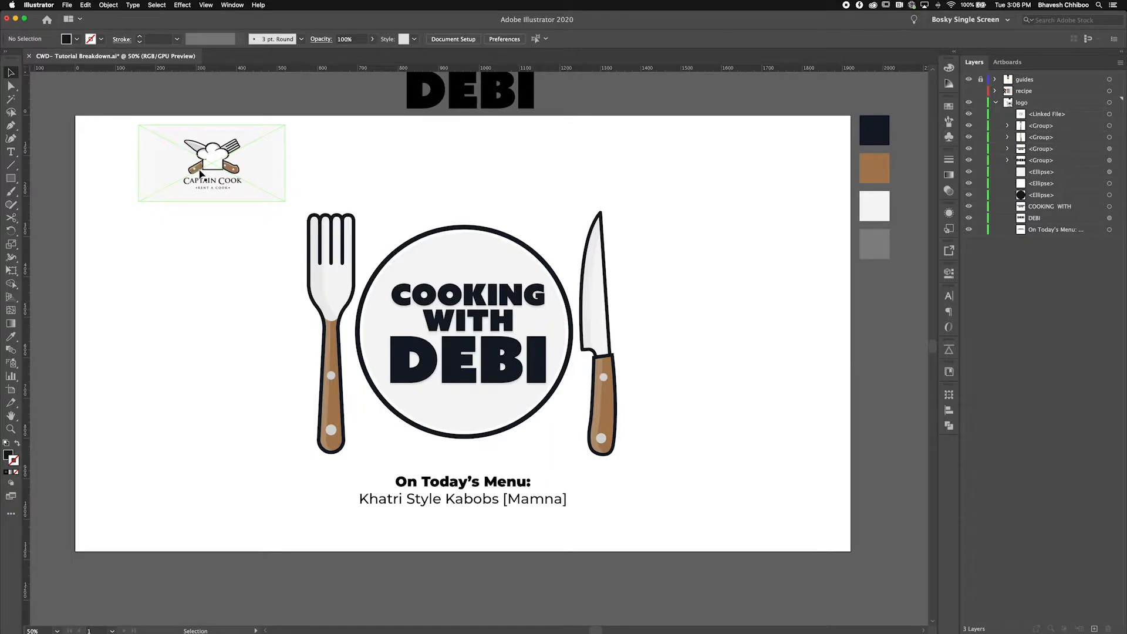
Step: Isolate the fork group and move its light fill and shading shapes away from the black outline
double_click(323, 299)
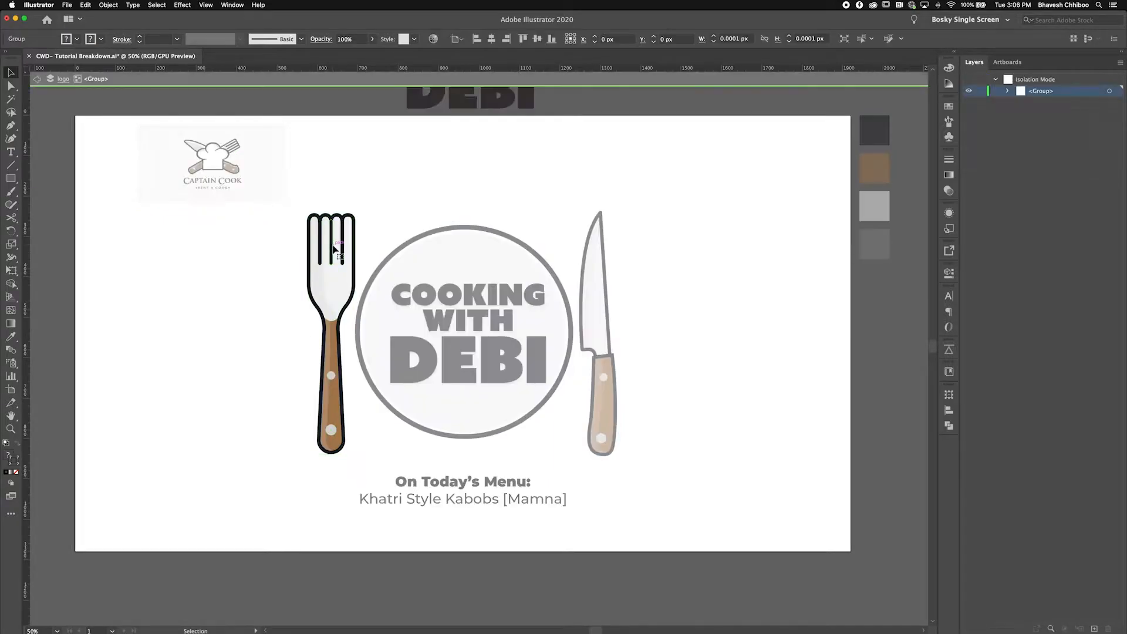
drag(320, 297, 375, 292)
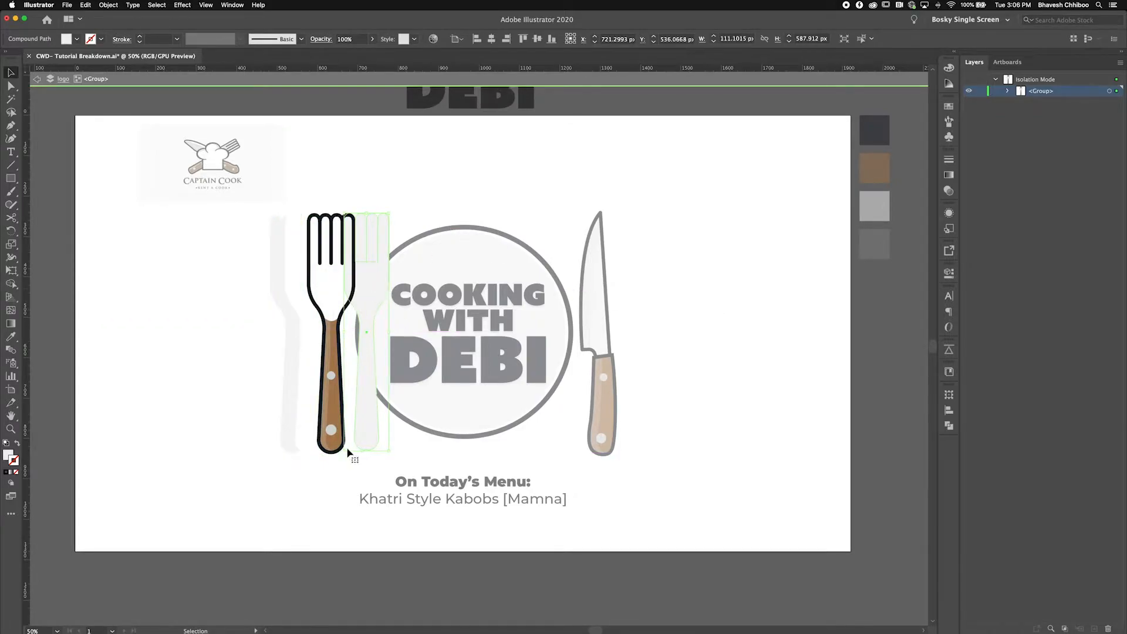
drag(327, 384, 304, 382)
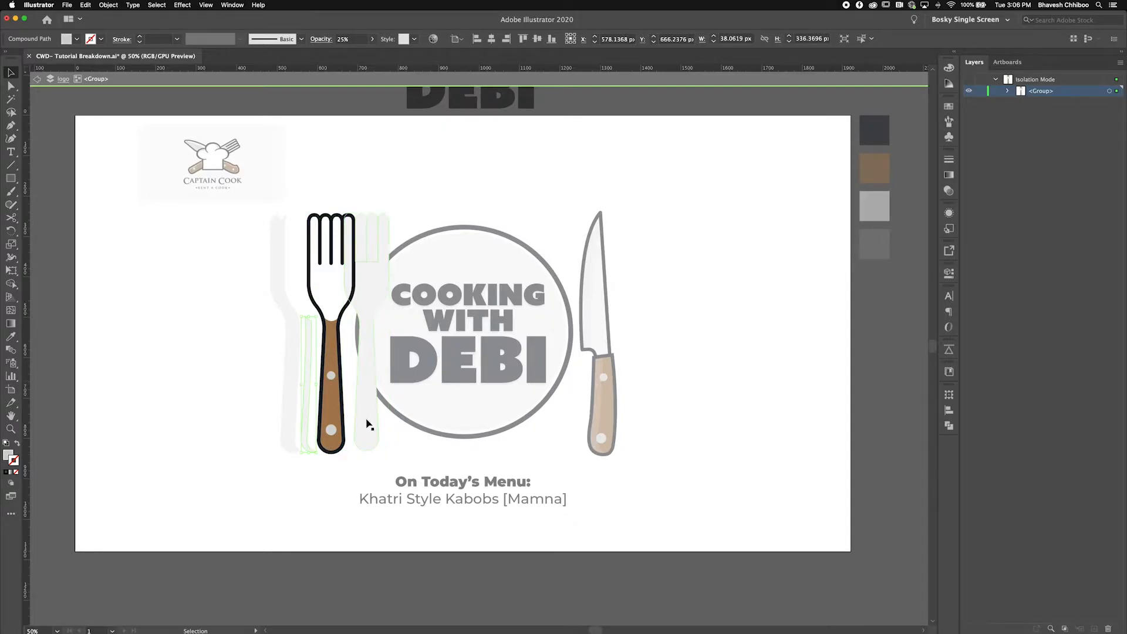
Step: Undo the moves of the fork's fill and shading shapes and exit the fork group's isolation
key(super+z)
key(super+z)
key(super+z)
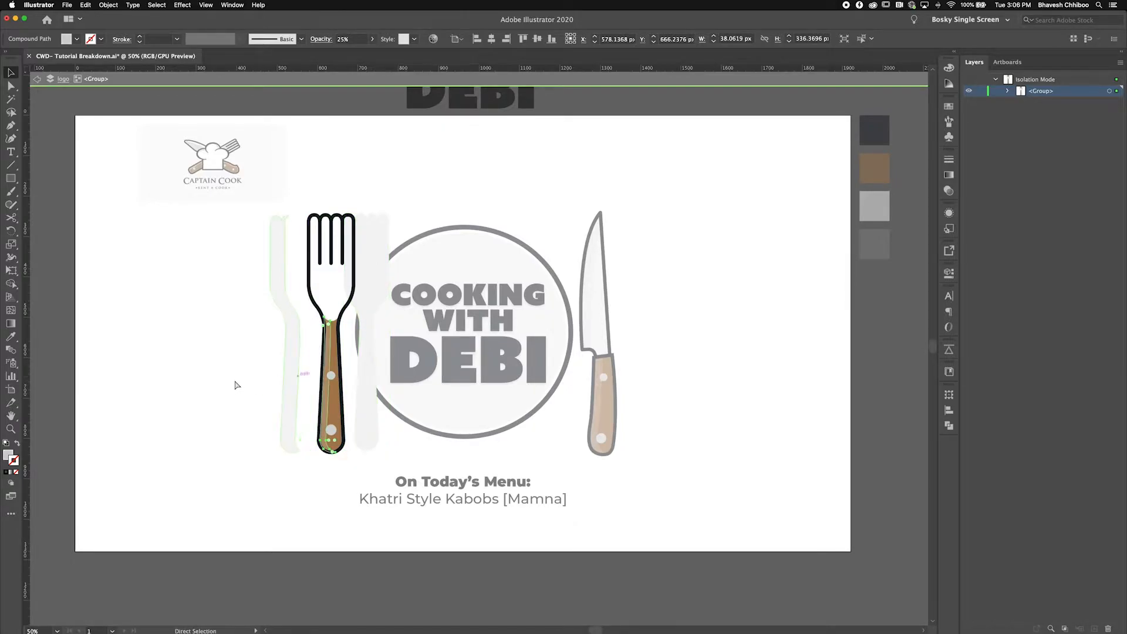
key(a)
key(v)
click(218, 387)
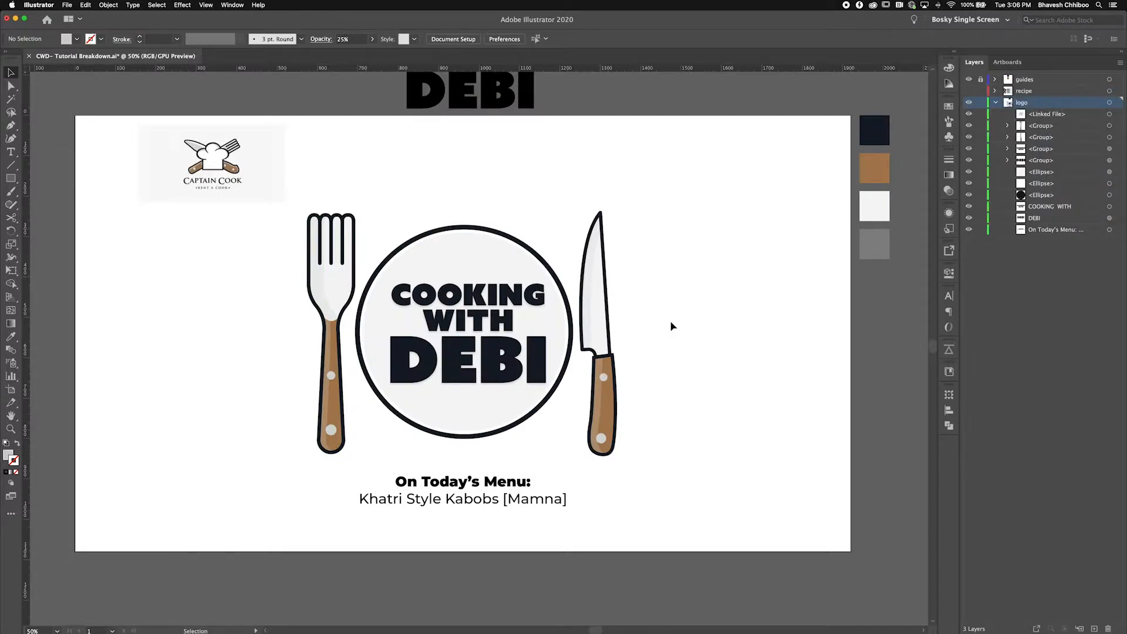
Step: Pull the knife's blade and handle fills out of their outline, undo these moves and exit the isolated group
drag(599, 322, 649, 322)
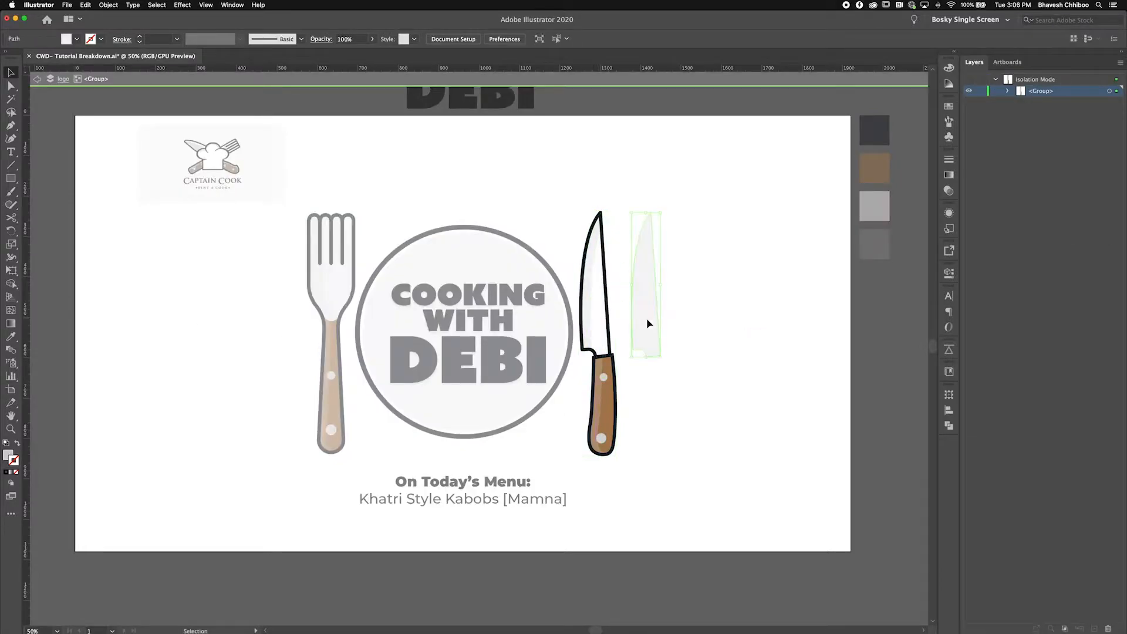
drag(593, 415, 642, 416)
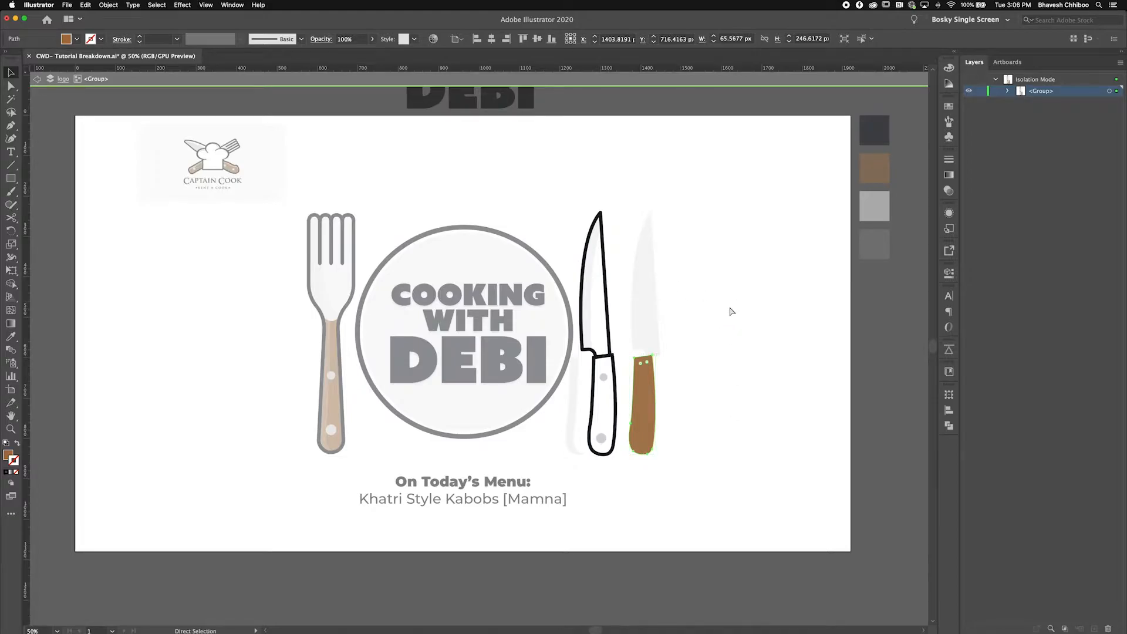
key(cmd+z)
key(cmd+z)
double_click(683, 311)
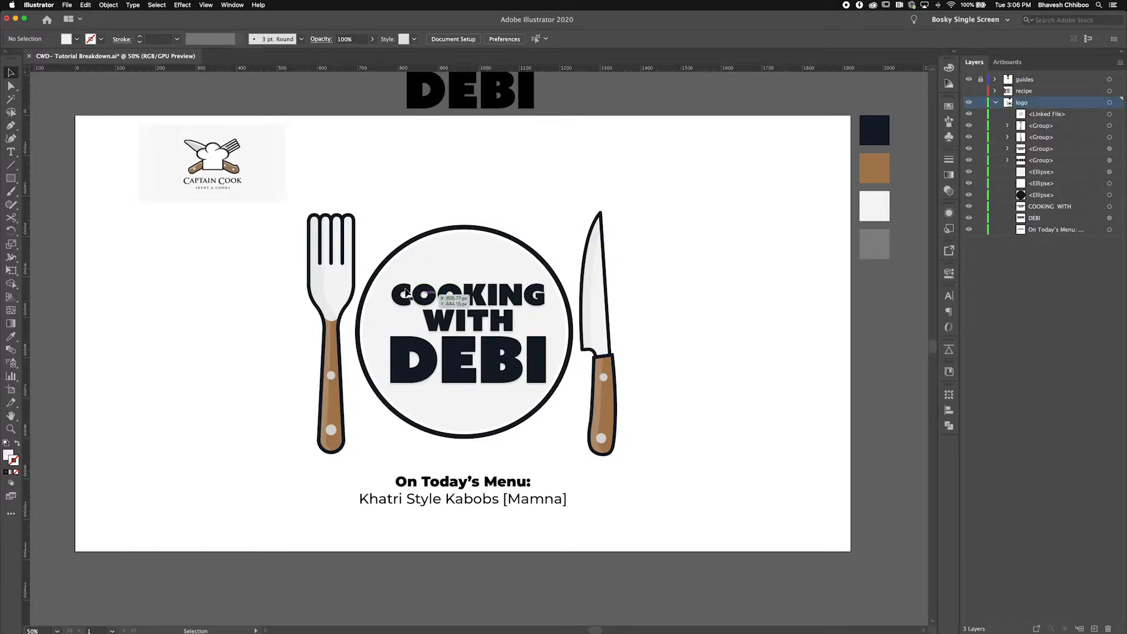
Step: Select the largest line of the live text above the artboard to examine the original lettering
click(469, 105)
drag(482, 142, 482, 293)
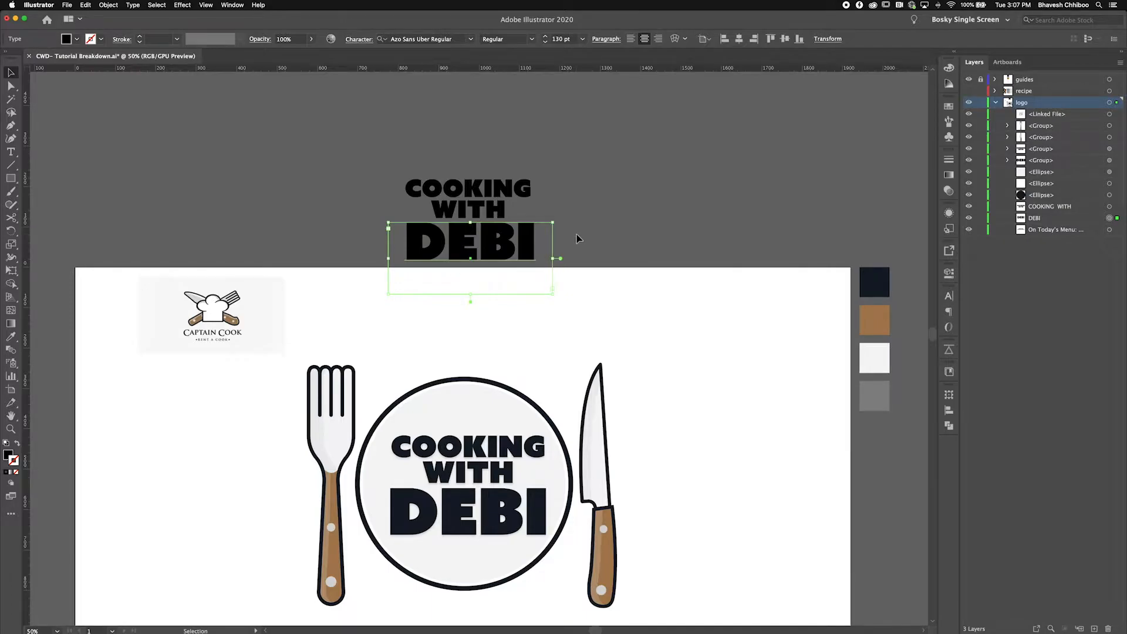
drag(649, 252, 665, 111)
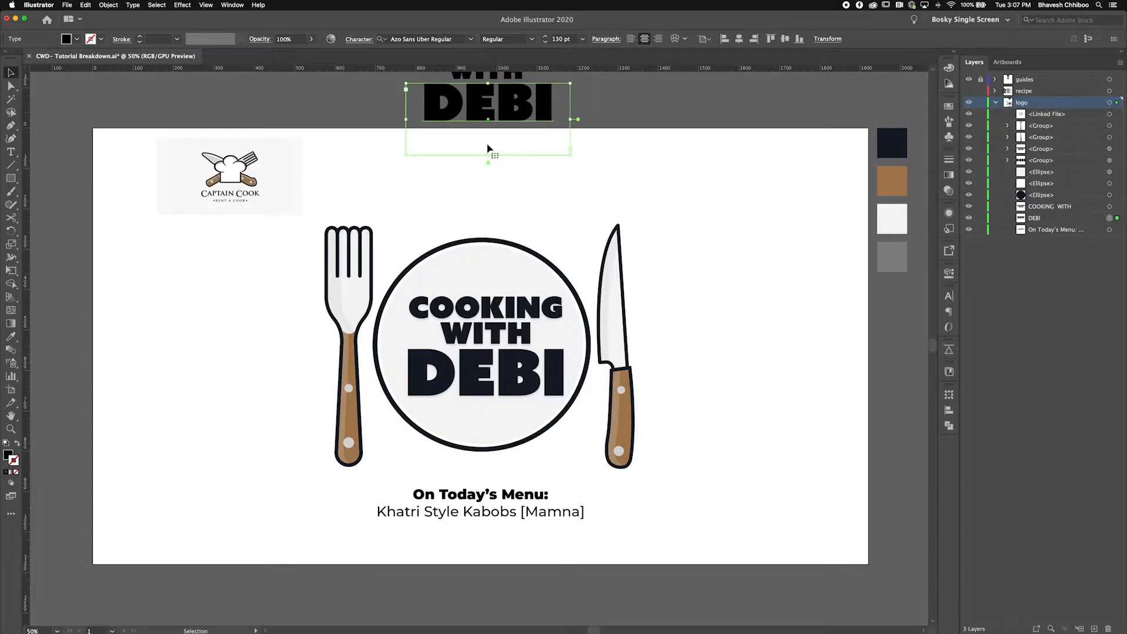
Step: Hide the plate and its lettering, and briefly enter and exit the fork group
click(462, 308)
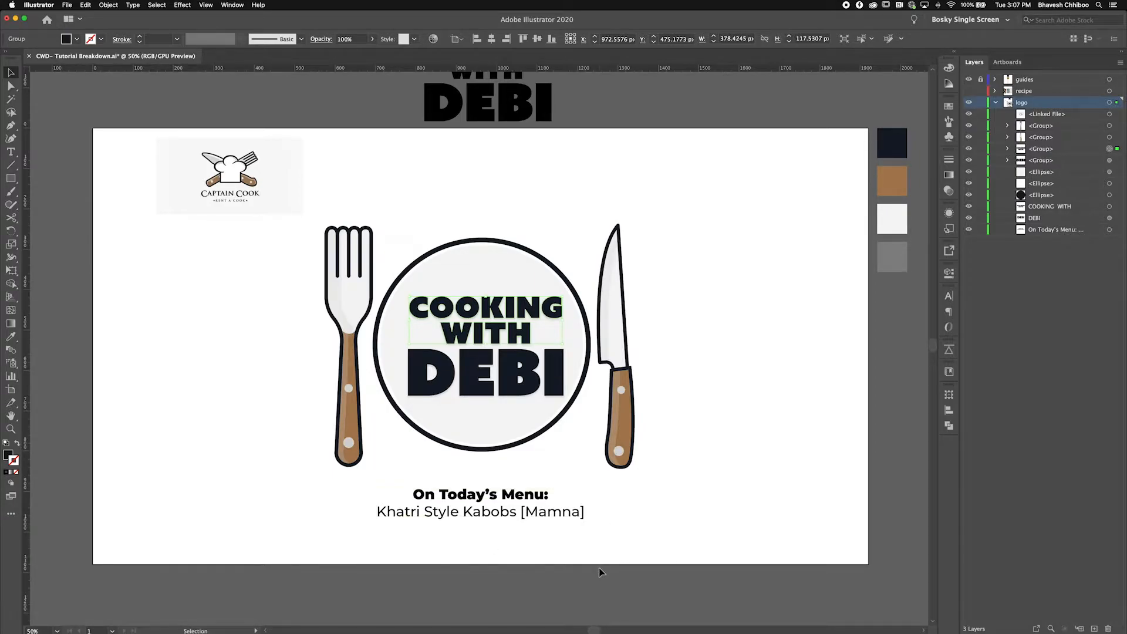
key(super+3)
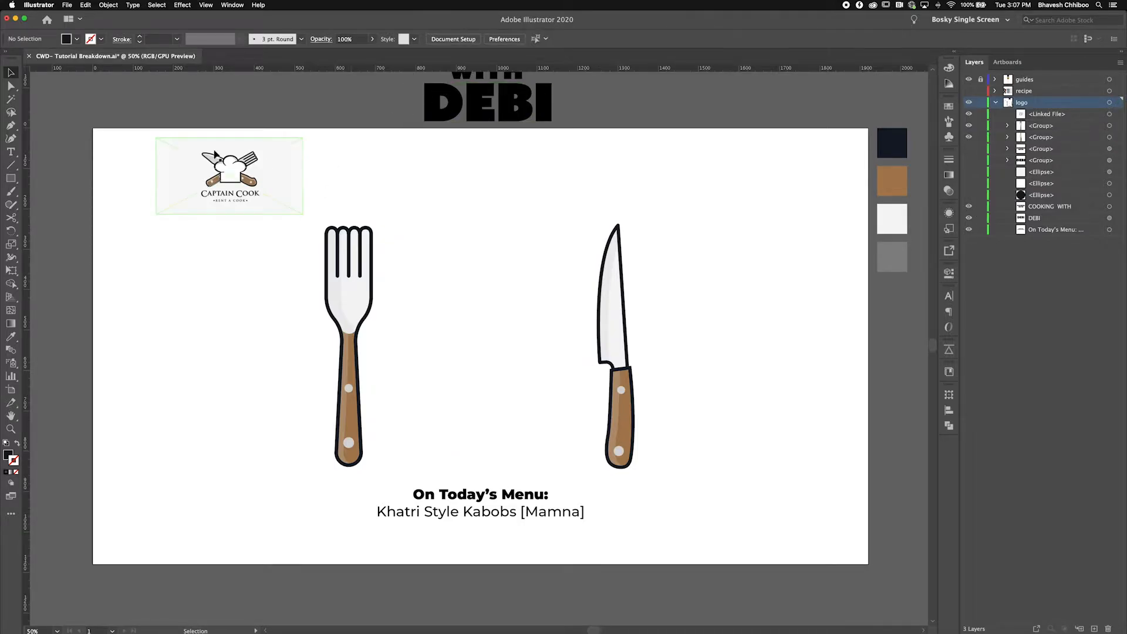
double_click(336, 283)
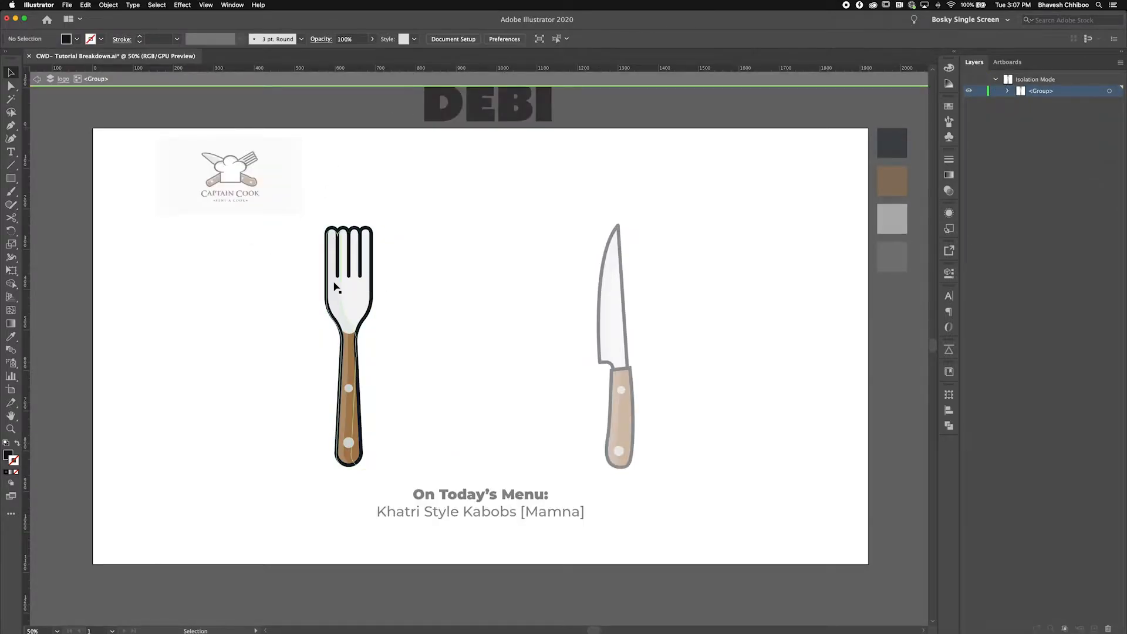
double_click(399, 272)
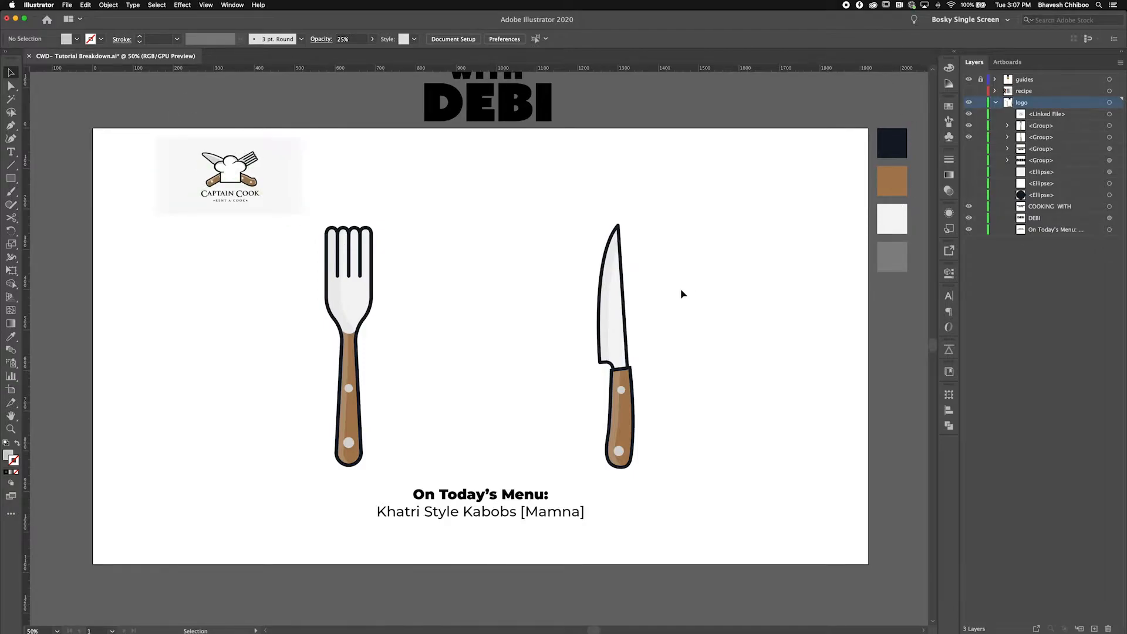
Step: Make the three plate ellipses and the two lettering groups in the logo layer visible again
click(969, 171)
click(968, 196)
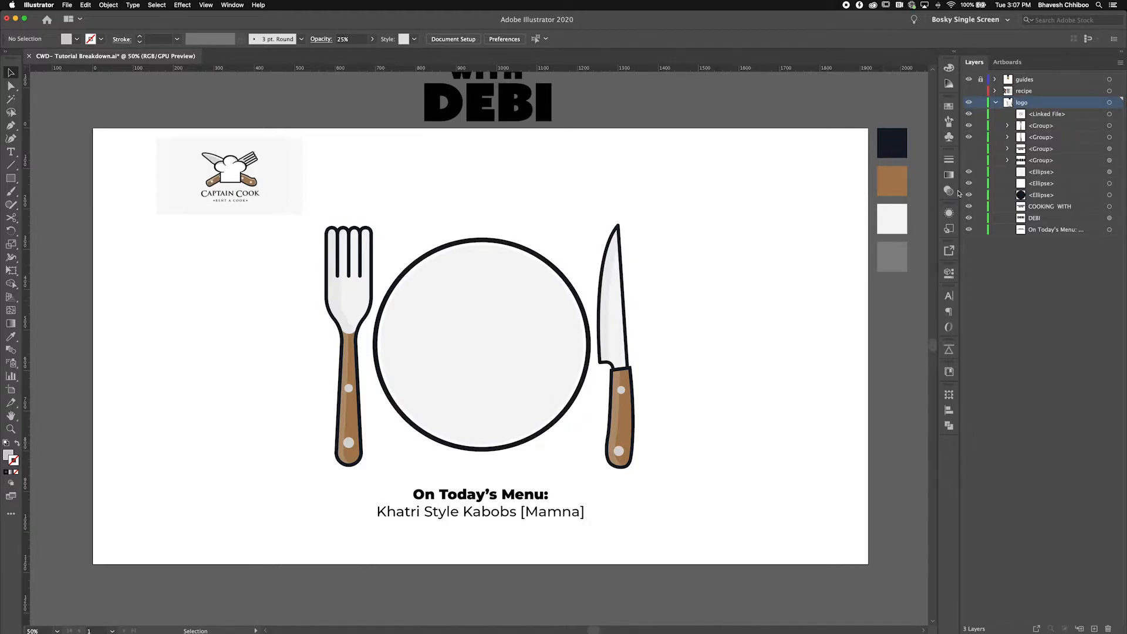
click(969, 148)
click(969, 161)
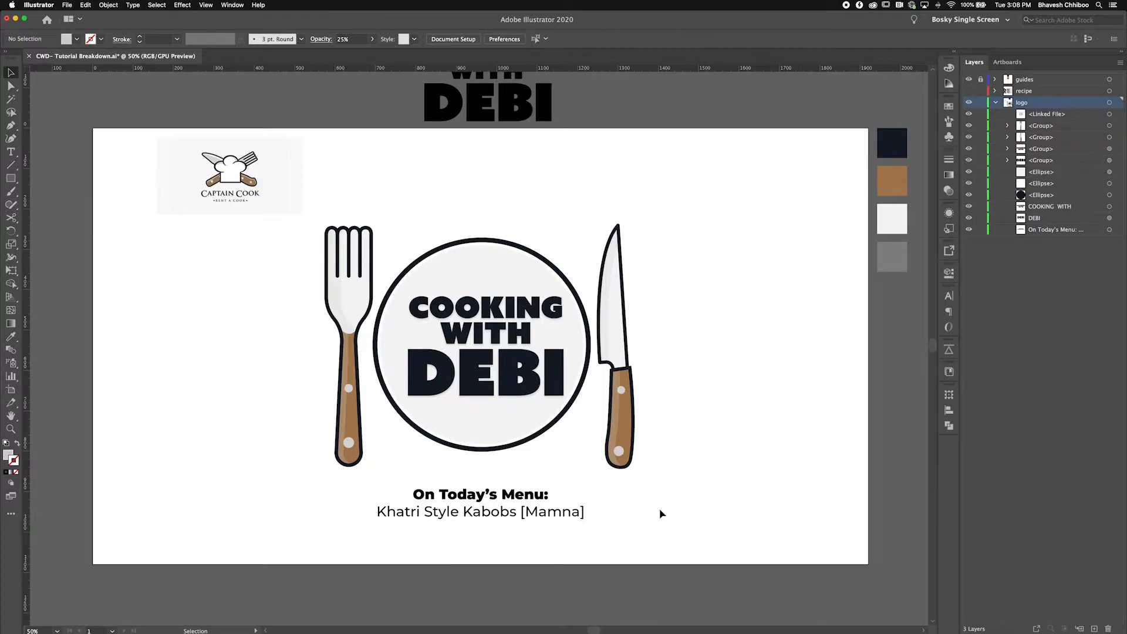
Step: Open the Overlord extension panel in Illustrator
key(super+Tab)
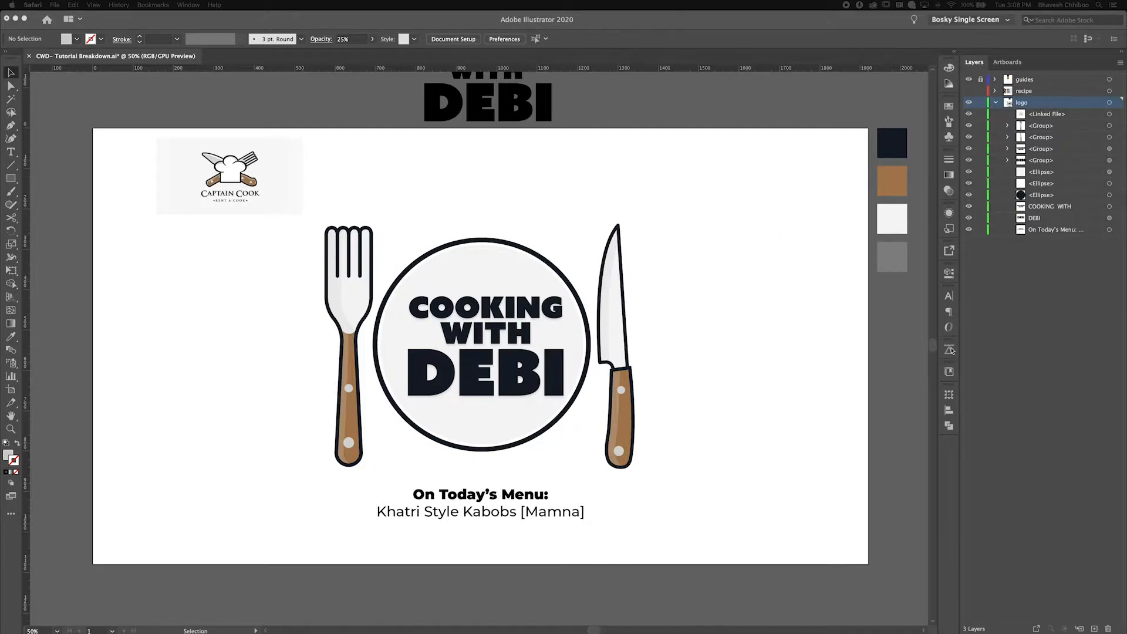
key(super+Tab)
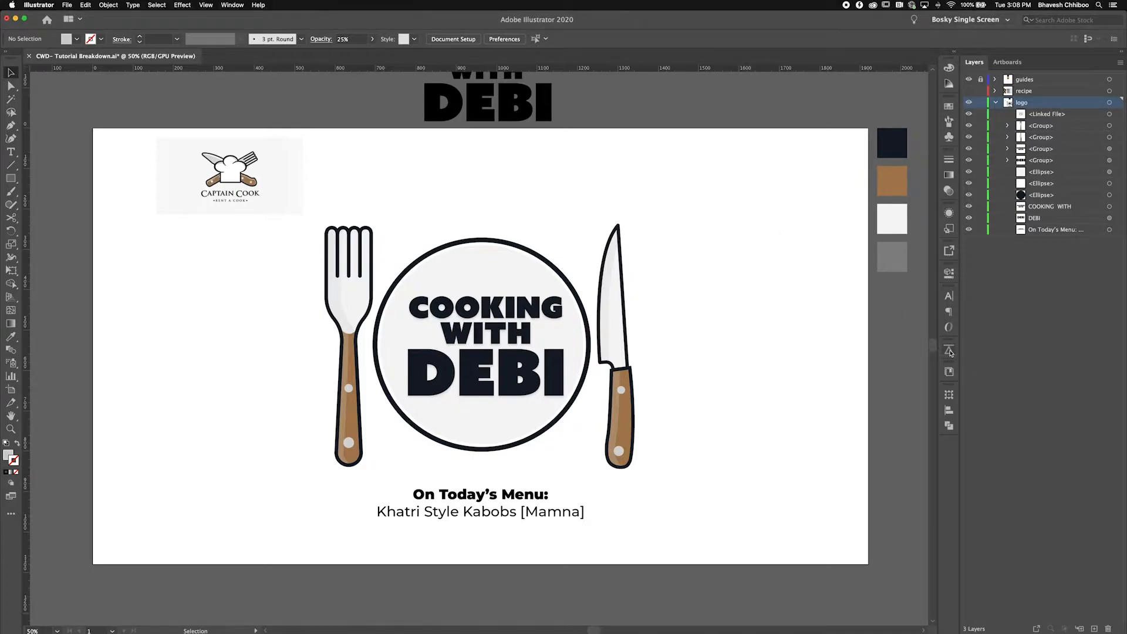
click(949, 350)
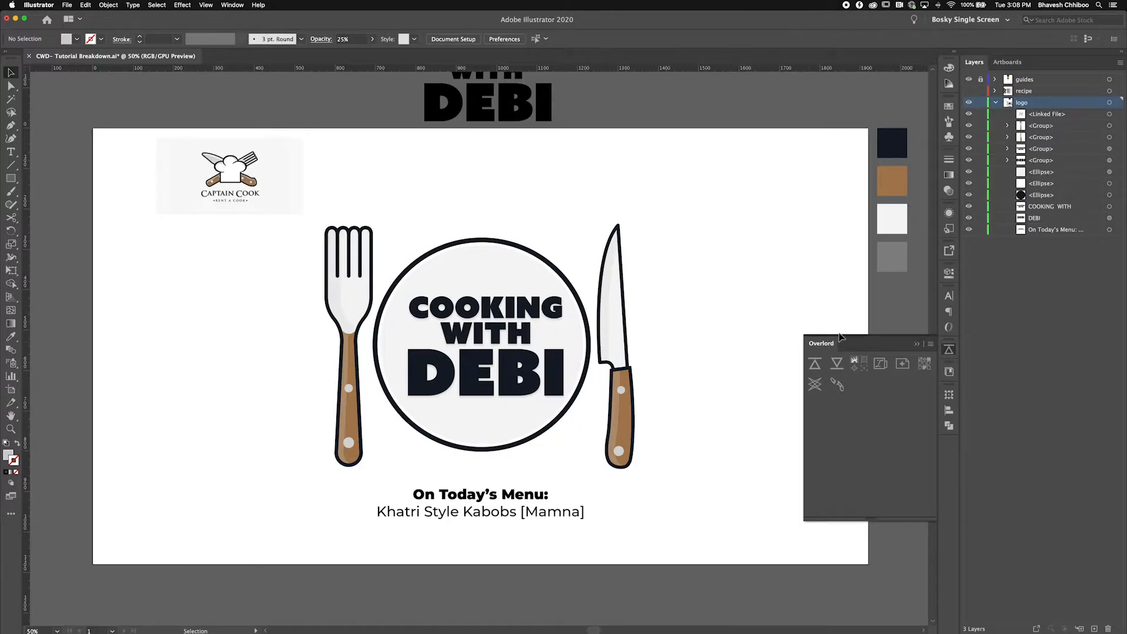
Step: Switch to the Safari window with the battleaxe.co Overlord page and examine its price, feature list and product description
mouse_move(848, 632)
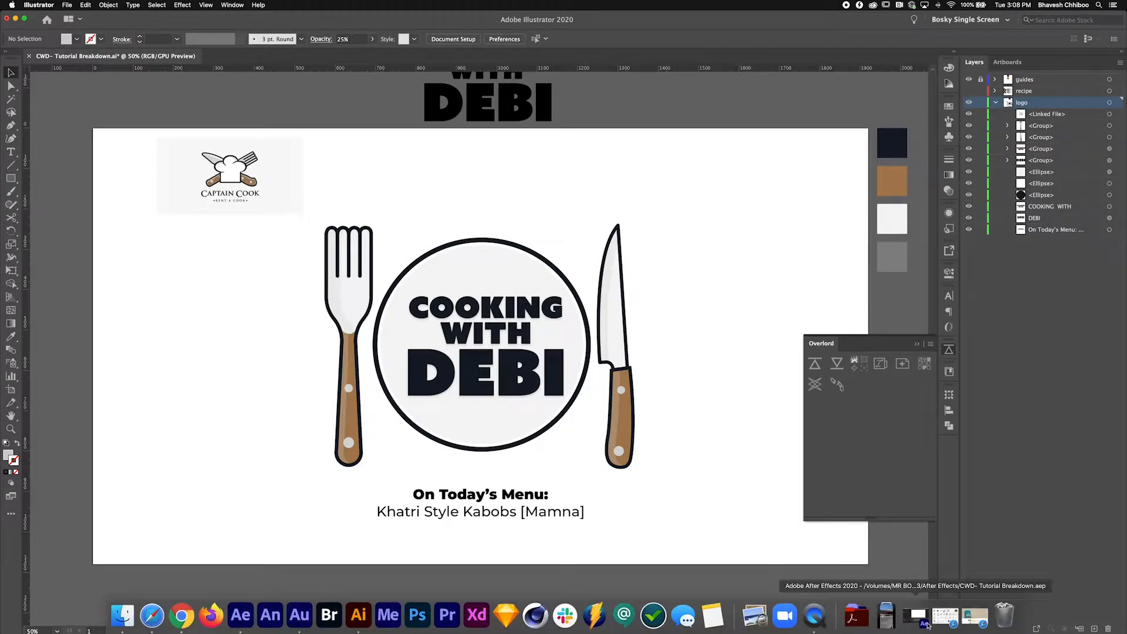
click(976, 620)
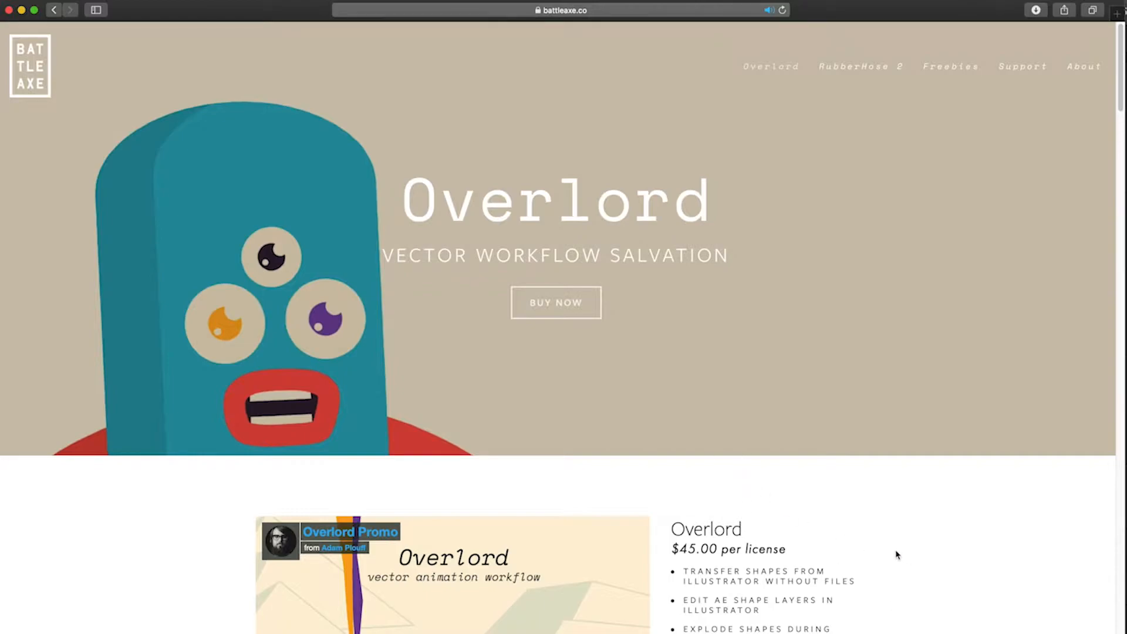
scroll(892, 548, down, 1)
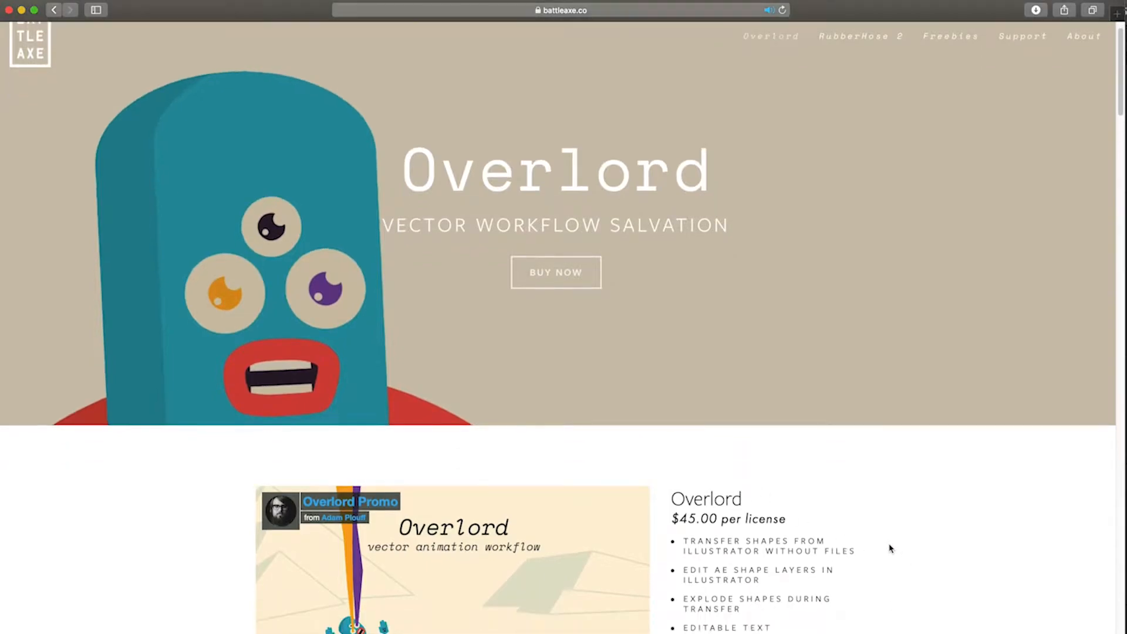
scroll(888, 550, down, 2)
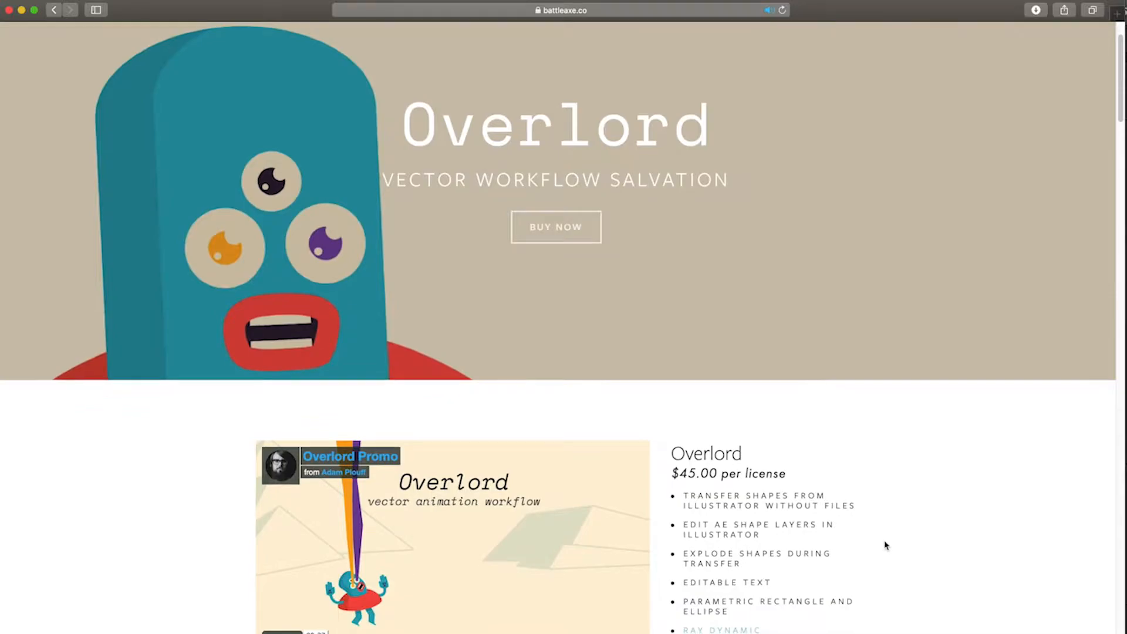
scroll(886, 545, down, 3)
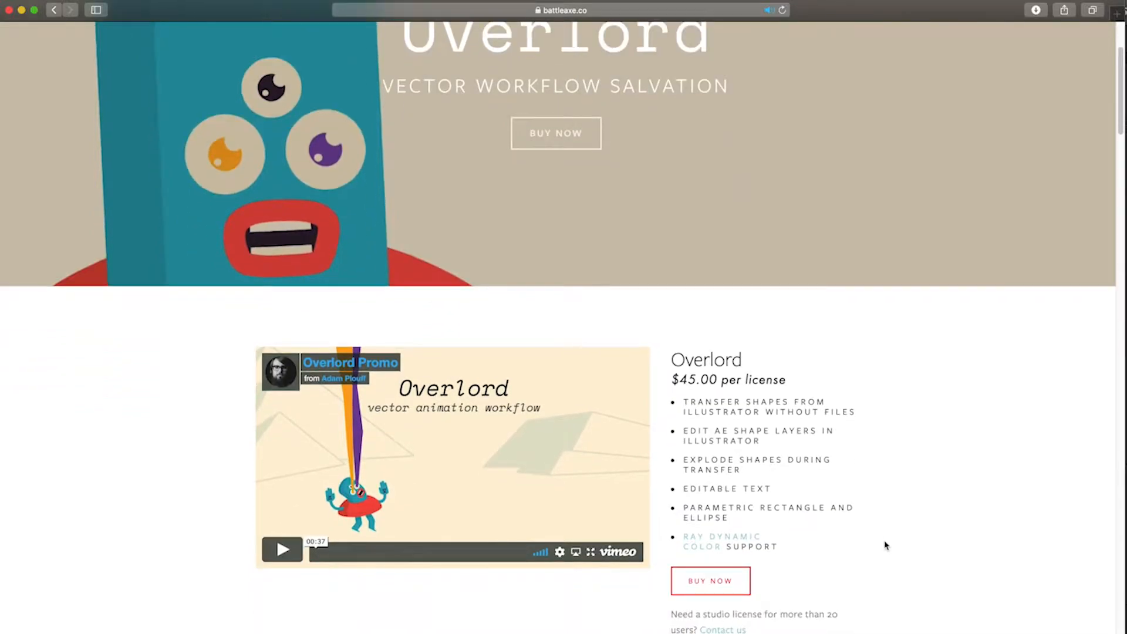
scroll(886, 545, down, 4)
scroll(886, 545, down, 3)
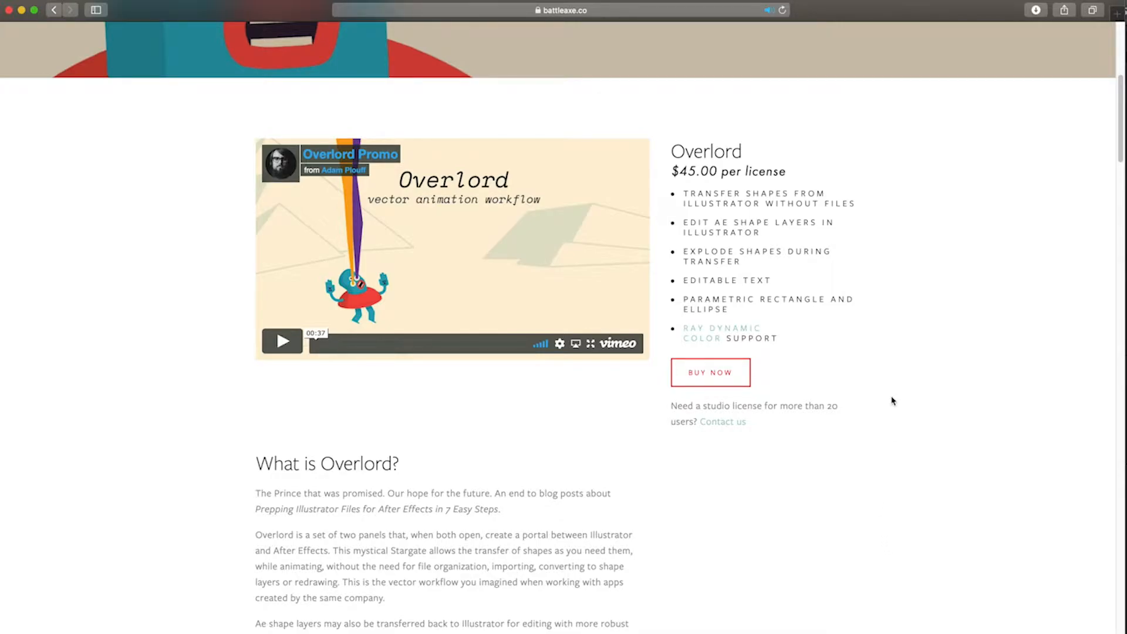
Step: Examine the Overlord page from its header and product navigation down to the price, feature list and promo video
scroll(1022, 406, up, 10)
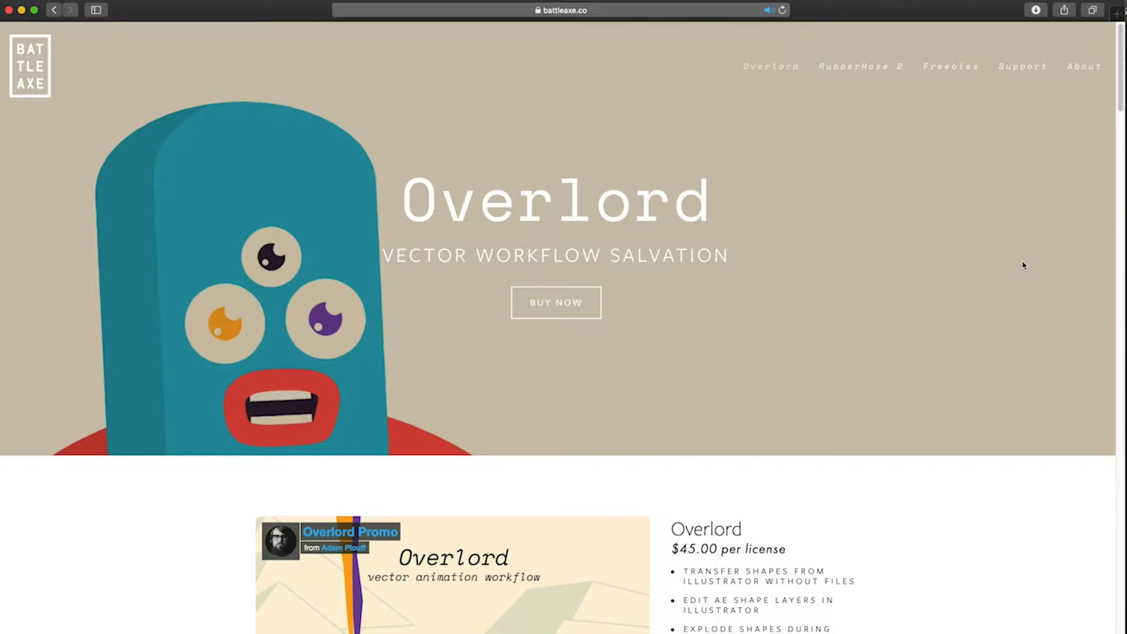
mouse_move(857, 65)
scroll(846, 503, down, 5)
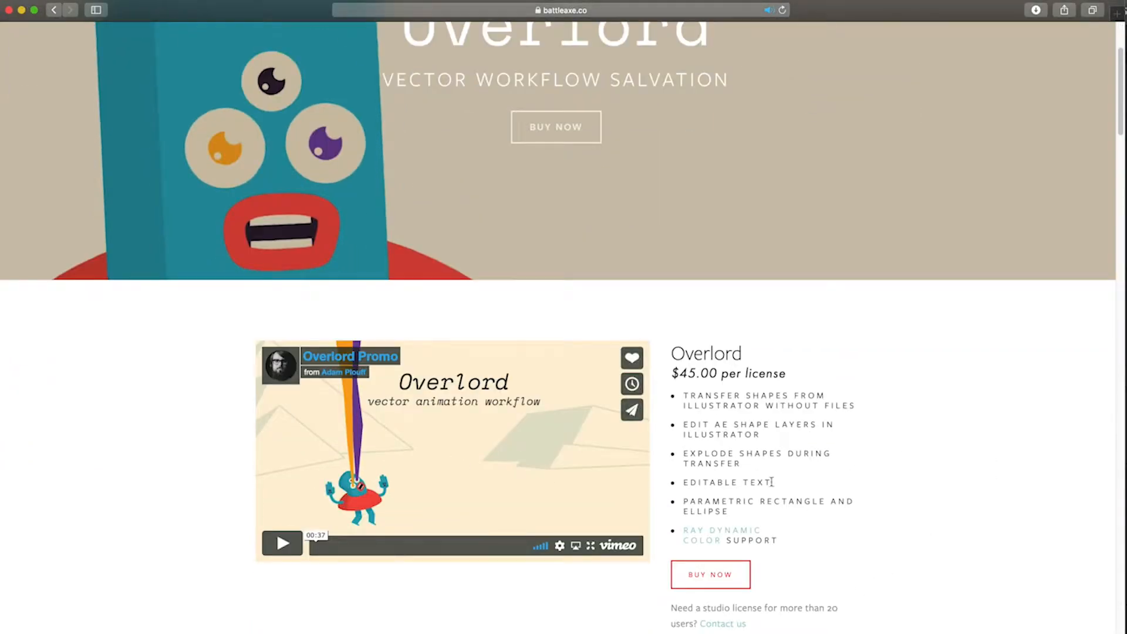
scroll(761, 476, down, 3)
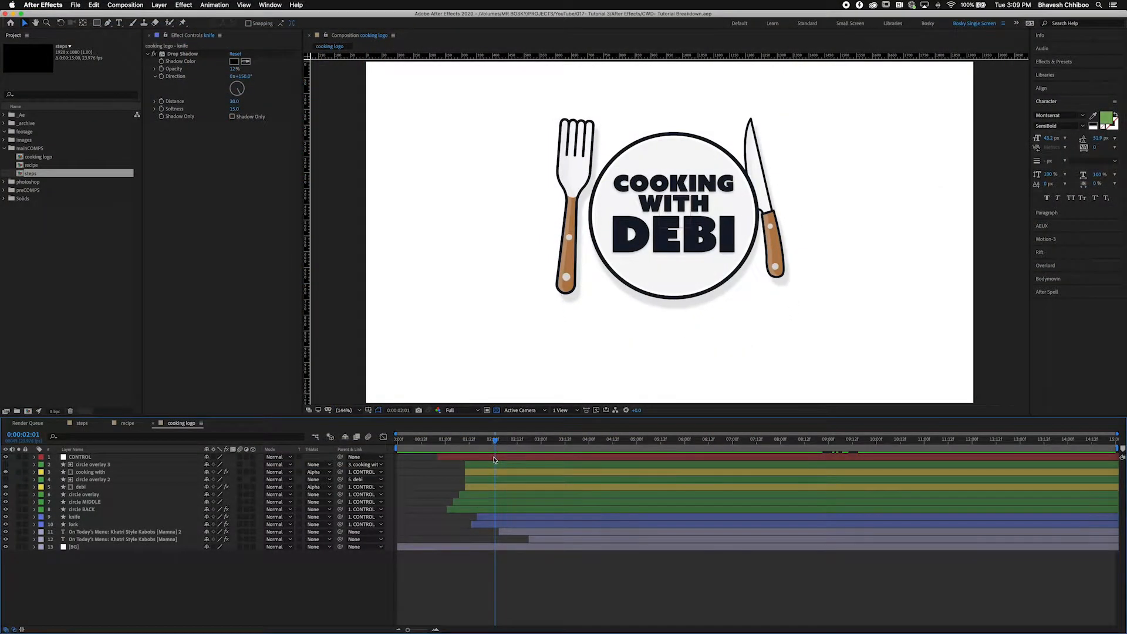
Step: Switch to After Effects and inspect the circle, knife, fork and menu text layers of the cooking logo composition one by one
click(477, 465)
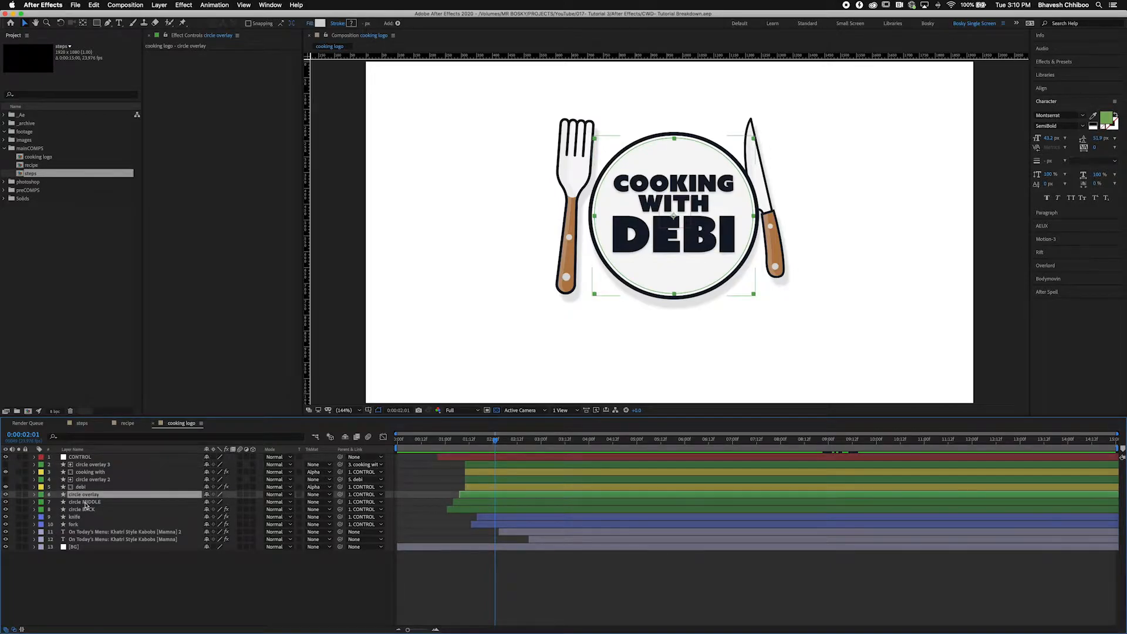
click(85, 503)
click(83, 509)
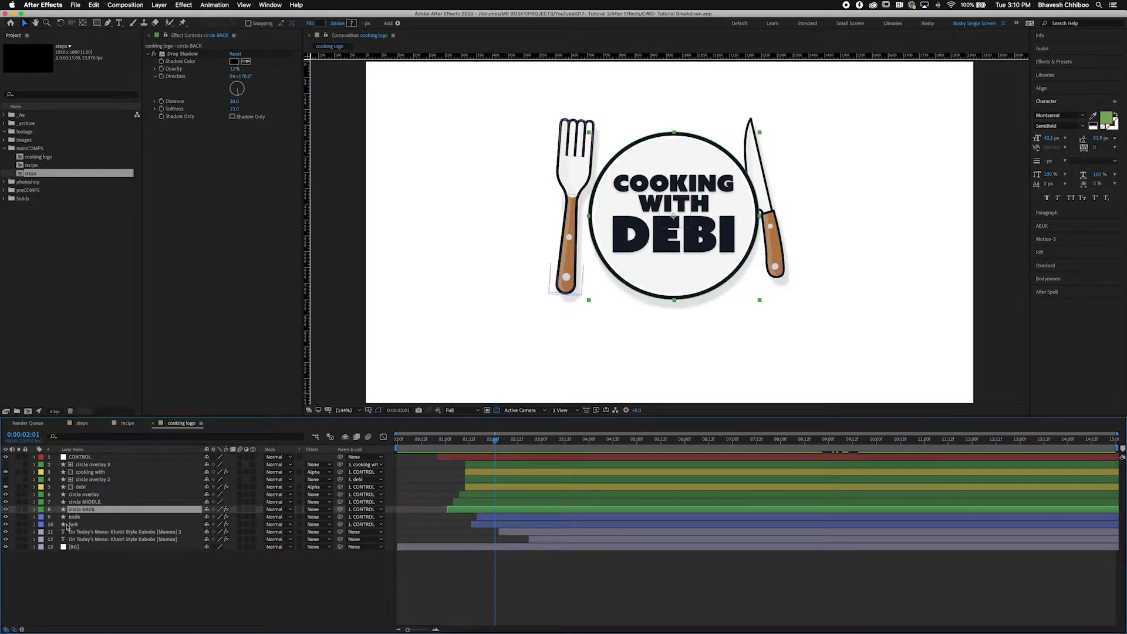
click(76, 518)
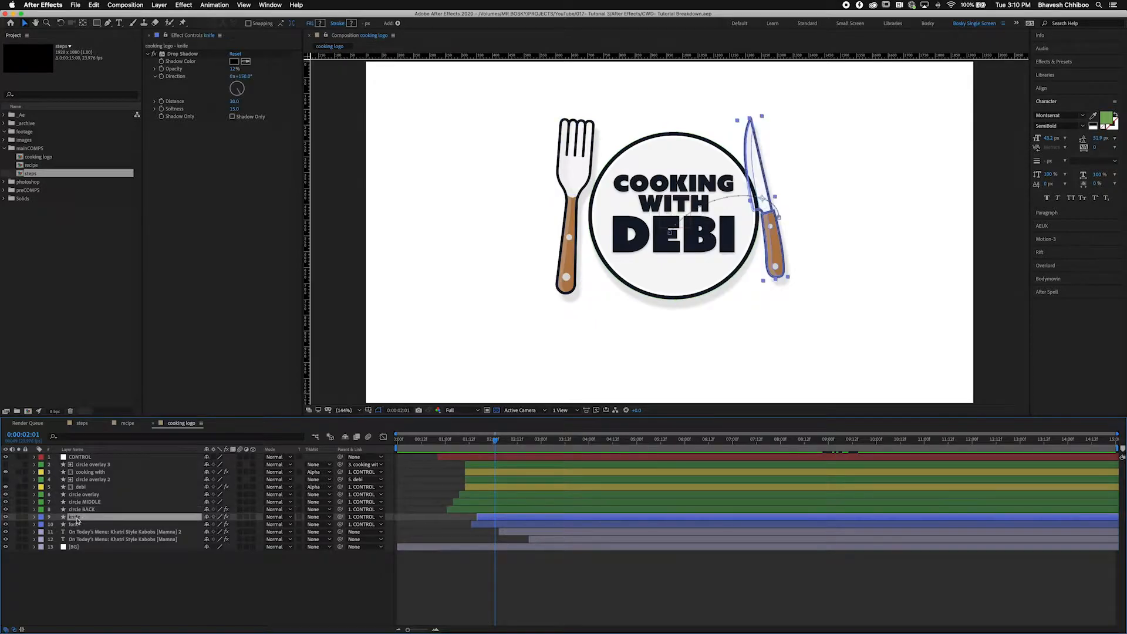
click(79, 525)
click(72, 532)
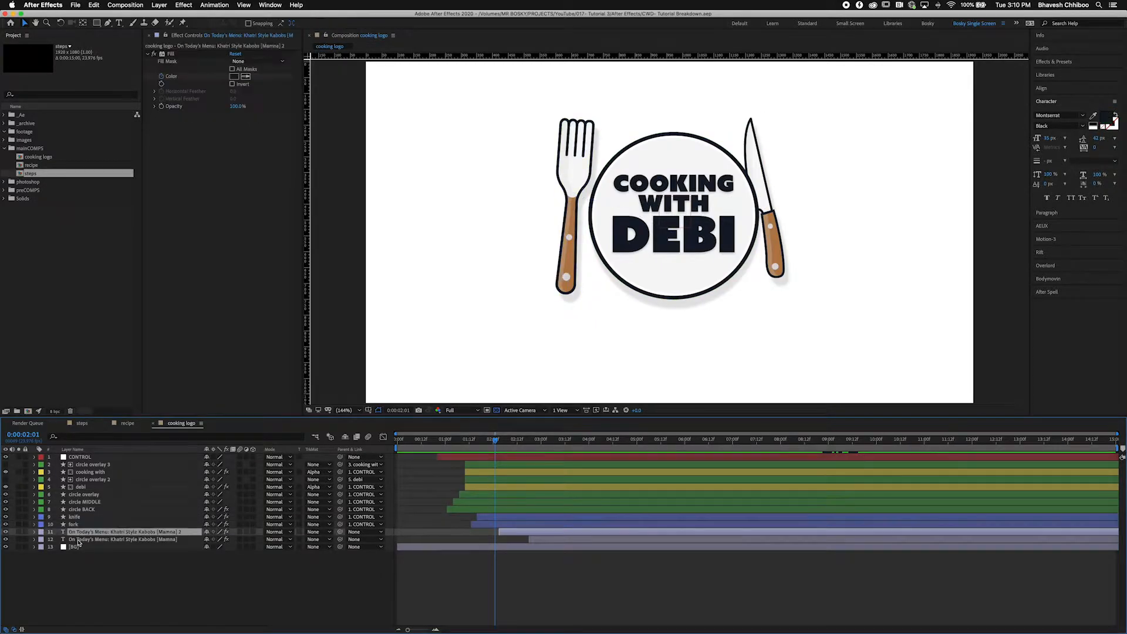
click(71, 540)
Step: Compare the Illustrator artwork with the After Effects composition, and scrub through the cooking logo animation
key(super+Tab)
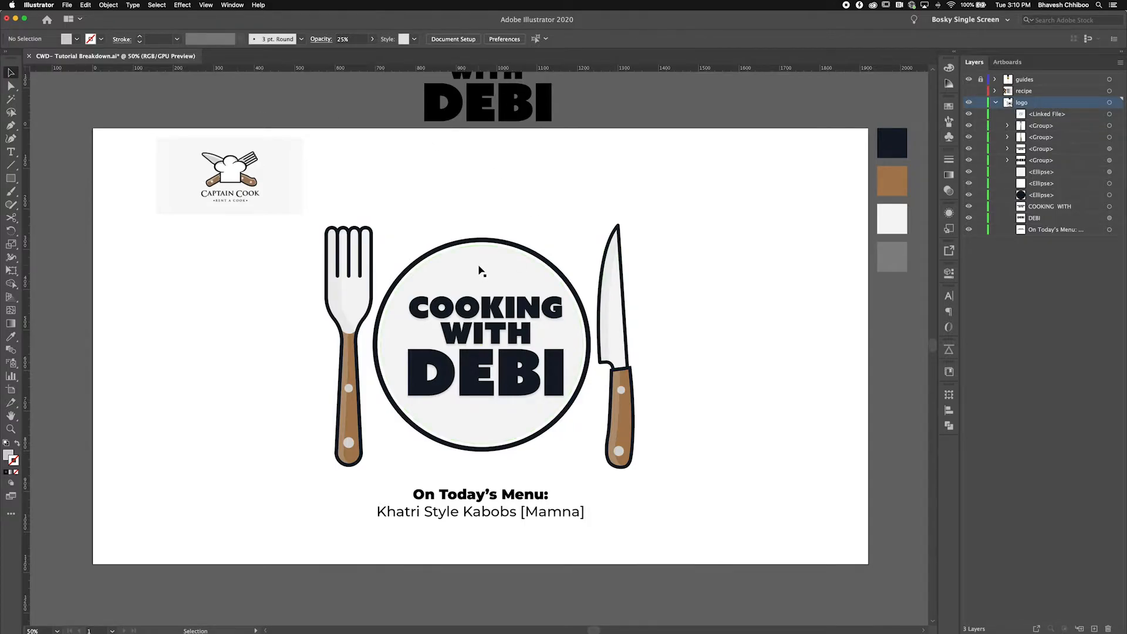
key(super+Tab)
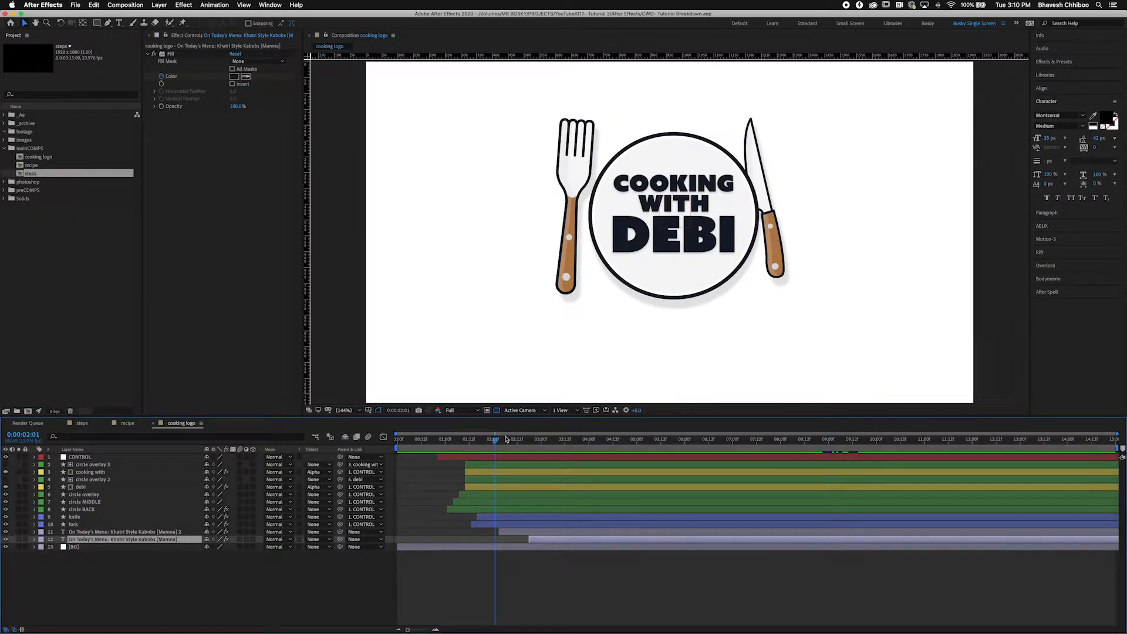
drag(495, 441, 877, 470)
click(649, 576)
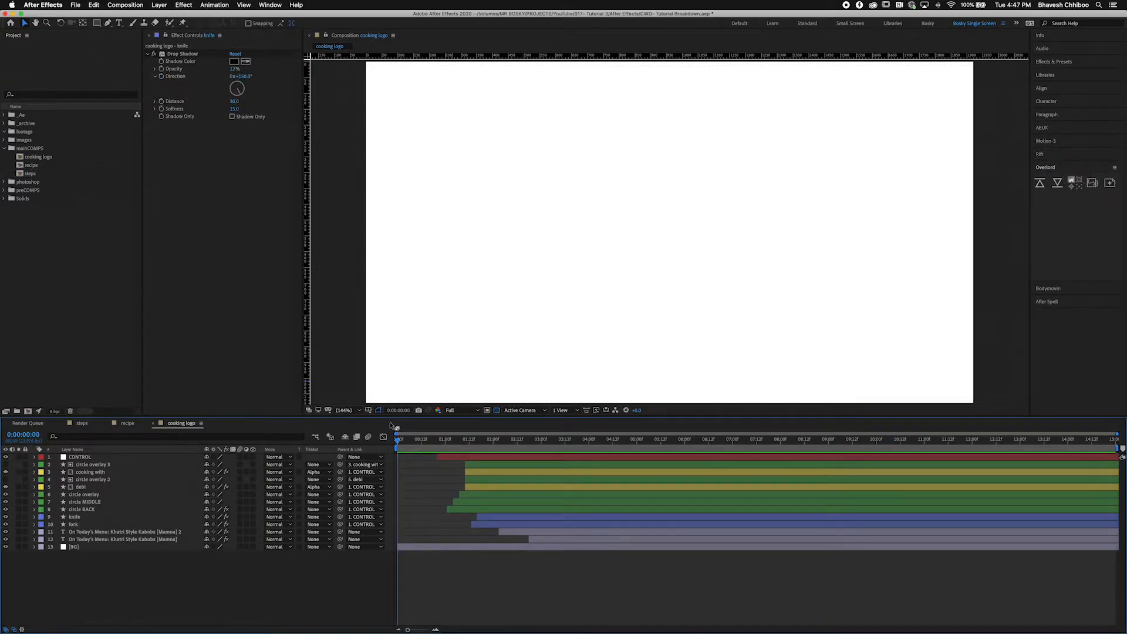
drag(399, 440, 515, 448)
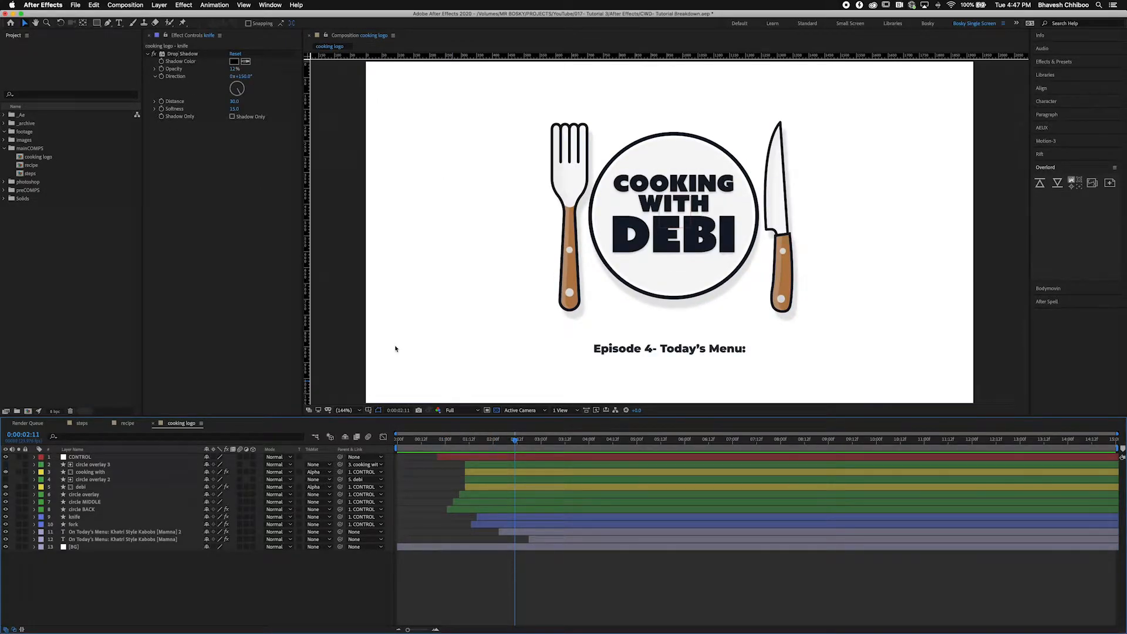
Step: Reveal the keyframes of all cooking logo layers at the start of the composition and enlarge the timeline area
key(u)
key(Home)
drag(191, 416, 192, 383)
Step: Create a 1920 × 1080 composition named "cooking logo tutorial" at 23.976 fps with a 15-second duration
key(super+n)
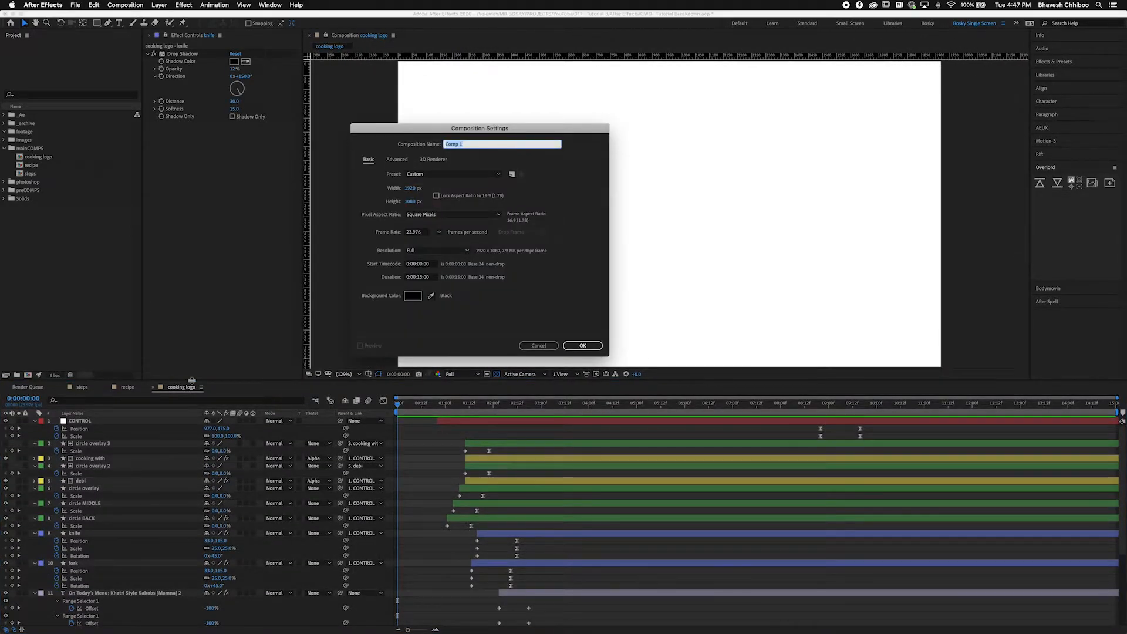
text(cooking logo tutorial)
key(Tab)
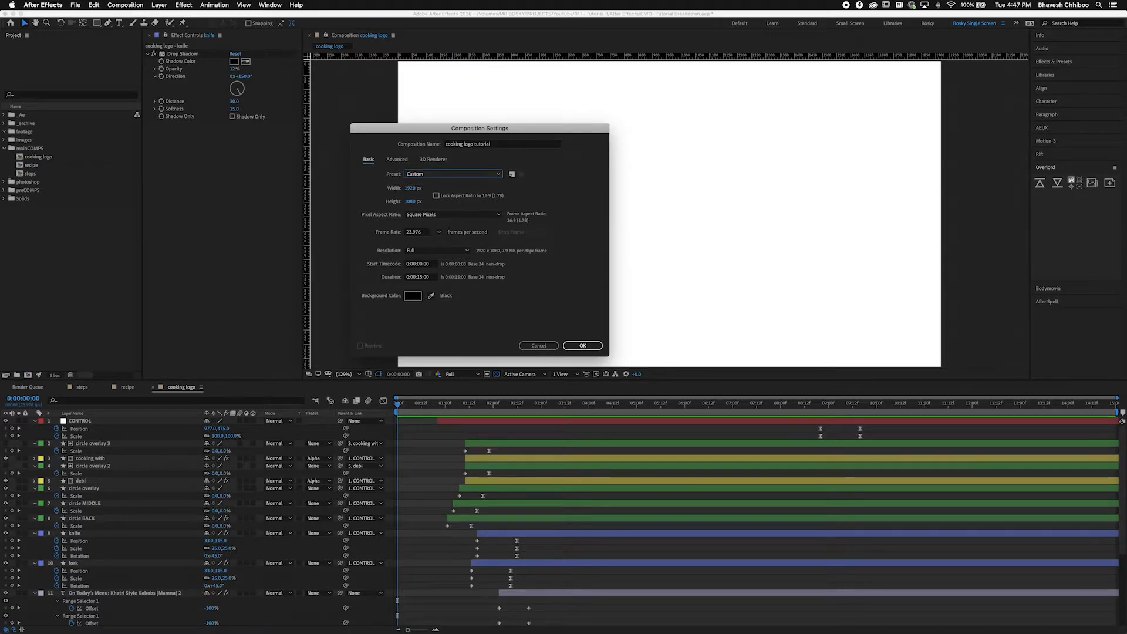
click(574, 348)
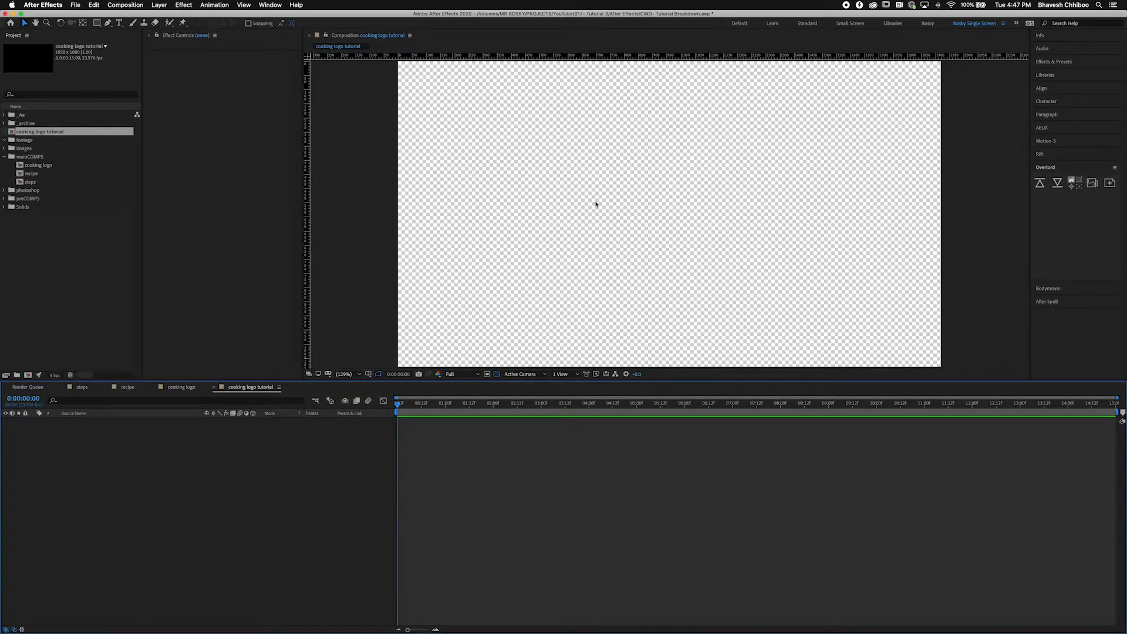
Step: In Illustrator, hide everything in the logo layer except the fork group, then select the fork with the Overlord panel open
key(super+Tab)
key(super+Tab)
key(super+Tab)
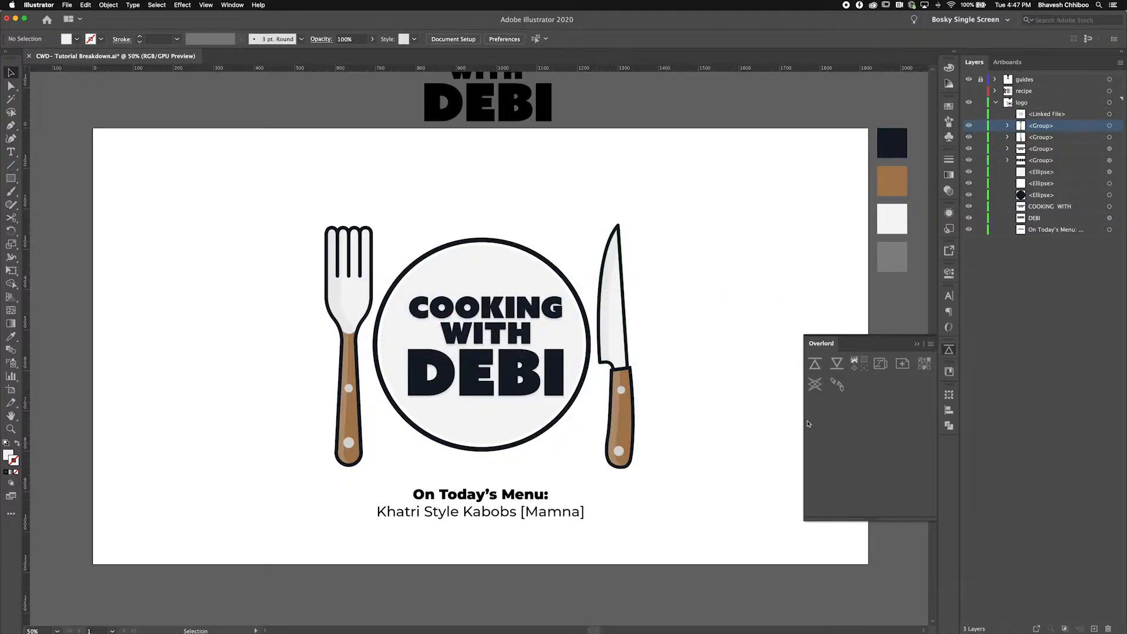
click(917, 344)
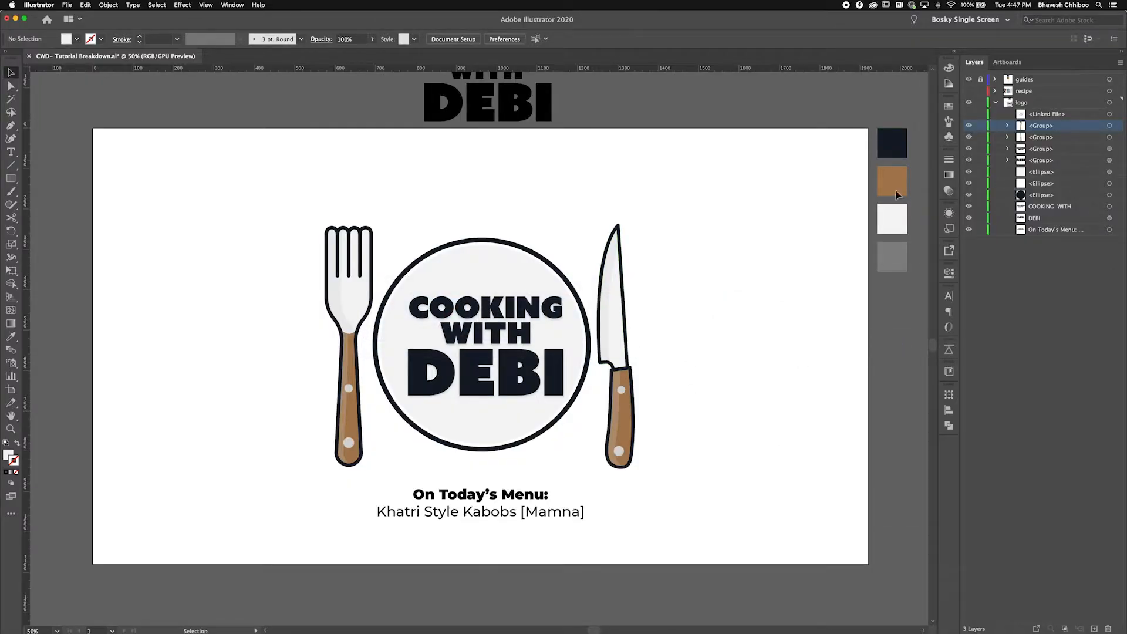
drag(970, 139, 978, 255)
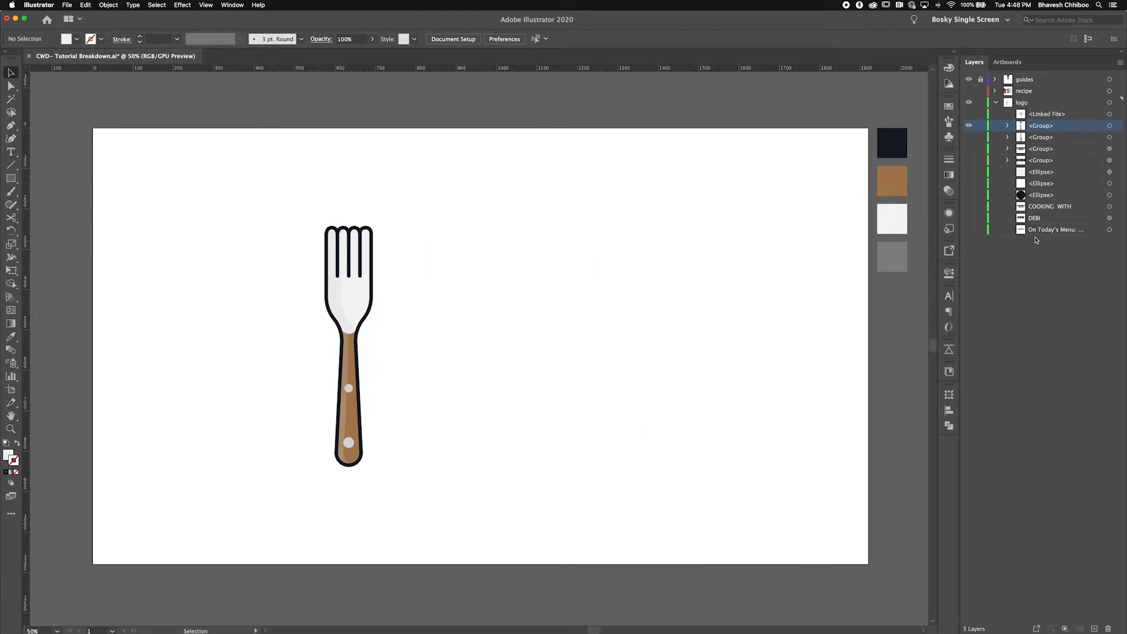
drag(283, 185, 404, 386)
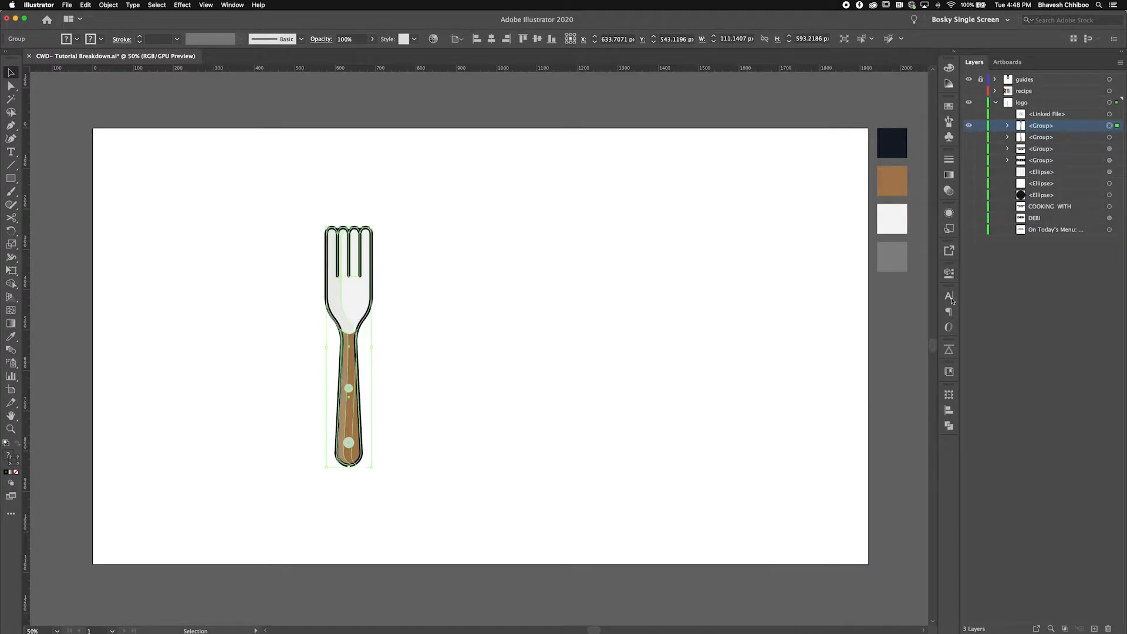
click(949, 349)
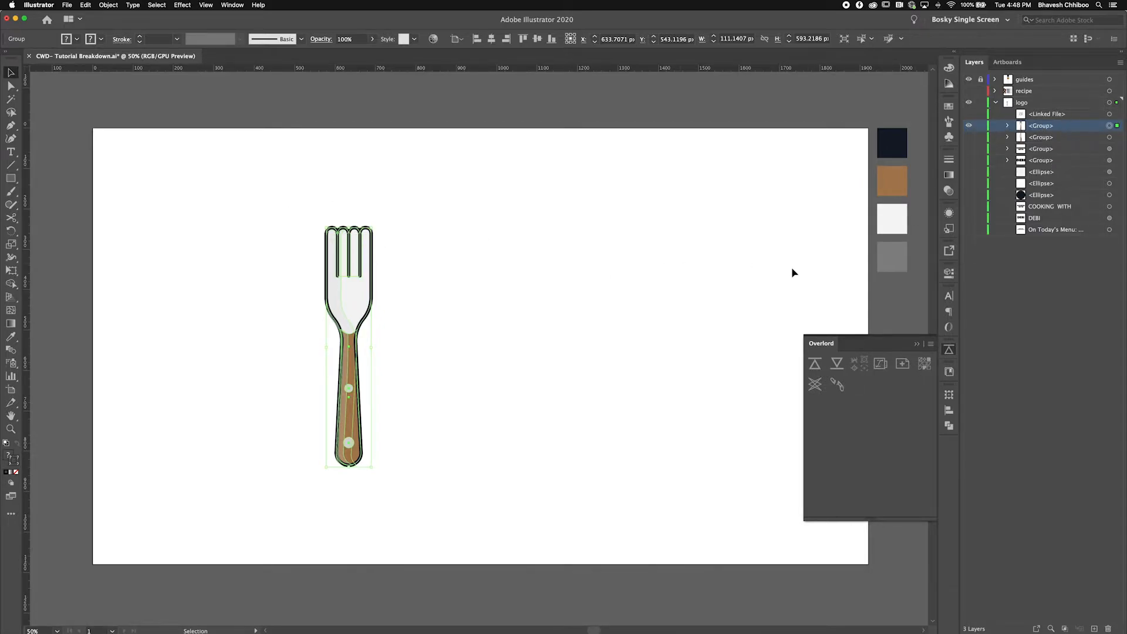
Step: Transfer the fork to After Effects as a single shape layer with Overlord, then delete that layer
click(814, 364)
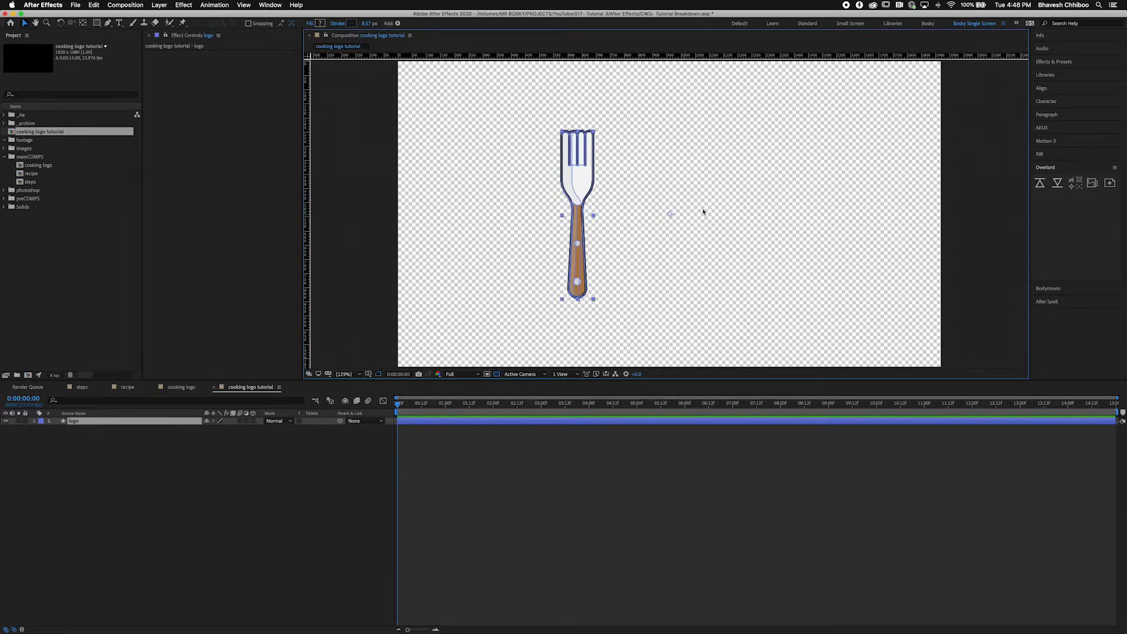
click(236, 552)
click(66, 422)
key(Delete)
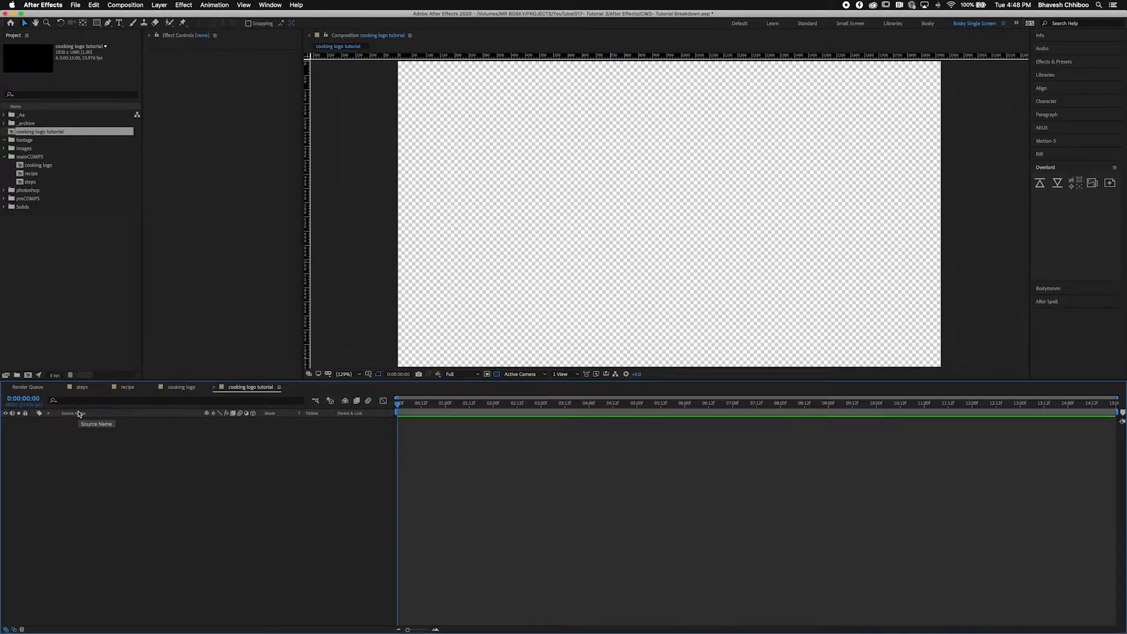
Step: Return to Illustrator, check the paths inside the fork group, and transfer them to After Effects as separate shape layers
key(super+Tab)
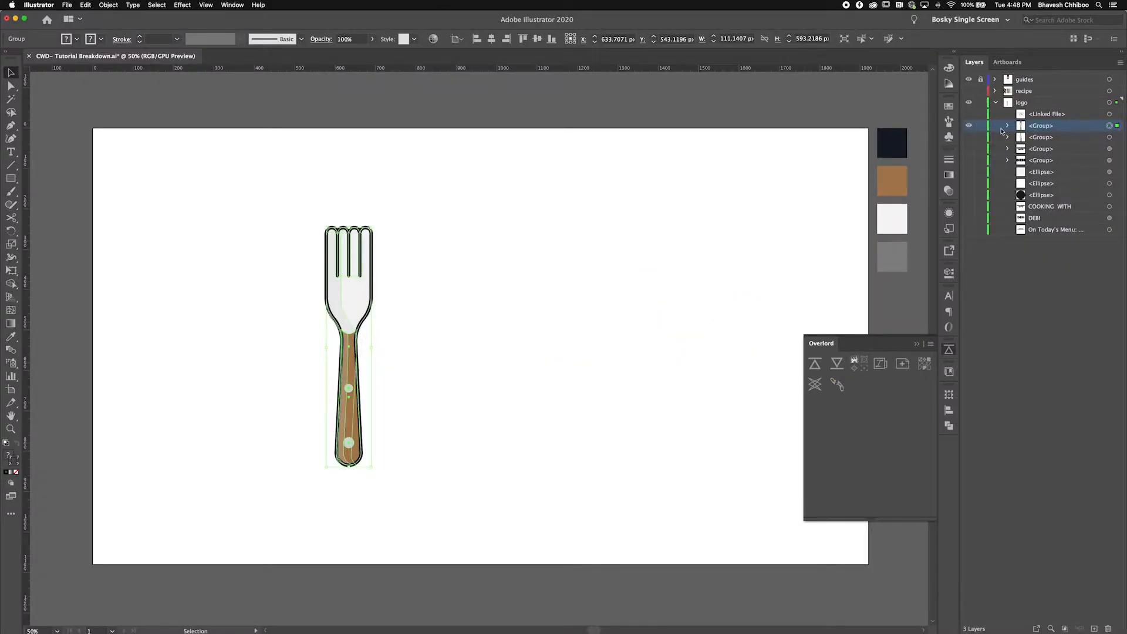
click(1006, 126)
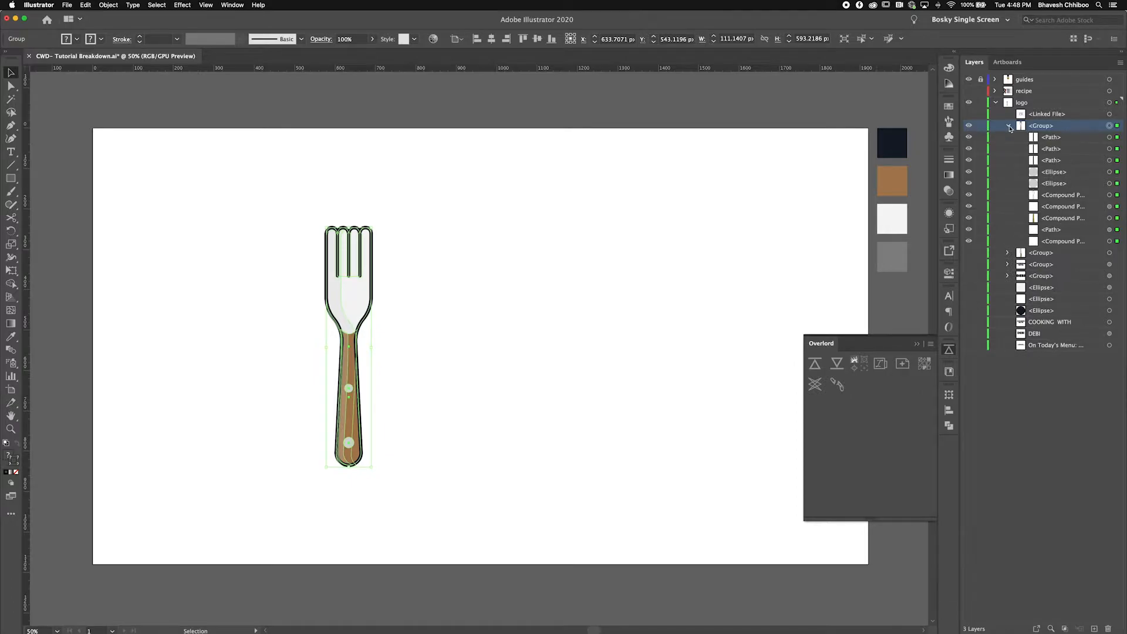
click(1009, 126)
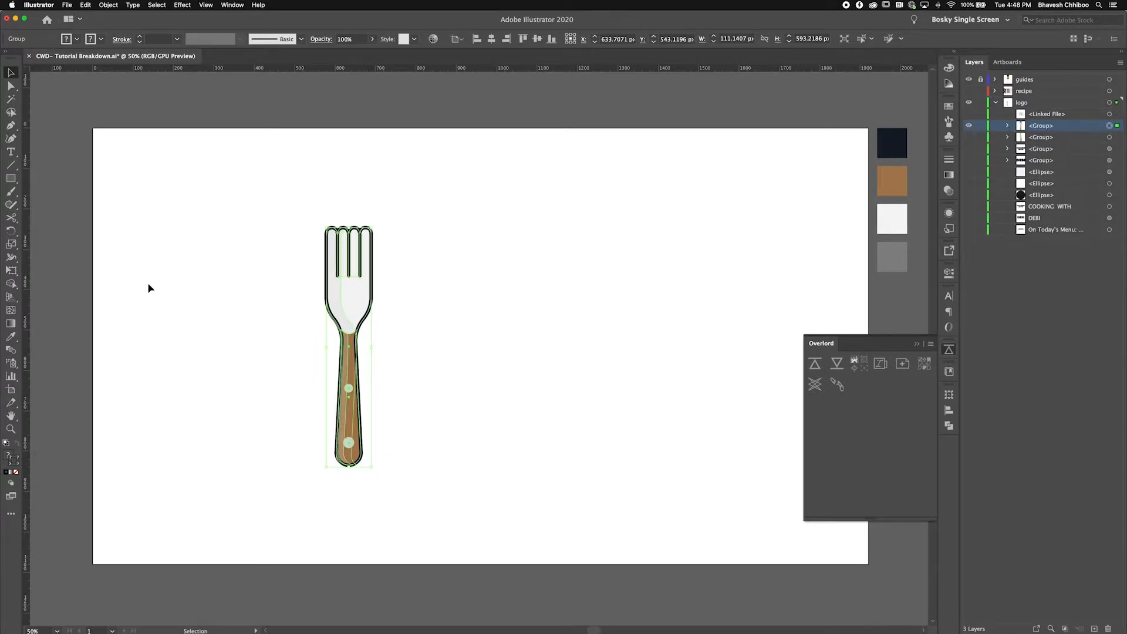
click(815, 363)
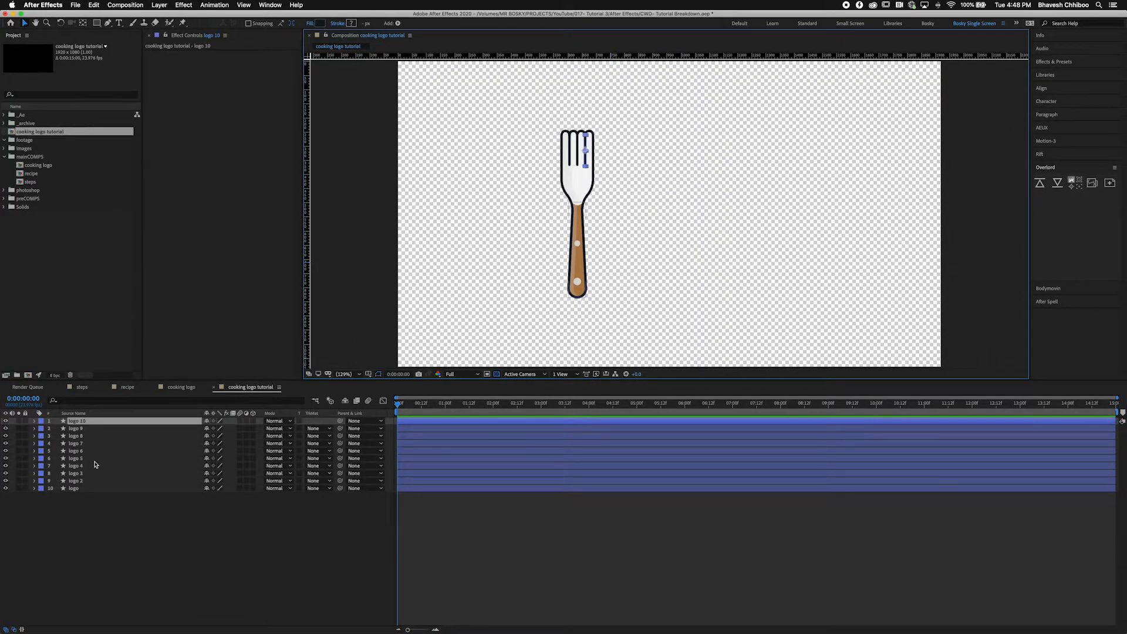
Step: Inspect one of the fork's separate shape layers, then delete all the transferred layers from the composition
click(75, 465)
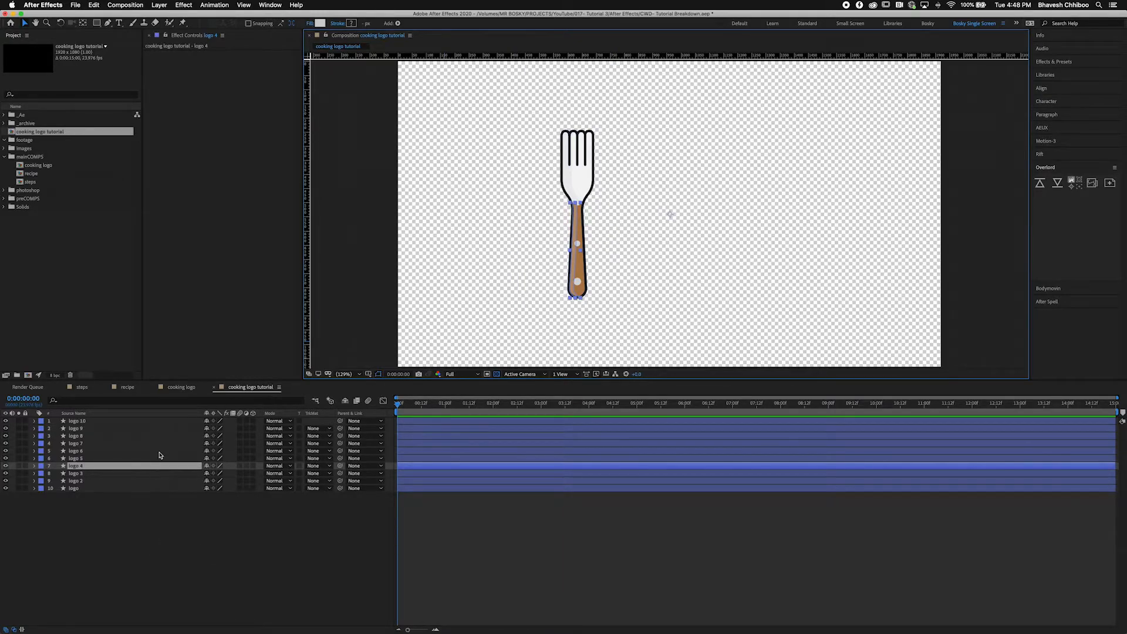
click(151, 526)
key(super+a)
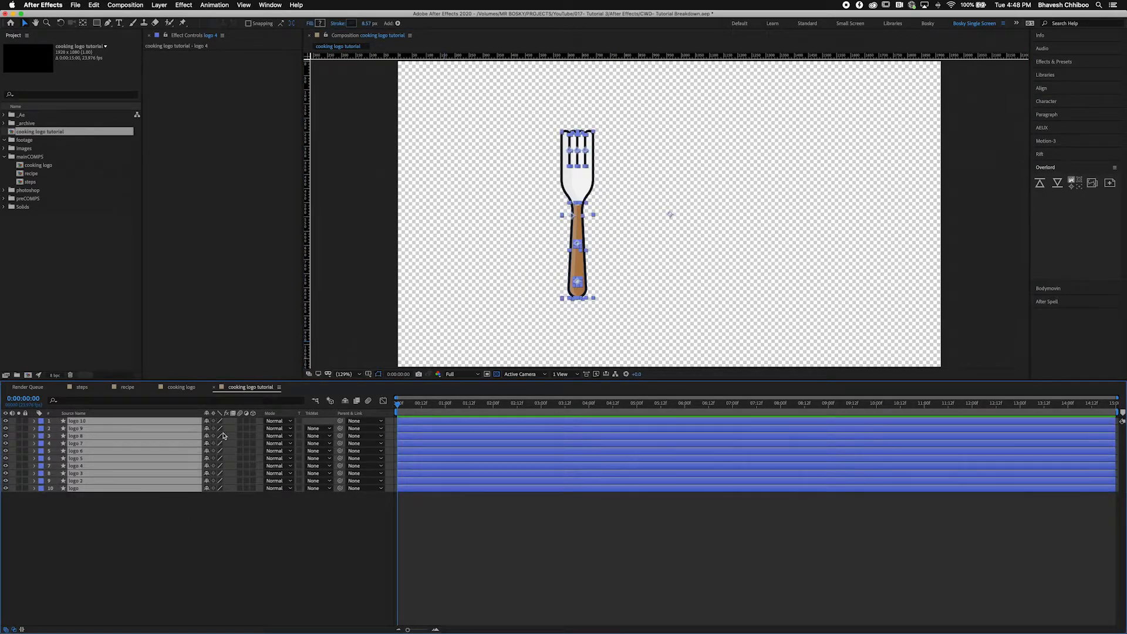
key(Delete)
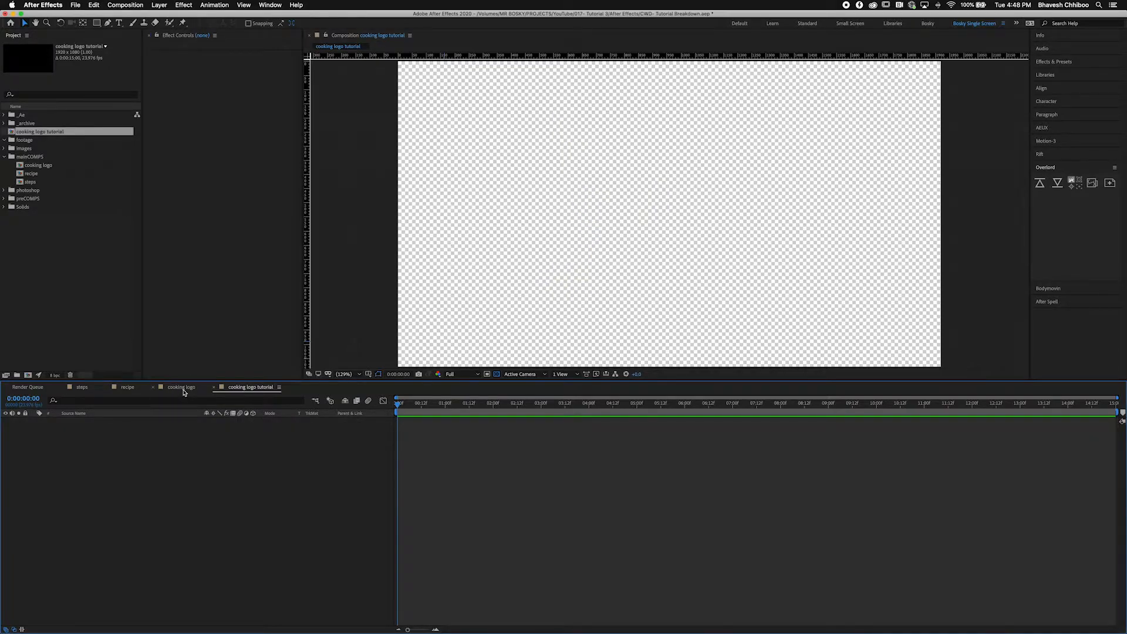
Step: Make the knife visible in Illustrator, then select only the fork and transfer it to After Effects as a single shape layer
key(super+Tab)
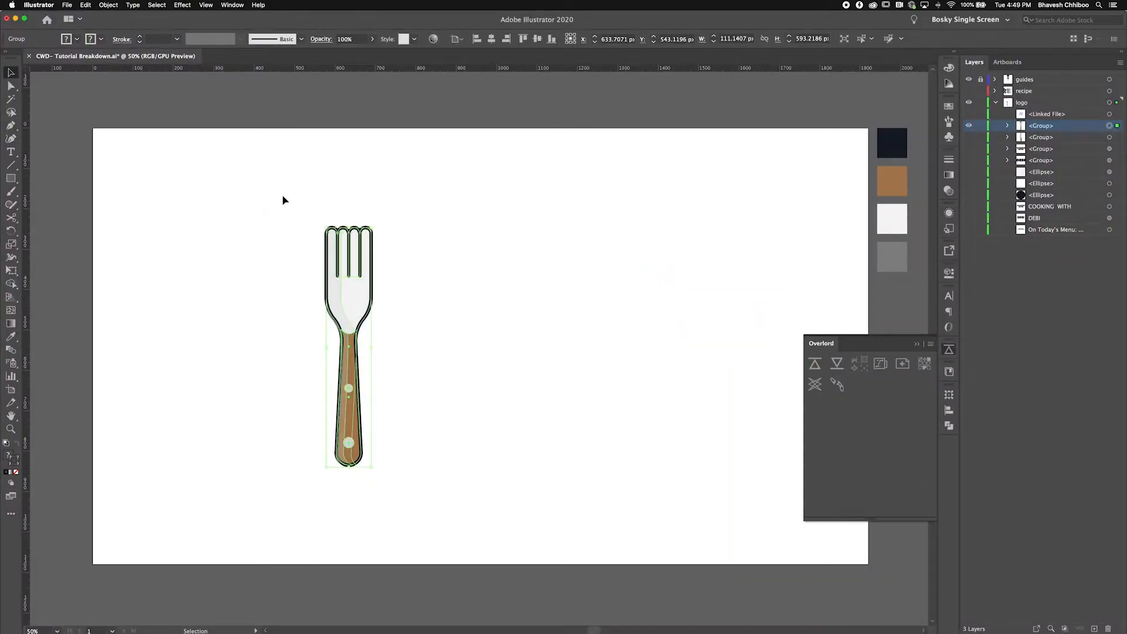
click(968, 136)
drag(715, 229, 188, 518)
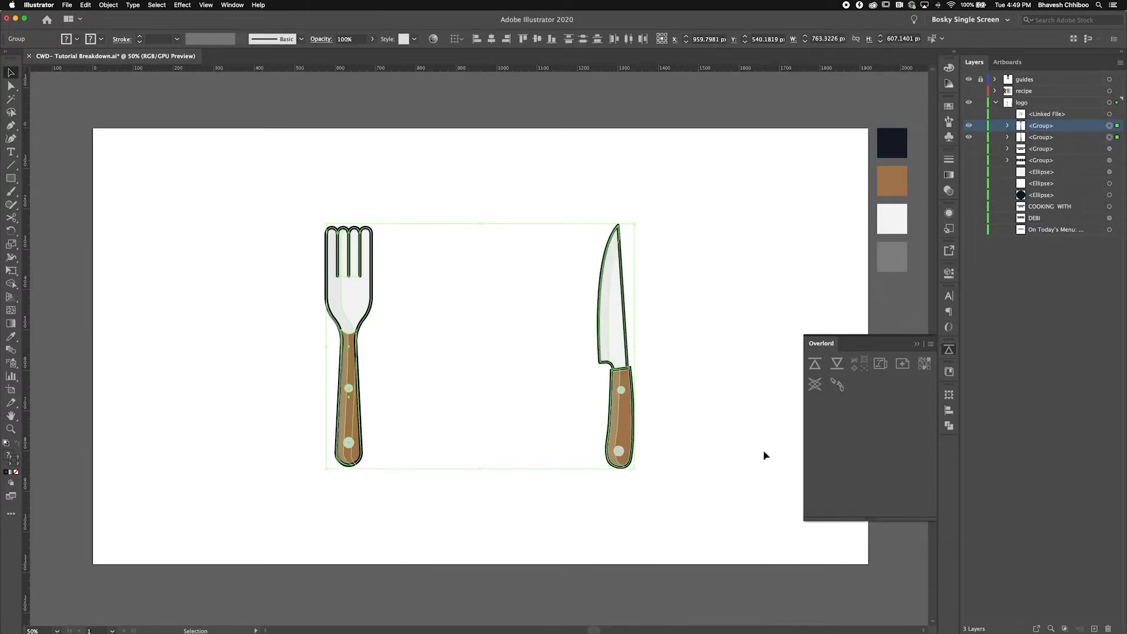
click(261, 223)
click(337, 302)
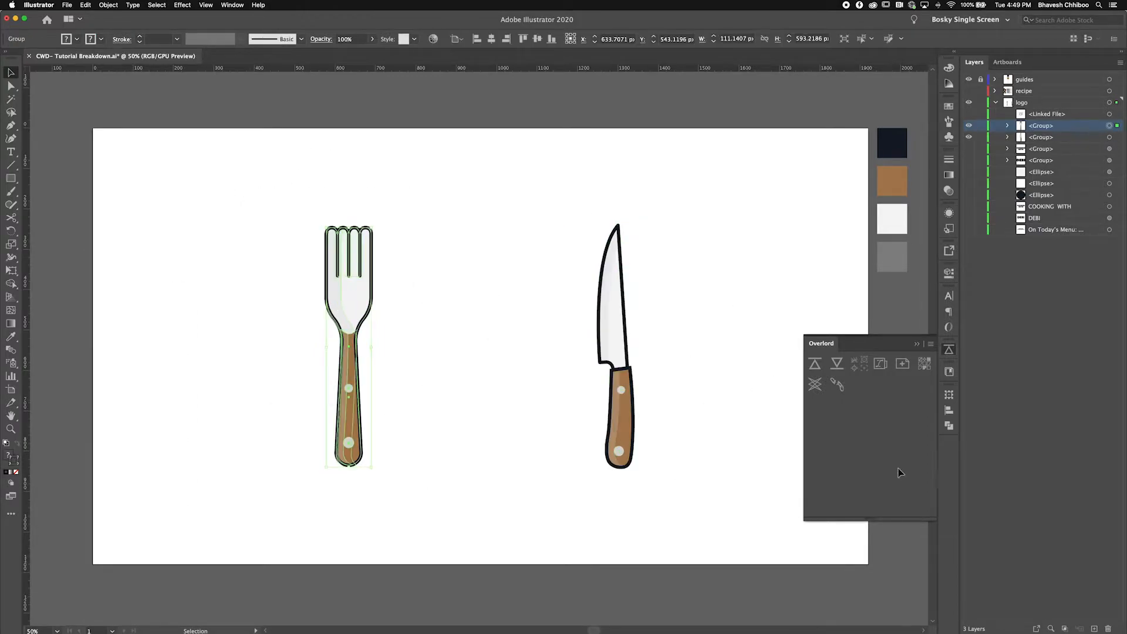
click(815, 364)
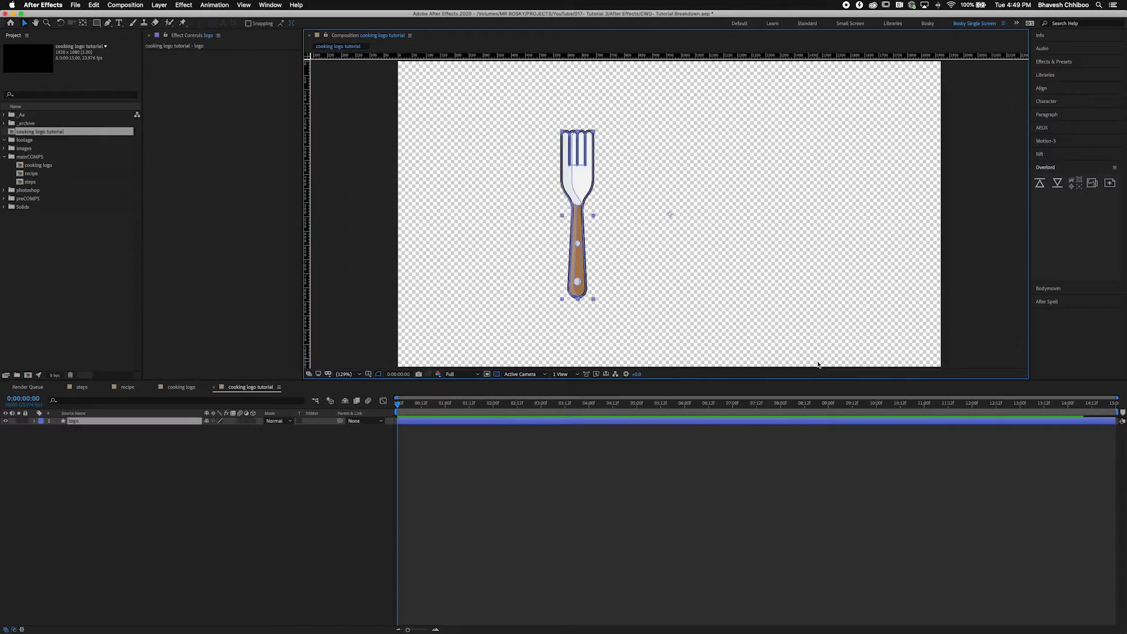
Step: Centre the fork layer's anchor point on the artwork with Motion 3 and rename the layer fork
click(1048, 141)
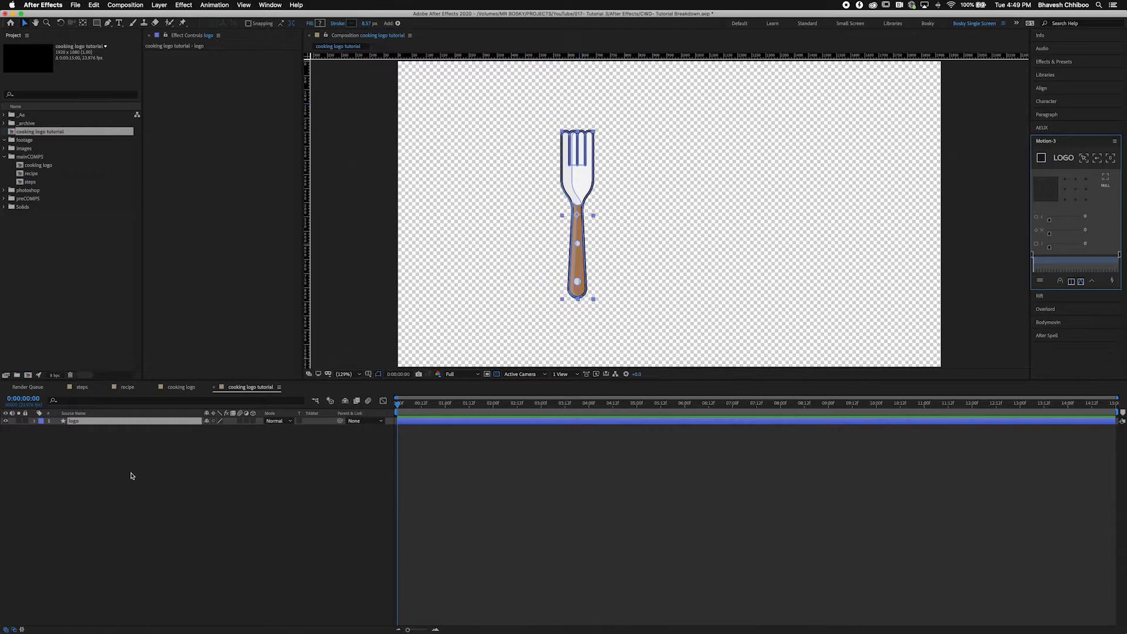
click(159, 469)
click(117, 421)
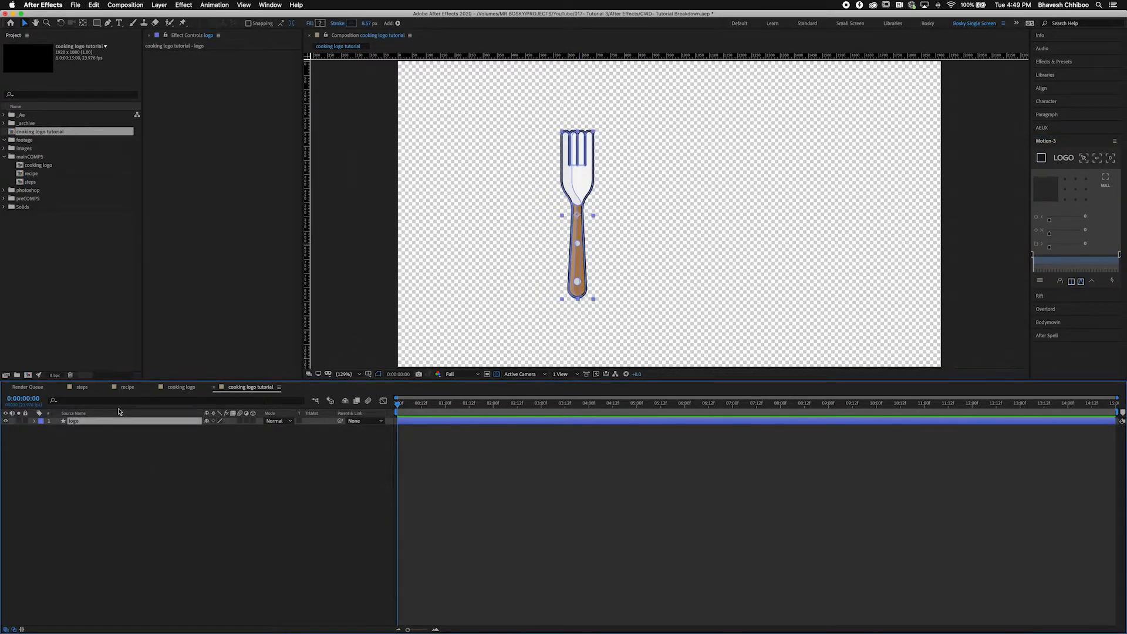
key(Return)
text(fork)
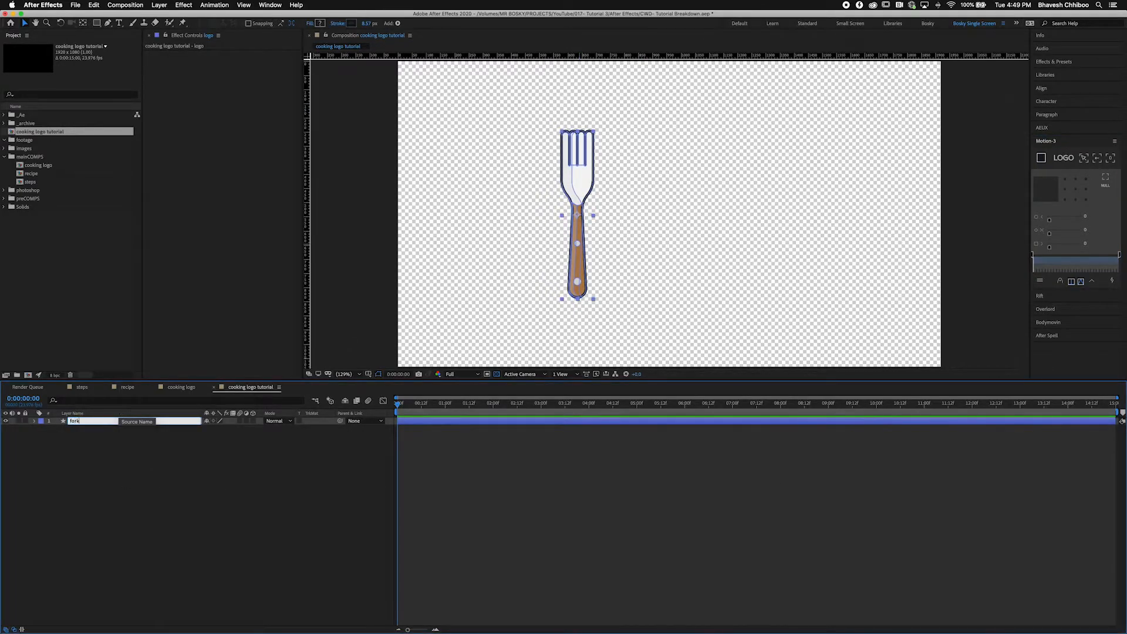
key(Return)
Step: Return to Illustrator, transfer the knife to After Effects as a single shape layer, and centre its anchor point
key(super+Tab)
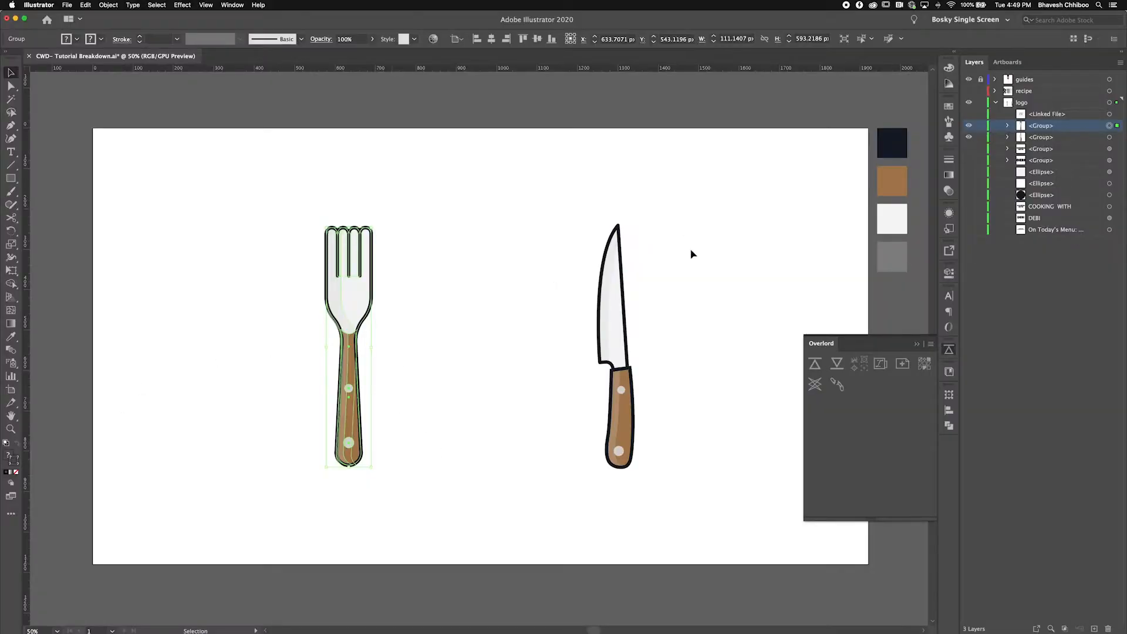
click(811, 365)
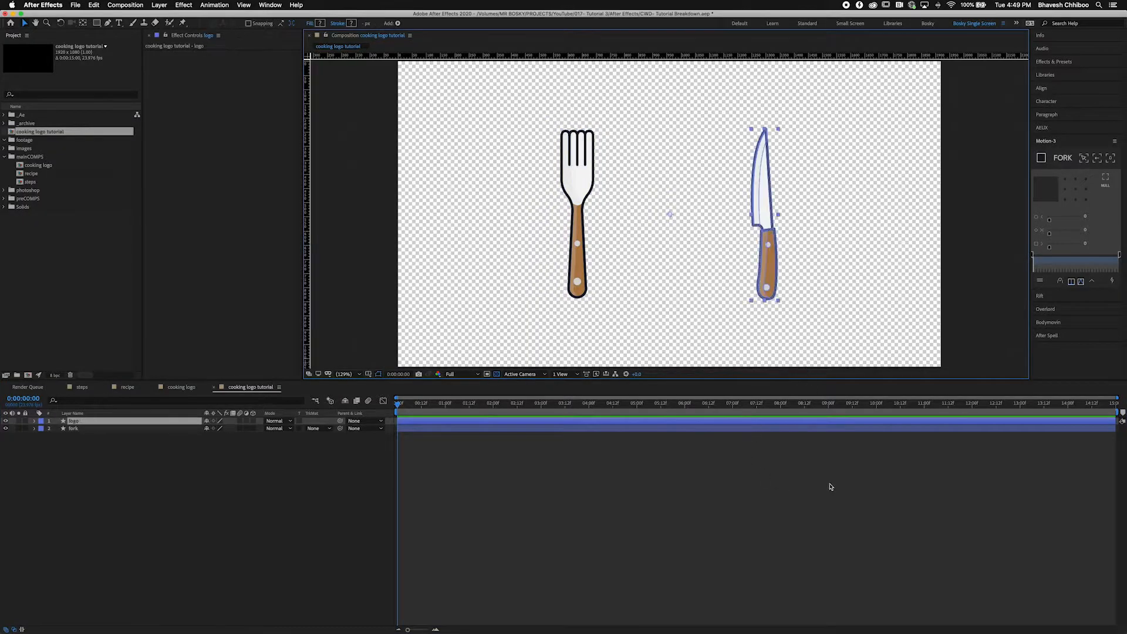
click(1076, 190)
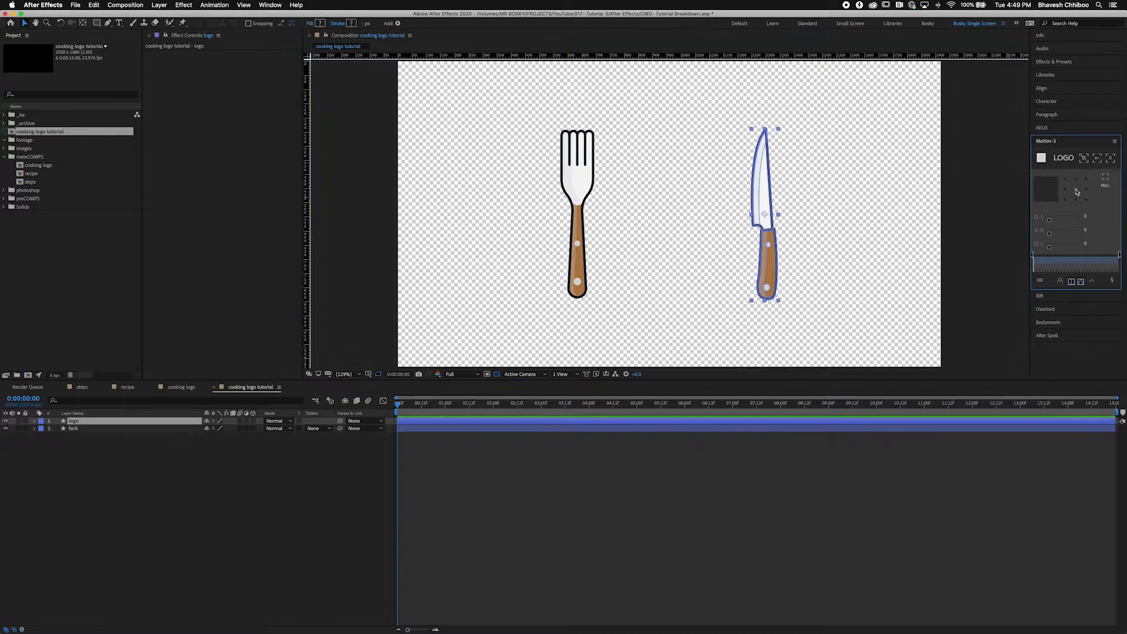
Step: Rename the transferred knife layer knife and deselect it
click(74, 421)
key(Return)
text(knife)
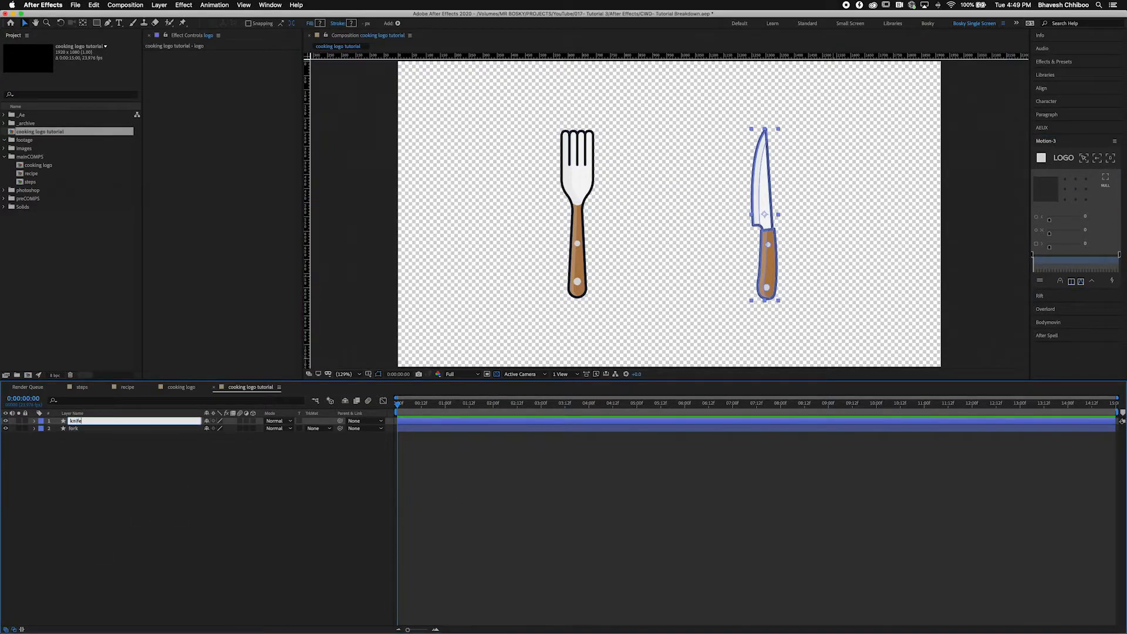
key(Return)
click(227, 511)
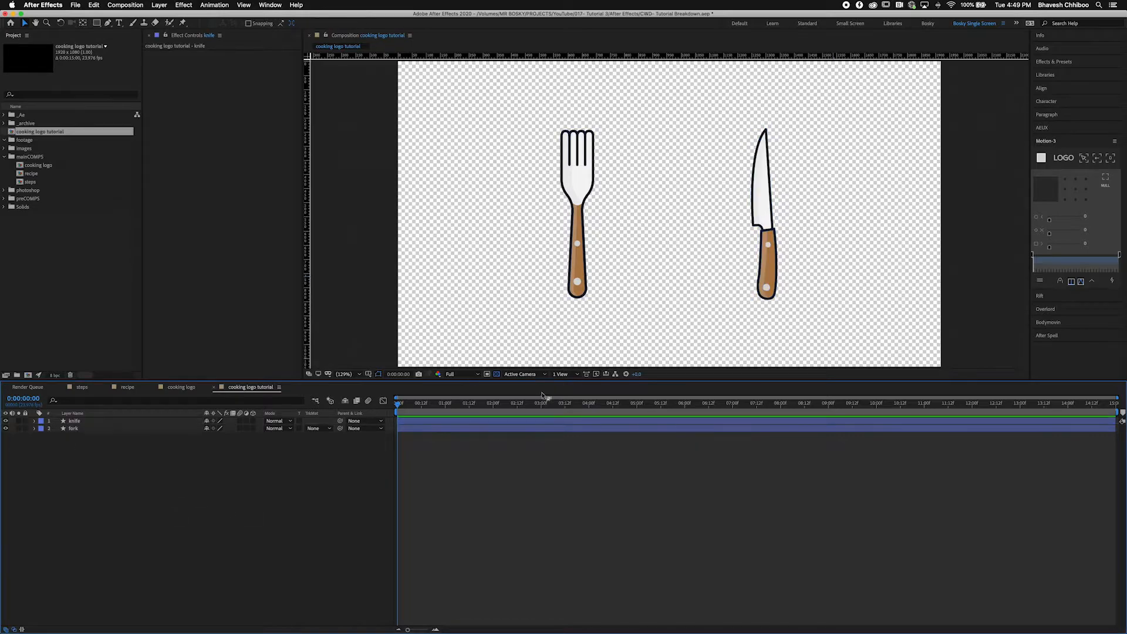
Step: Check the artwork without the transparency grid, restore the grid, and create a white 1920 x 1080 px solid named bg
click(497, 375)
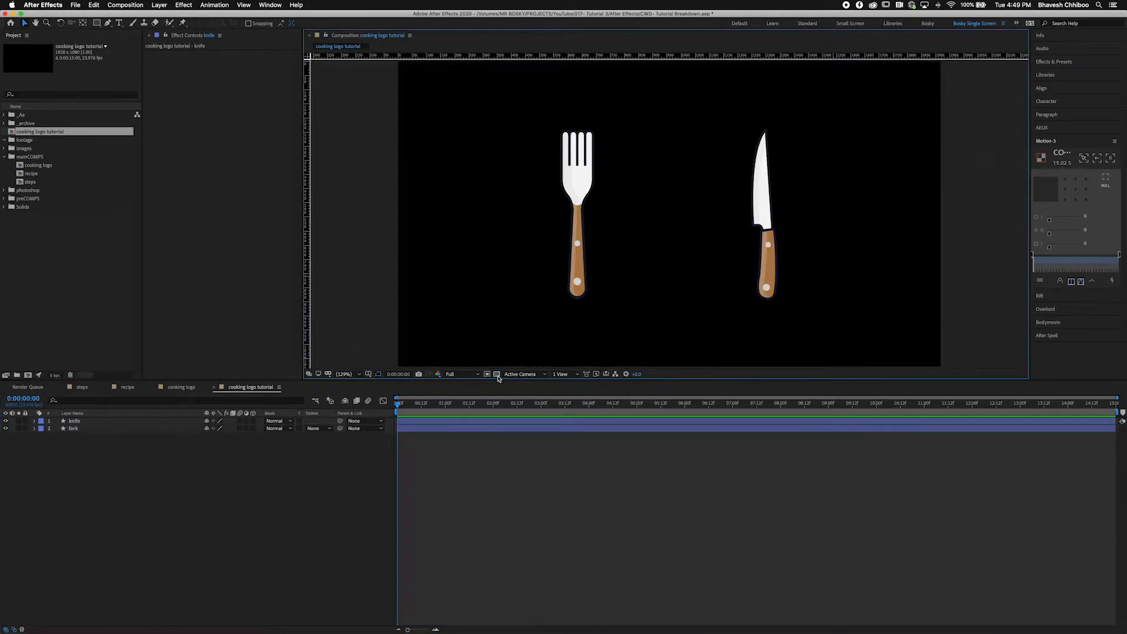
click(497, 374)
click(156, 497)
key(super+y)
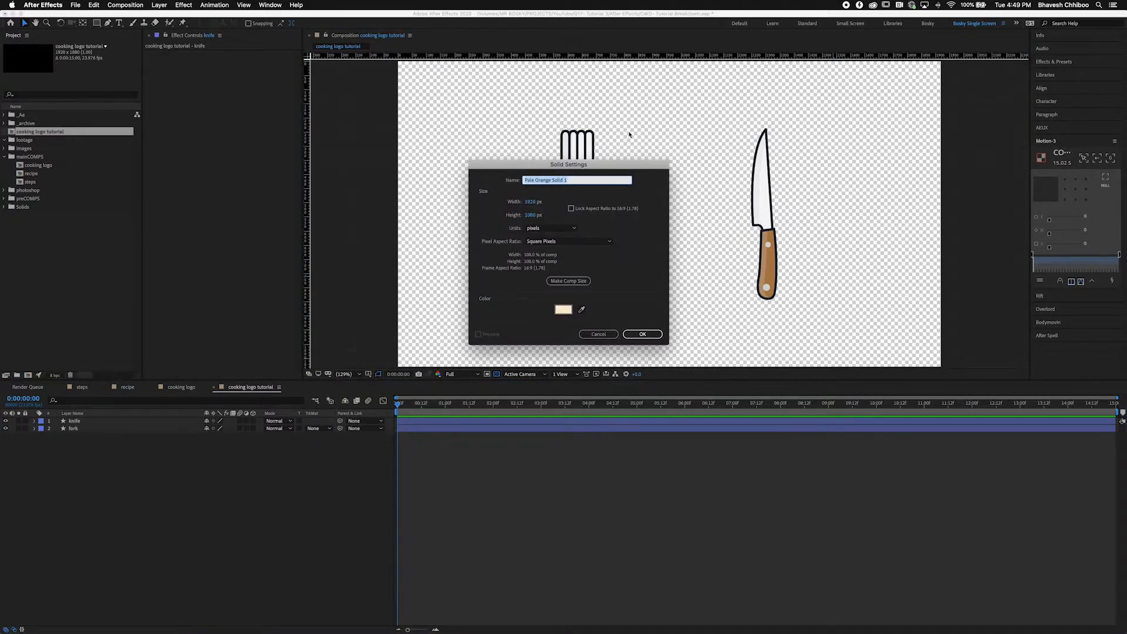
click(551, 313)
drag(453, 335, 382, 268)
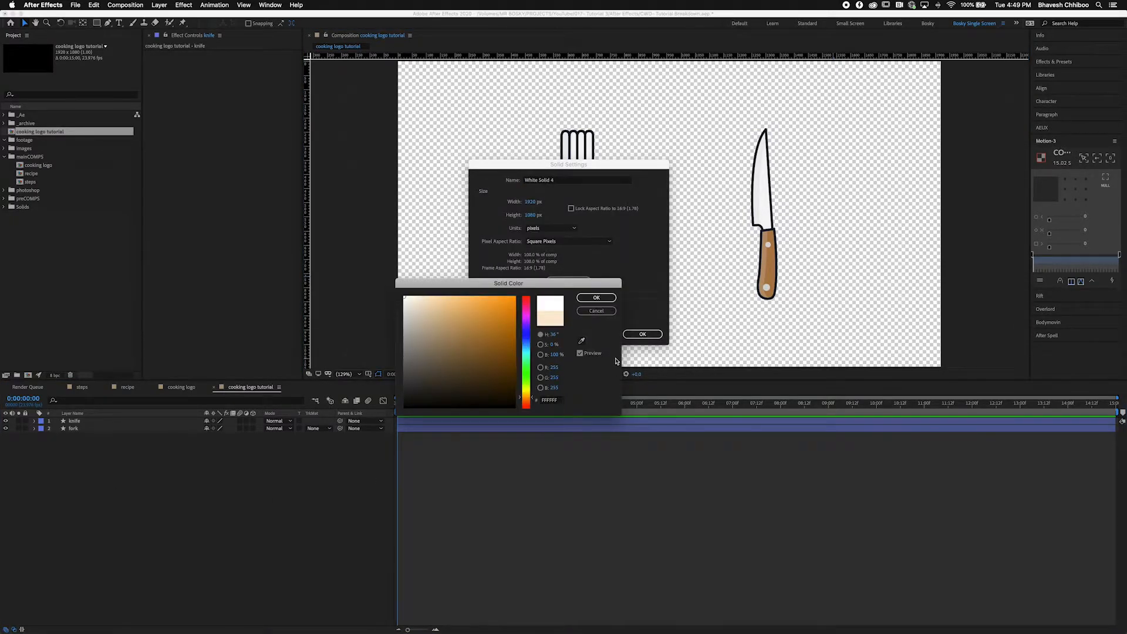
click(610, 299)
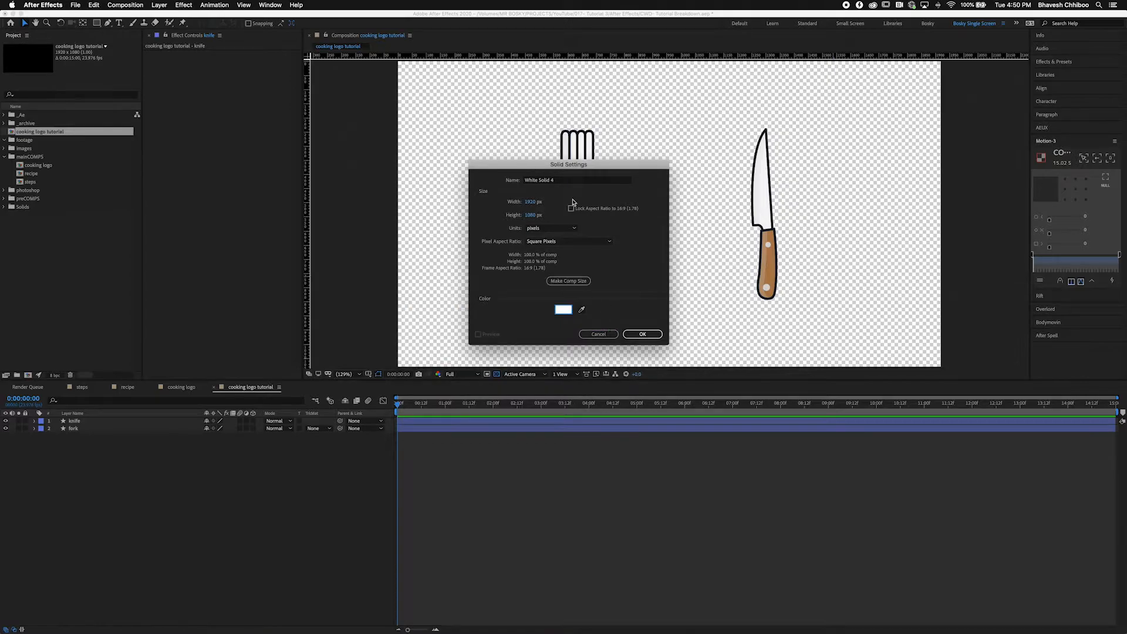
text(bg)
click(642, 334)
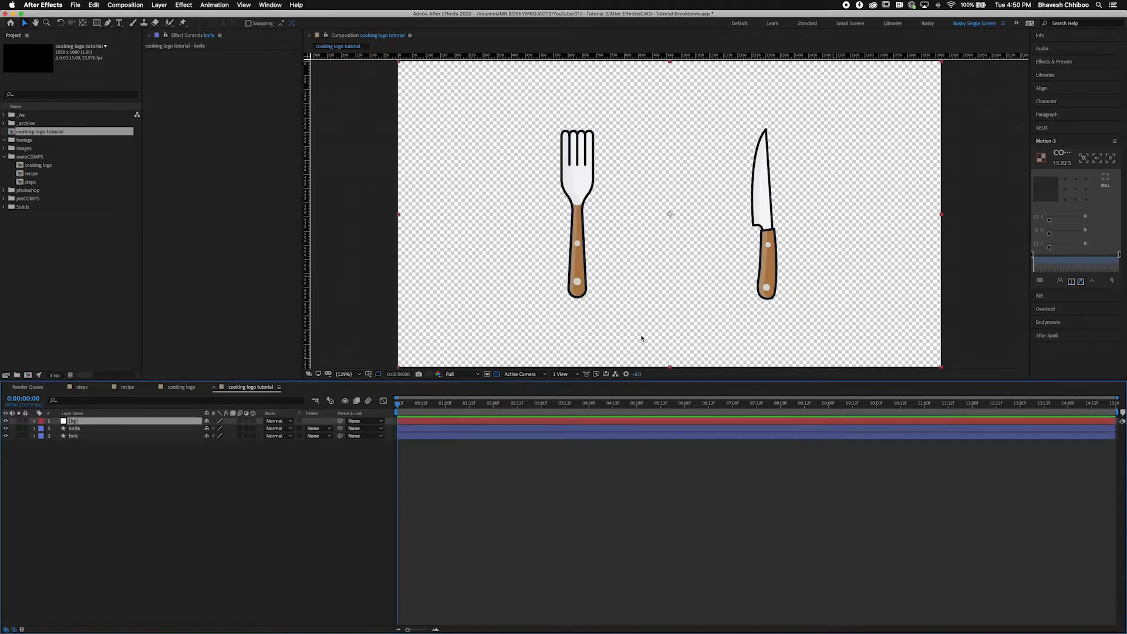
Step: Move the bg solid beneath the fork and knife layers and lock it
drag(92, 424, 75, 485)
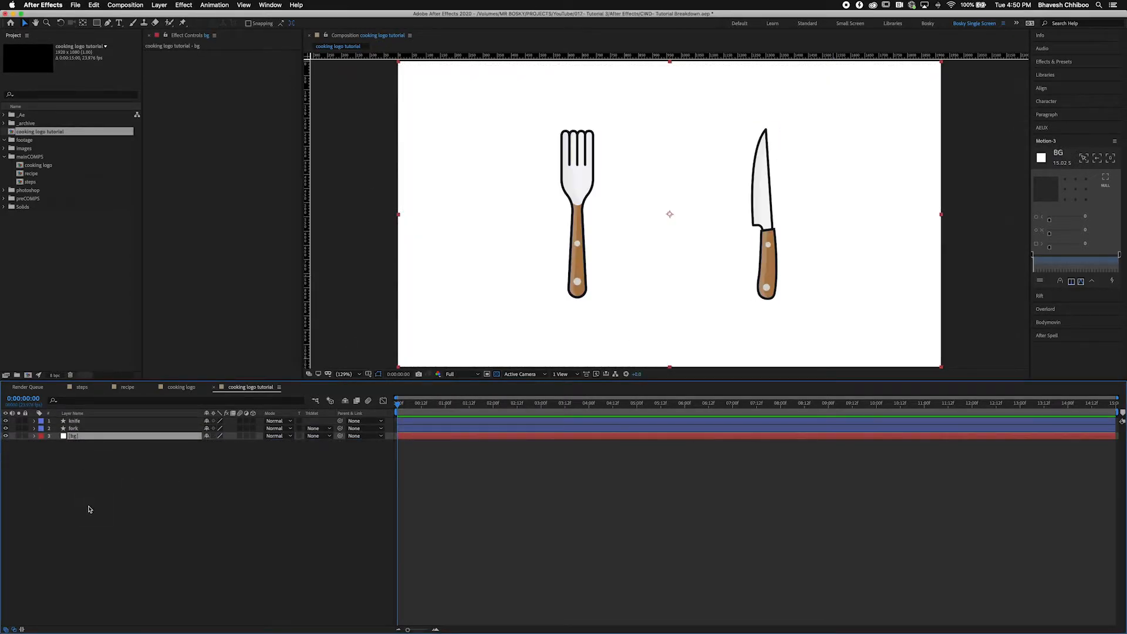
click(25, 436)
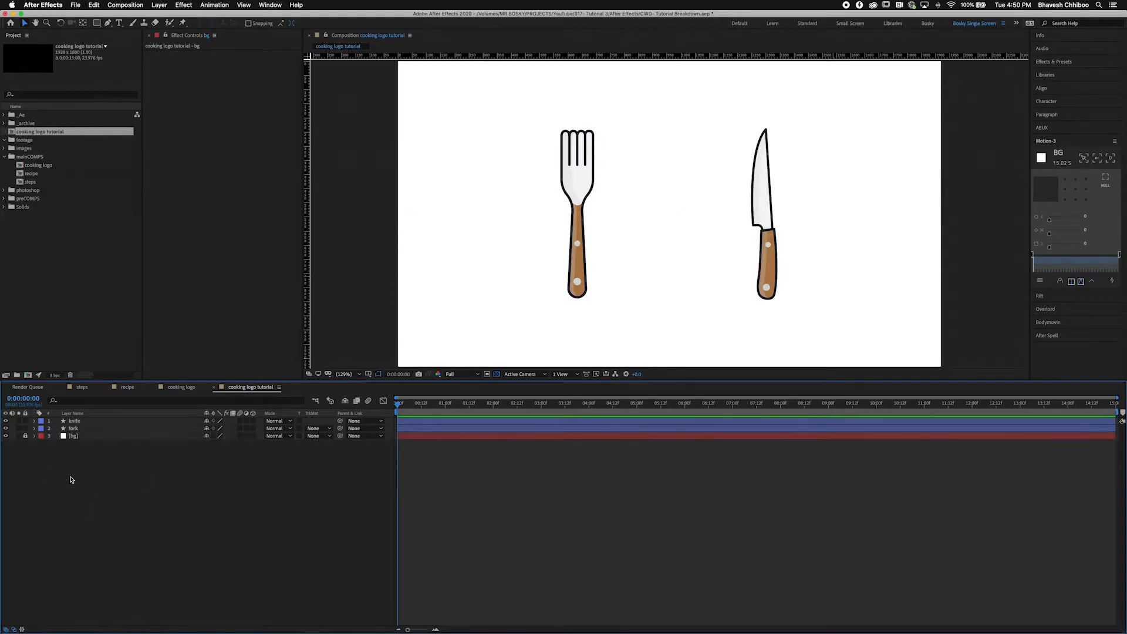
click(763, 188)
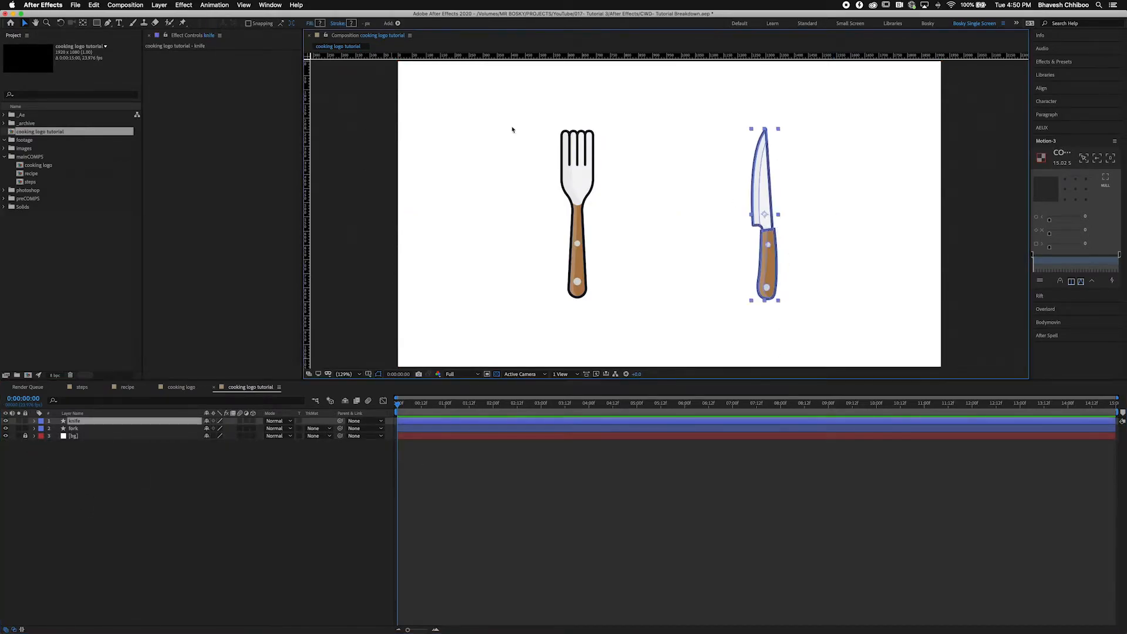
click(581, 189)
Step: Return to Illustrator, make the plate's ellipses visible, and transfer them together to After Effects as a single shape layer
key(super+Tab)
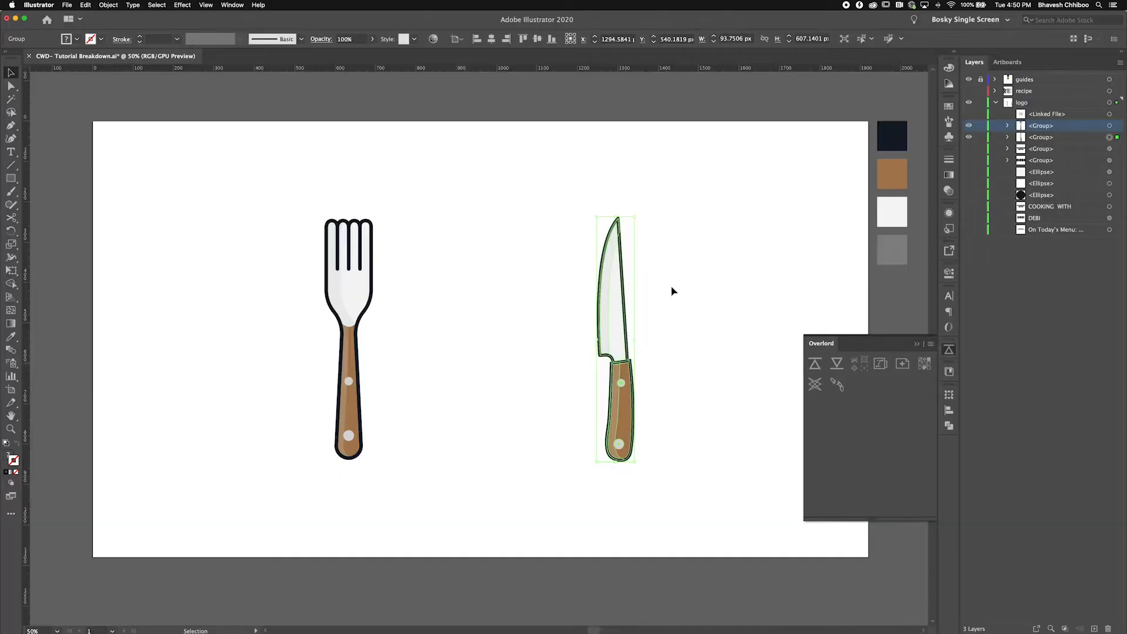
click(744, 227)
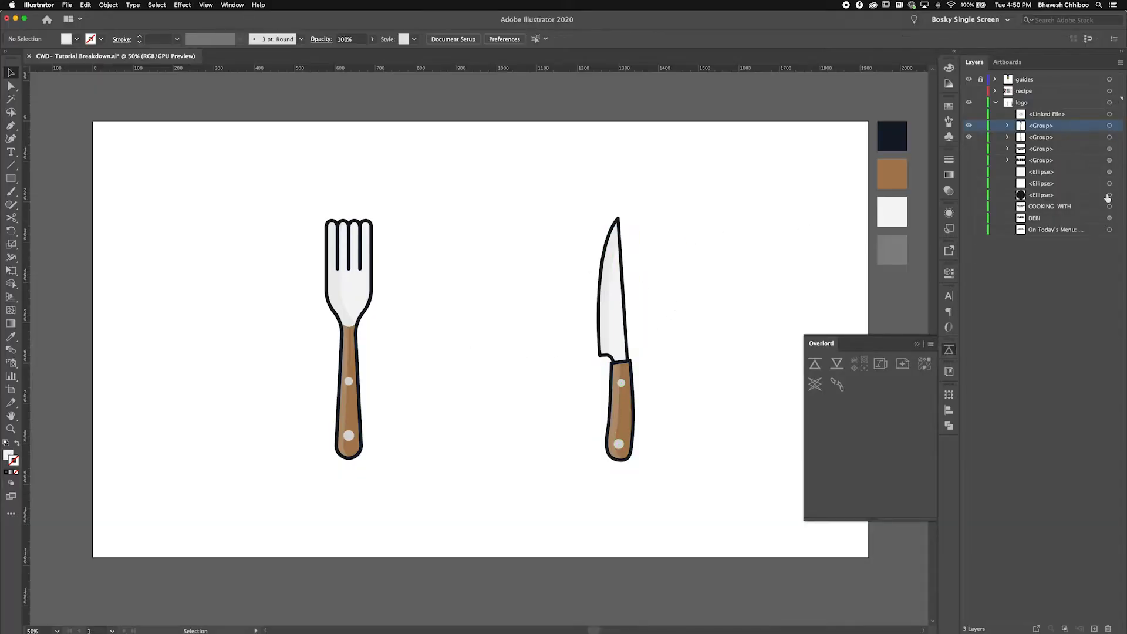
click(969, 183)
click(969, 171)
drag(432, 179, 483, 546)
click(815, 364)
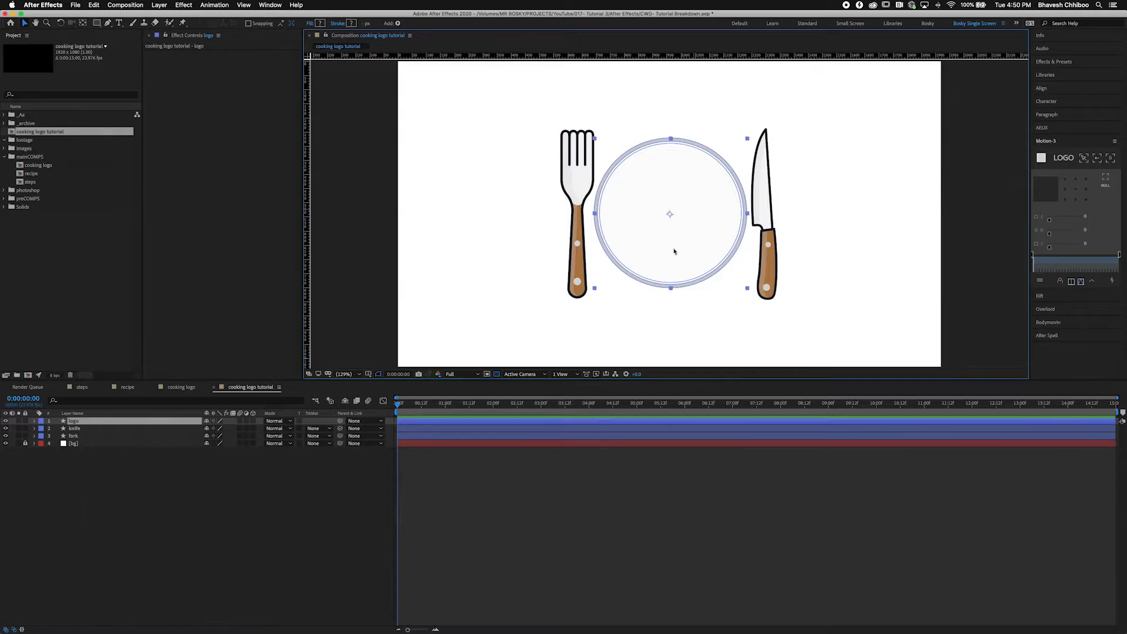
Step: Inspect the groups inside the combined plate layer, then delete that layer from the composition
click(228, 509)
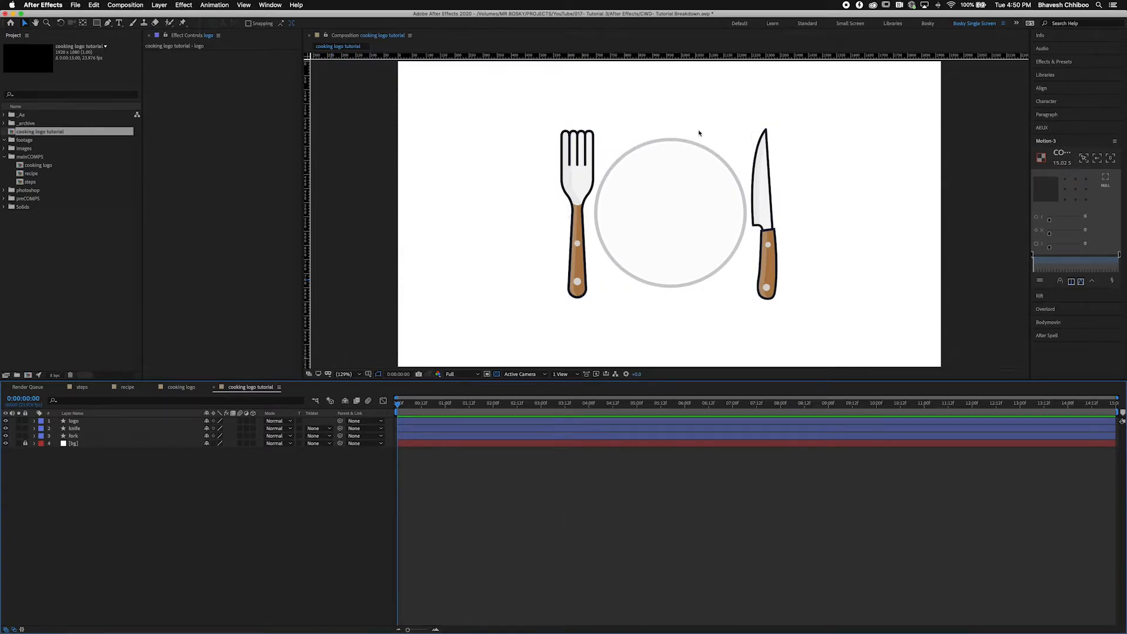
click(665, 152)
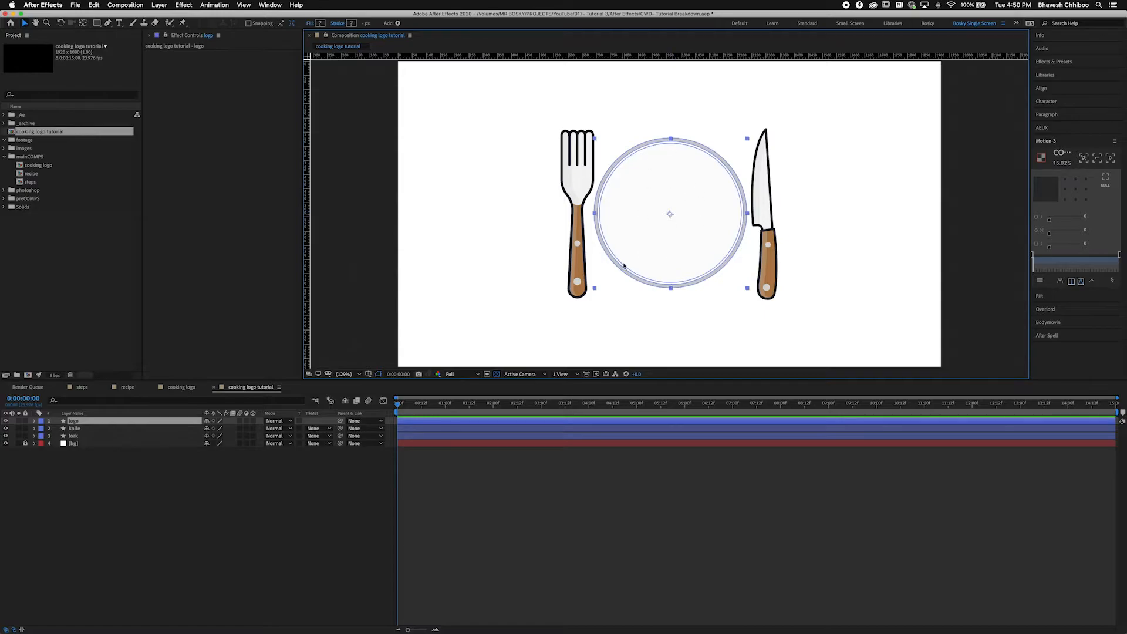
click(33, 421)
click(42, 429)
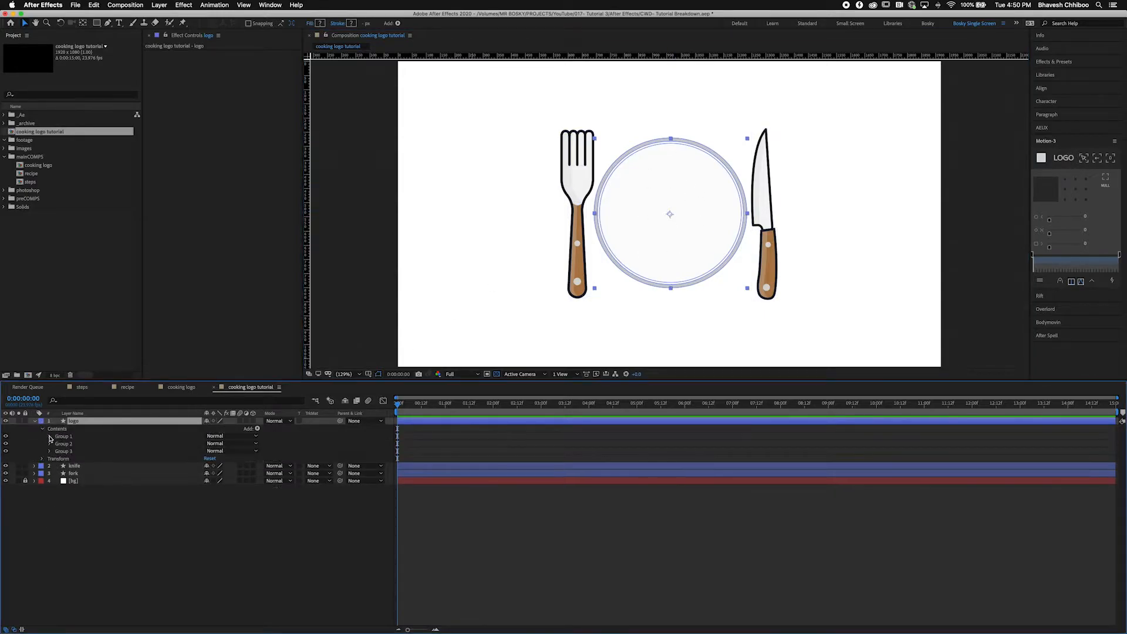
click(62, 437)
shift+click(65, 452)
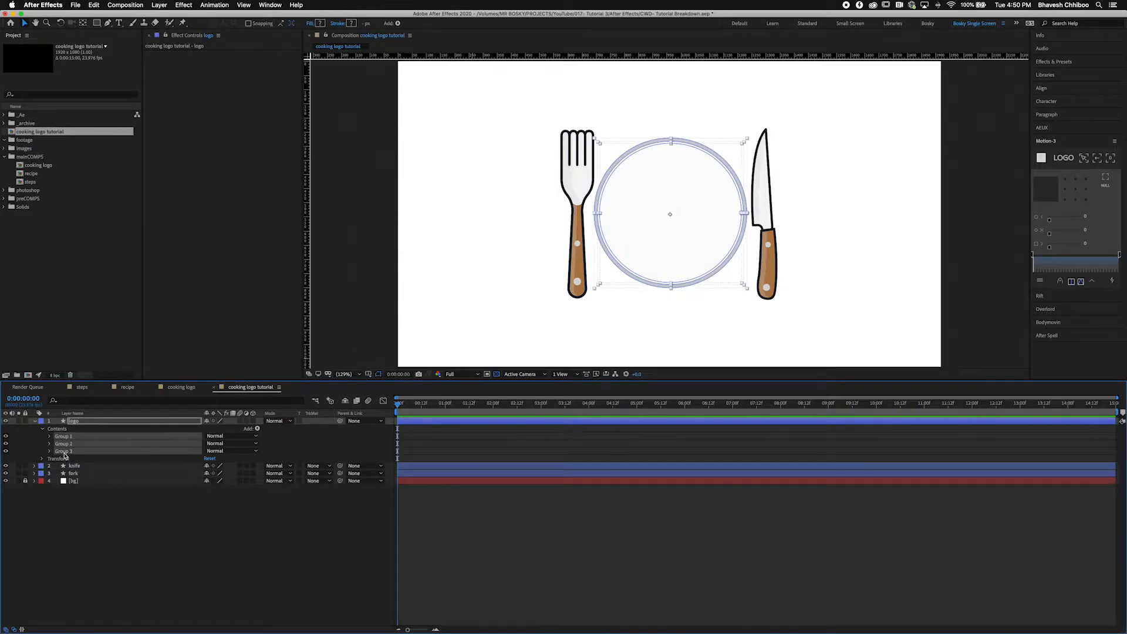
click(38, 424)
key(Delete)
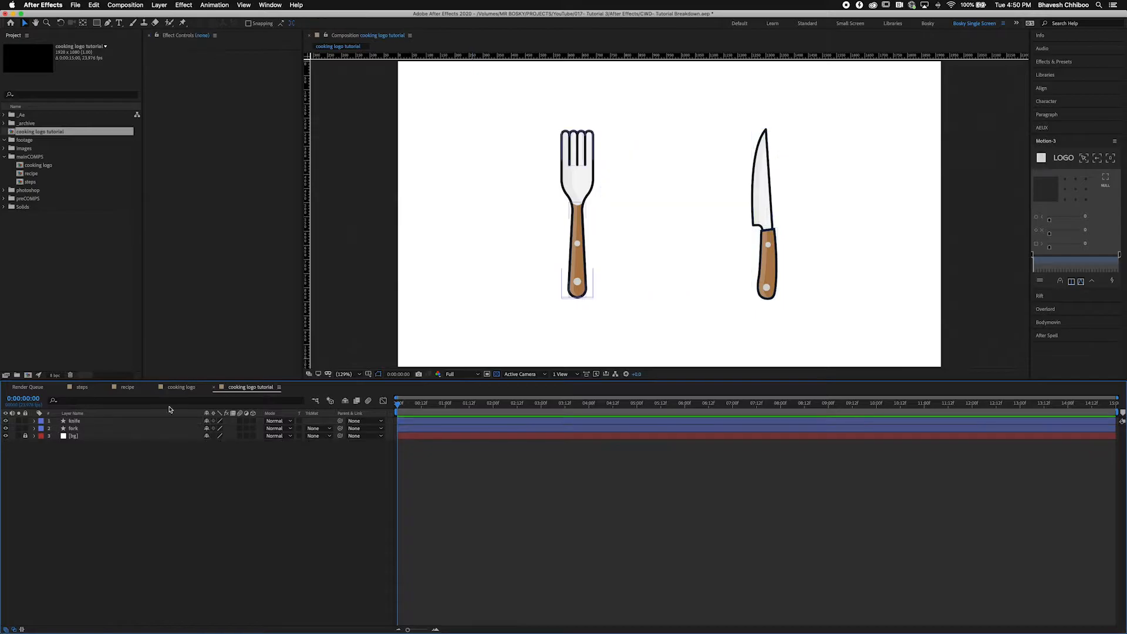
Step: Return to Illustrator and transfer the plate's three ellipses to After Effects as separate shape layers
key(super+Tab)
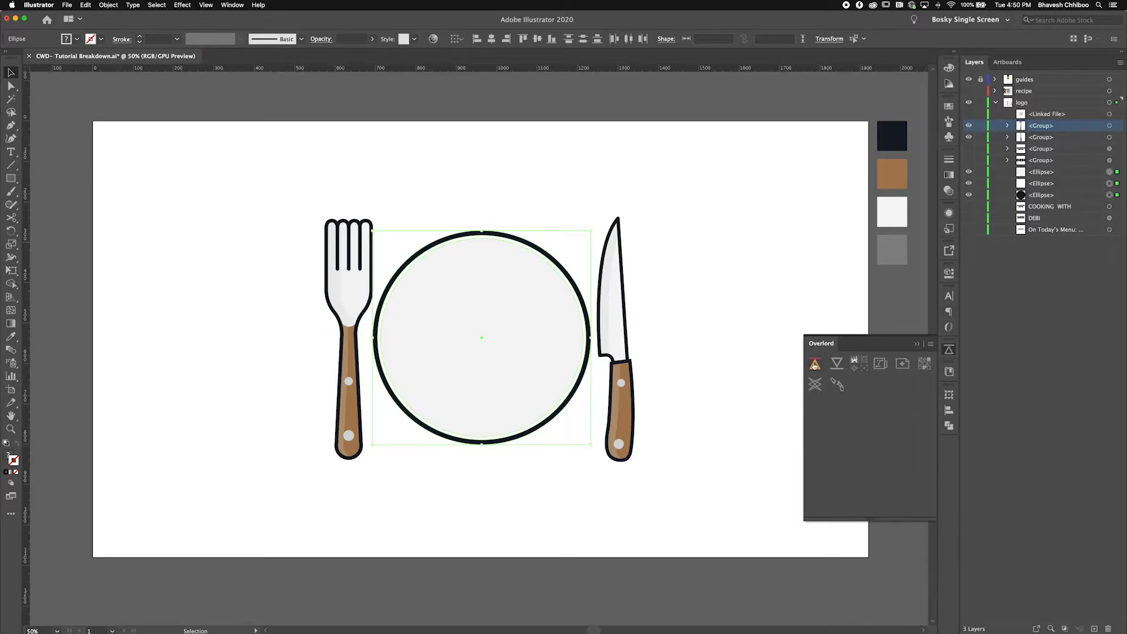
click(815, 364)
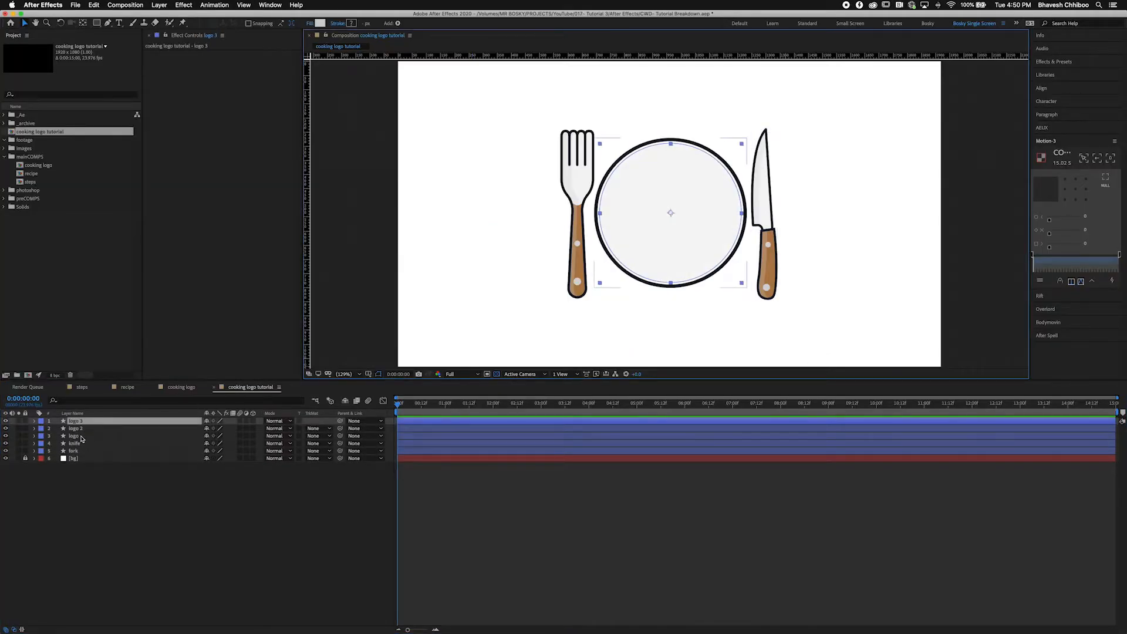
Step: Return to Illustrator and make the two title lettering groups on the plate visible
key(super+Tab)
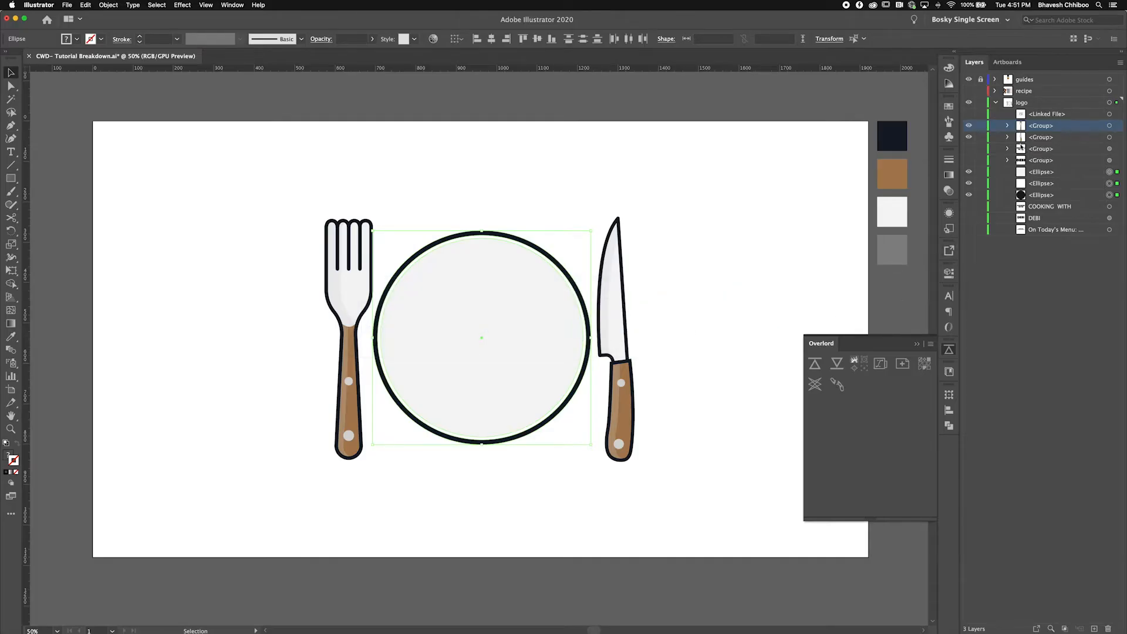
click(968, 160)
click(968, 148)
click(1062, 151)
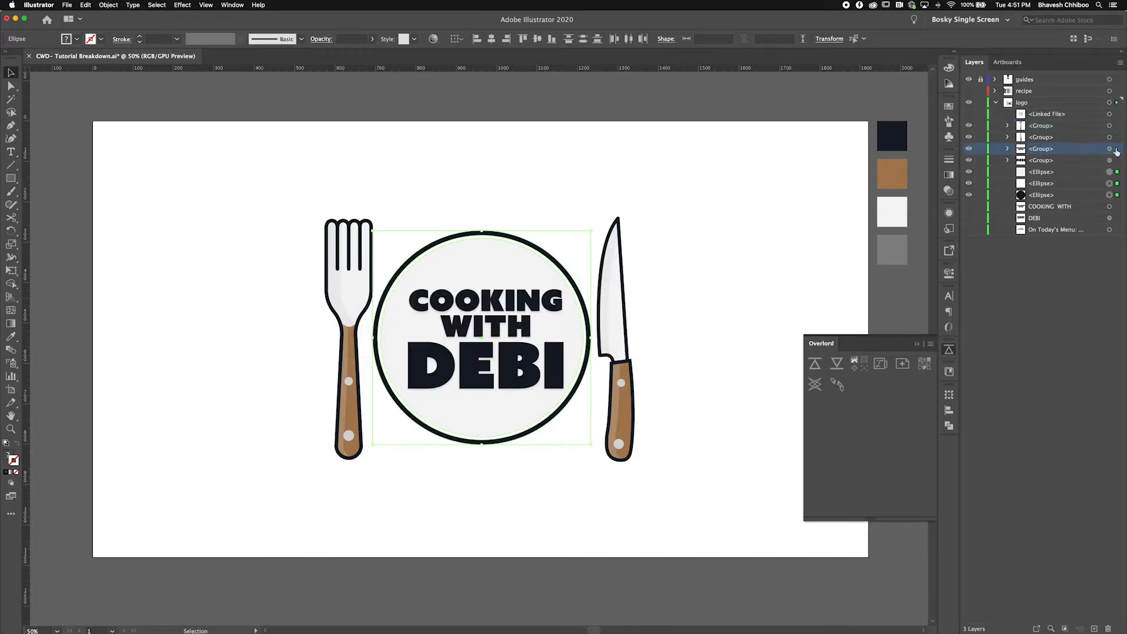
Step: Make the "On Today's Menu" text below the plate visible and transfer it to After Effects as a text layer
click(969, 229)
click(493, 505)
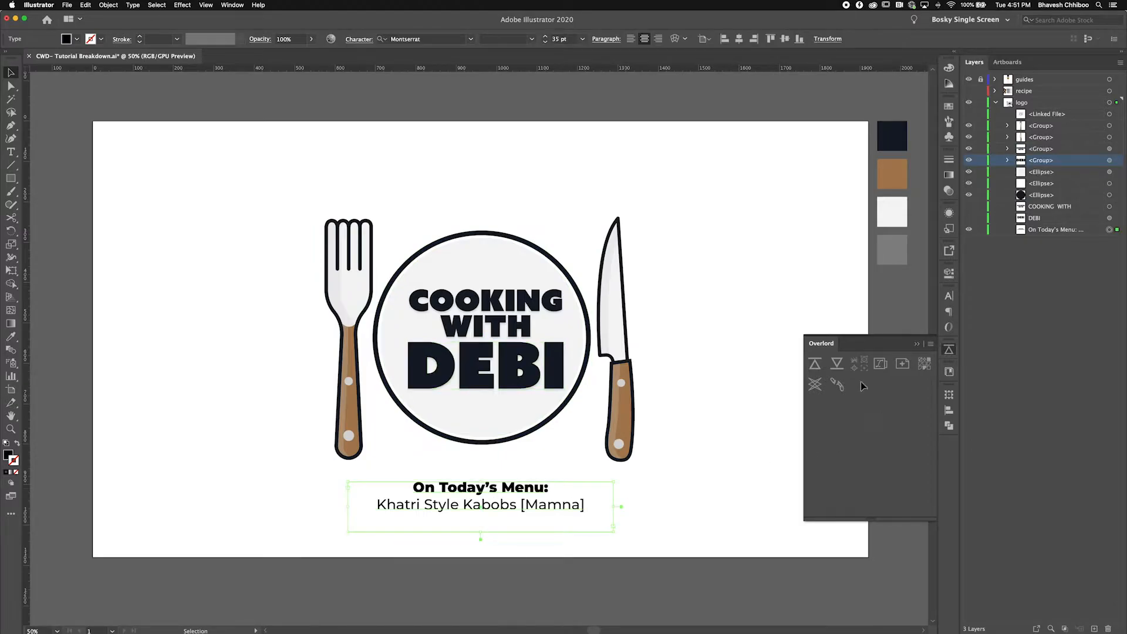
click(816, 365)
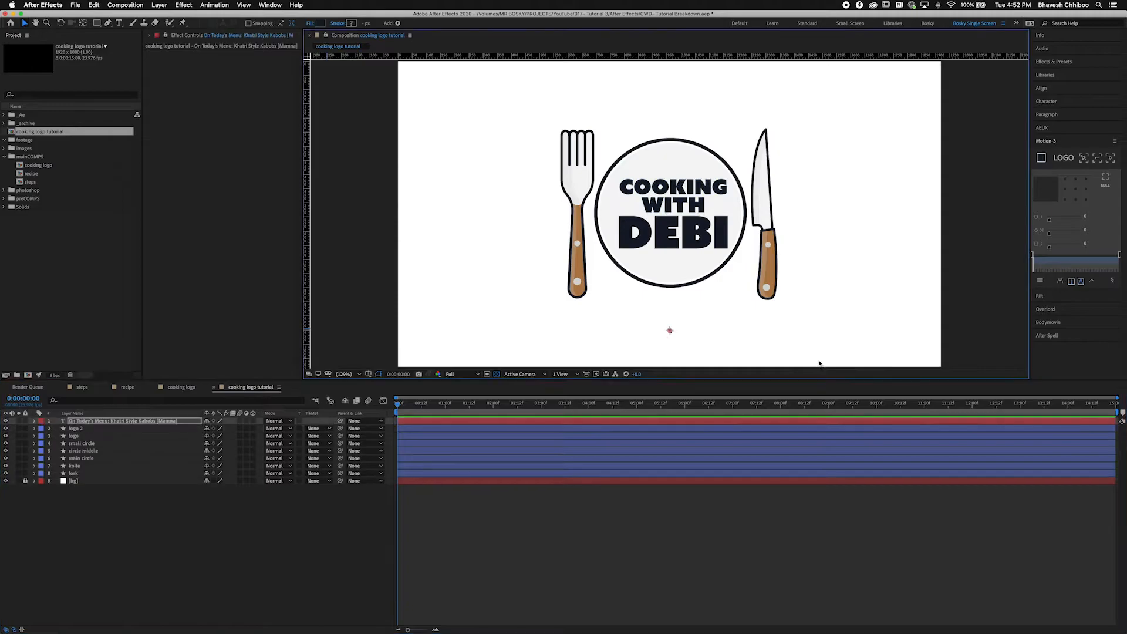
click(99, 422)
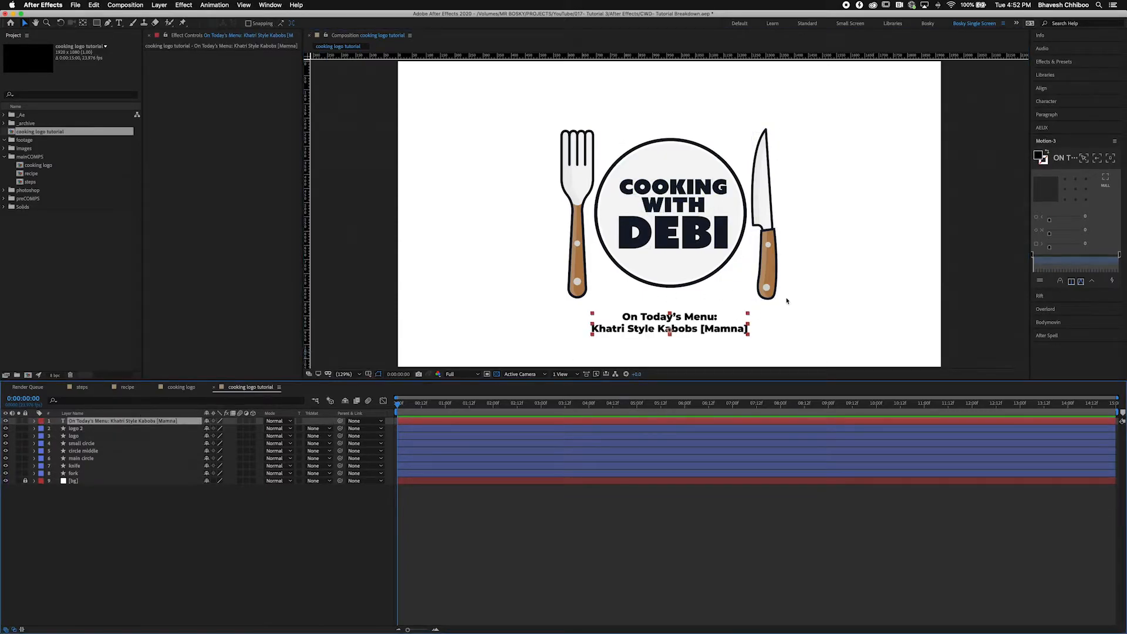
Step: Return to Illustrator and check the font weights of the menu heading and the dish name below it
key(super+Tab)
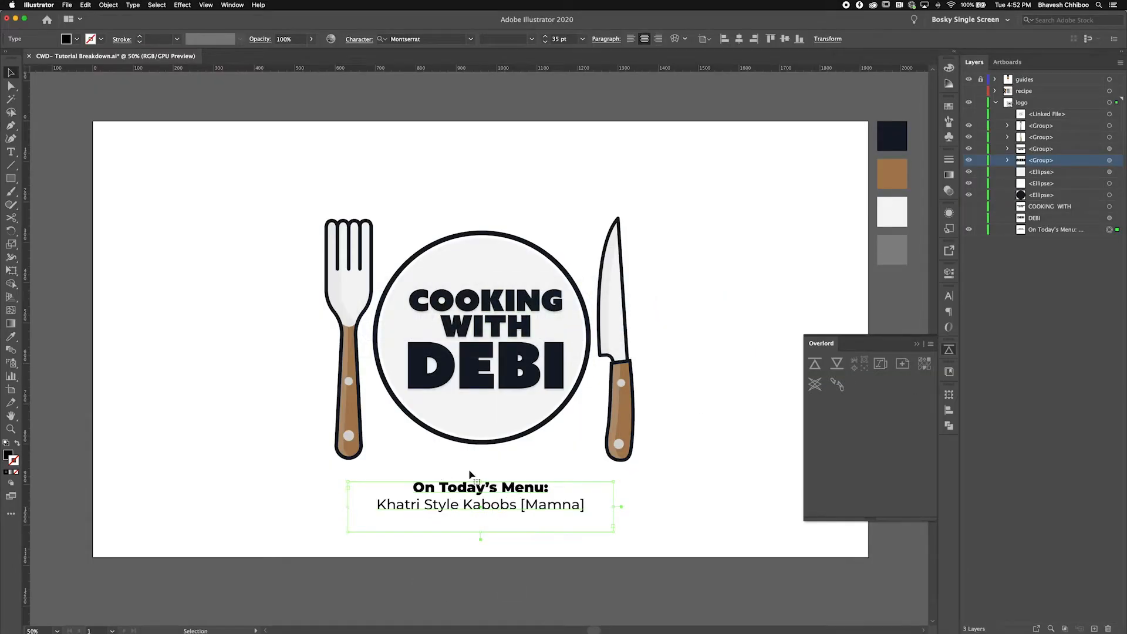
key(t)
click(500, 487)
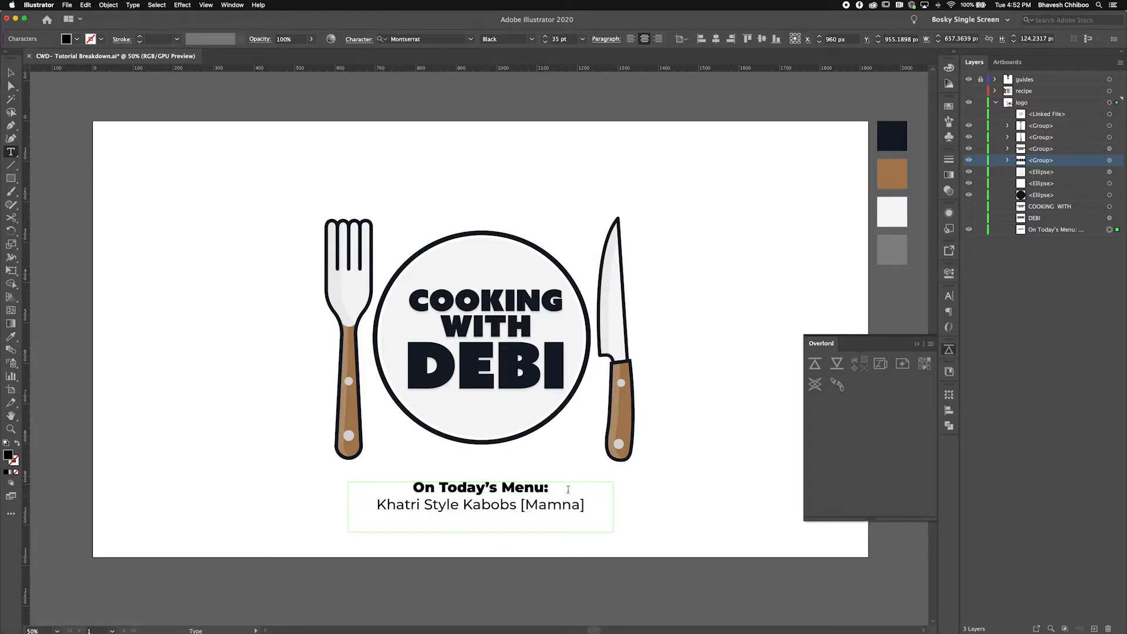
drag(572, 505, 421, 504)
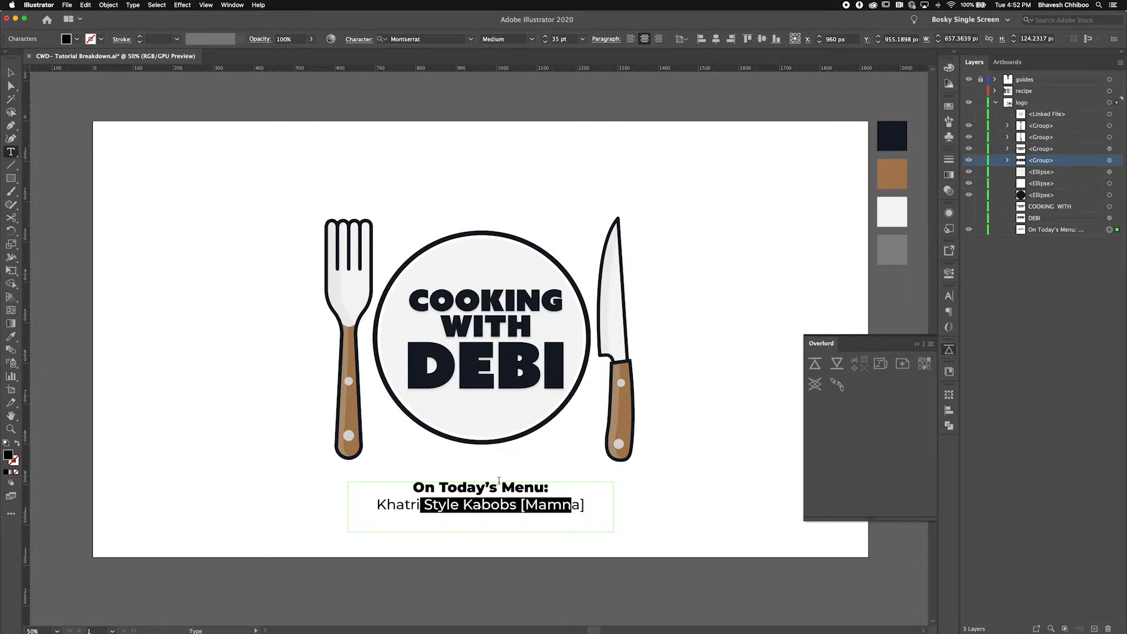
double_click(442, 488)
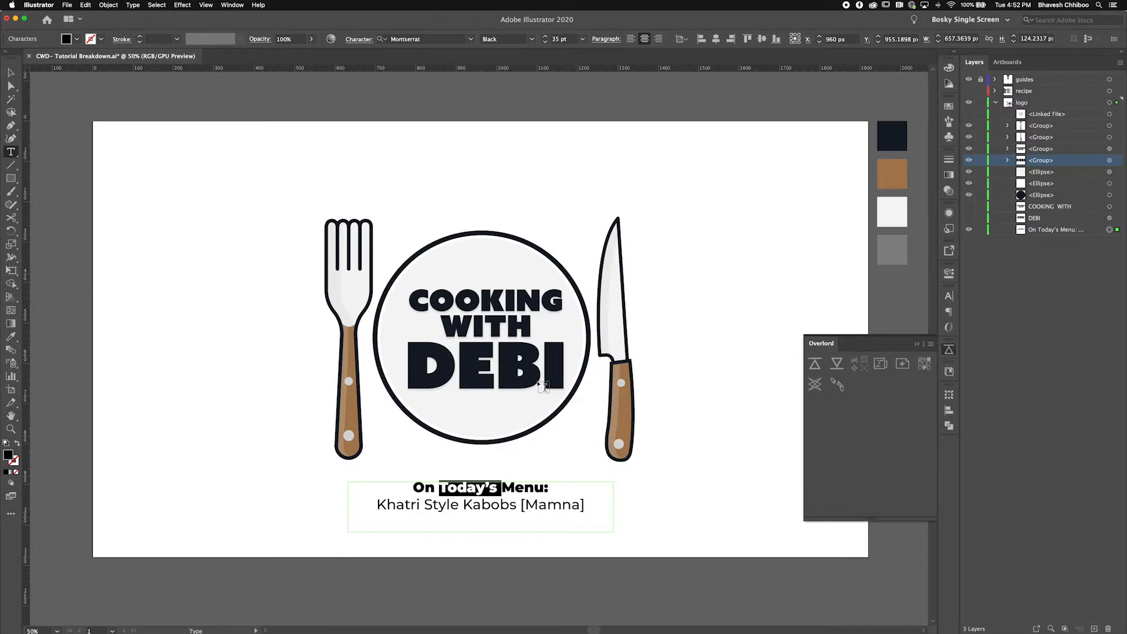
Step: Switch to After Effects and set the "Khatri Style Kabobs [Mamna]" line of the menu text to Montserrat Regular
key(super+Tab)
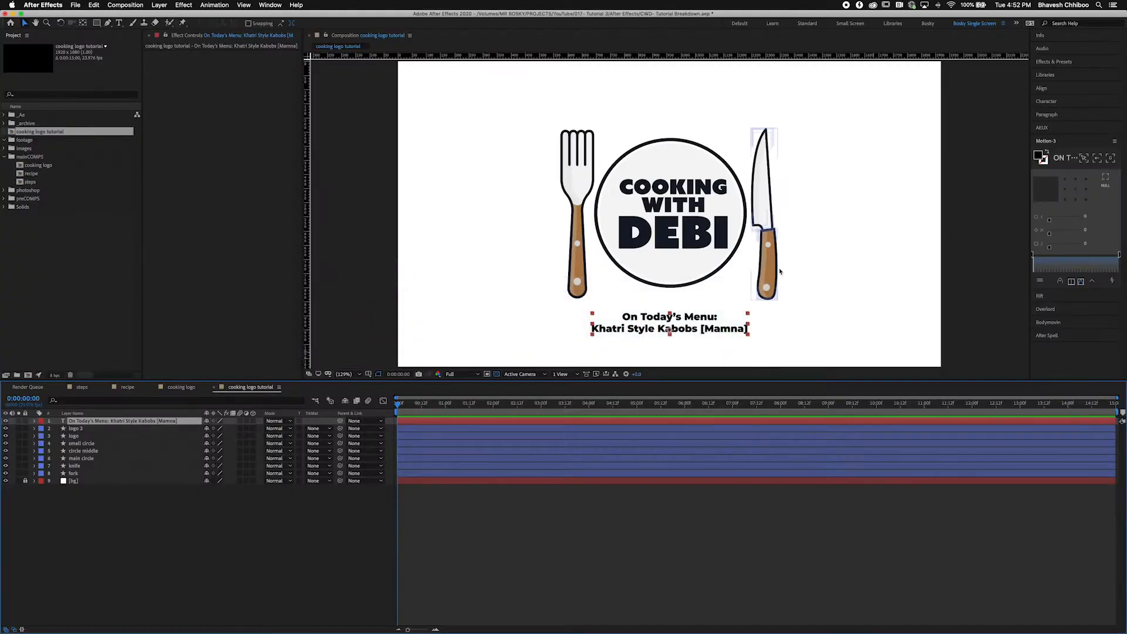
double_click(669, 329)
drag(748, 328, 569, 331)
click(1054, 126)
click(1083, 126)
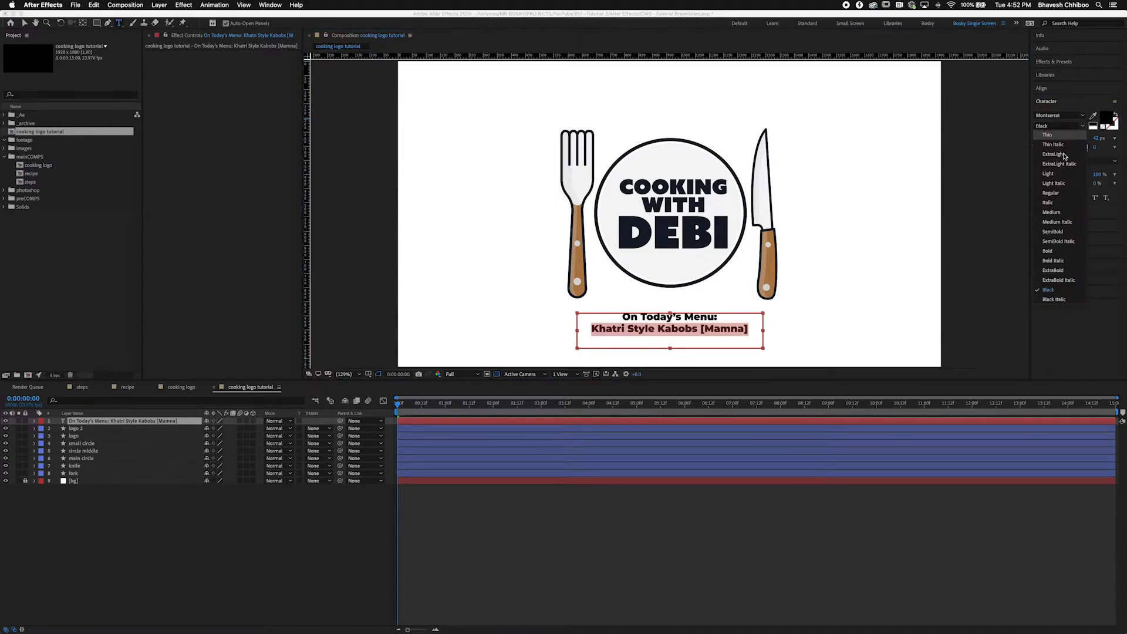
click(1063, 195)
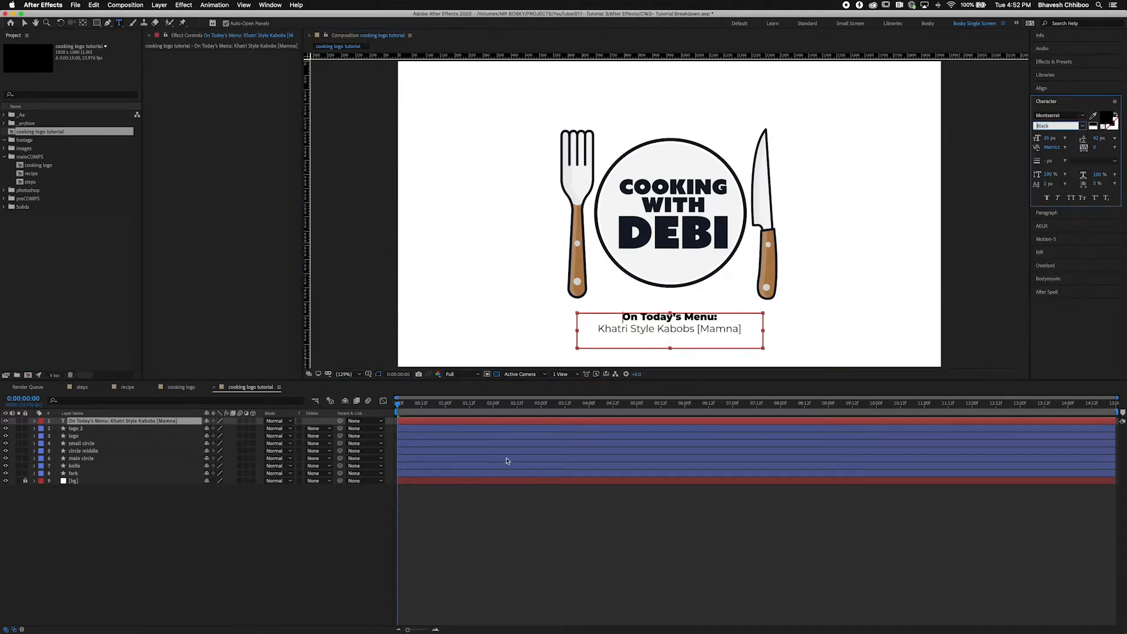
click(668, 332)
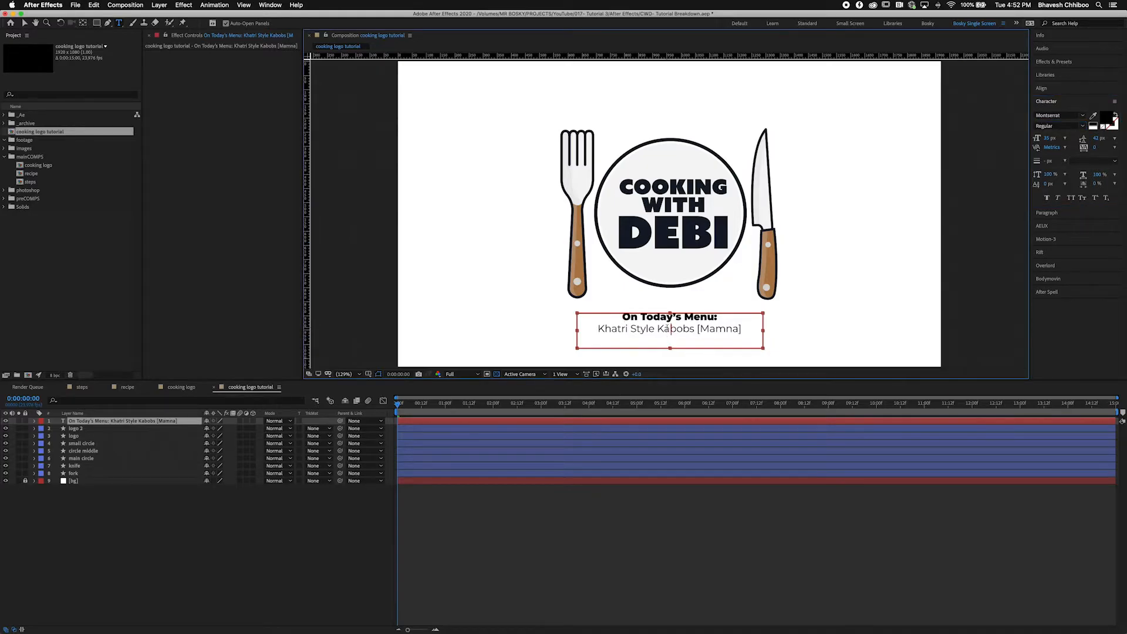
key(super+Tab)
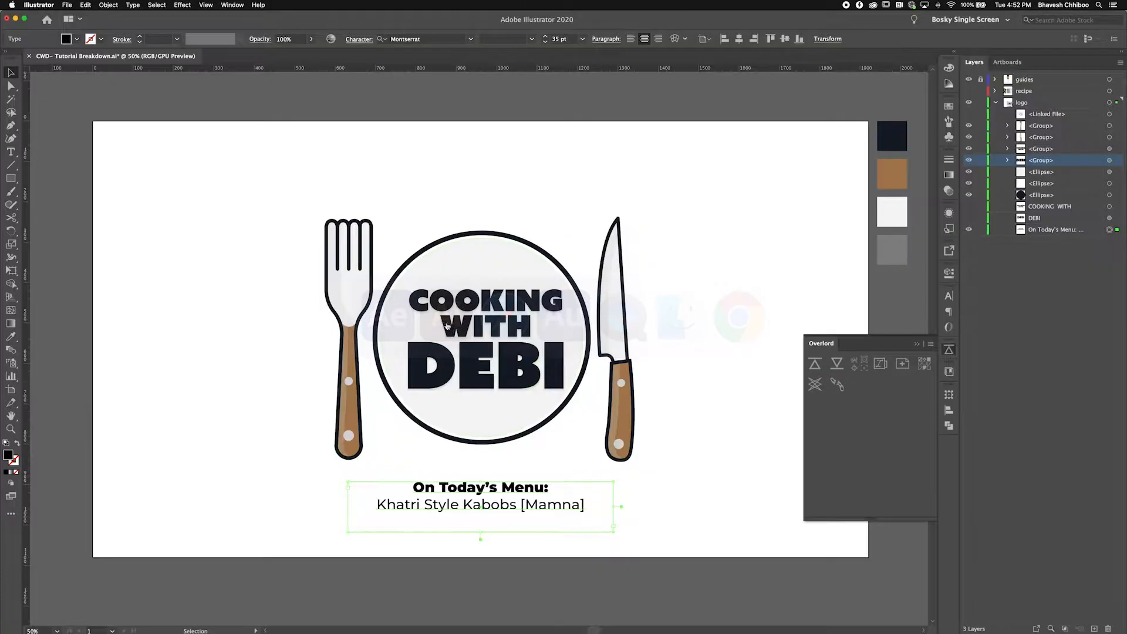
key(super+Tab)
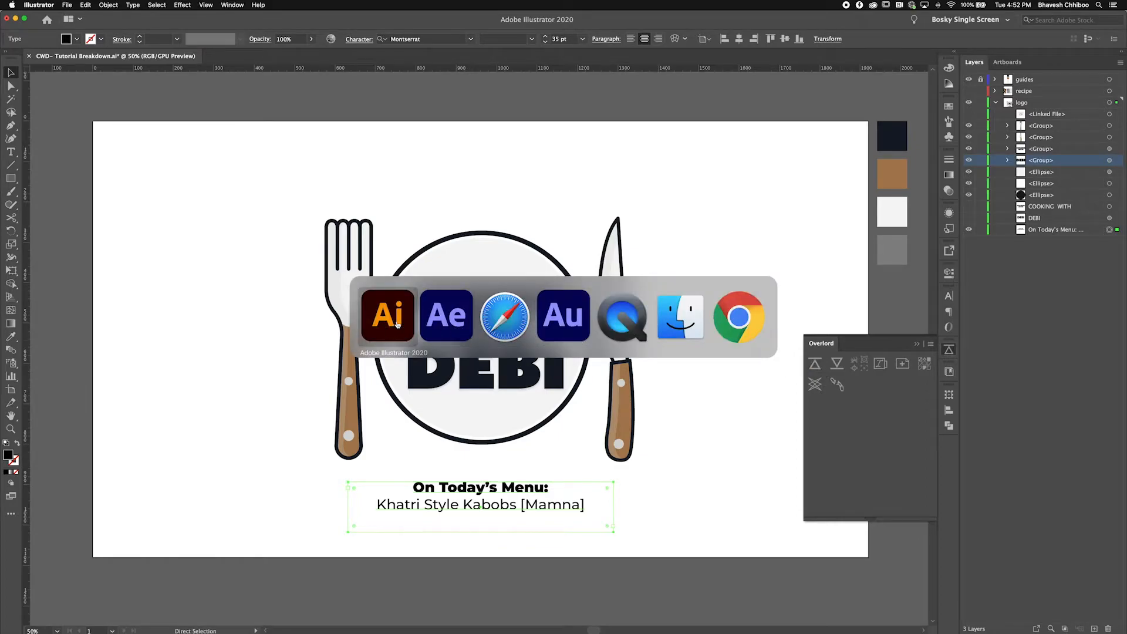
click(446, 315)
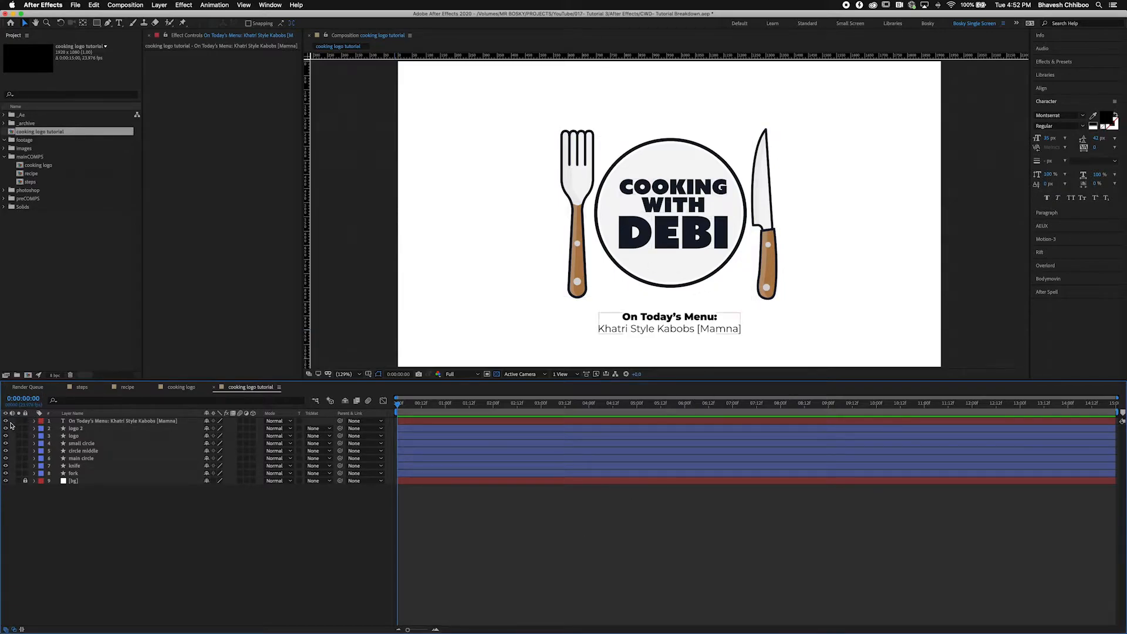
Step: Move the menu text layer directly above the bg layer, and hide it along with the fork and knife layers
drag(70, 422, 76, 477)
click(6, 473)
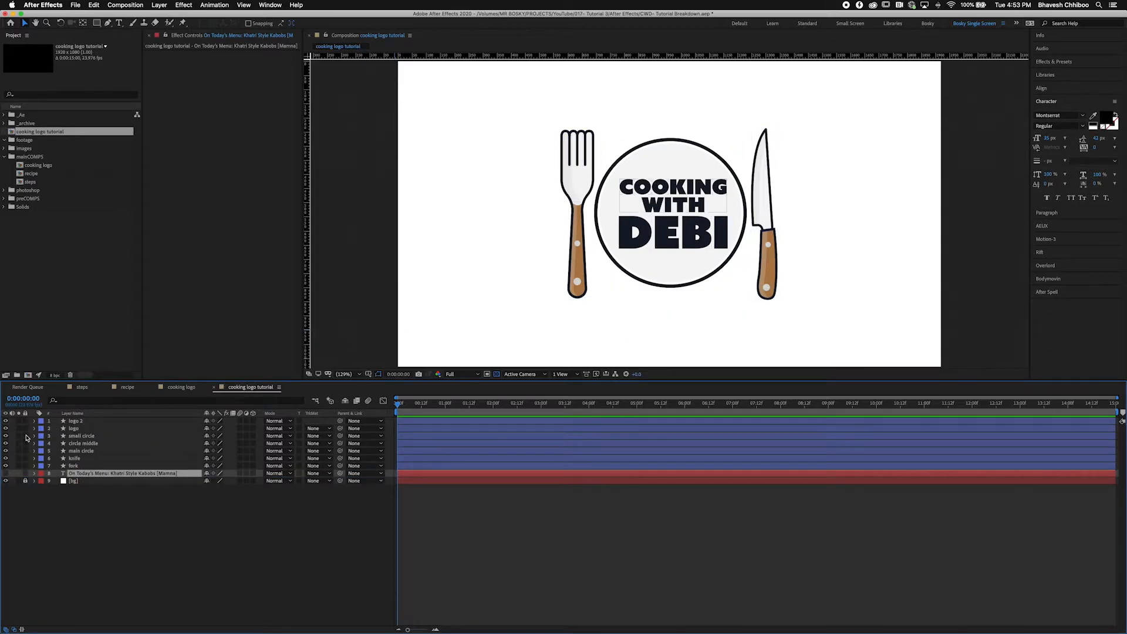
drag(5, 465, 5, 458)
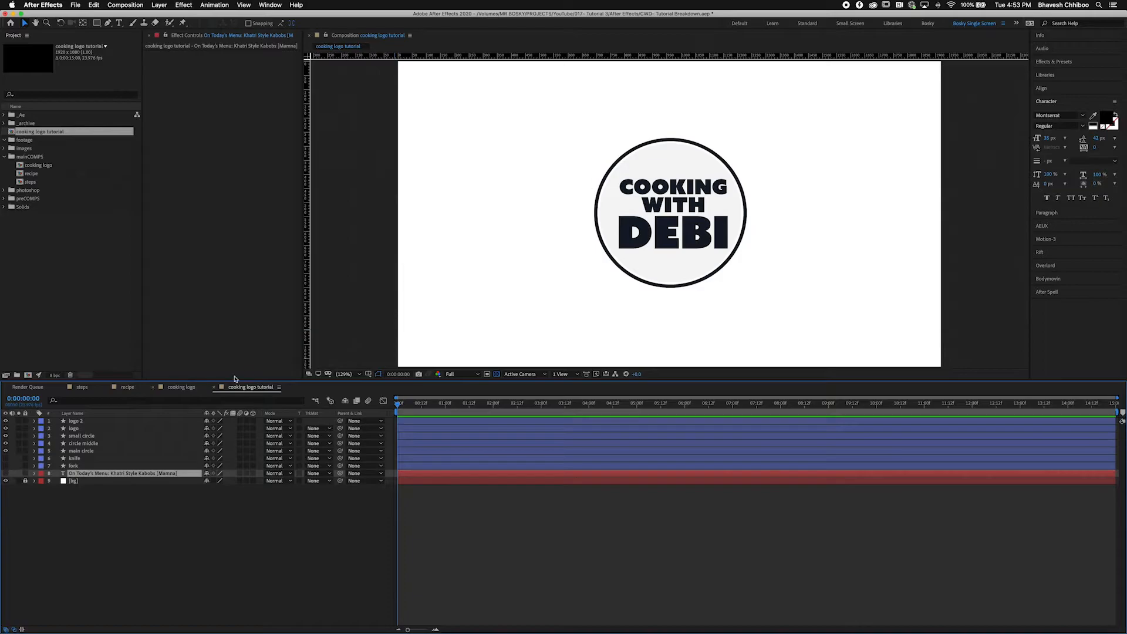
Step: Preview the finished animation in the cooking logo composition from its start, and return to the cooking logo tutorial composition
click(176, 388)
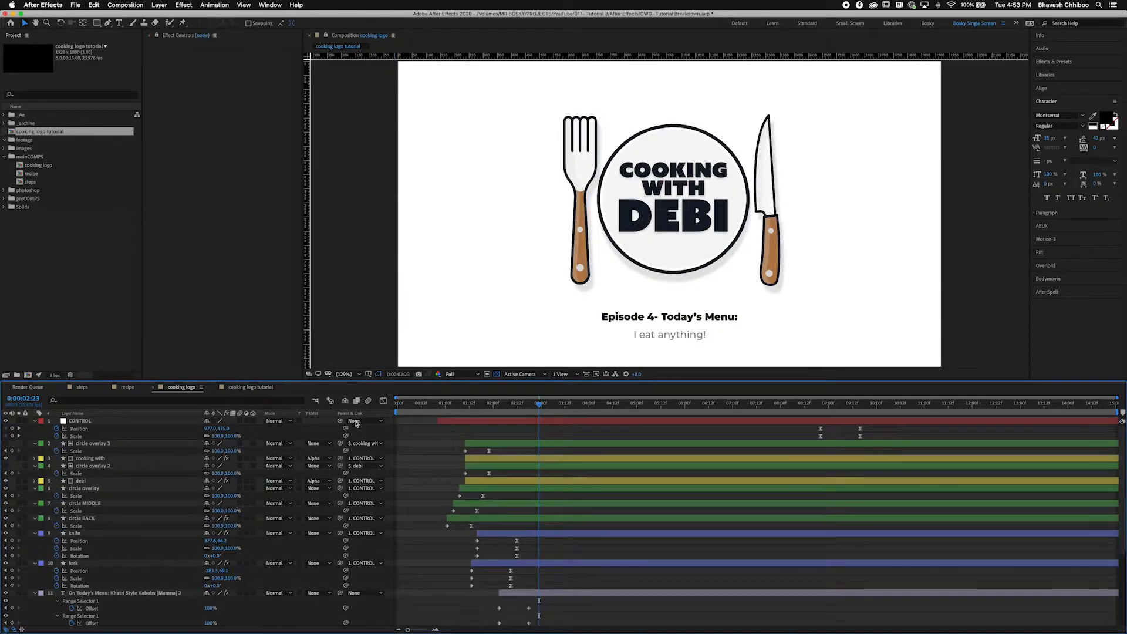
click(397, 405)
key(space)
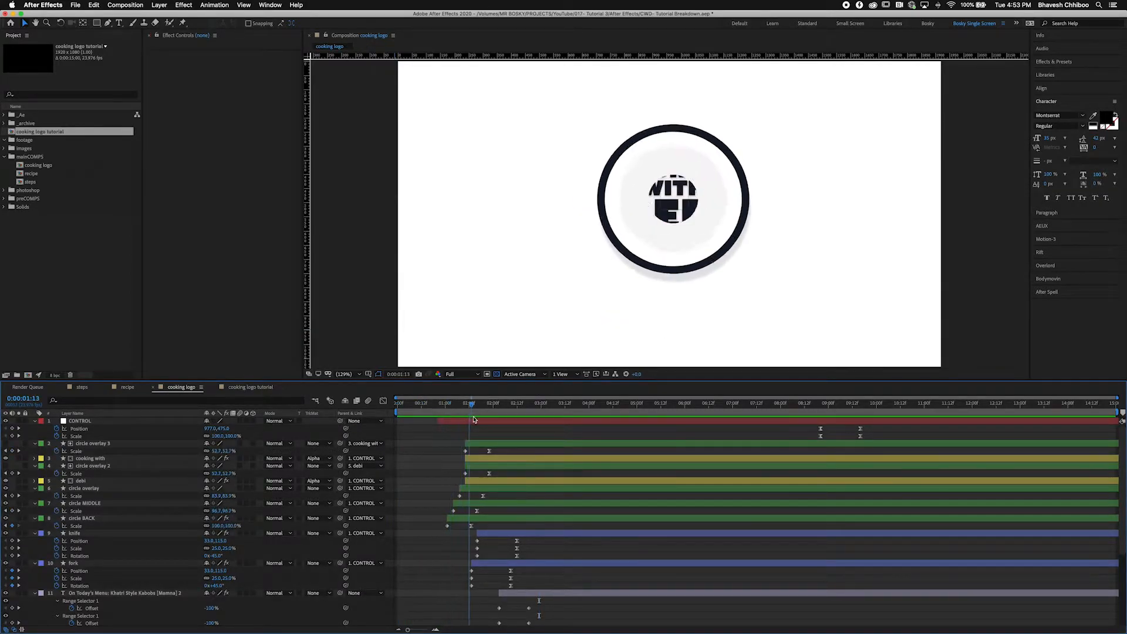
drag(482, 420, 530, 441)
click(264, 389)
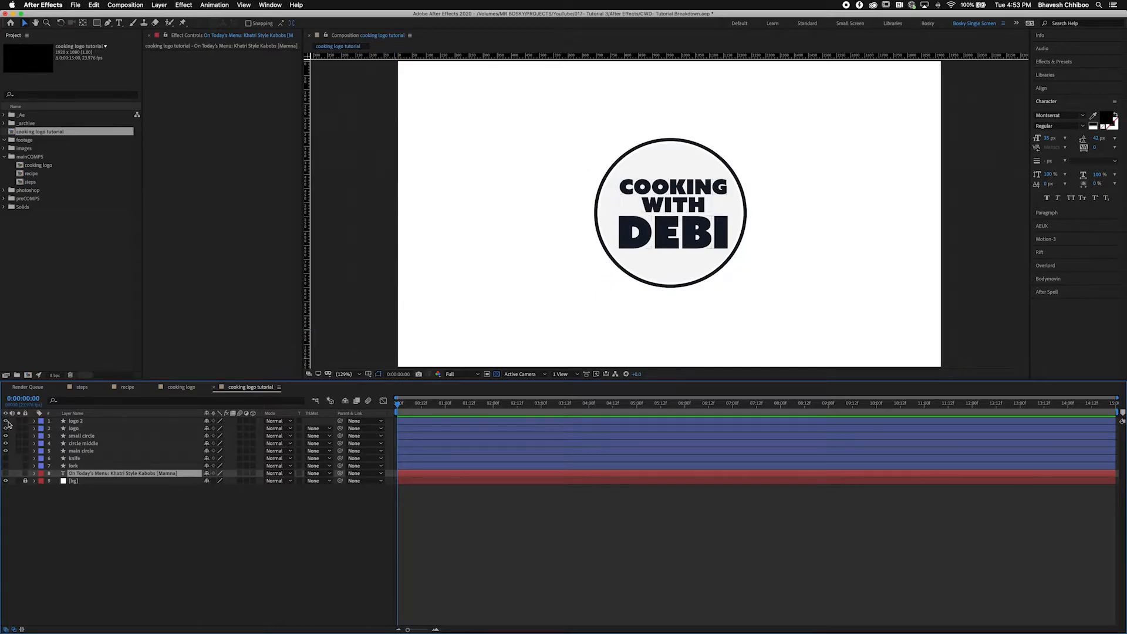
Step: Hide both title lettering layers and shift the three circle layers so they start at 0:00:01:00
drag(6, 428, 6, 421)
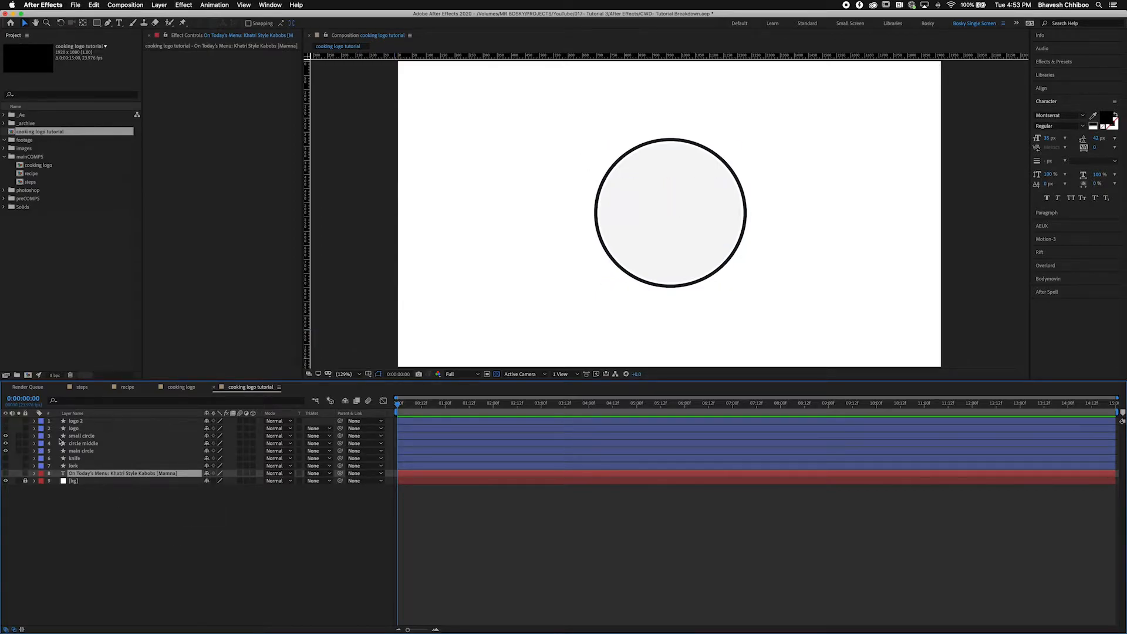
click(79, 436)
shift+click(86, 452)
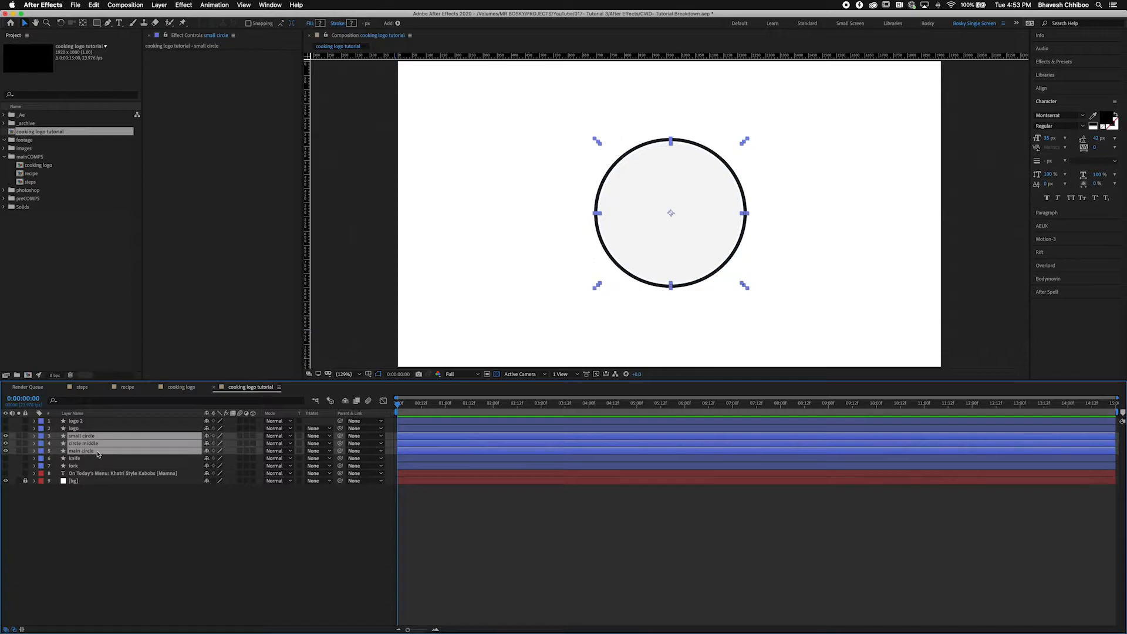
key(equal)
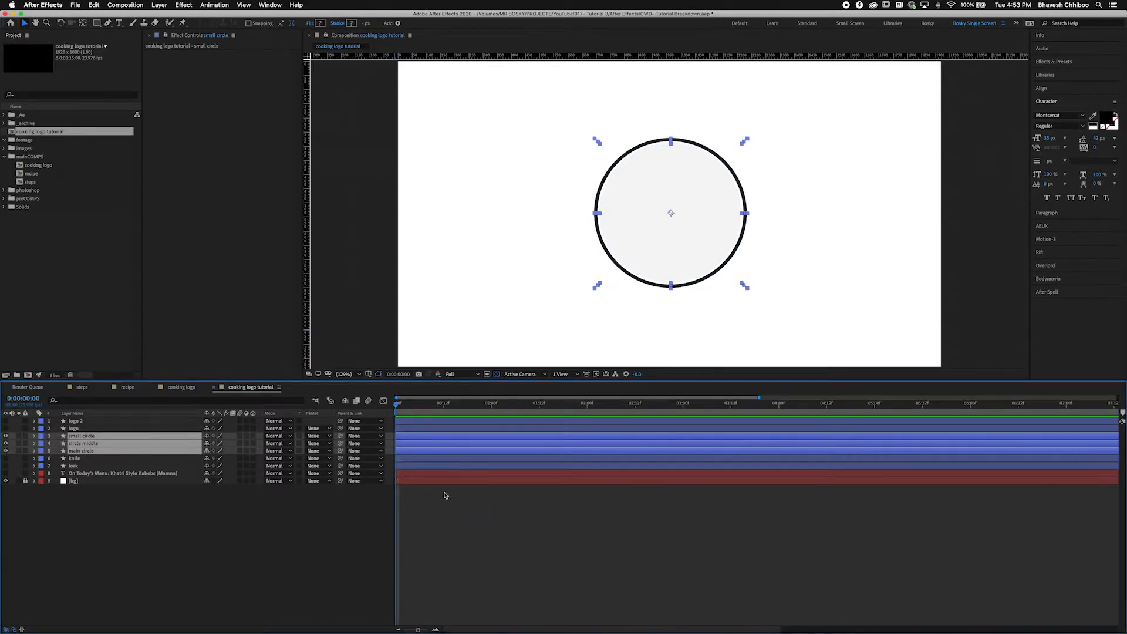
click(491, 404)
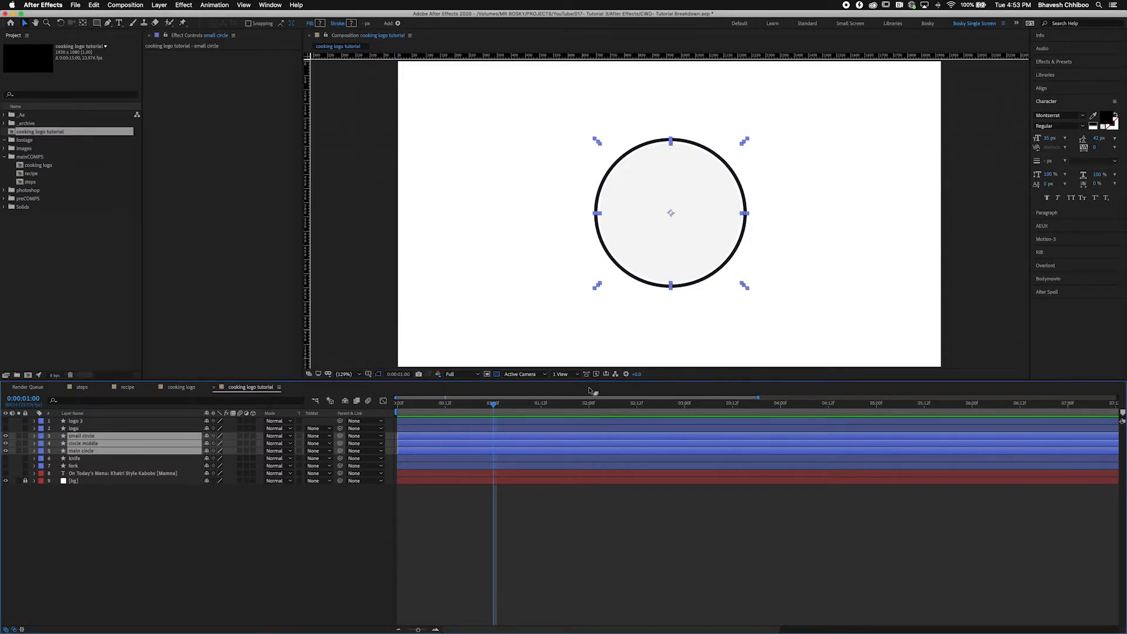
key(bracketleft)
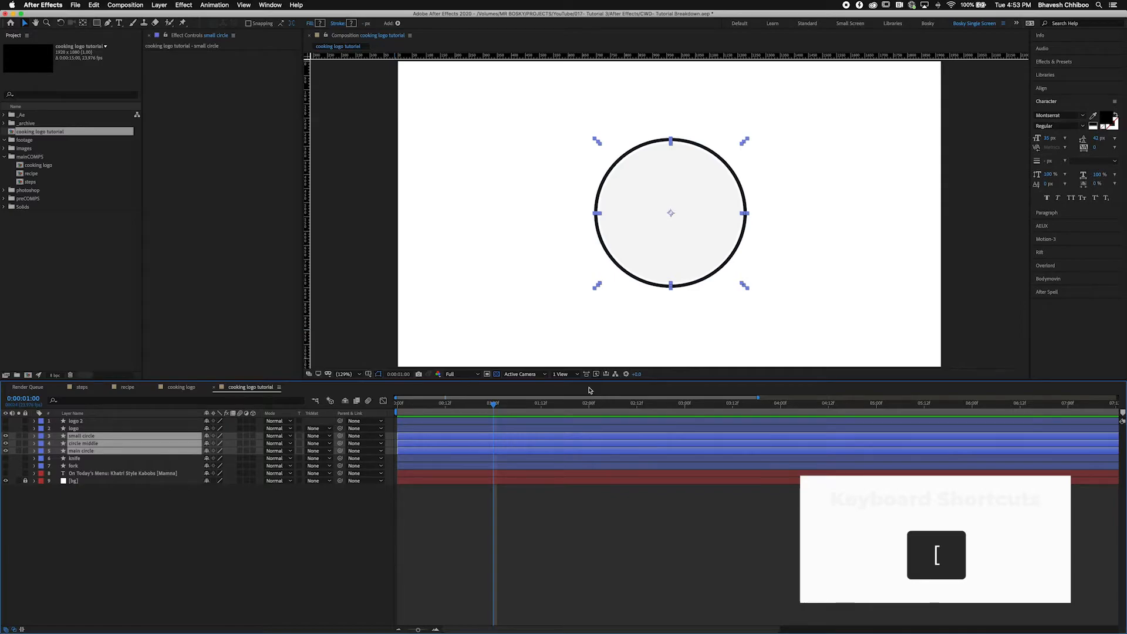
key(bracketleft)
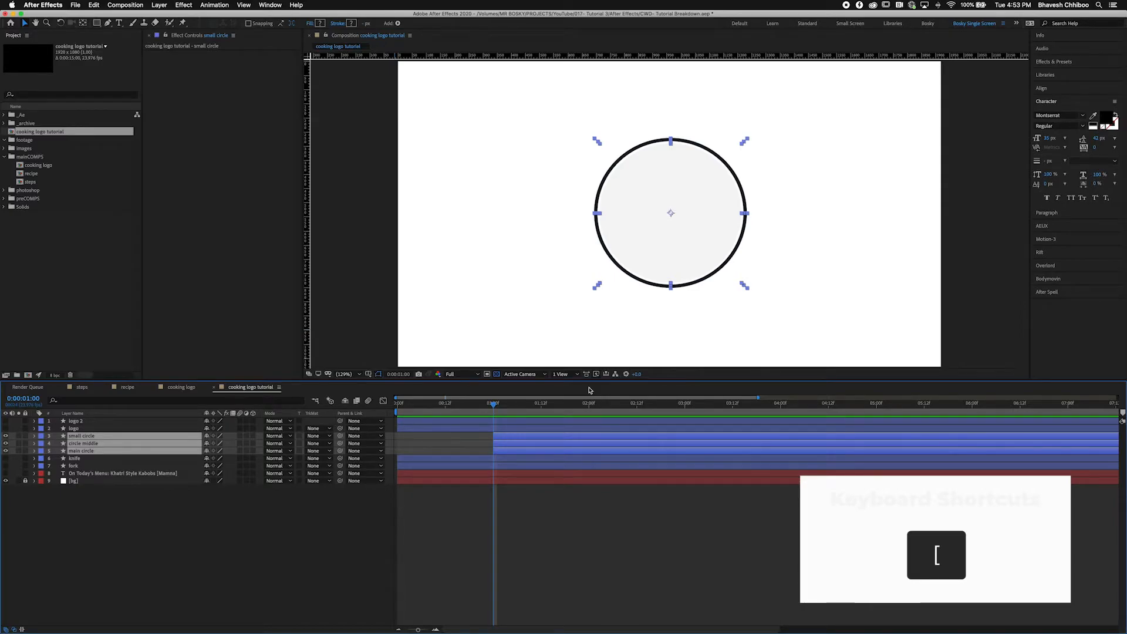
Step: Keyframe the Scale of the three circles from 0% at 0:00:01:00 to 100% at 0:00:01:15
key(alt+s)
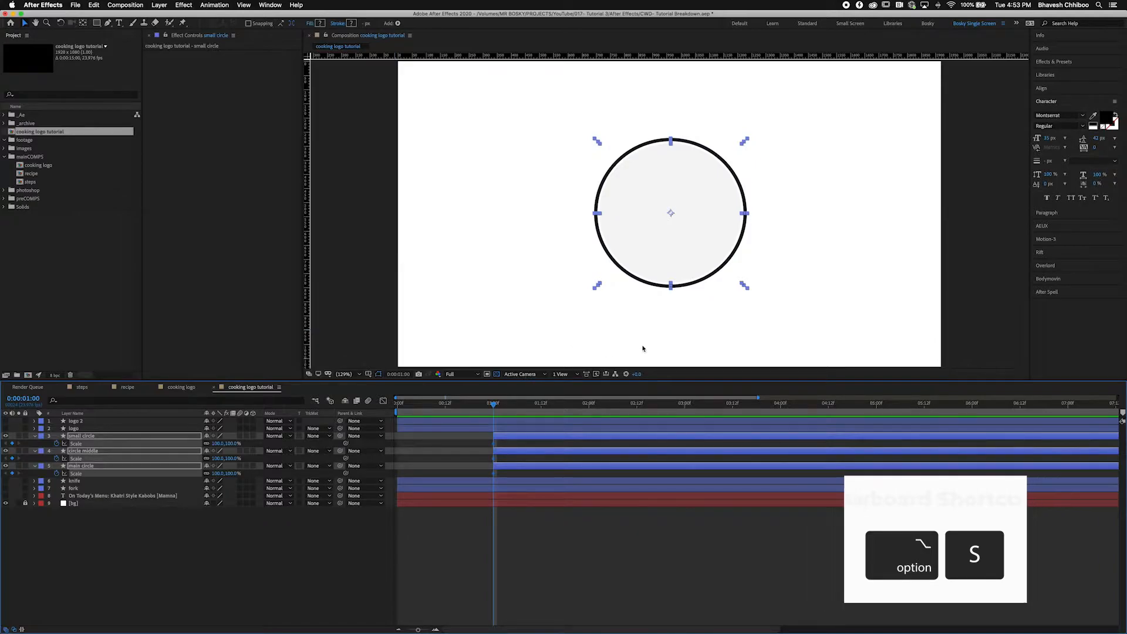
key(shift+super+Right)
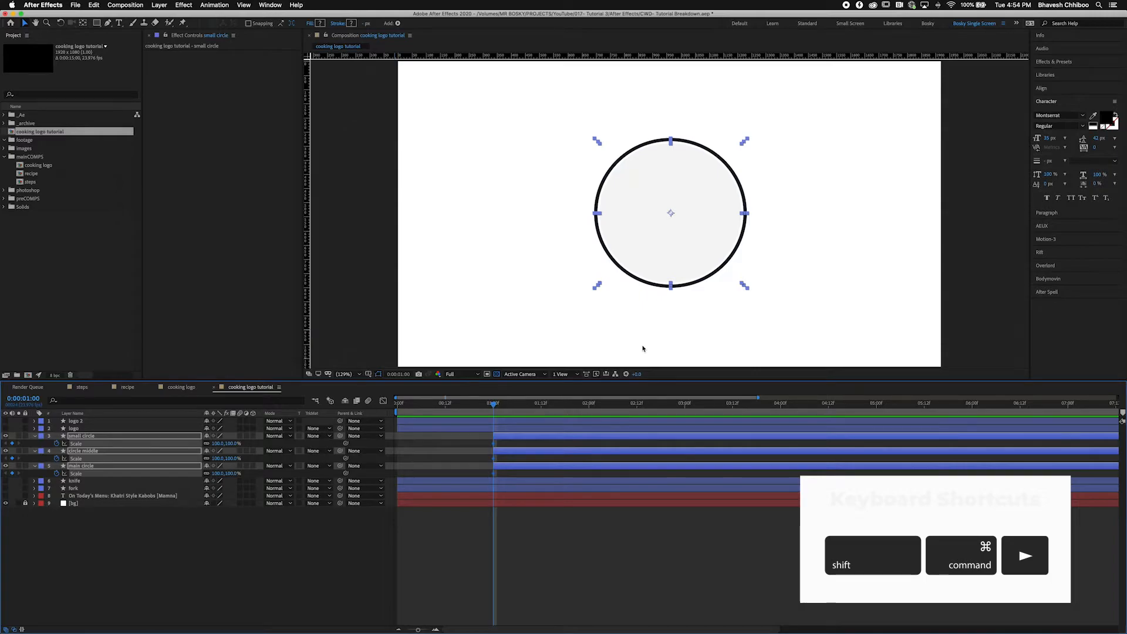
key(shift+super+Right)
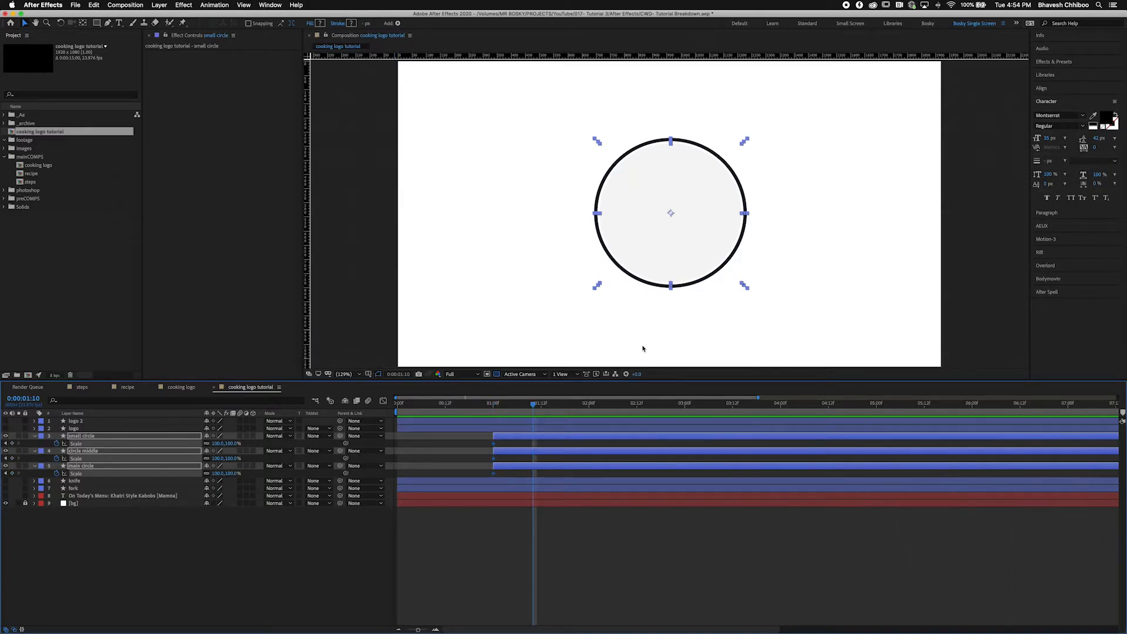
key(super+Right)
key(super+Right)
key(super+Right)
key(super+Right)
key(super+Right)
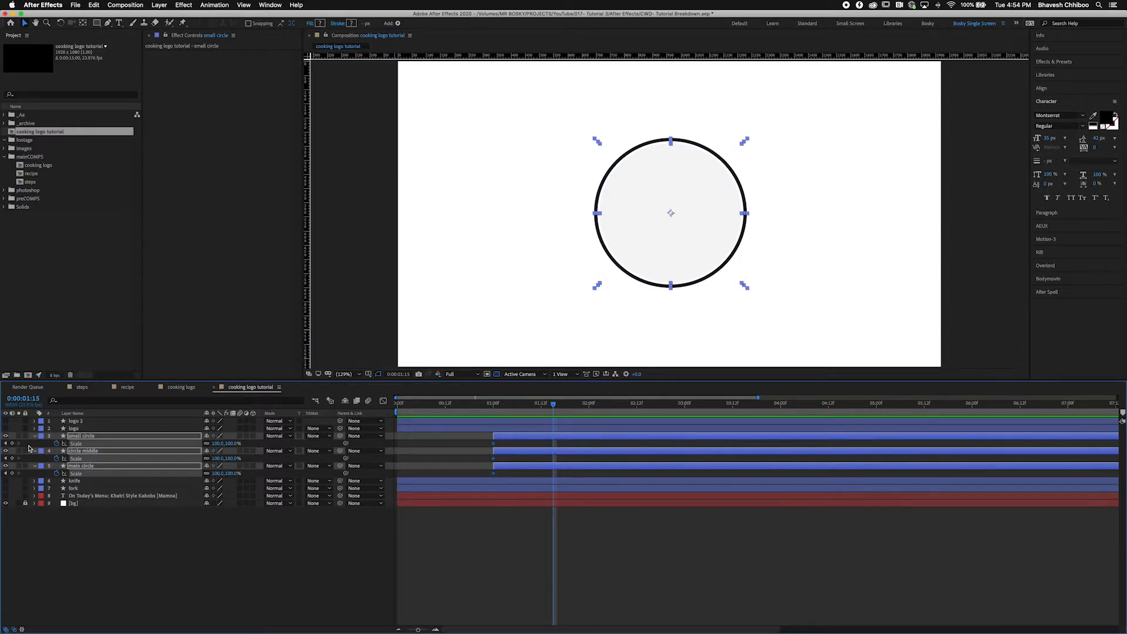
click(6, 443)
click(233, 443)
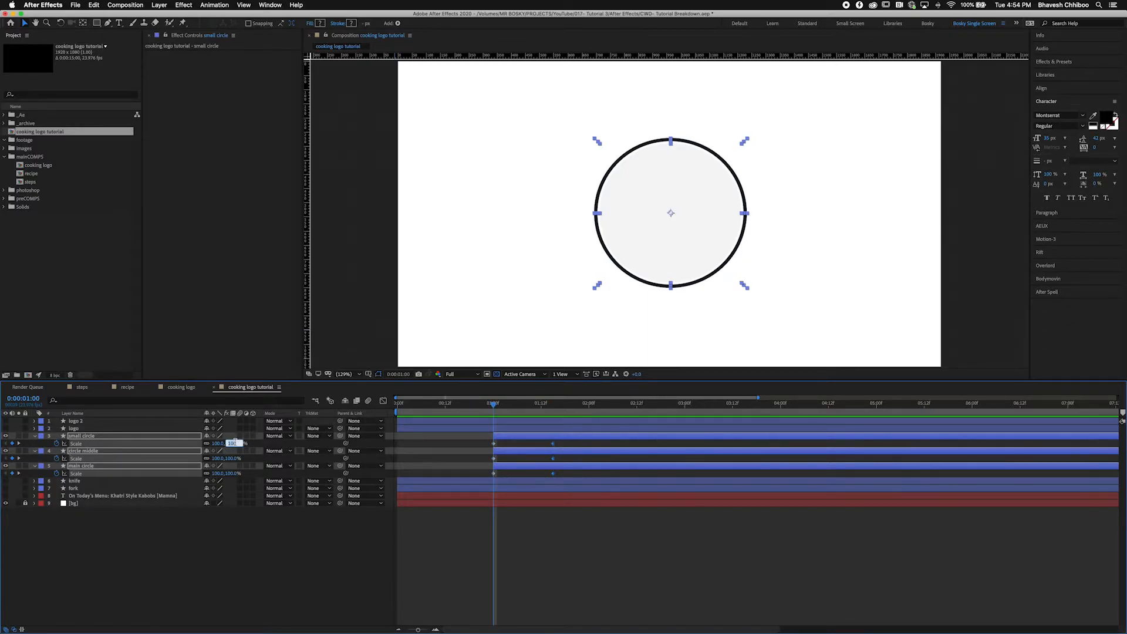
text(0)
key(Return)
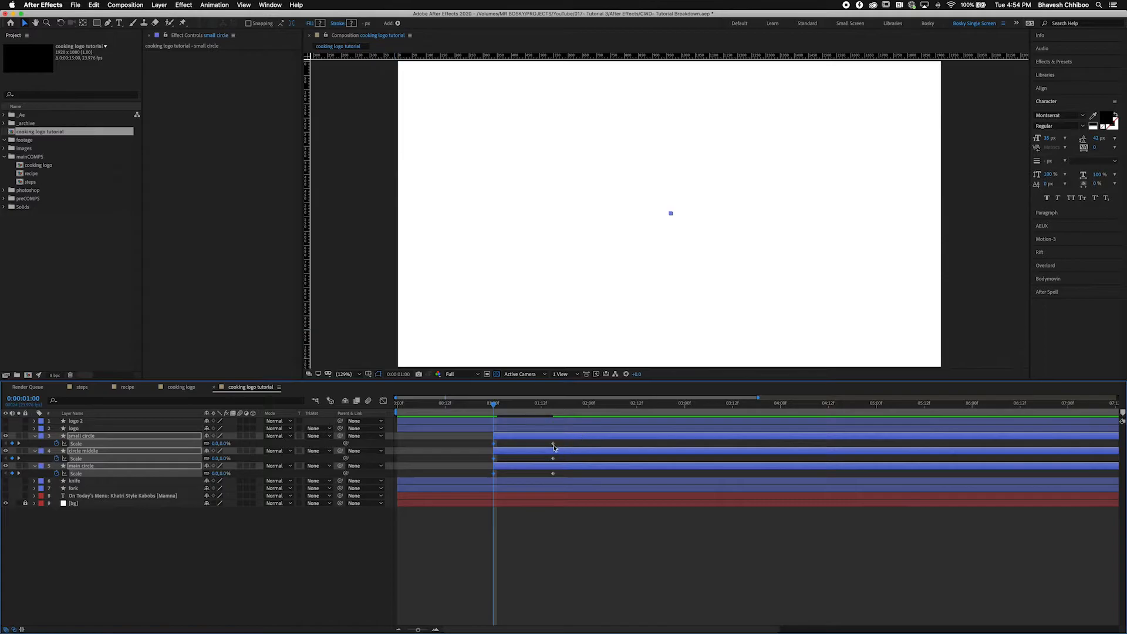
Step: Ease the circles' ending Scale keyframes with a value of 80 in Motion 3 and preview the scale-up
drag(561, 440, 547, 496)
click(1051, 239)
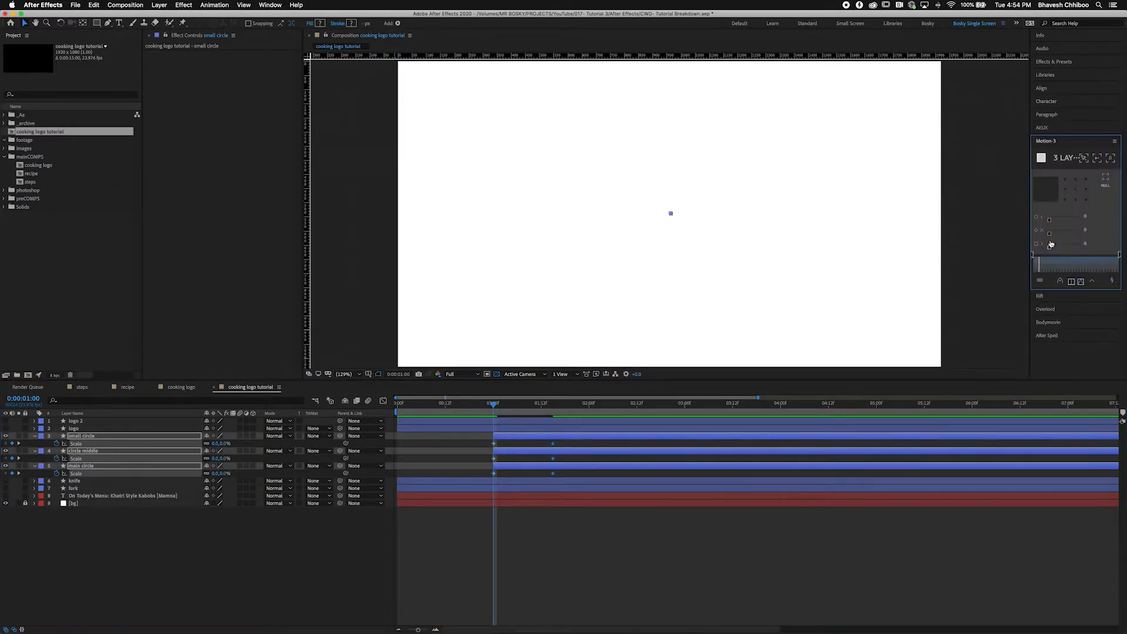
drag(1054, 249, 1074, 249)
click(493, 404)
key(space)
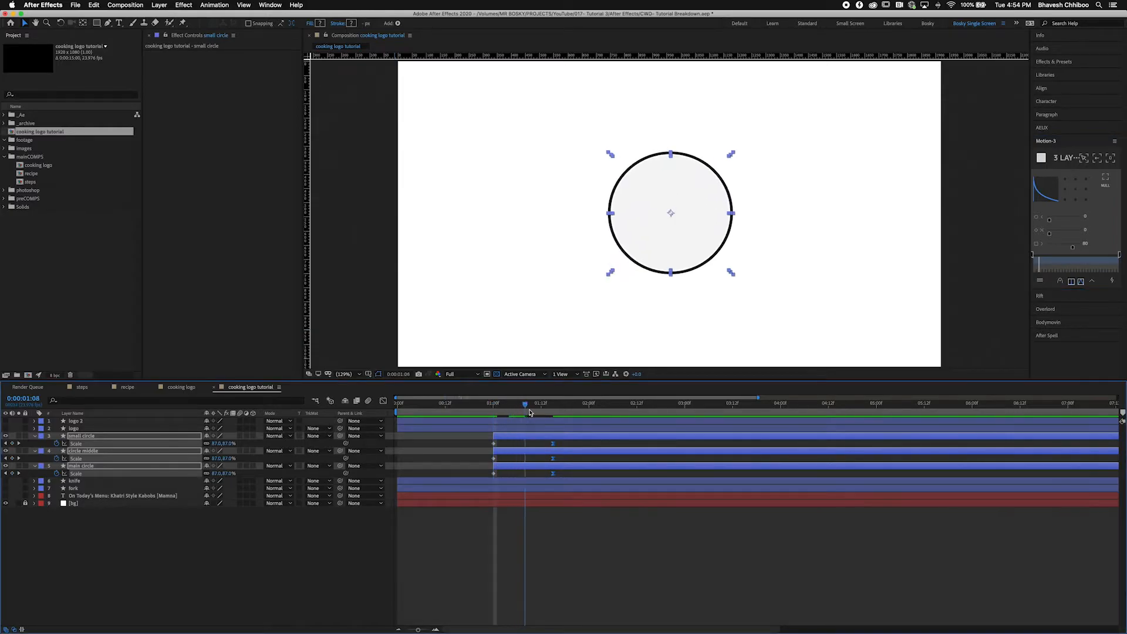
key(space)
key(space)
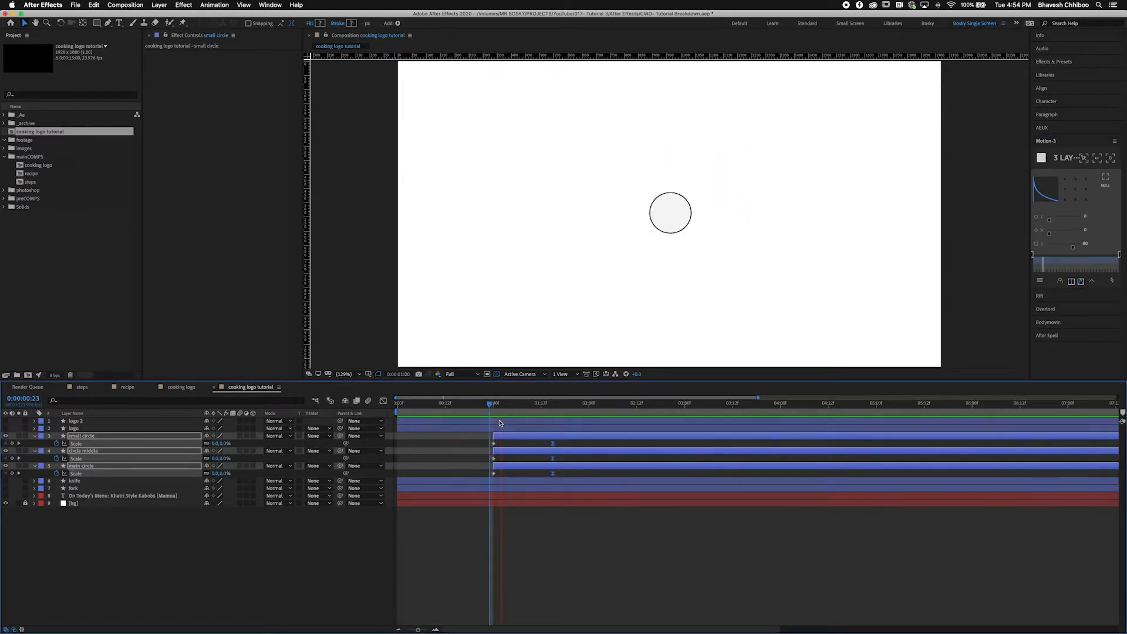
key(space)
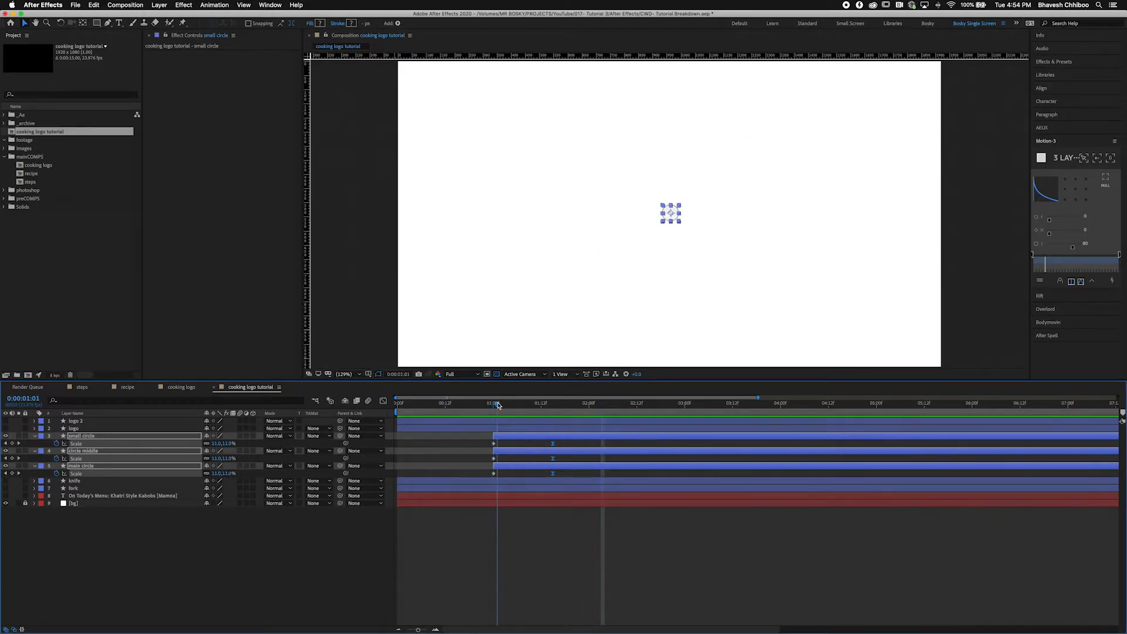
Step: Stagger the circle layers so the middle circle starts about 3 frames after the main circle and the small circle about 3 frames after that
click(509, 449)
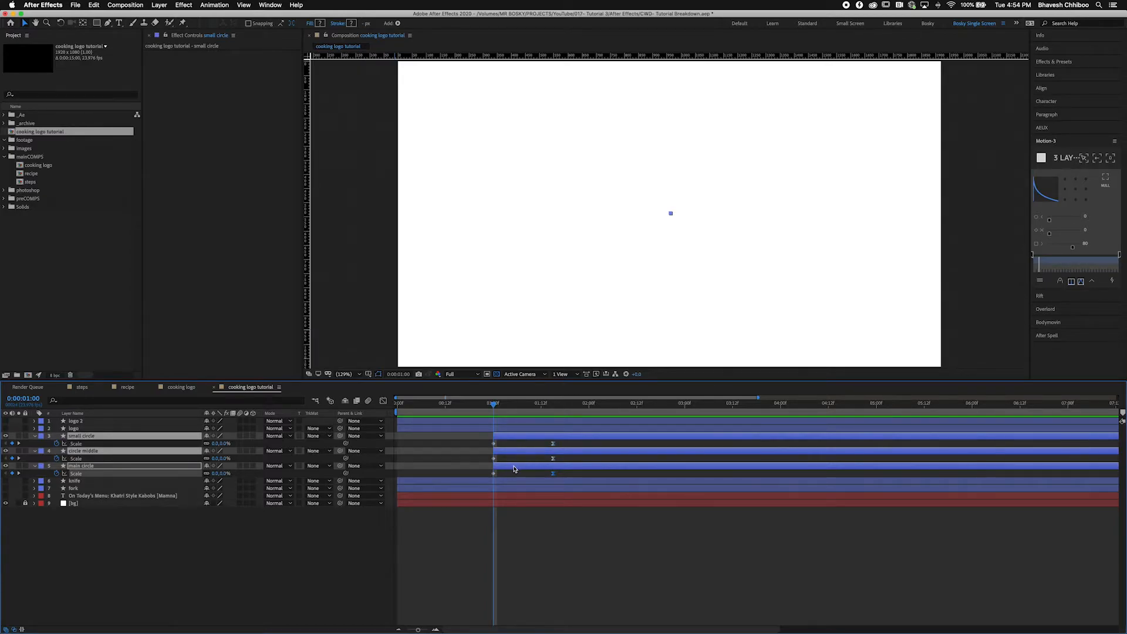
click(515, 473)
click(510, 452)
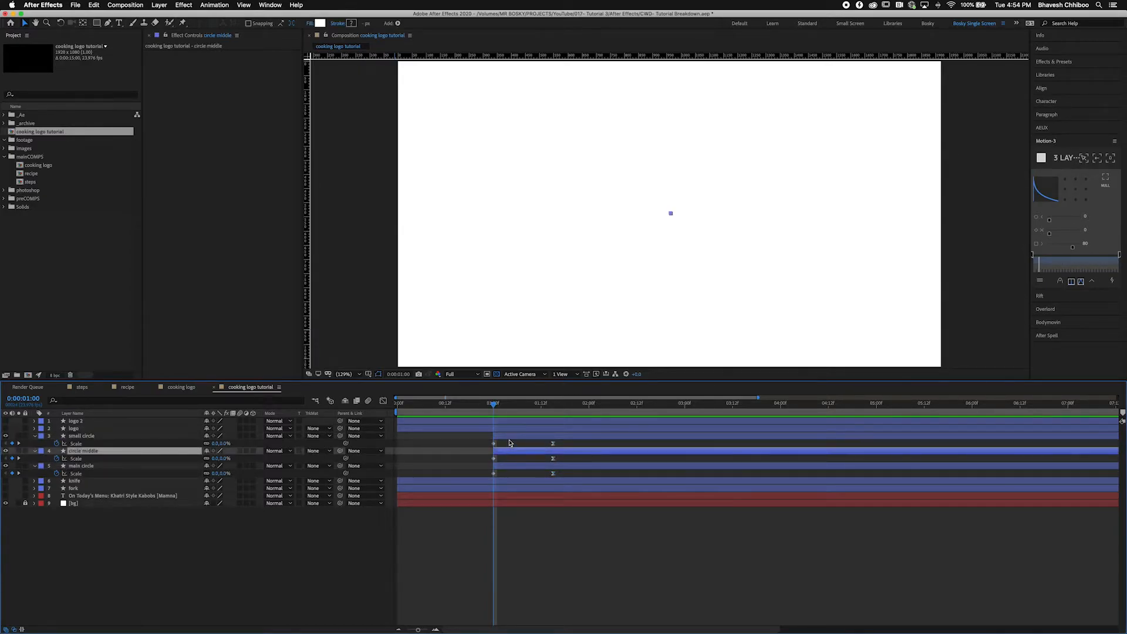
shift+click(509, 437)
drag(508, 437, 519, 437)
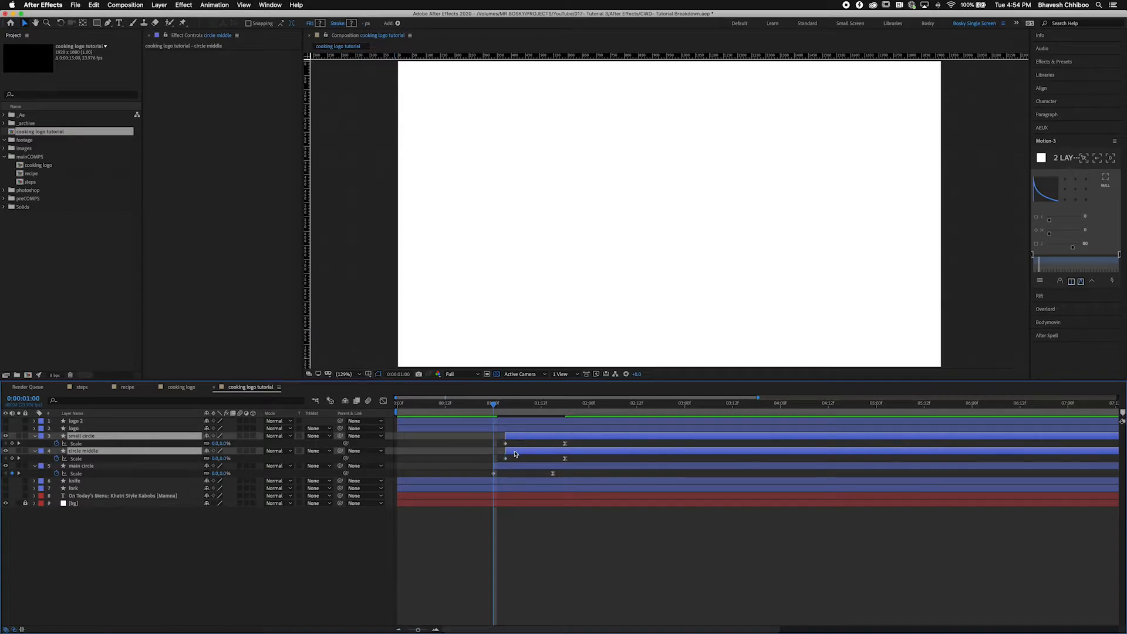
click(509, 439)
drag(510, 439, 521, 439)
Step: Make both title lettering layers visible and trim their in-points to 0:00:01:21
mouse_move(493, 403)
mouse_down()
mouse_move(600, 416)
mouse_move(484, 414)
mouse_move(576, 406)
mouse_up()
click(600, 589)
click(646, 246)
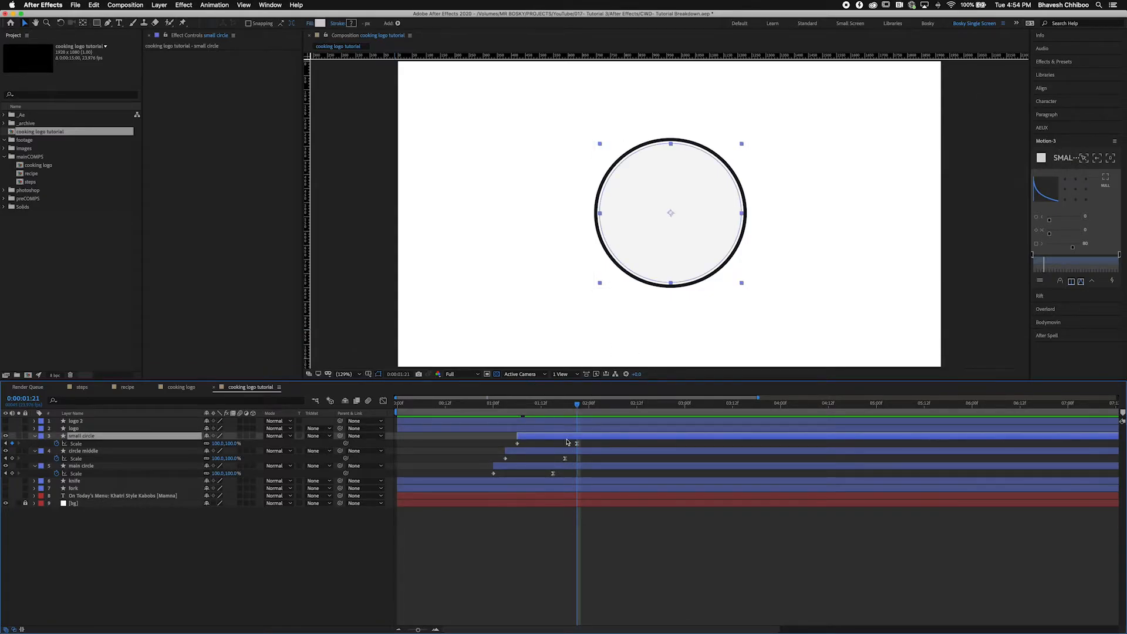
click(73, 428)
shift+click(75, 421)
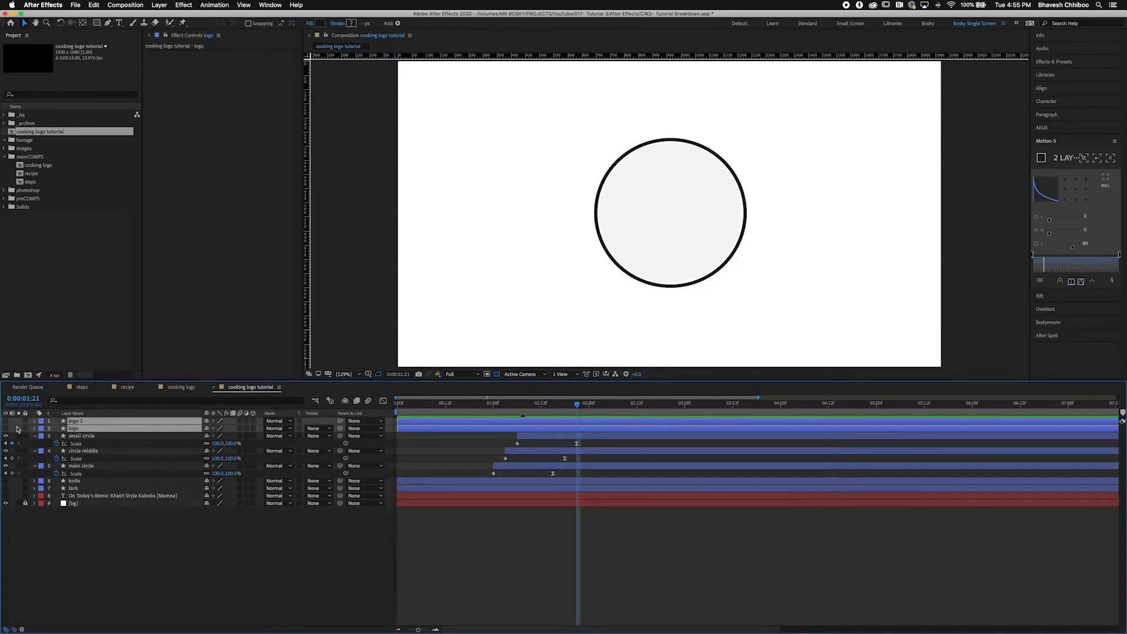
drag(5, 420, 6, 429)
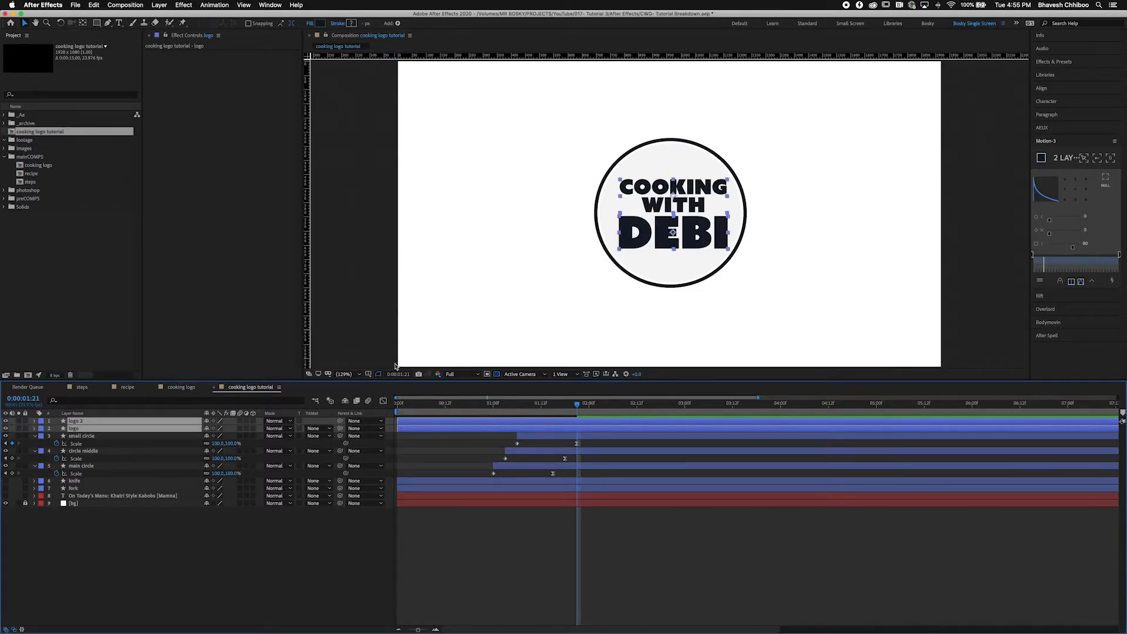
key(alt+bracketleft)
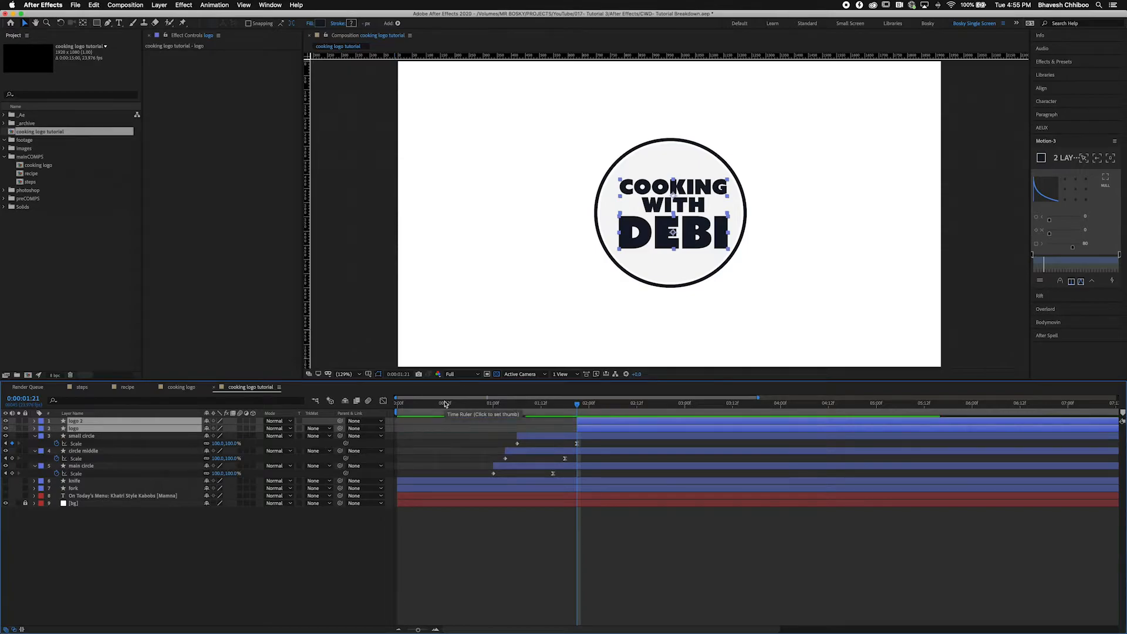
Step: Duplicate the small circle layer, place the copy directly above the logo layer and start it at 0:00:01:21
click(551, 437)
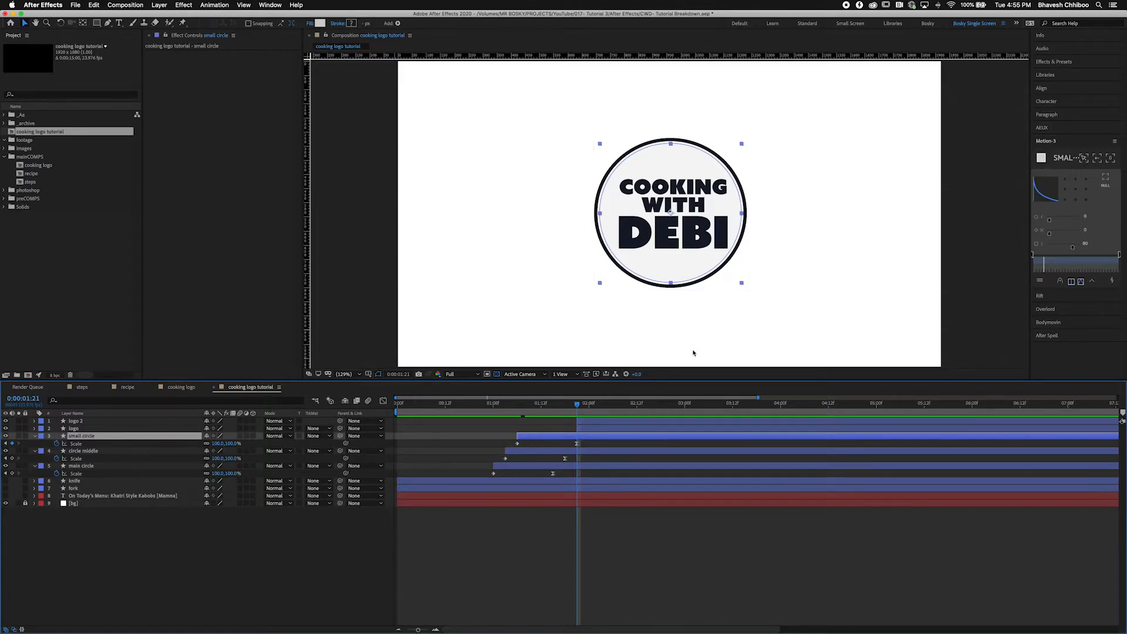
key(super+d)
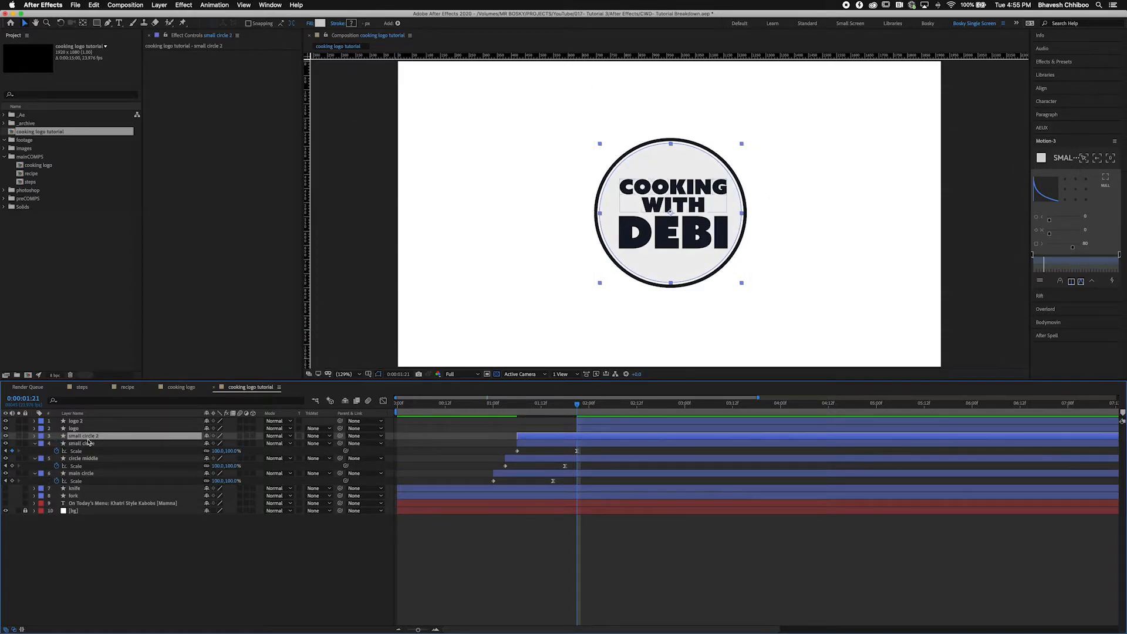
drag(87, 437, 86, 429)
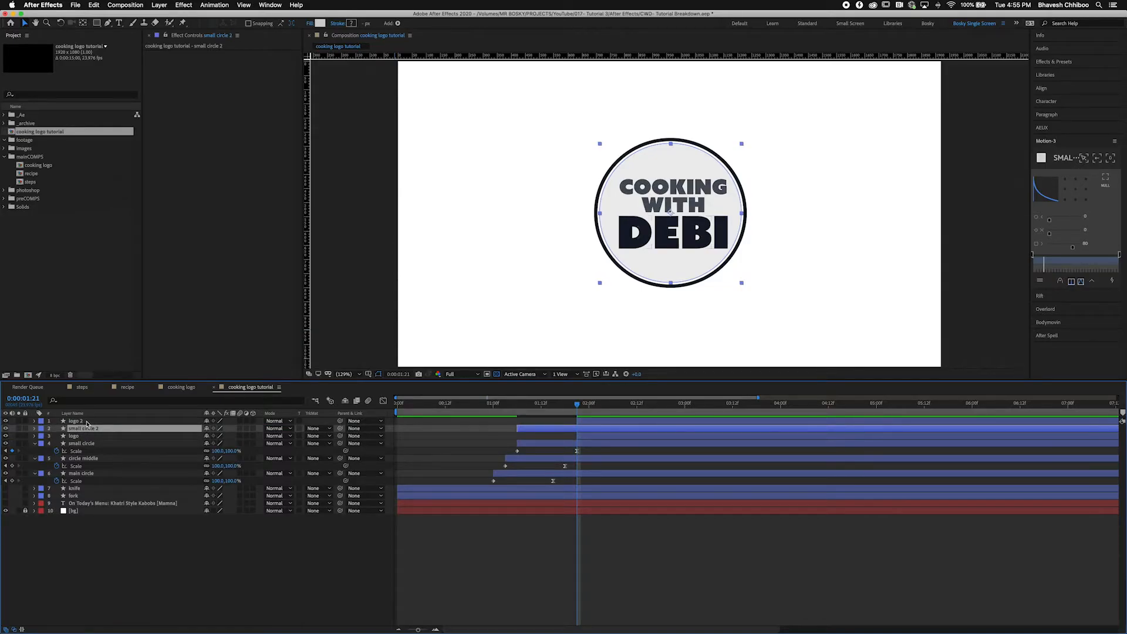
key(alt+bracketleft)
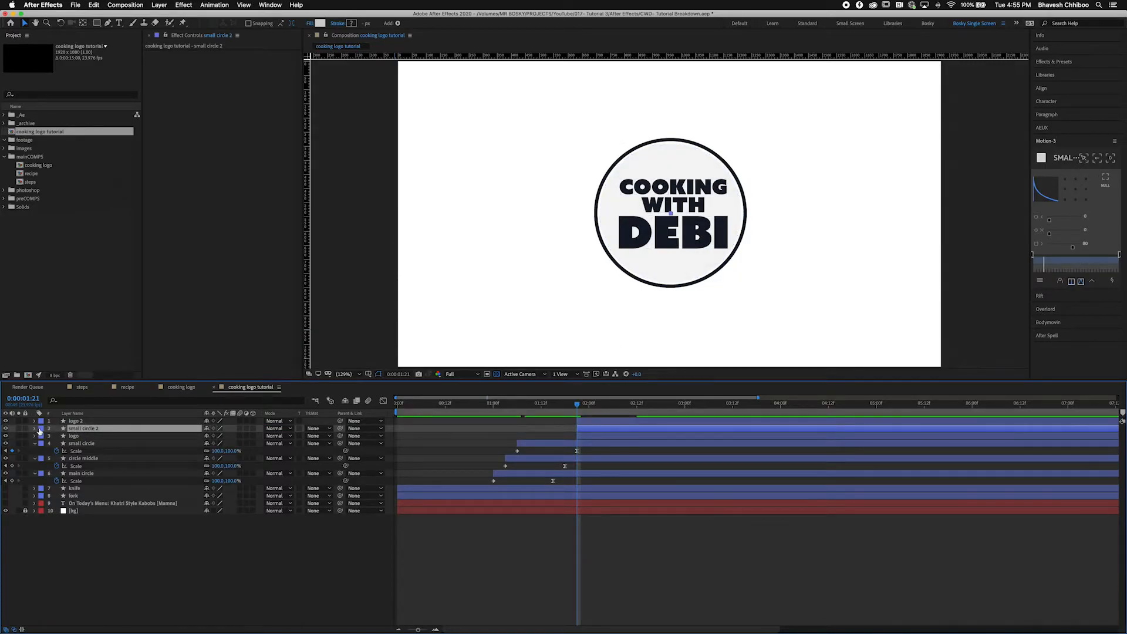
Step: Label the small circle copy Red and duplicate it, placing the second copy directly above the logo 2 layer
click(40, 429)
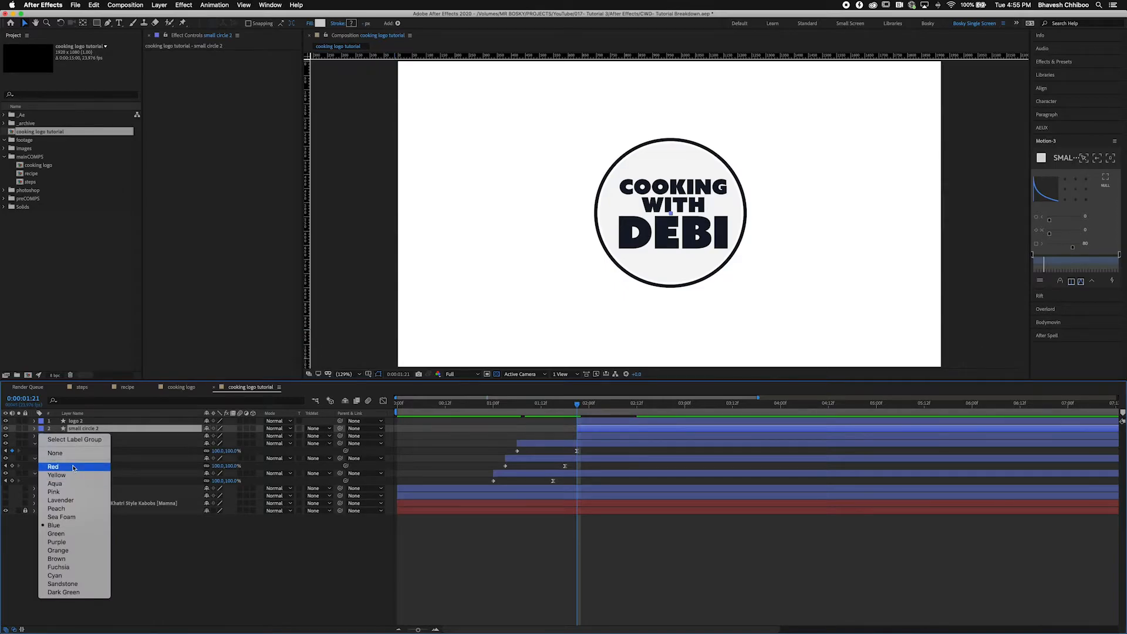
click(73, 467)
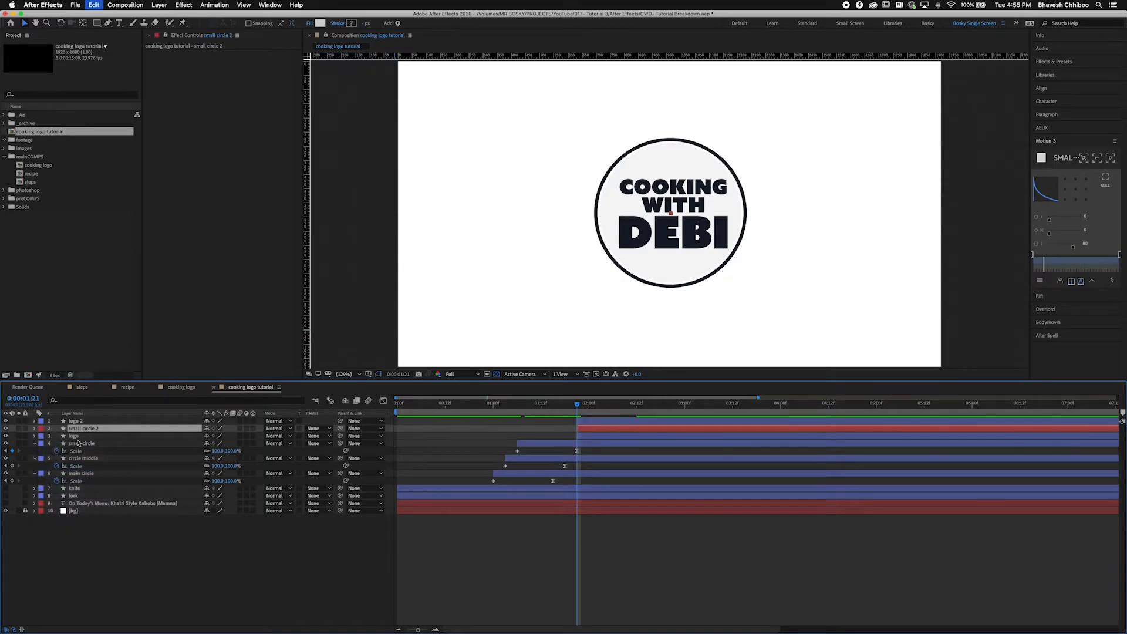
key(super+d)
drag(83, 429, 81, 421)
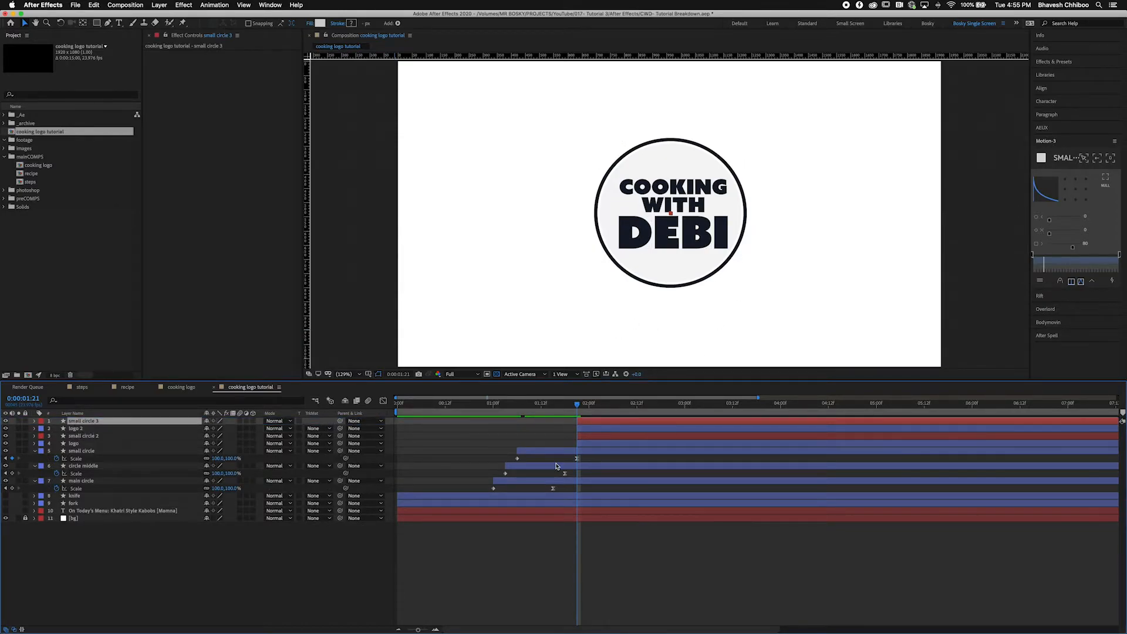
Step: Apply an Alpha Matte to both title lettering layers, using the small circle copy directly above each one
click(590, 428)
click(589, 422)
key(super+v)
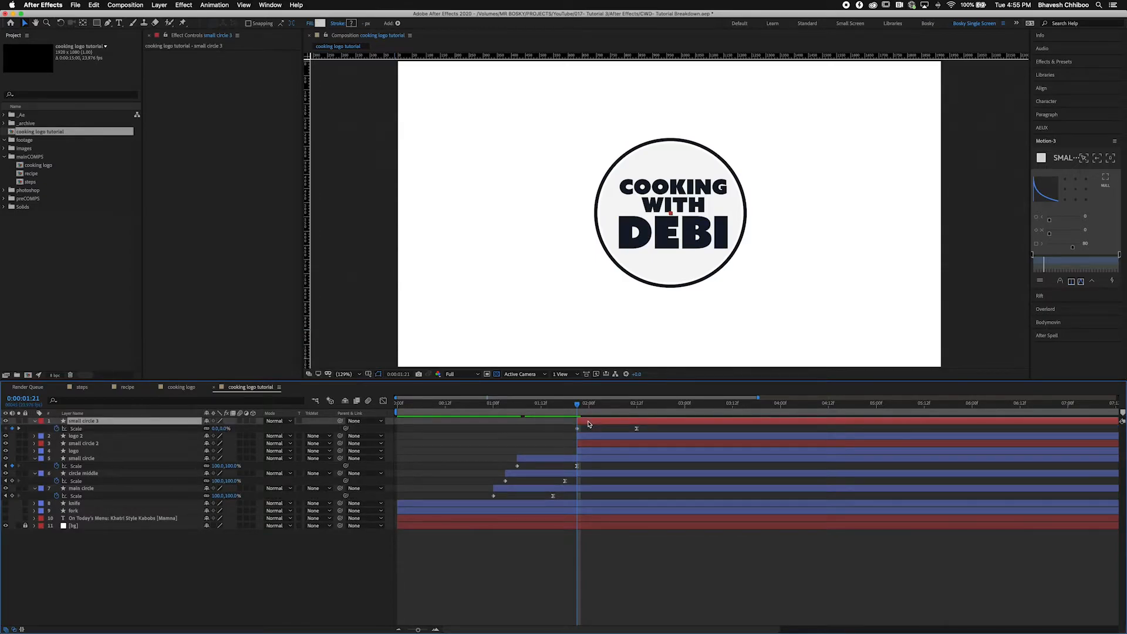
key(s)
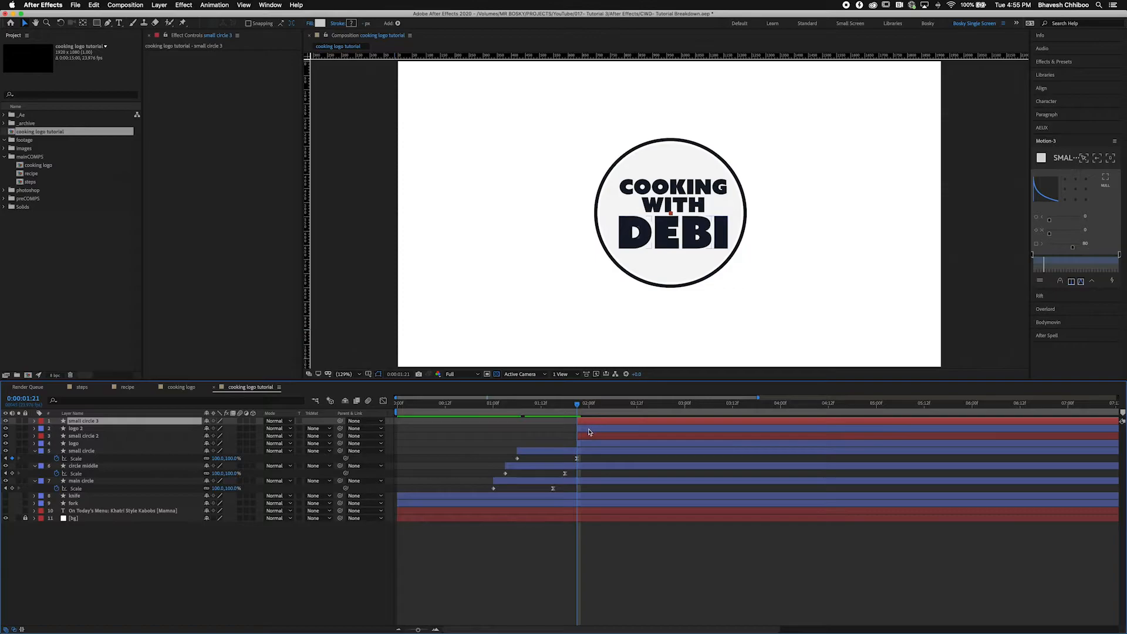
click(589, 428)
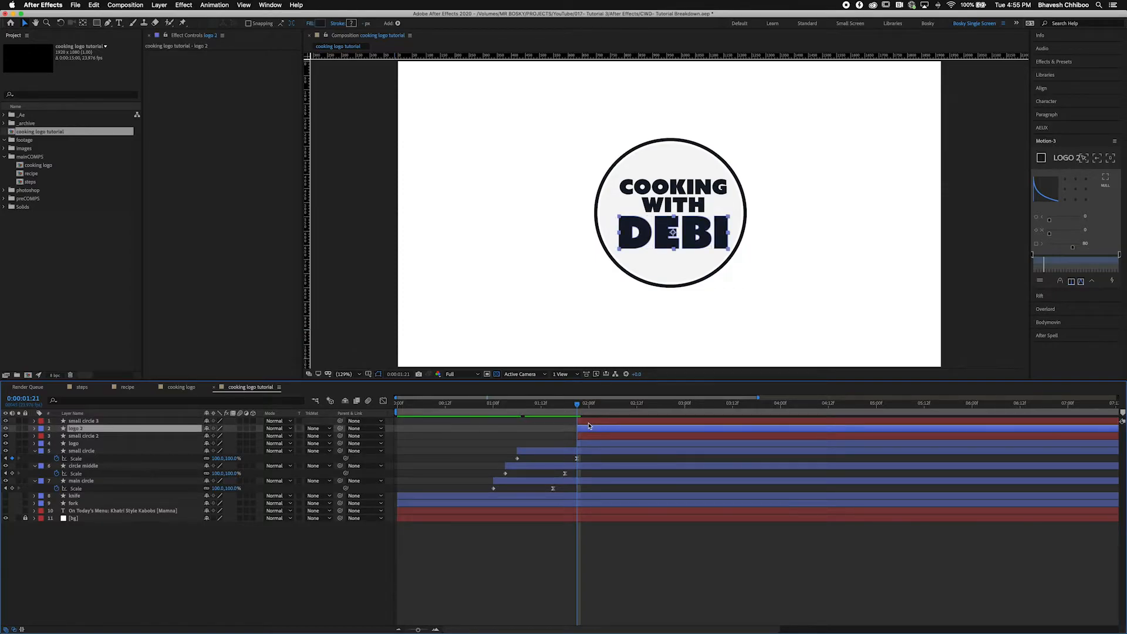
super+click(91, 444)
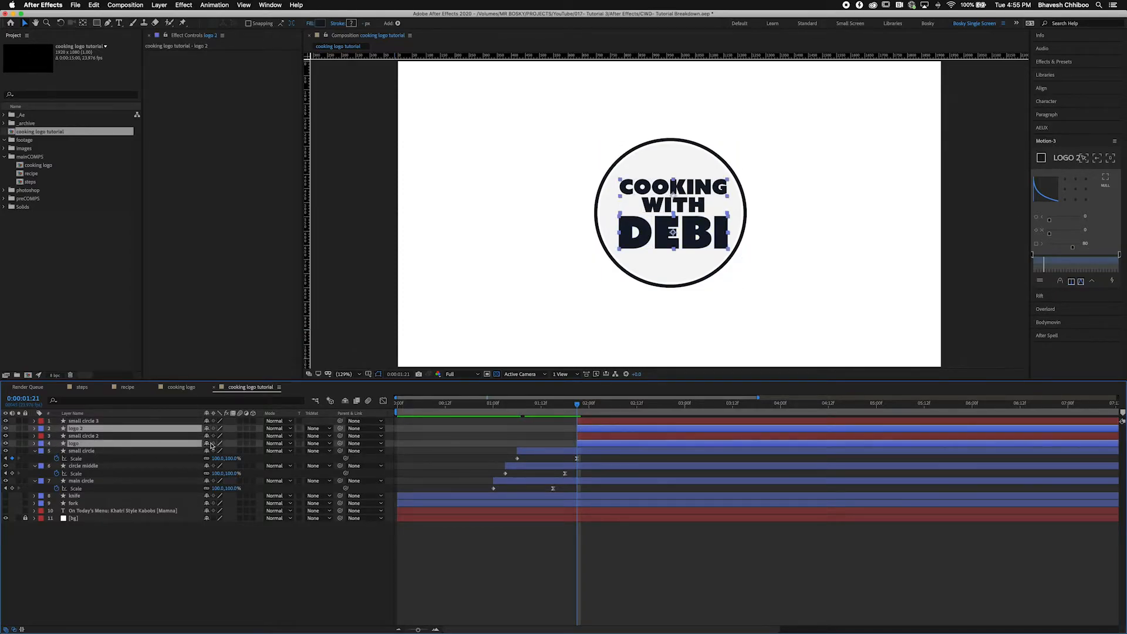
click(316, 428)
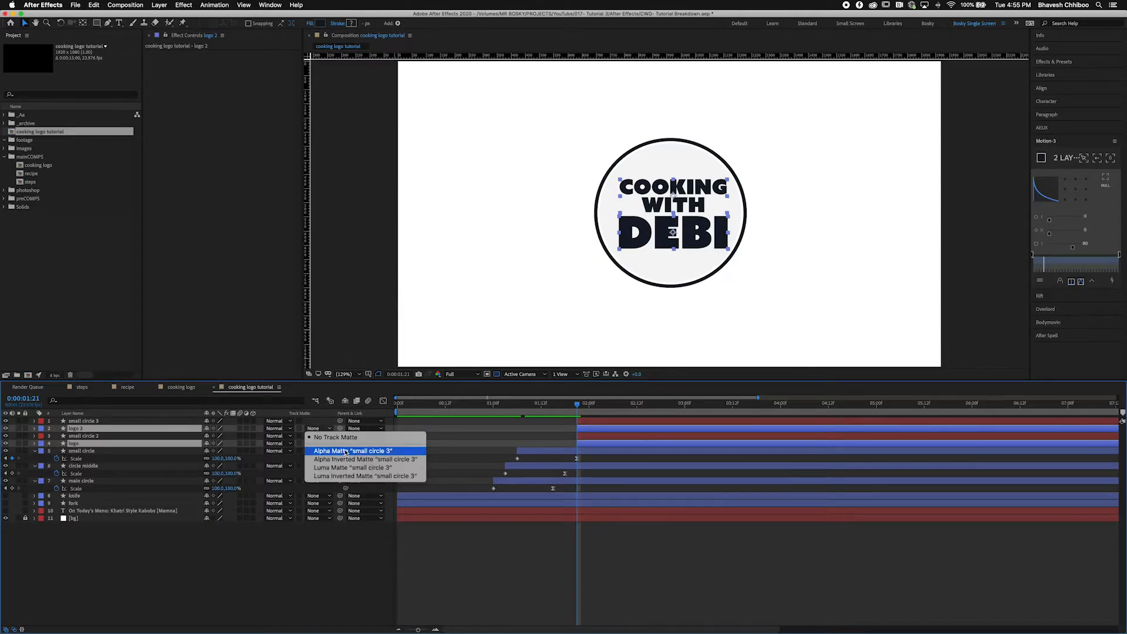
click(345, 450)
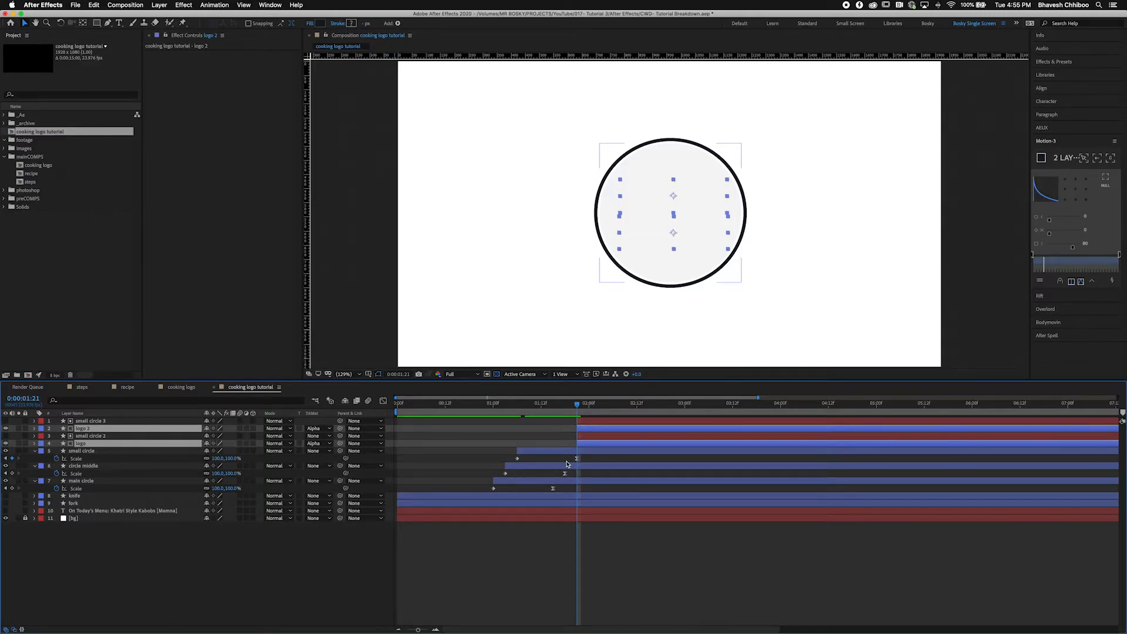
Step: Shift both lettering layers and their two circle mattes earlier so they start at 0:00:01:09
drag(571, 404, 536, 420)
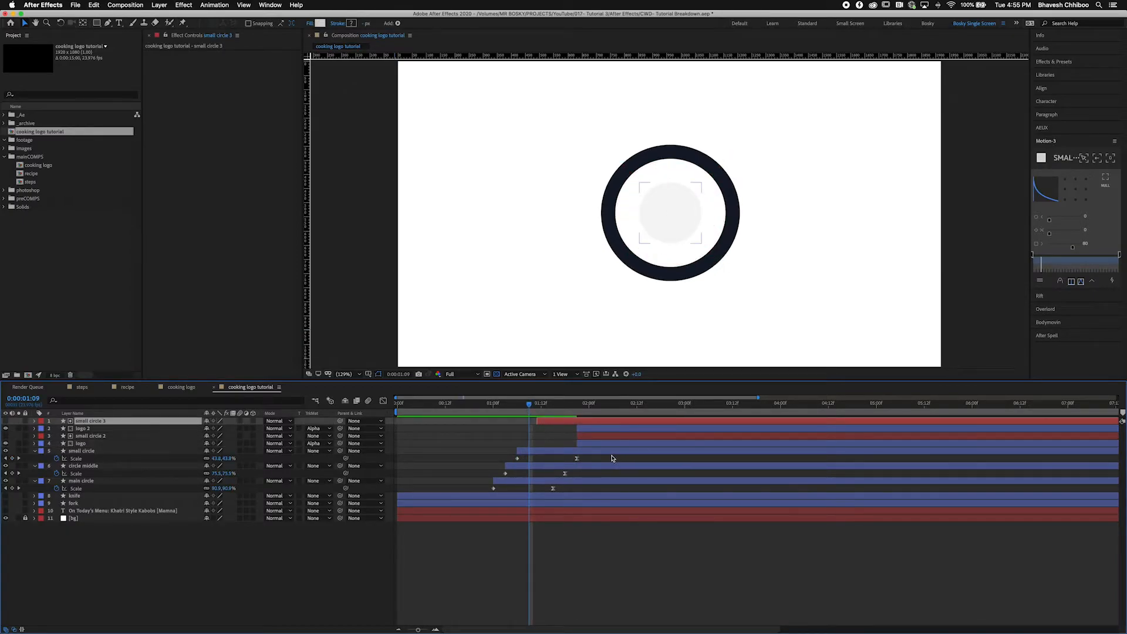
drag(575, 422, 537, 445)
shift+click(584, 445)
drag(527, 398, 577, 427)
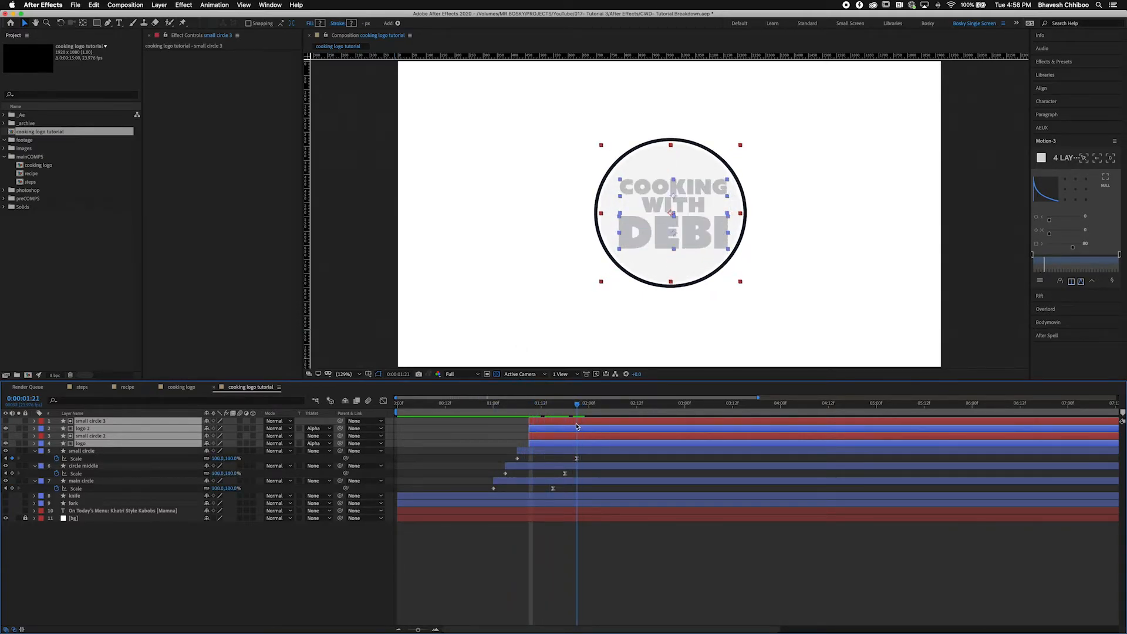
click(598, 579)
Step: Raise the Opacity of both small circle matte layers to 100% so the lettering shows at full strength
click(88, 421)
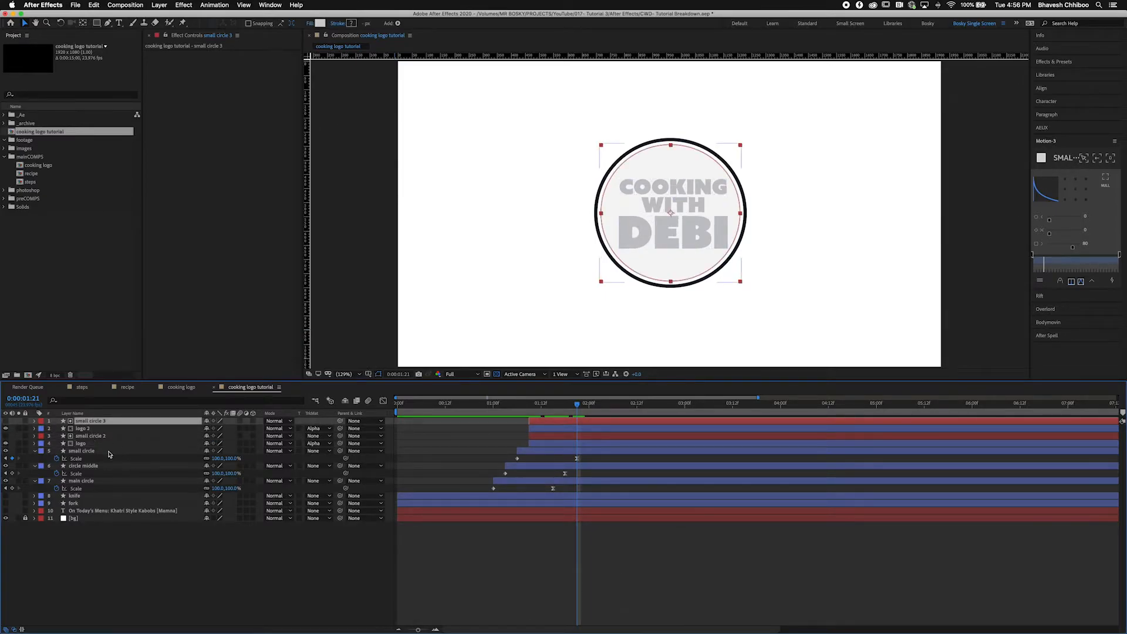
key(t)
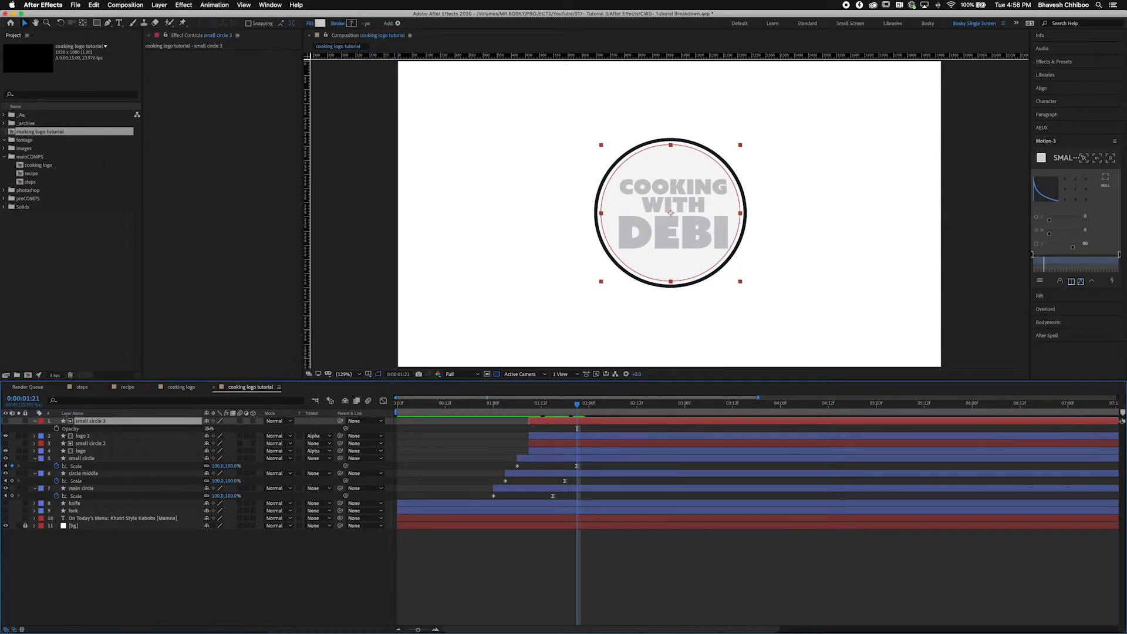
drag(209, 429, 247, 458)
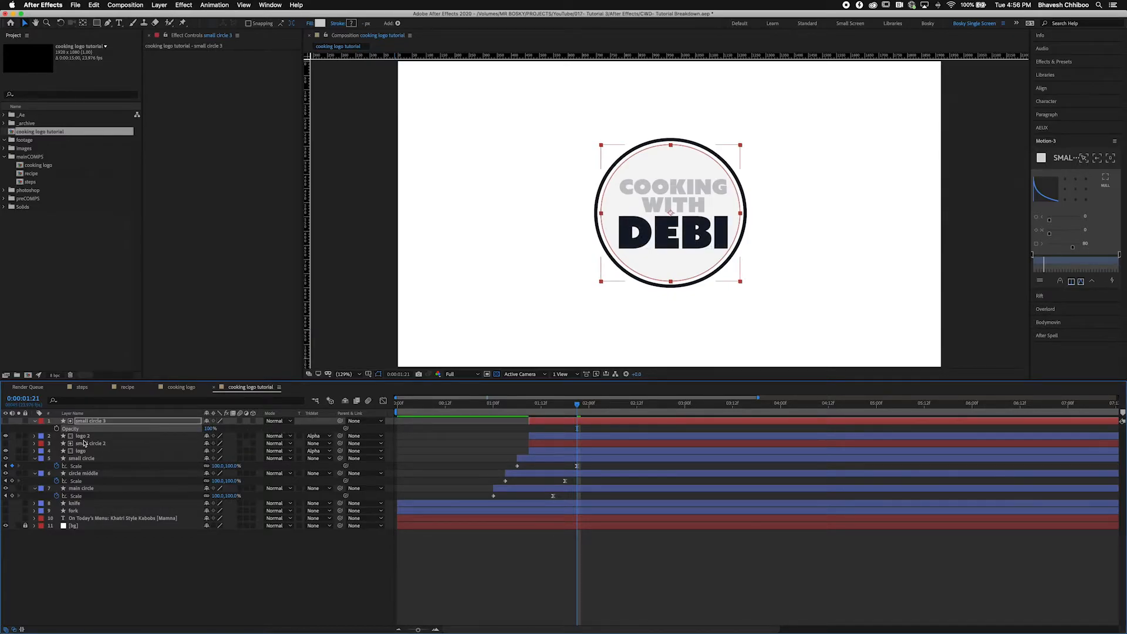
key(s)
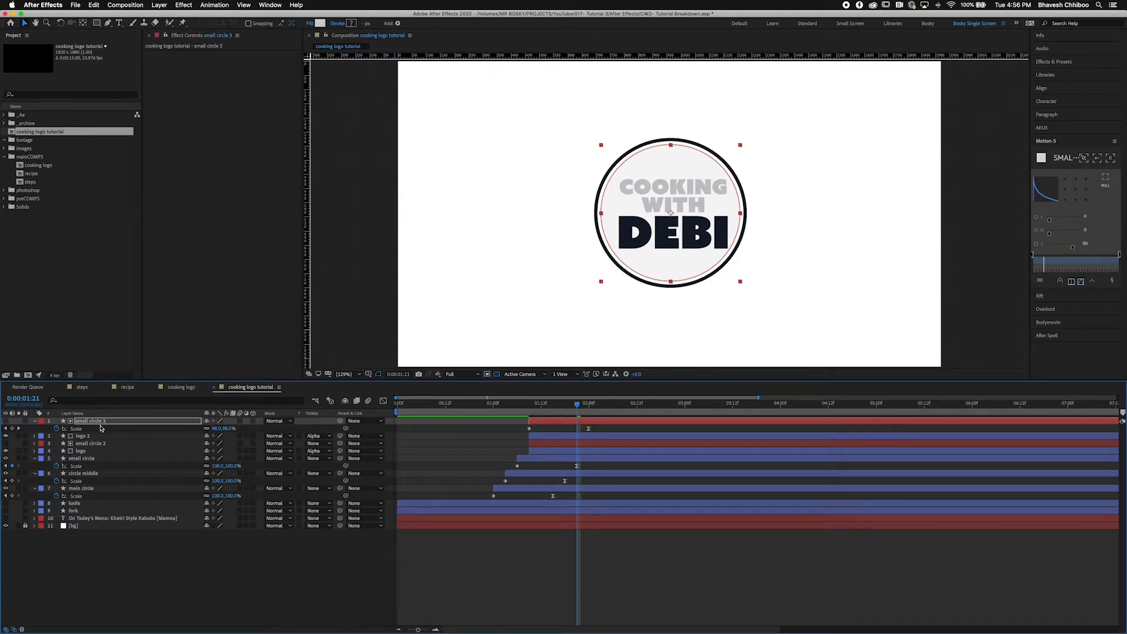
key(t)
click(94, 443)
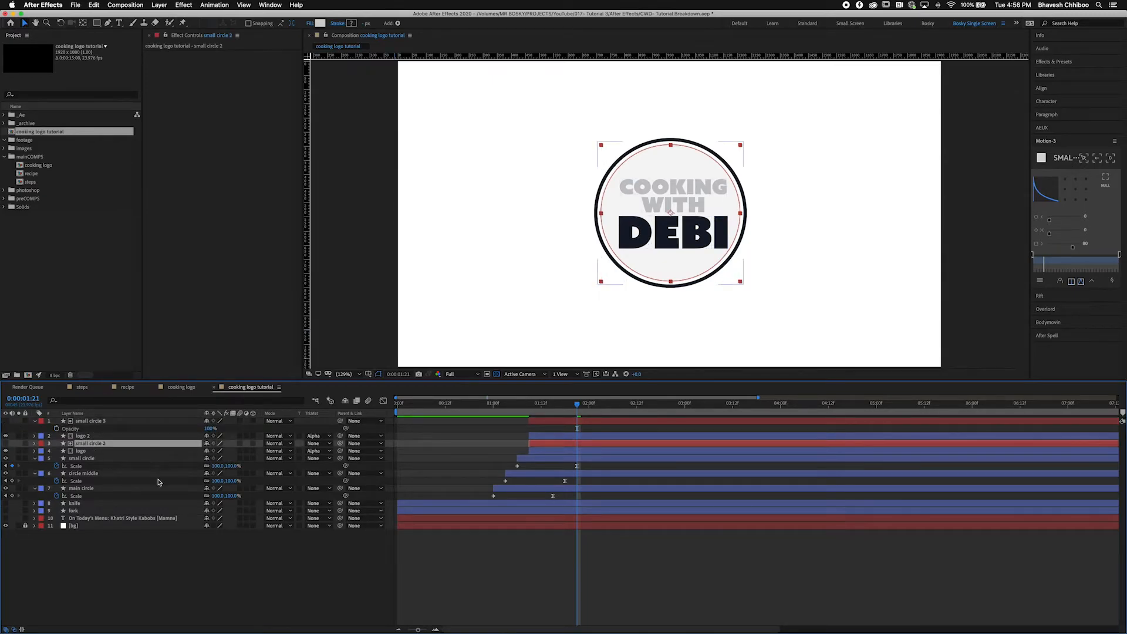
key(t)
drag(210, 450, 264, 450)
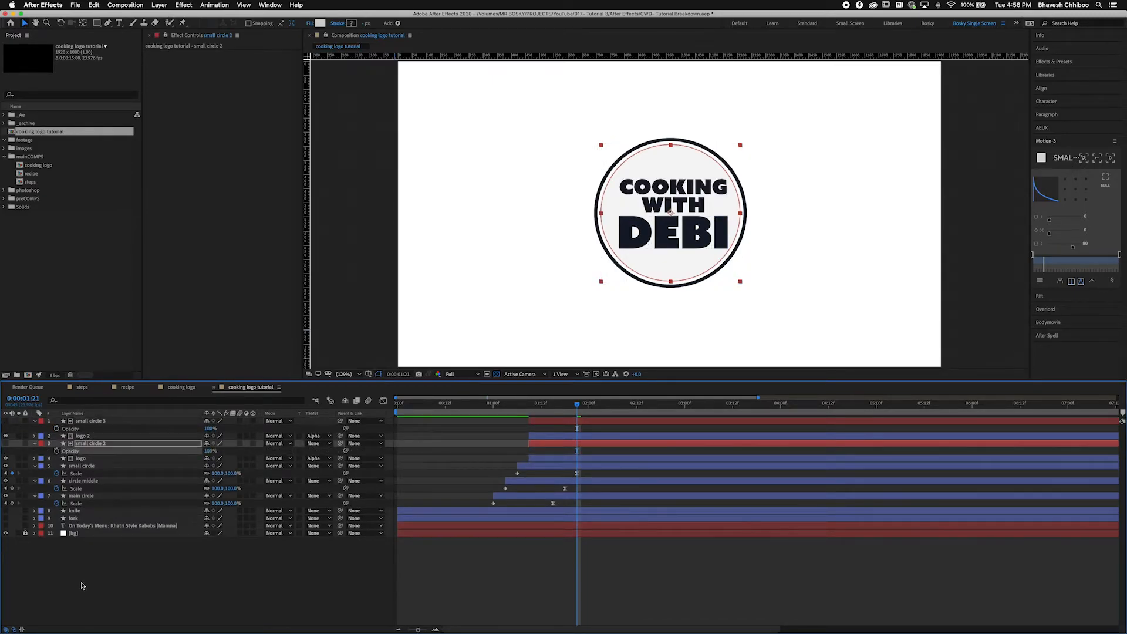
Step: Reveal the keyframes of all animated layers and preview the title reveal inside the plate
click(82, 581)
key(u)
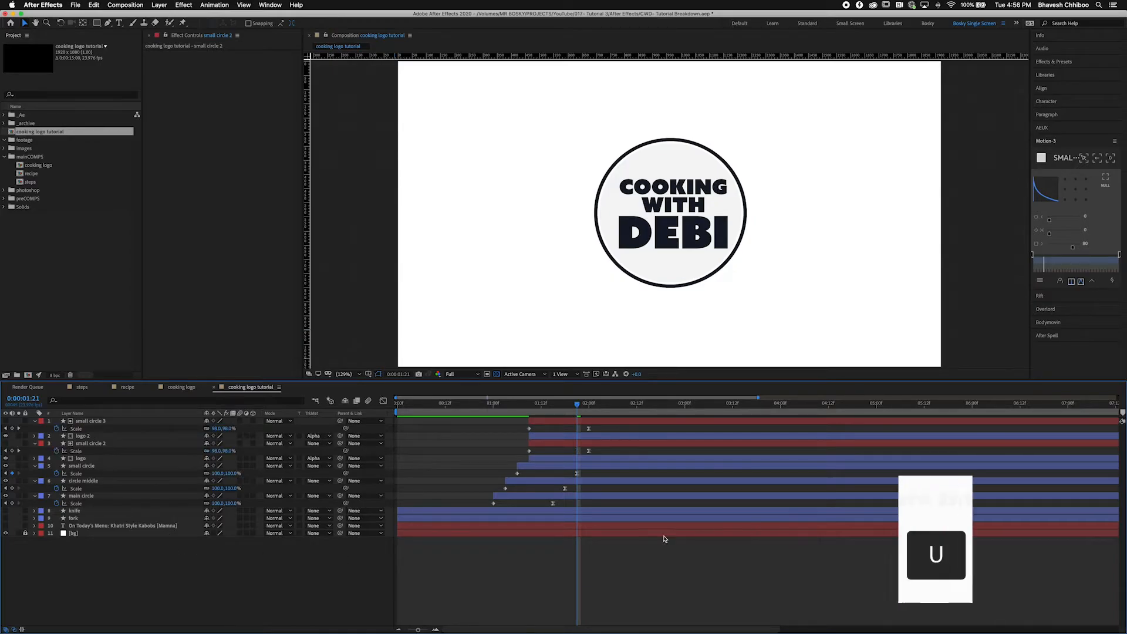
key(space)
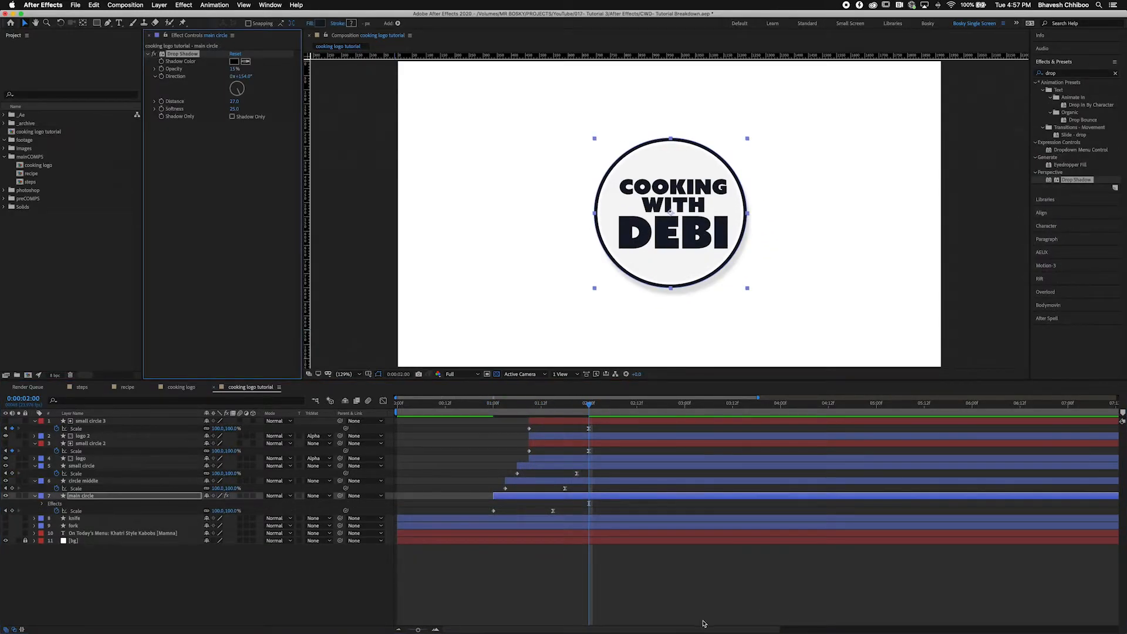
Step: Preview the plate animation with the main circle's Drop Shadow and return the current time to 0:00:02:00
click(626, 564)
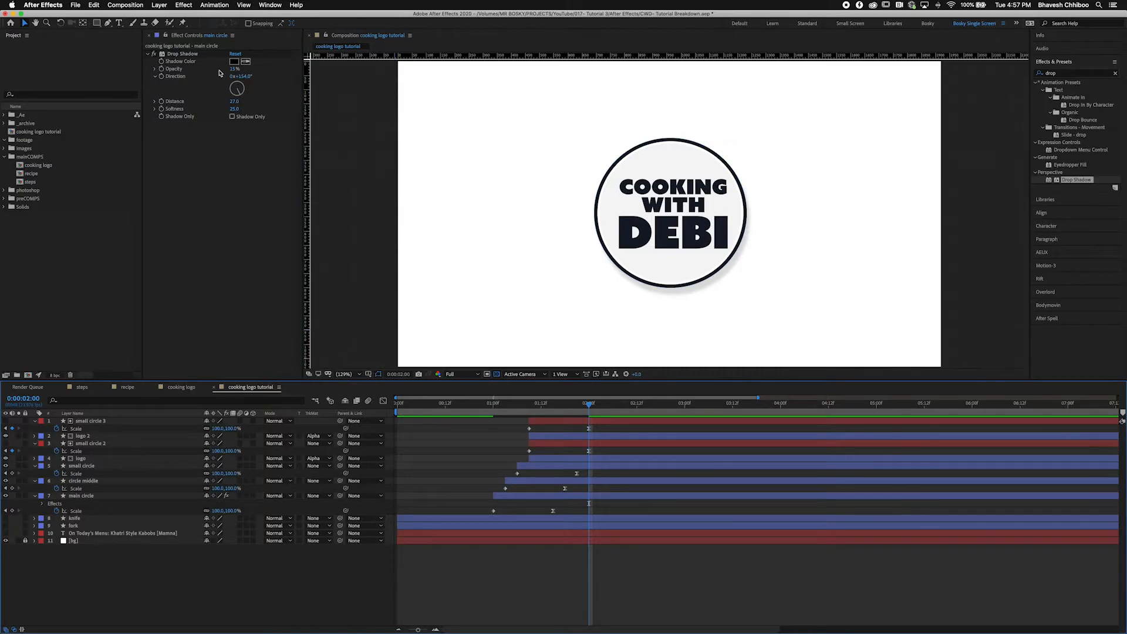
click(188, 55)
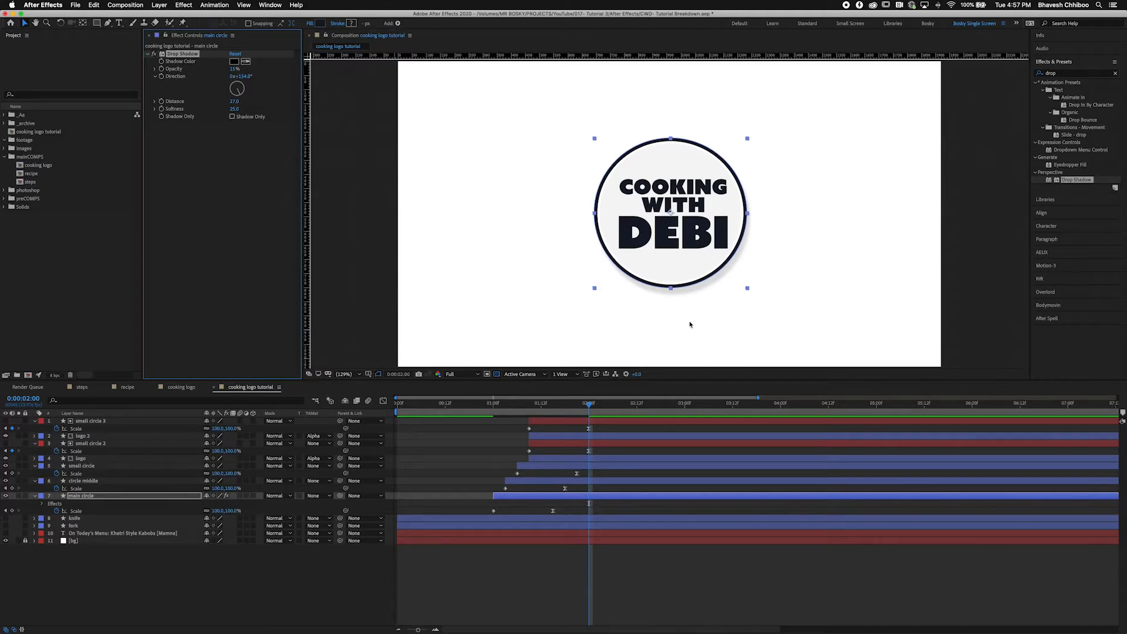
key(space)
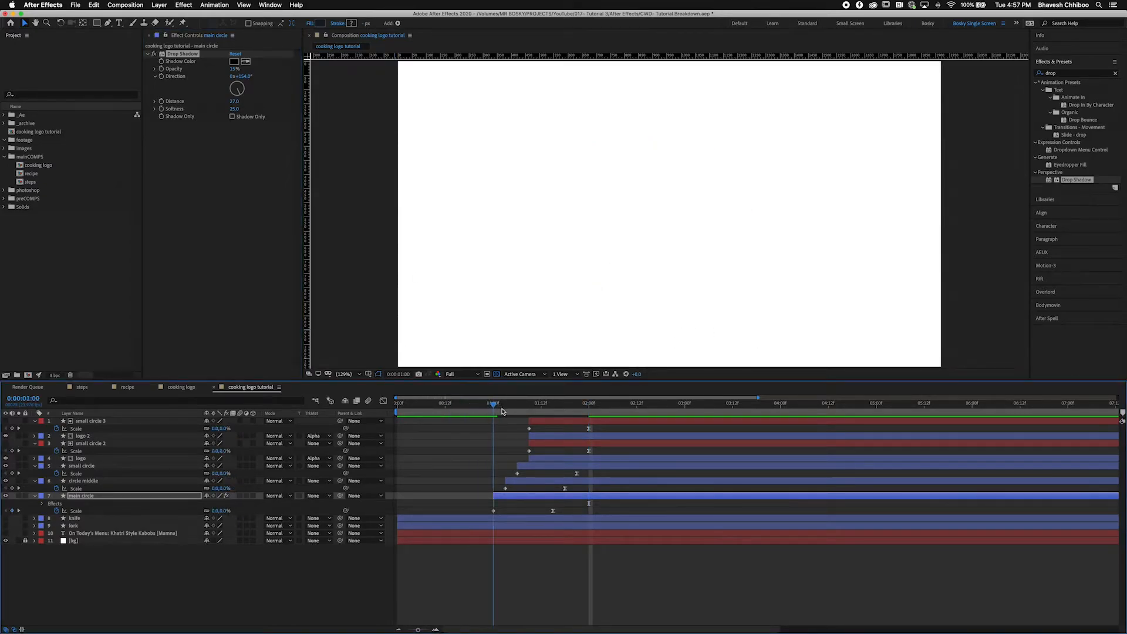
drag(588, 422, 587, 424)
click(589, 405)
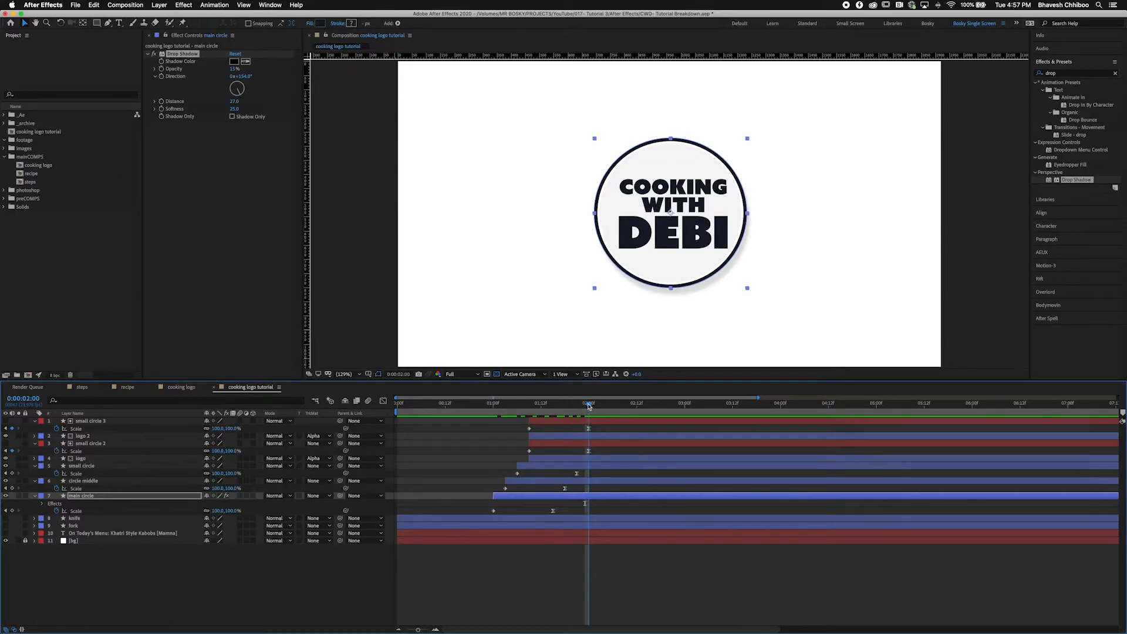
Step: Make the knife and fork layers visible
click(77, 519)
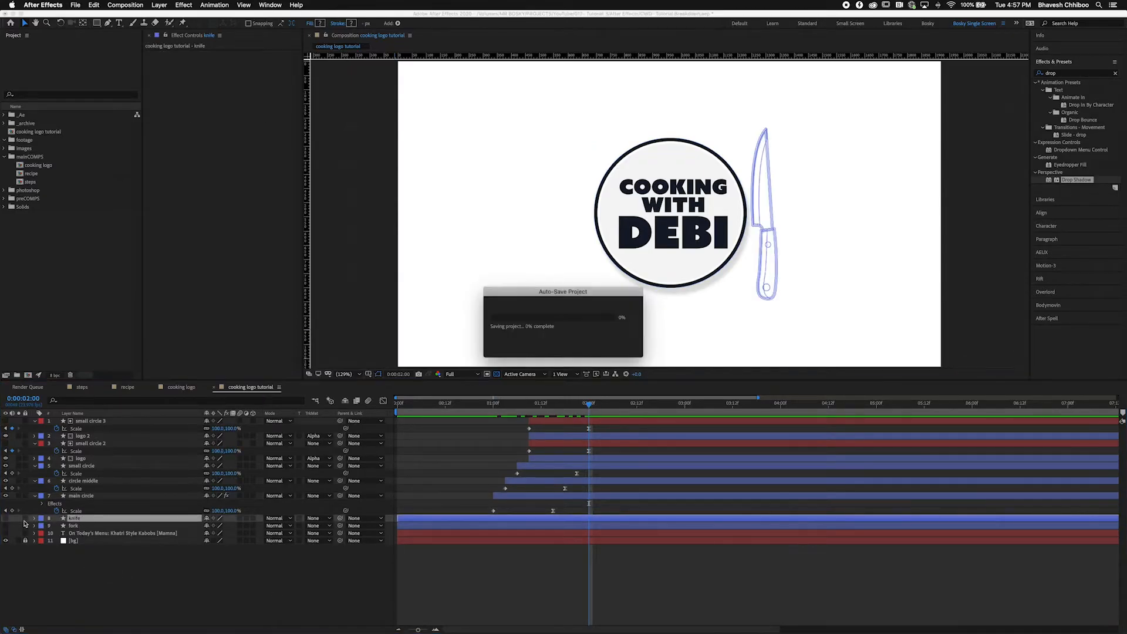
shift+click(83, 526)
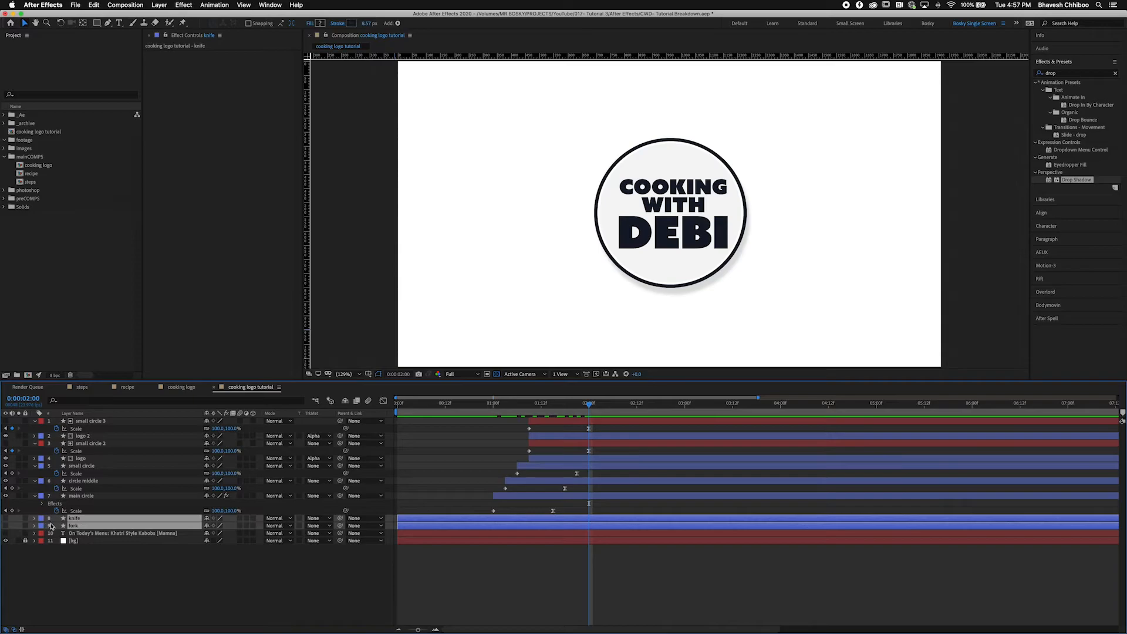
click(5, 518)
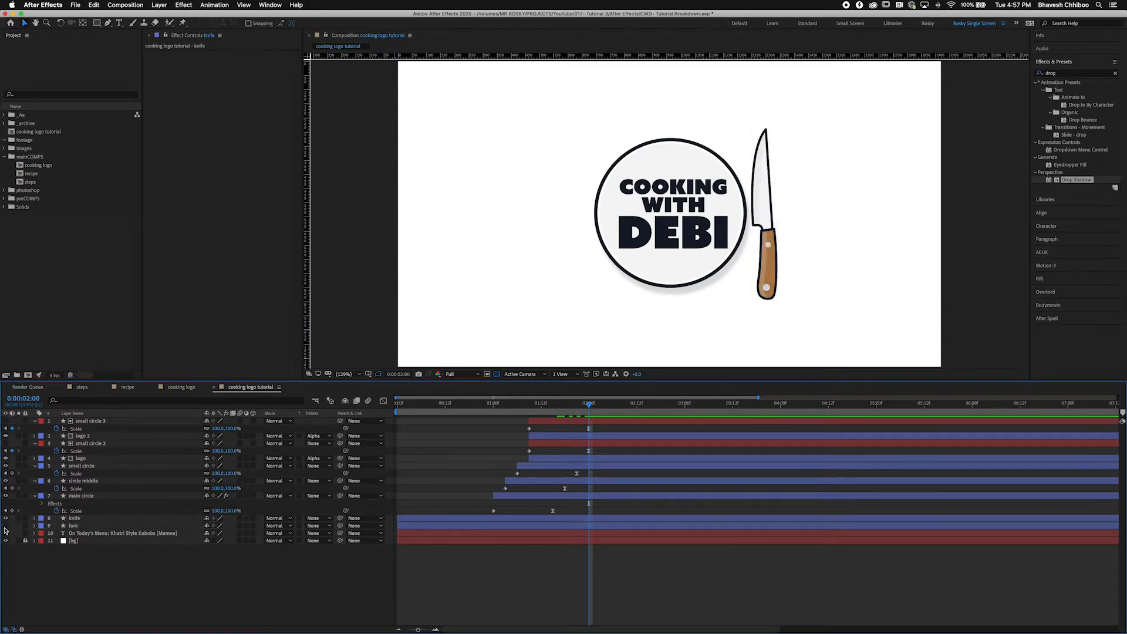
click(5, 526)
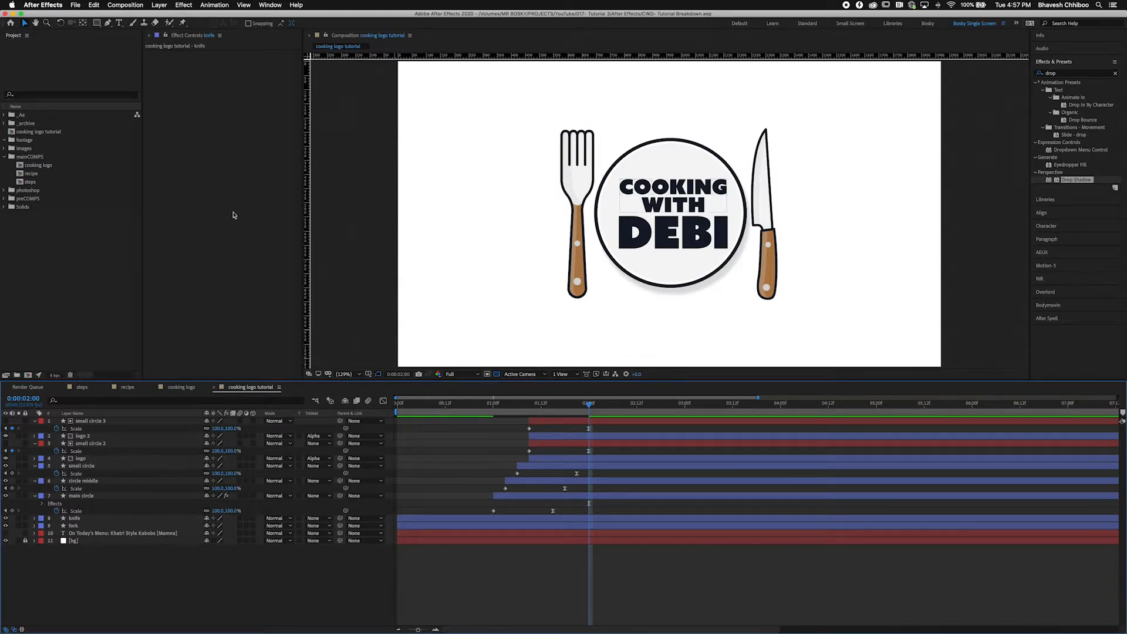
Step: Copy the main circle's Drop Shadow effect onto the knife and fork layers, and move the current time to 0:00:01:14
click(519, 498)
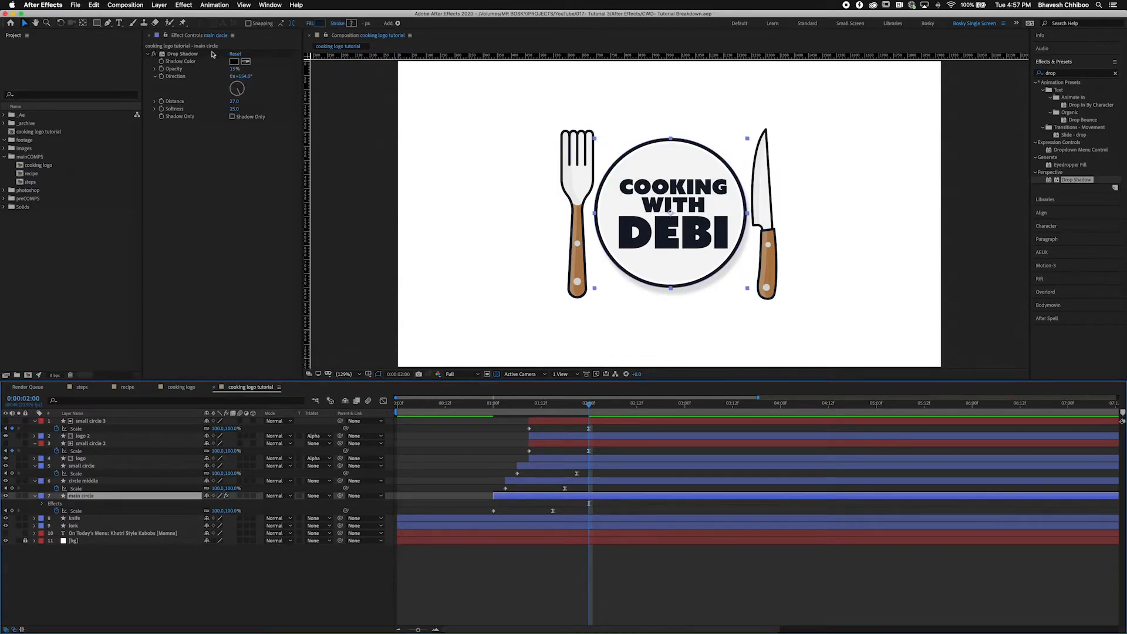
click(183, 54)
click(154, 519)
shift+click(92, 526)
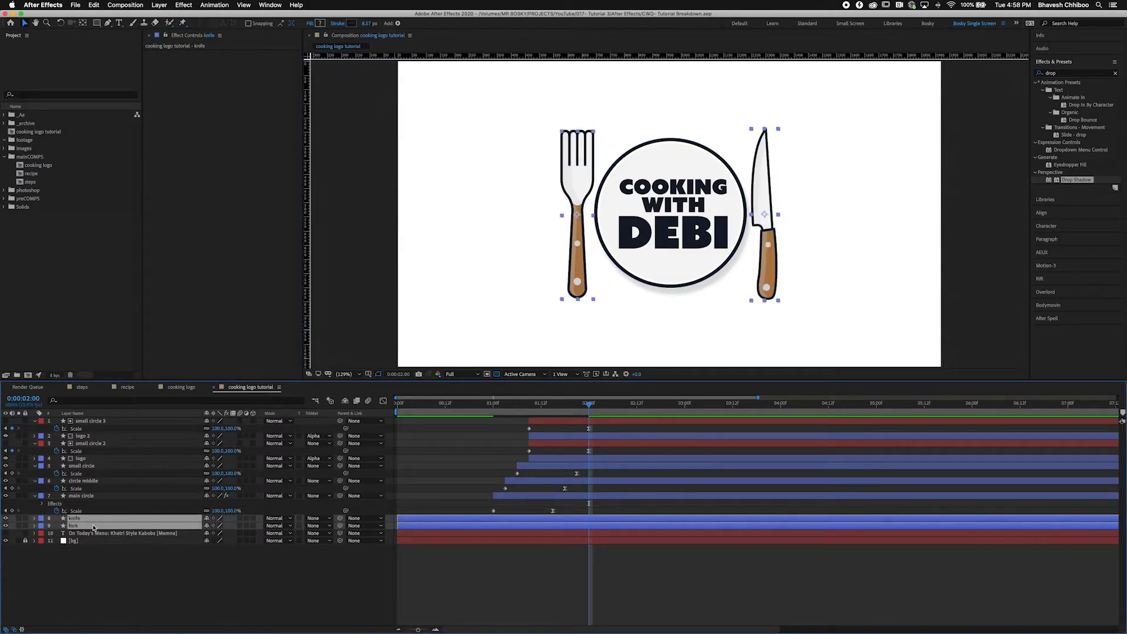
key(ctrl+v)
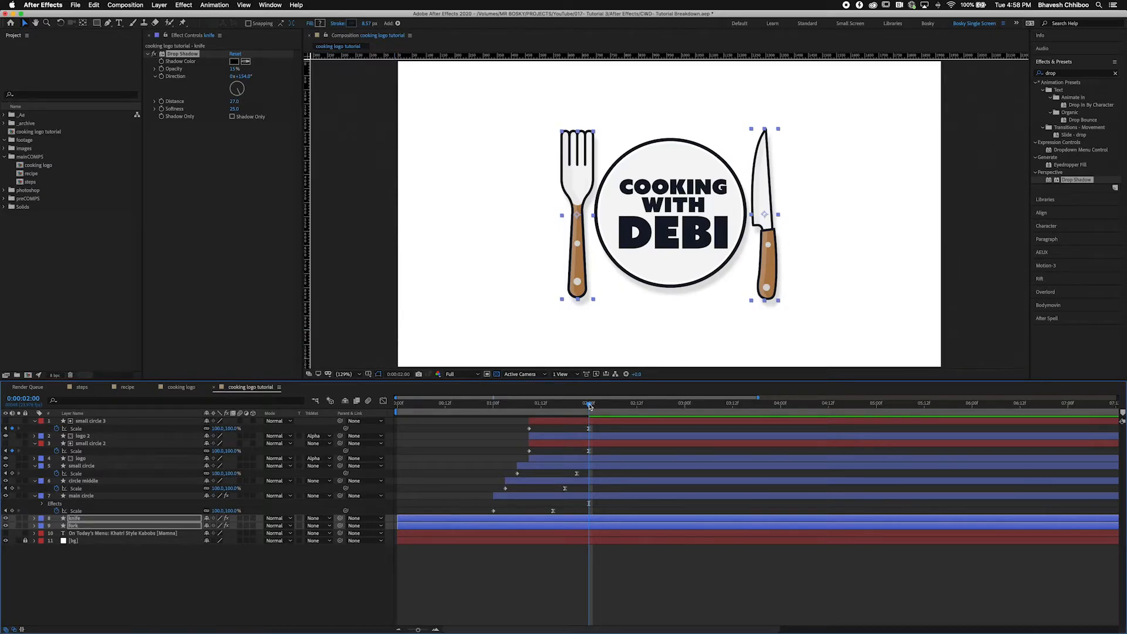
drag(589, 405, 554, 405)
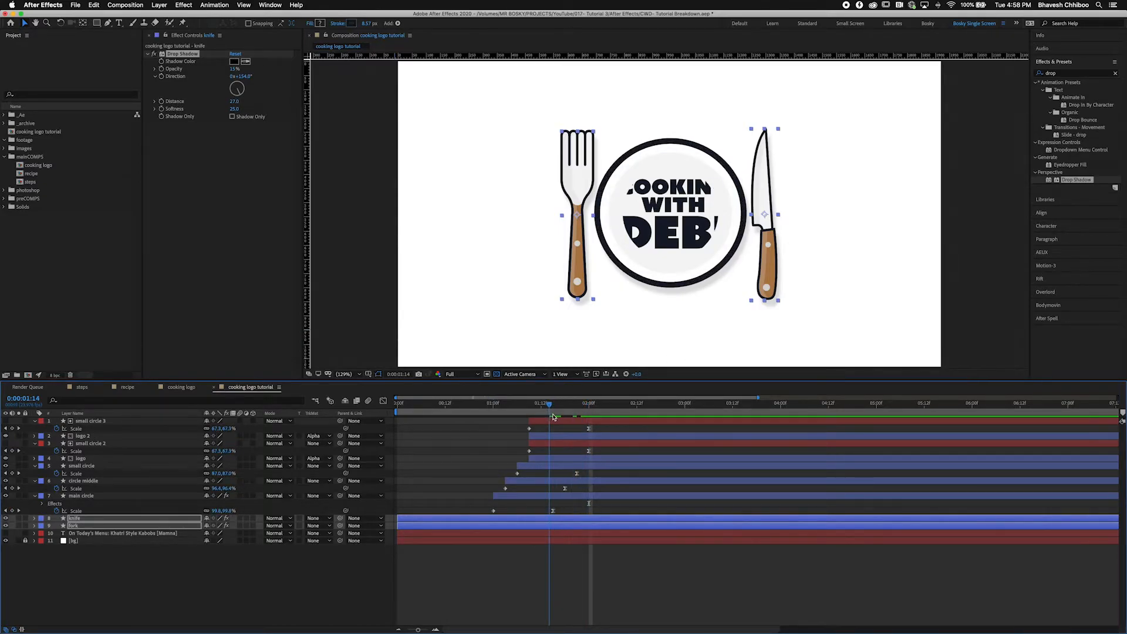
Step: Trim the start of the knife and fork layers to 0:00:01:15
key(alt+bracketleft)
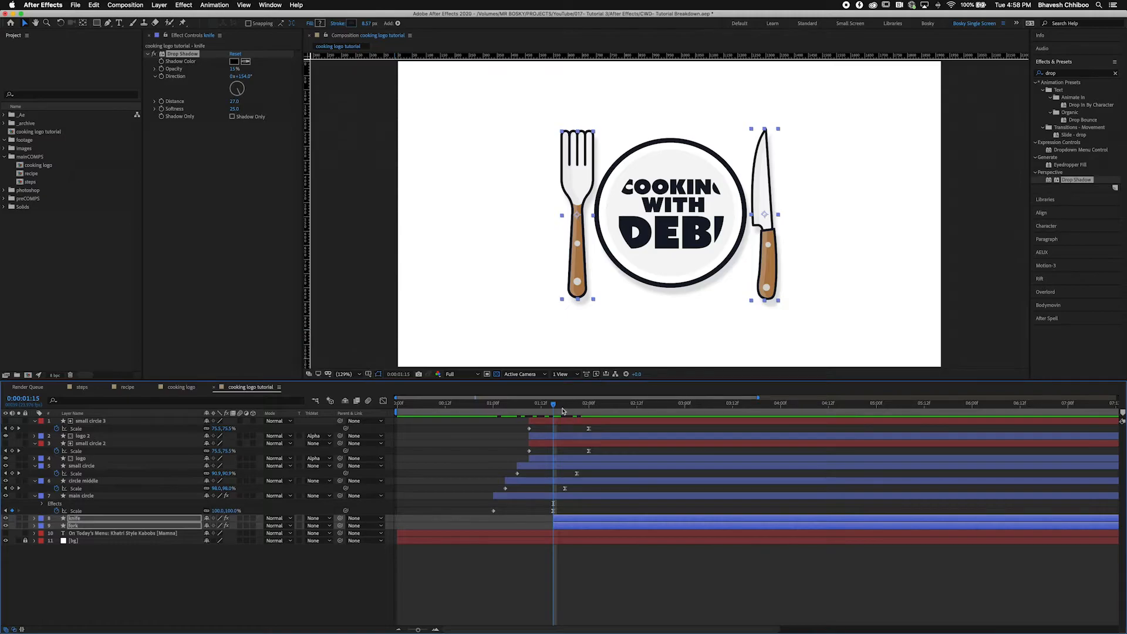
mouse_move(554, 405)
mouse_down()
mouse_move(528, 405)
mouse_move(554, 405)
mouse_up()
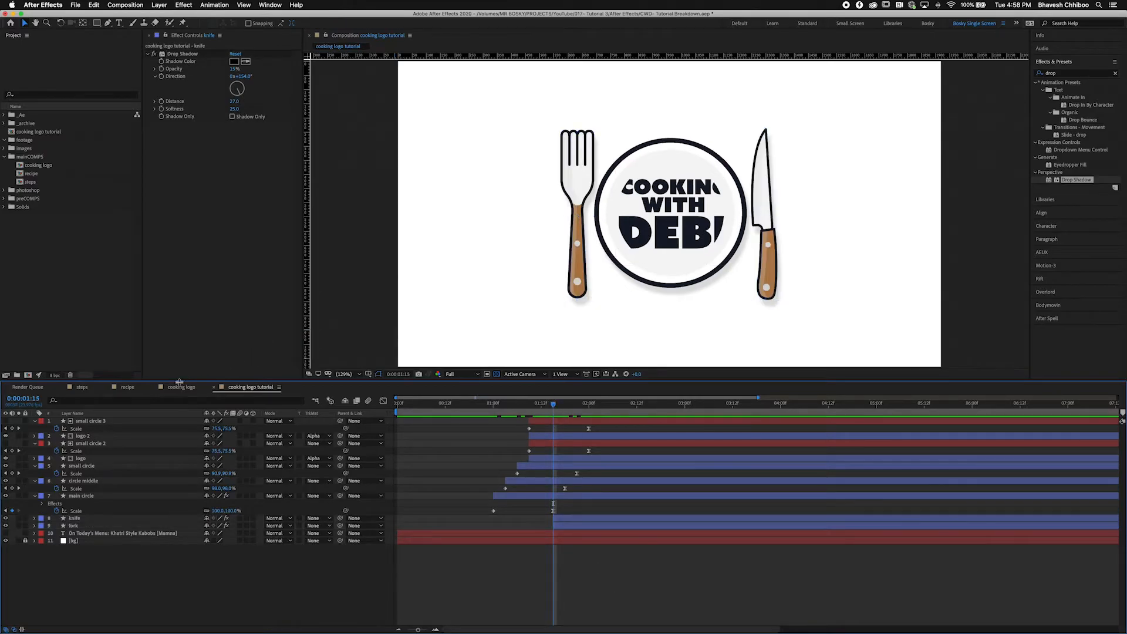
Step: In the cooking logo composition, reveal only the knife and fork layers' keyframes and scrub through their animation
click(181, 387)
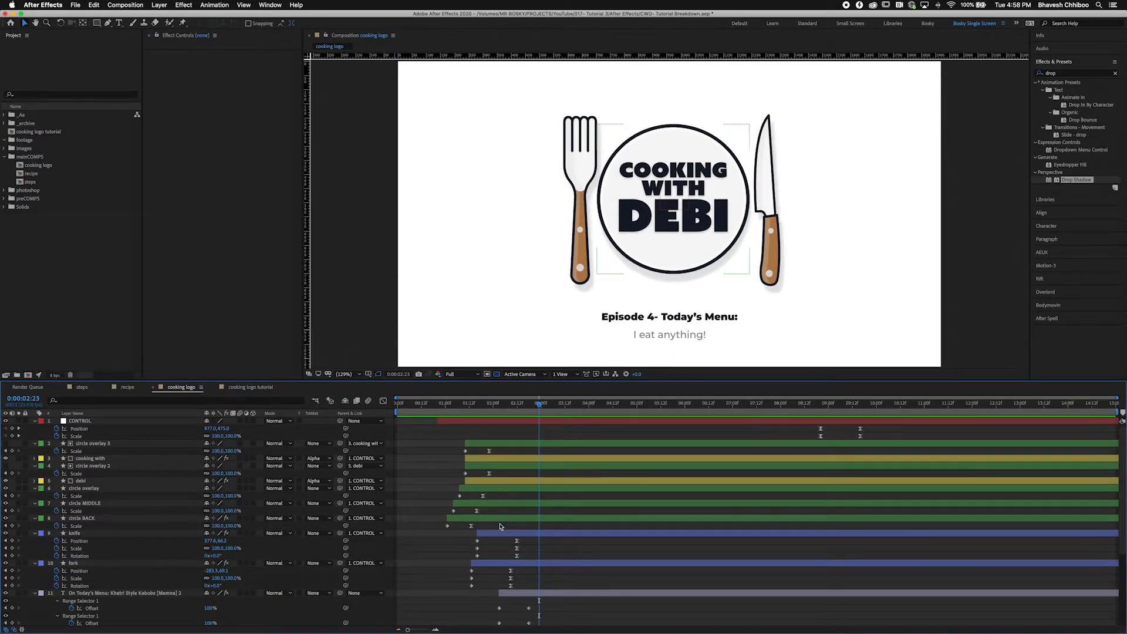
key(u)
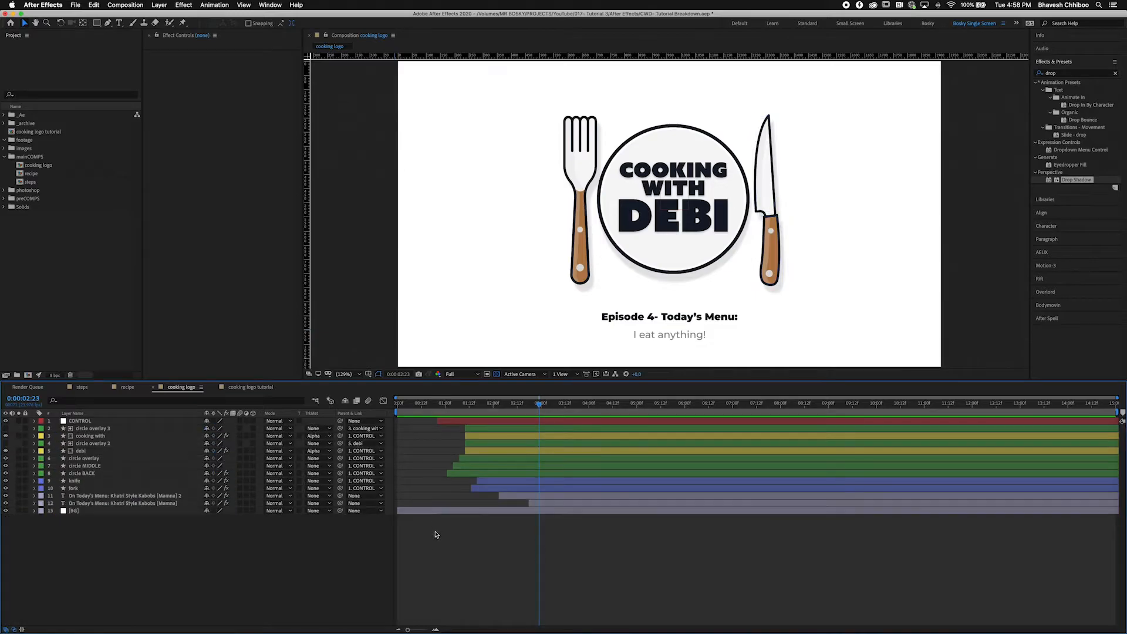
click(492, 481)
shift+click(492, 488)
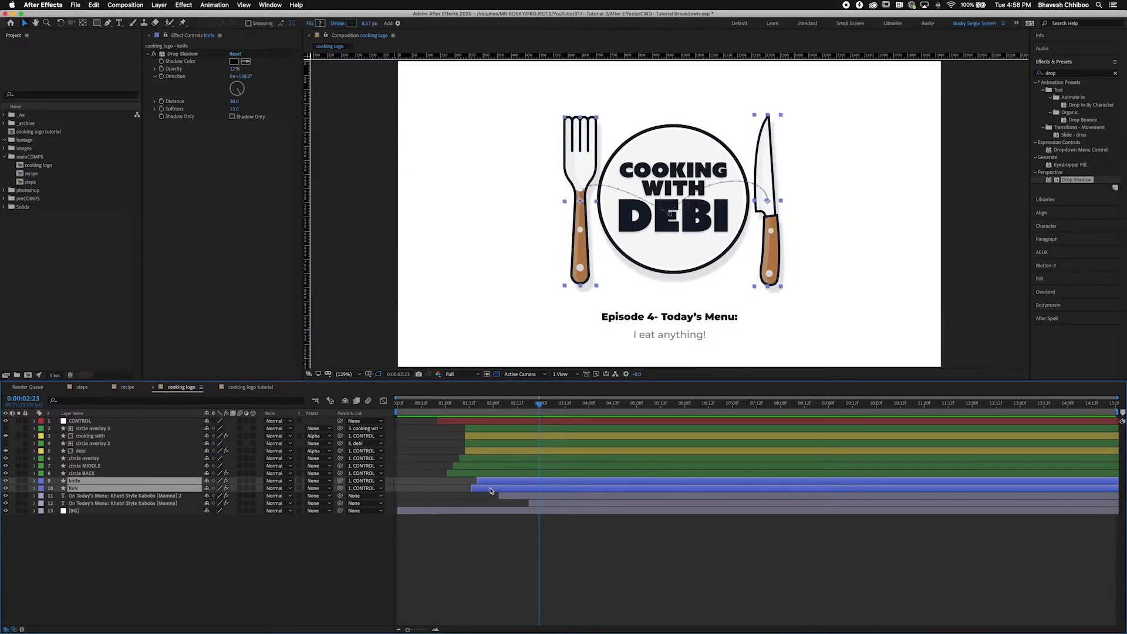
key(u)
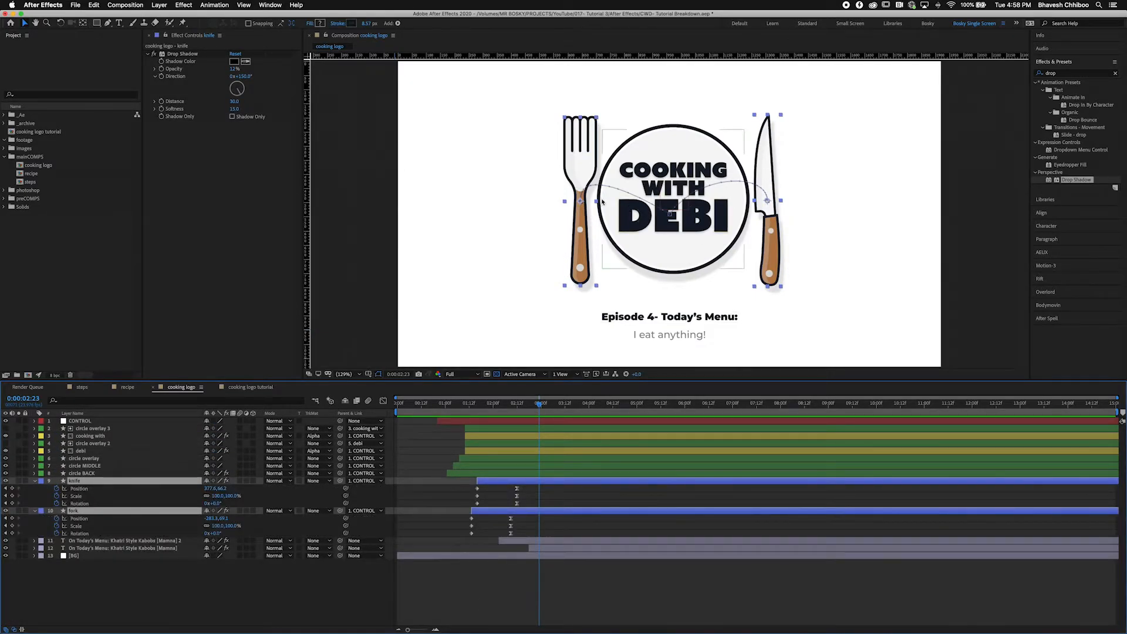
drag(464, 404, 510, 418)
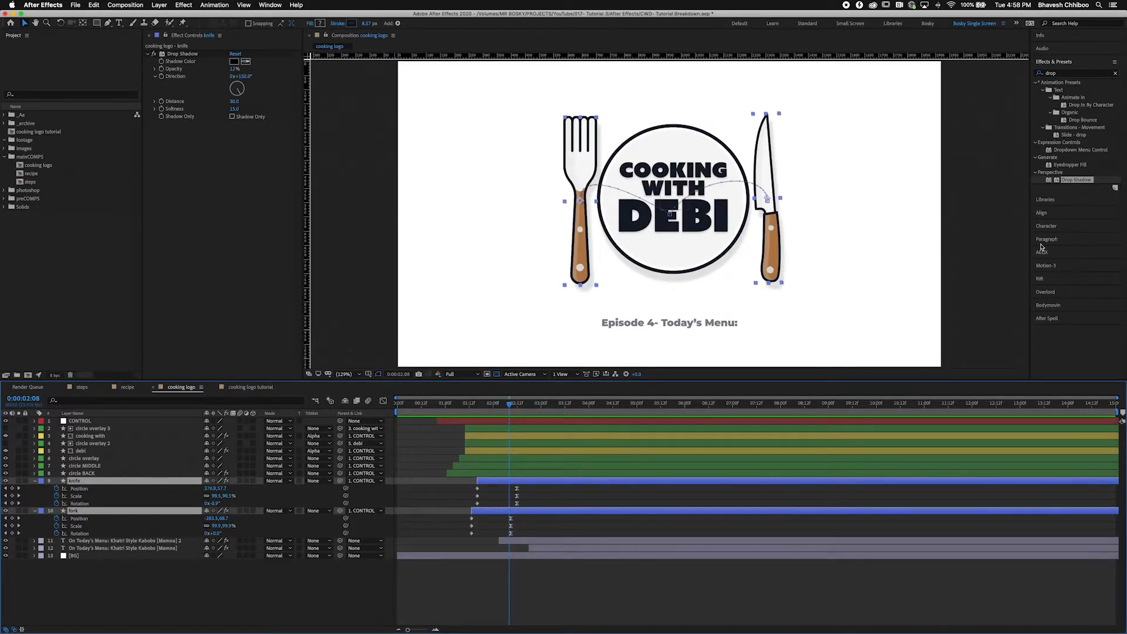
Step: Open Motion-3, examine the speed graph of the finished knife's Position, and scrub from its first to its last keyframes
click(1057, 266)
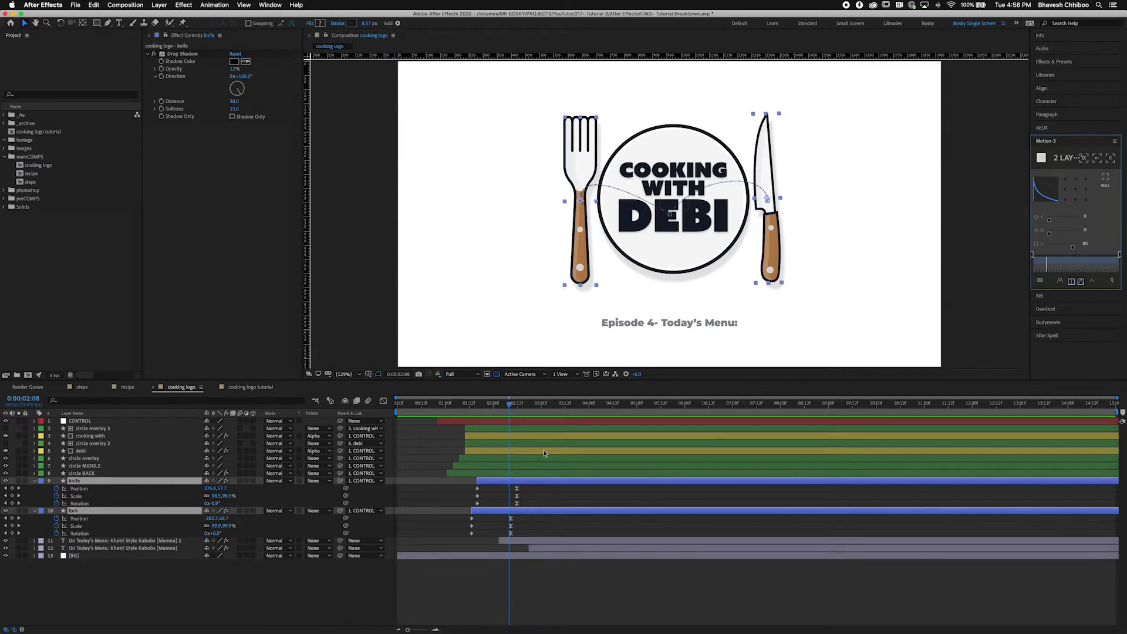
drag(536, 487, 466, 492)
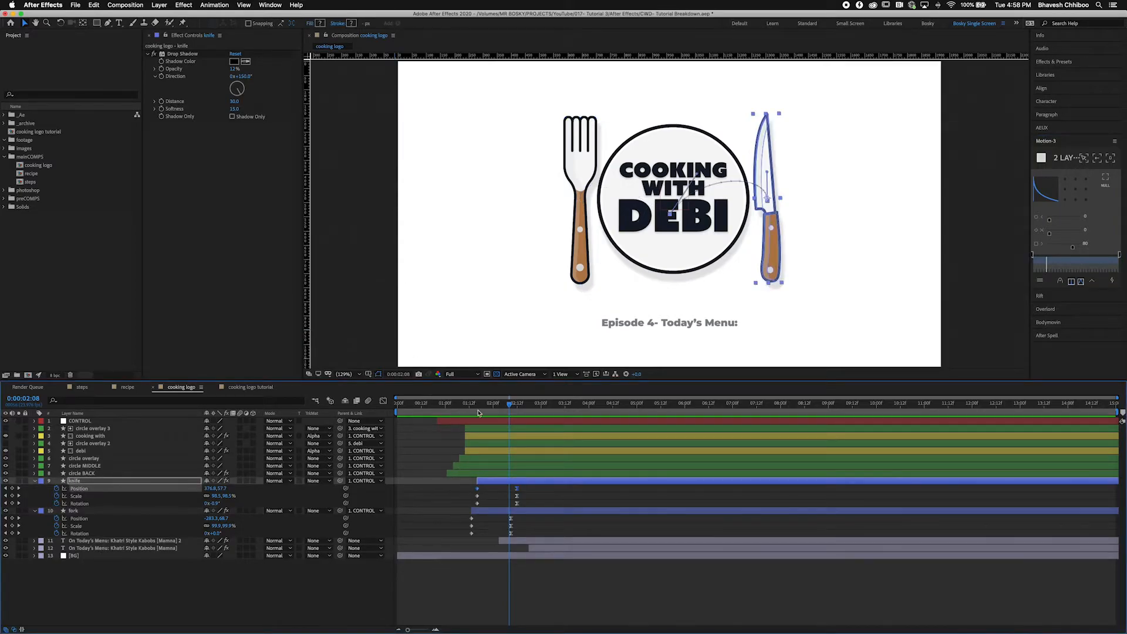
click(382, 401)
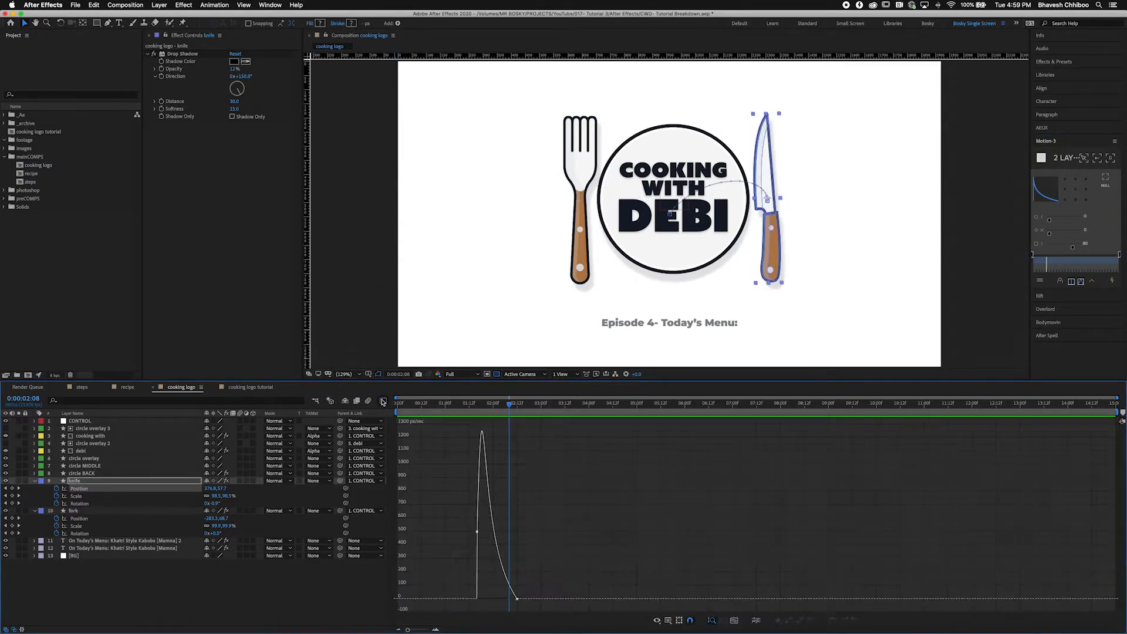
click(516, 599)
click(383, 401)
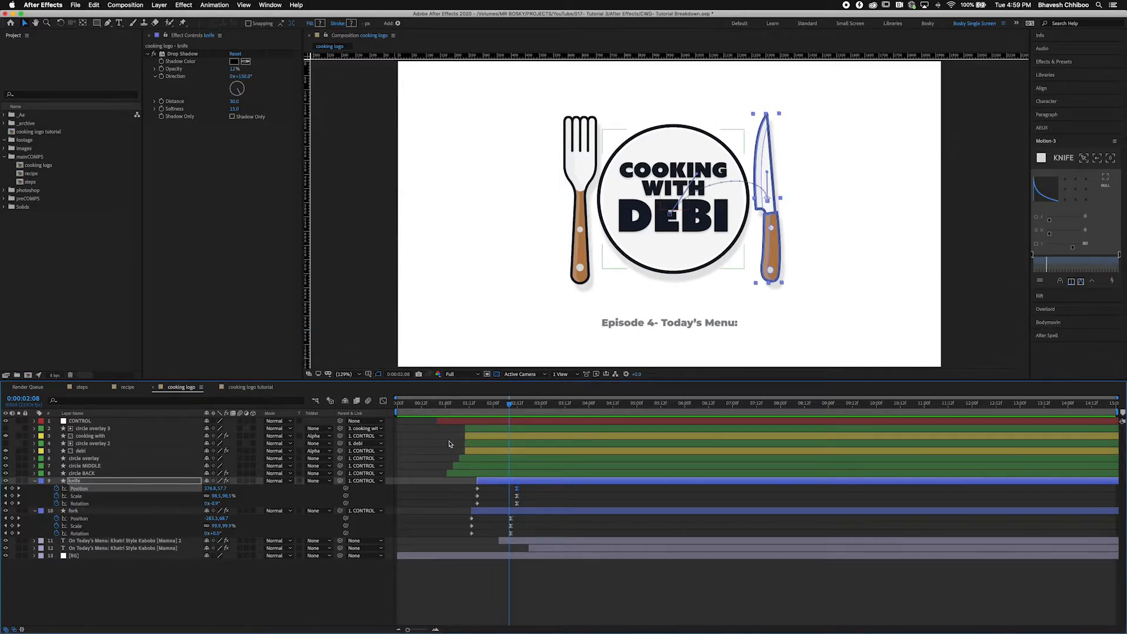
mouse_move(474, 406)
mouse_down()
mouse_move(511, 410)
mouse_move(477, 416)
mouse_up()
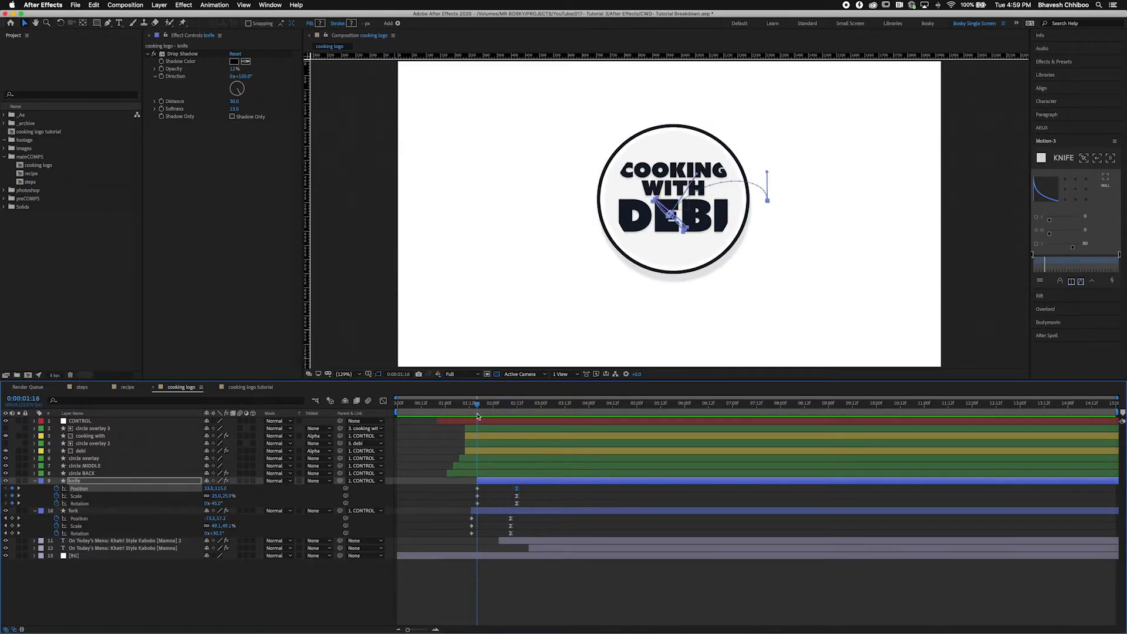
drag(483, 417, 517, 422)
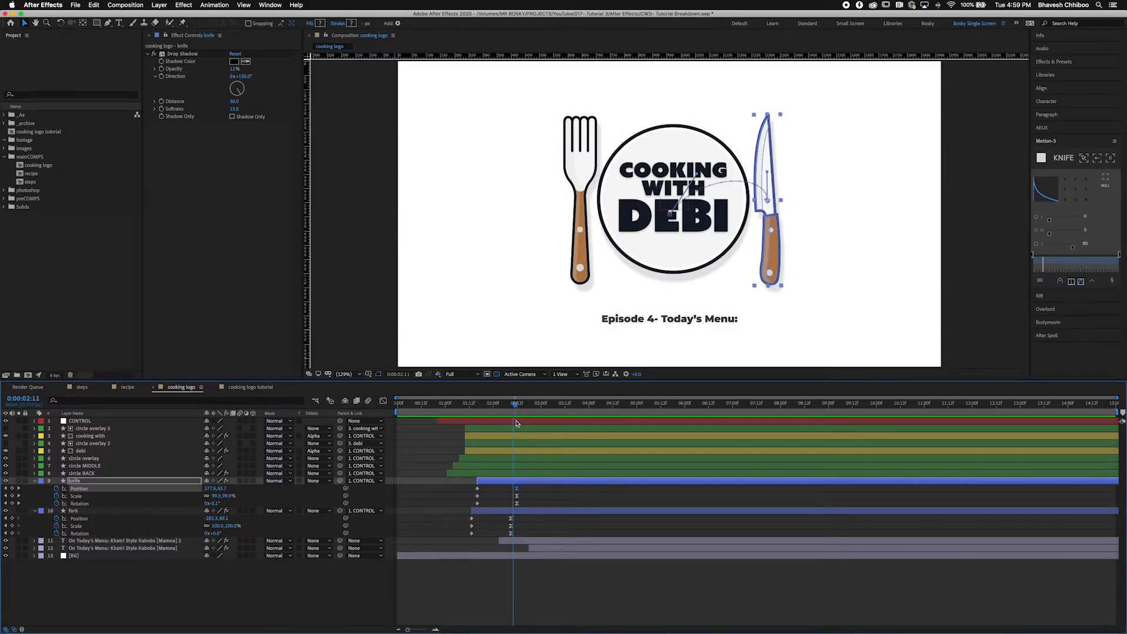
Step: Return to the cooking logo tutorial composition and add Position, Scale and Rotation keyframes to the knife at 0:00:01:15
click(248, 387)
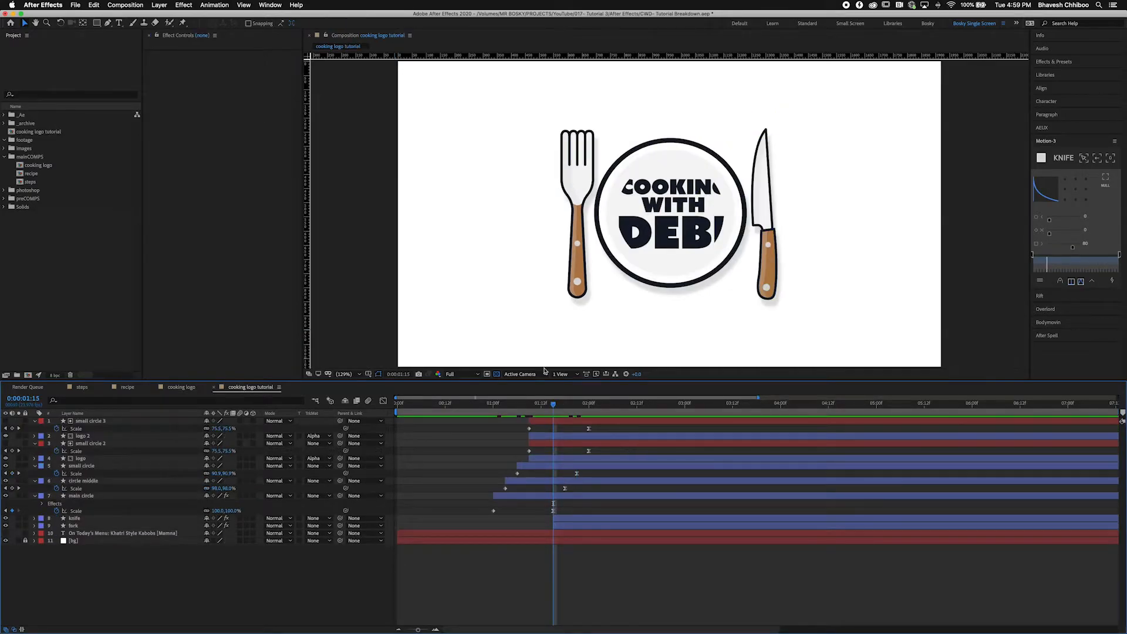
click(572, 521)
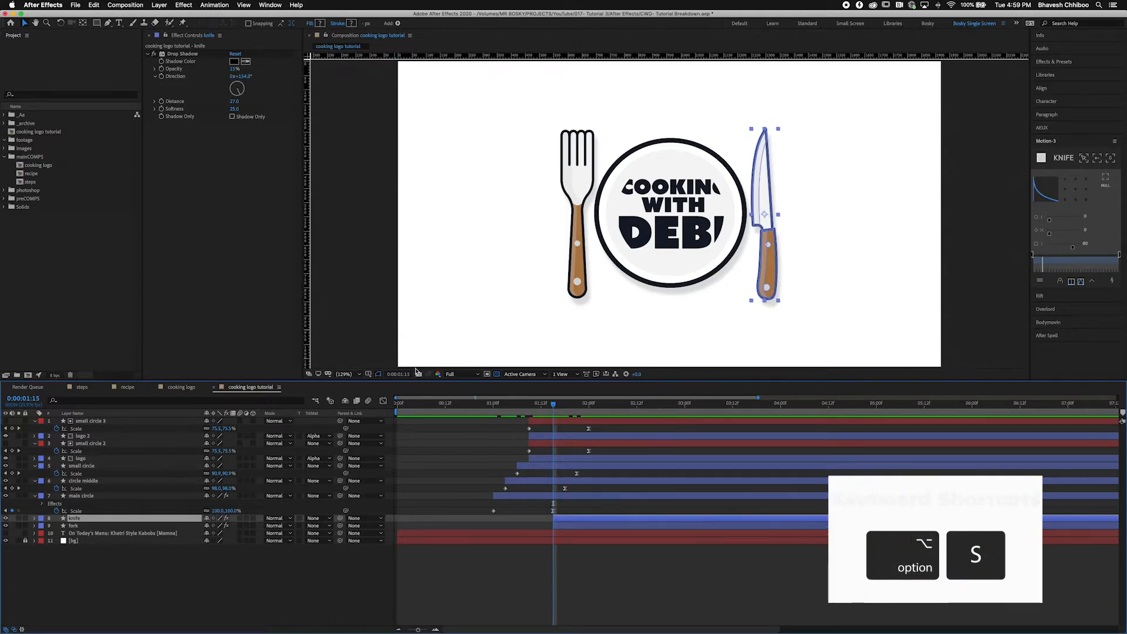
key(alt+s)
key(alt+p)
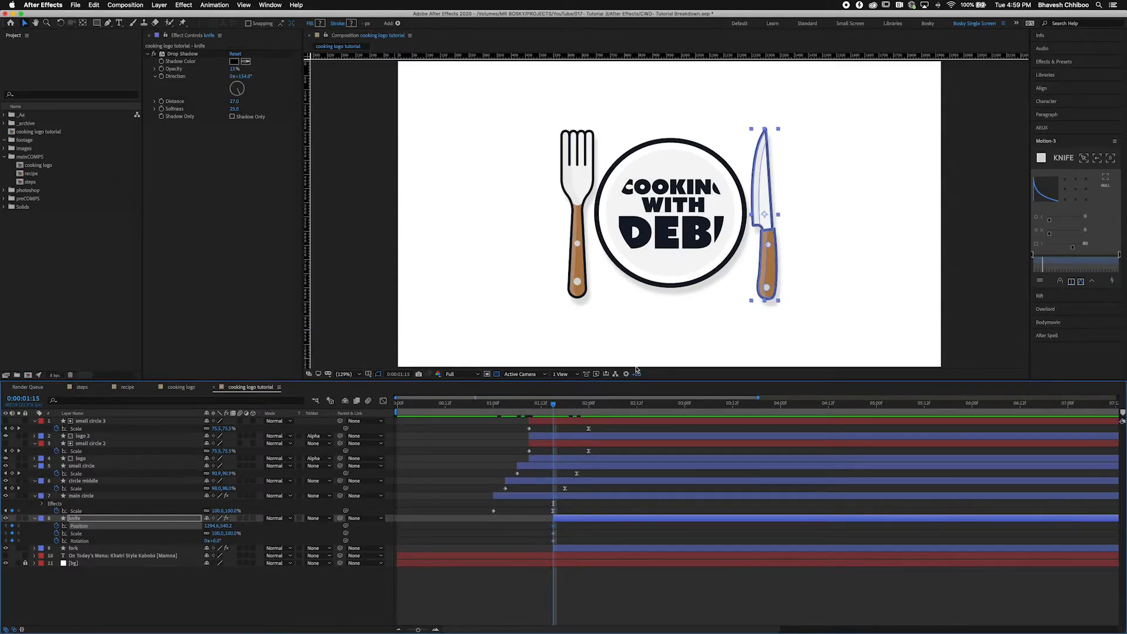
Step: Add matching Position, Scale and Rotation keyframes to the knife at 0:00:02:05
key(shift+super+Right)
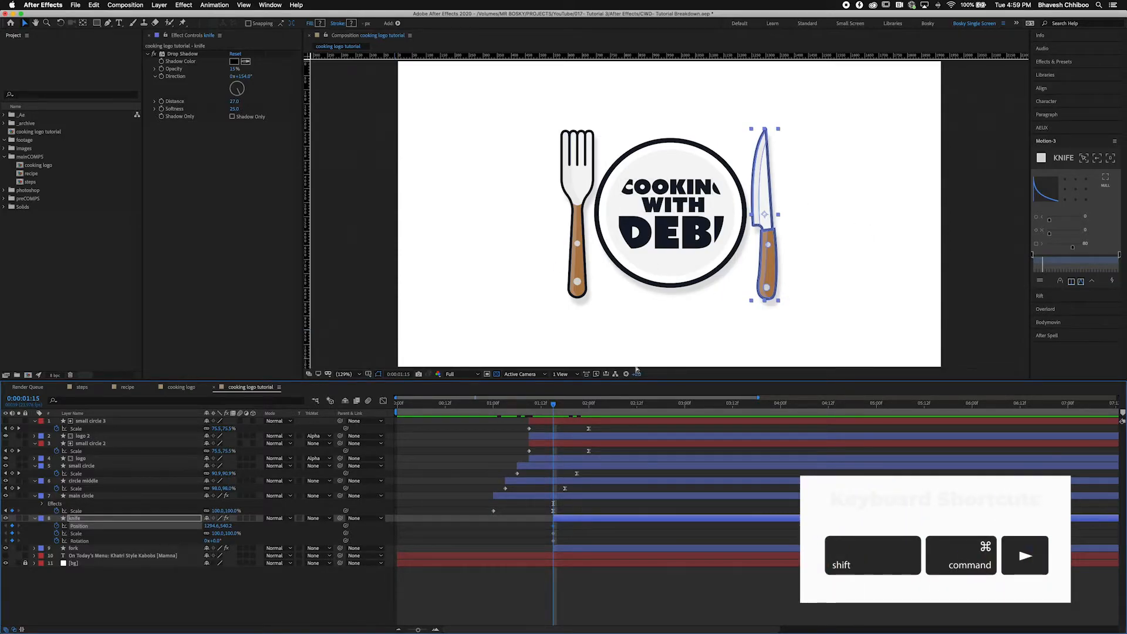
key(shift+super+Right)
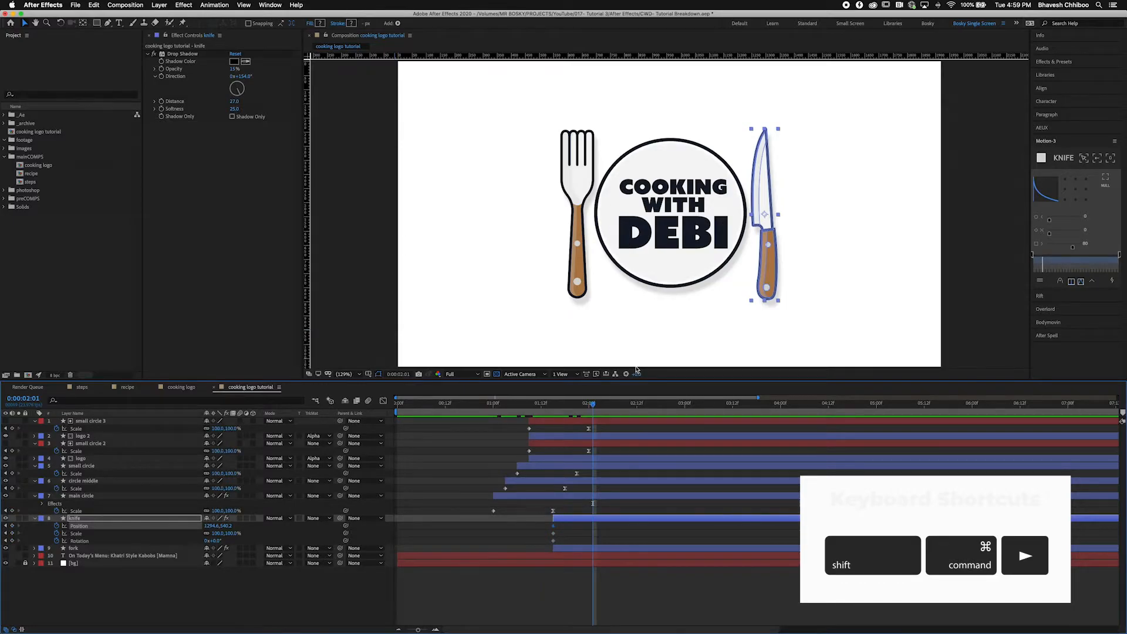
key(super+Right)
key(super+Right)
key(super+Right)
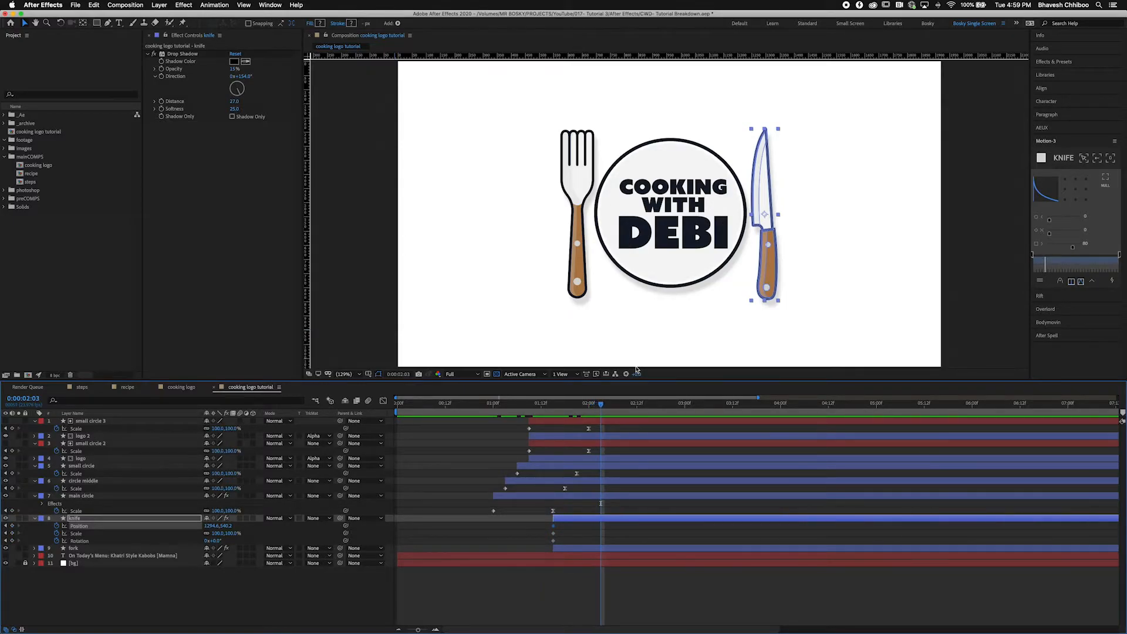
key(super+Right)
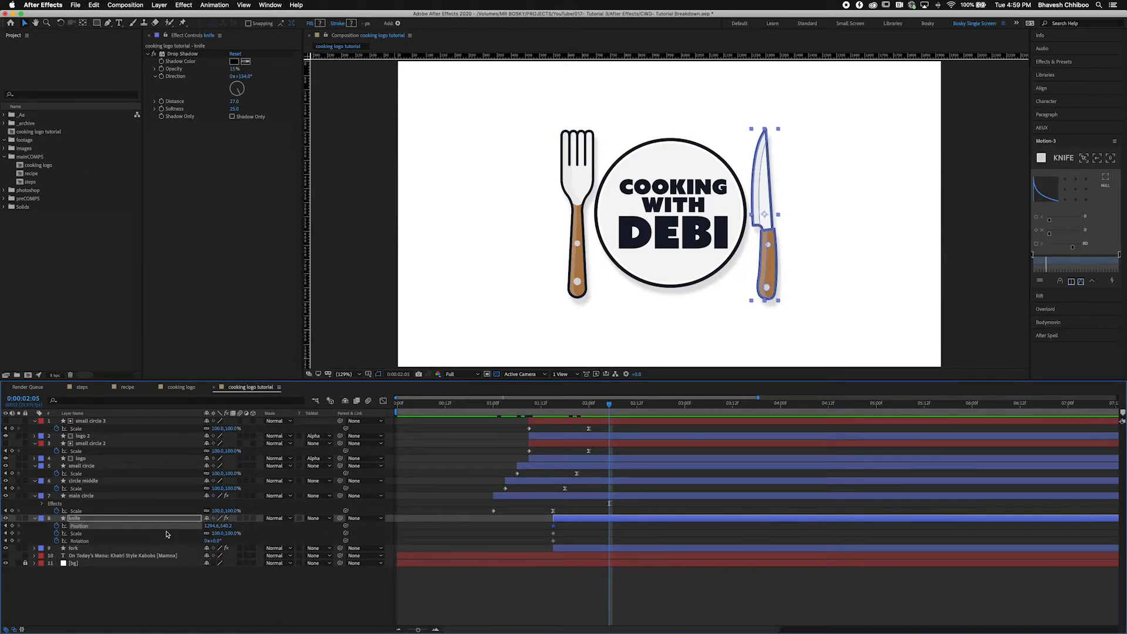
key(Return)
click(12, 525)
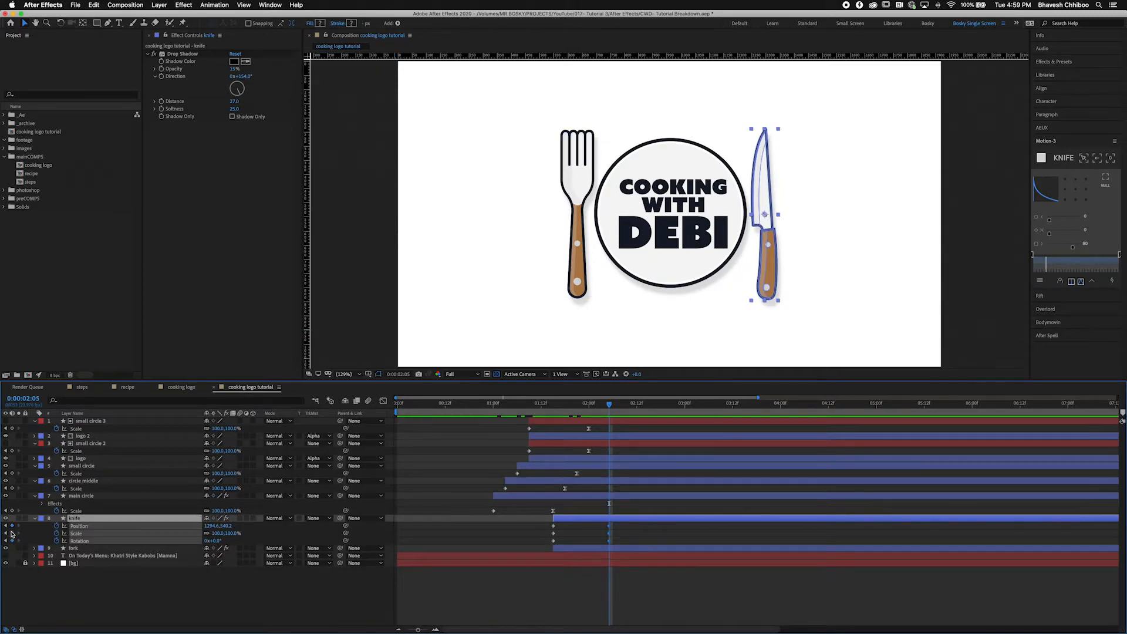
Step: At the knife's first keyframes, move the knife horizontally to the plate's centre, at Position about 960, 540
click(5, 526)
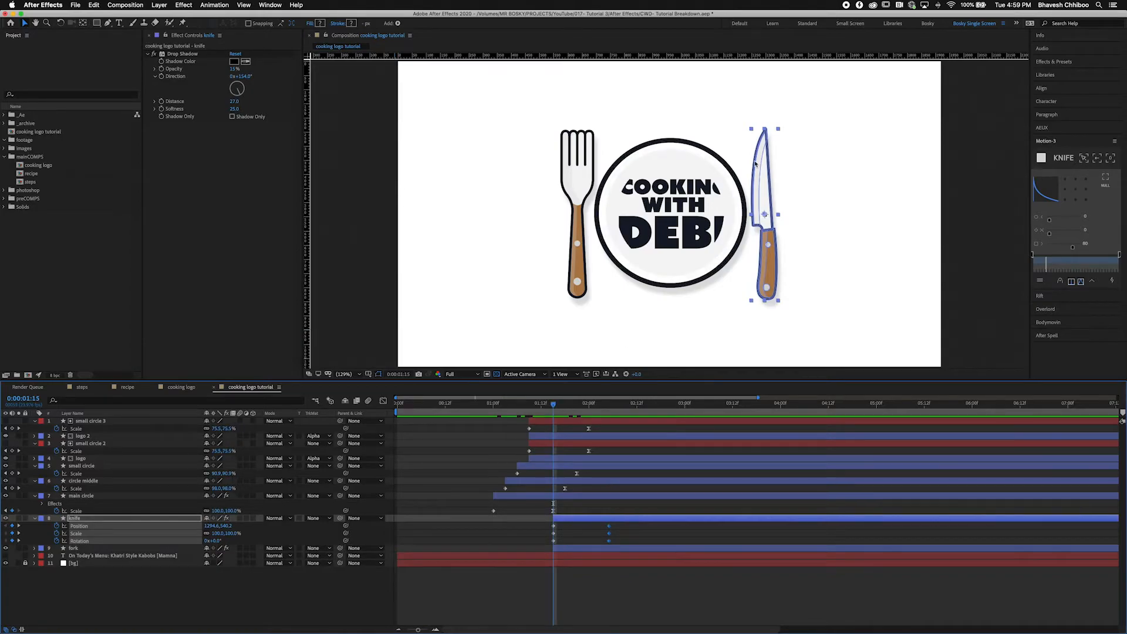
scroll(754, 205, up, 2)
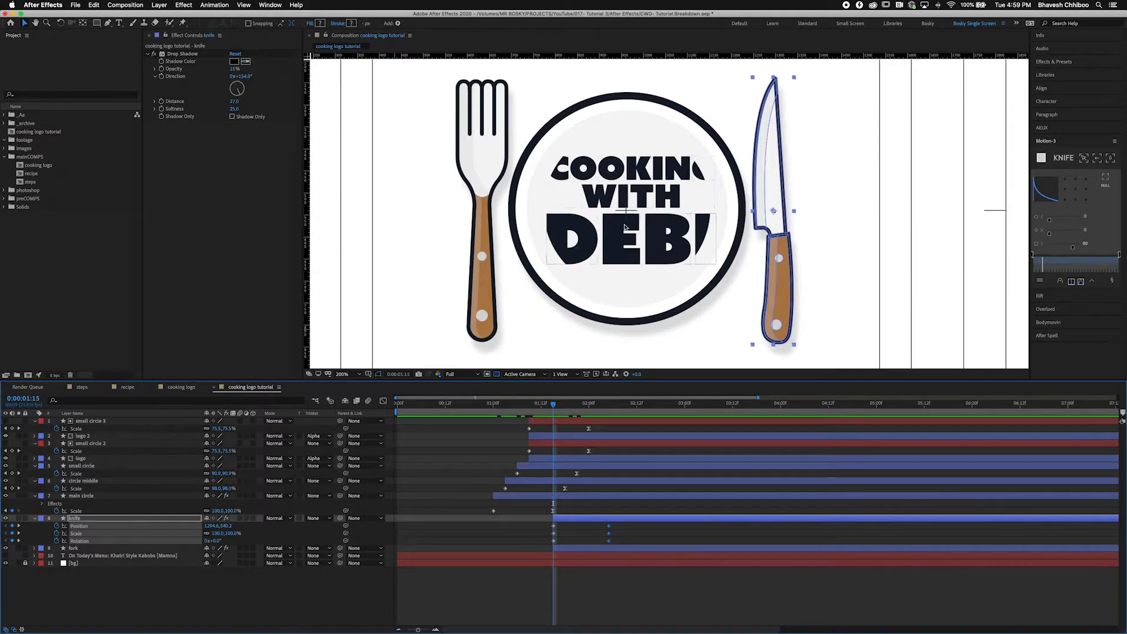
drag(773, 213, 625, 213)
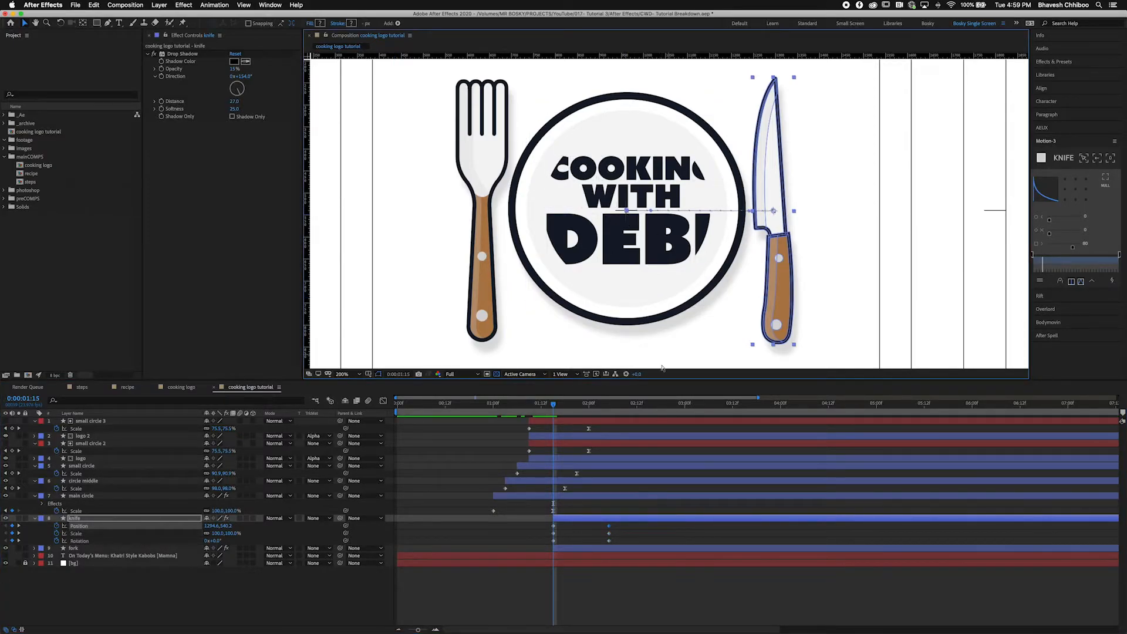
click(573, 530)
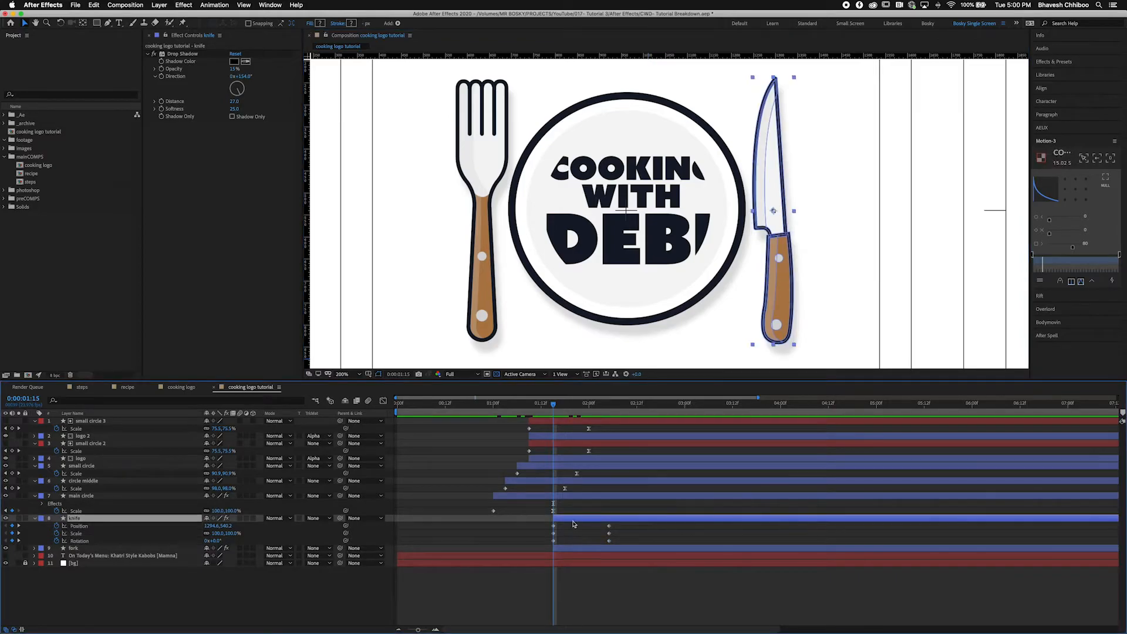
click(569, 543)
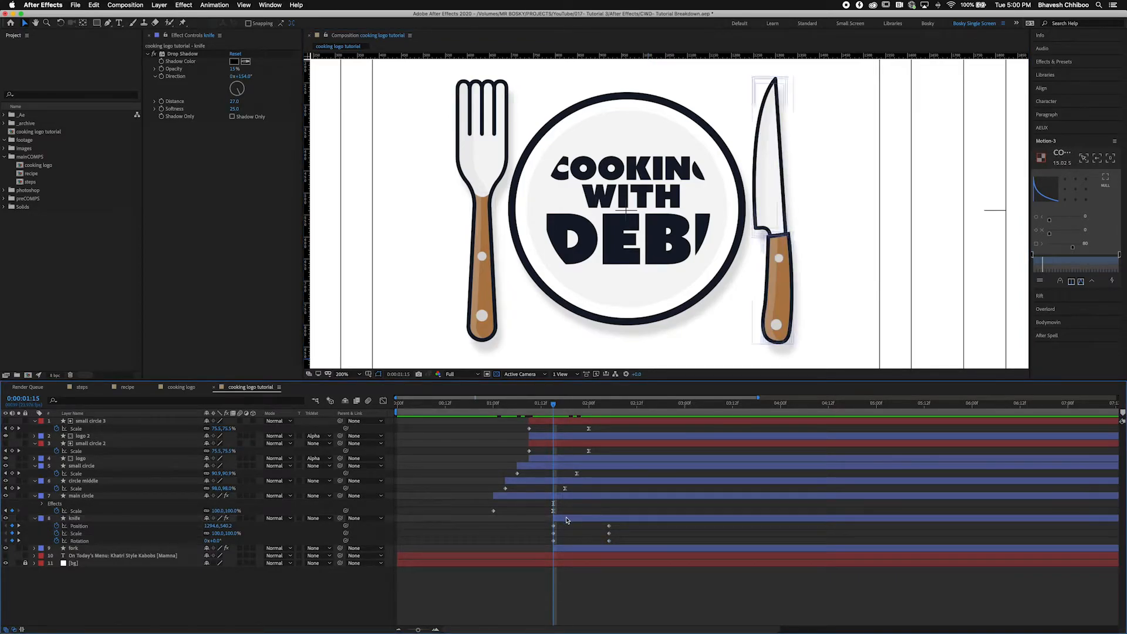
click(573, 518)
key(shift+Left)
key(shift+Left)
key(shift+Left)
key(shift+Left)
key(shift+Left)
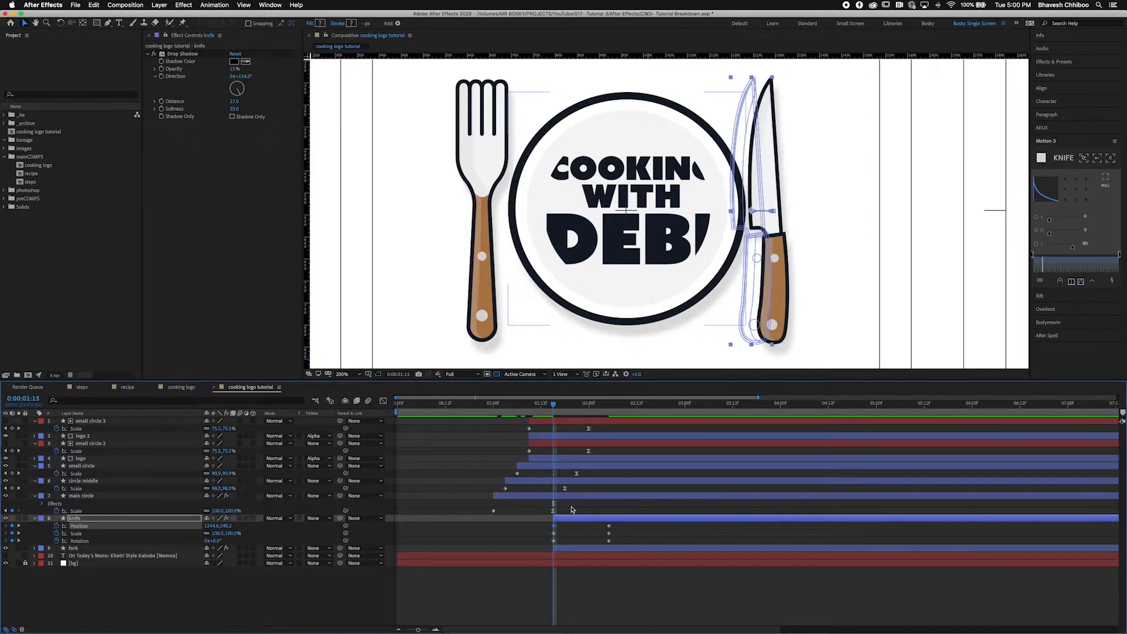
drag(755, 155, 628, 155)
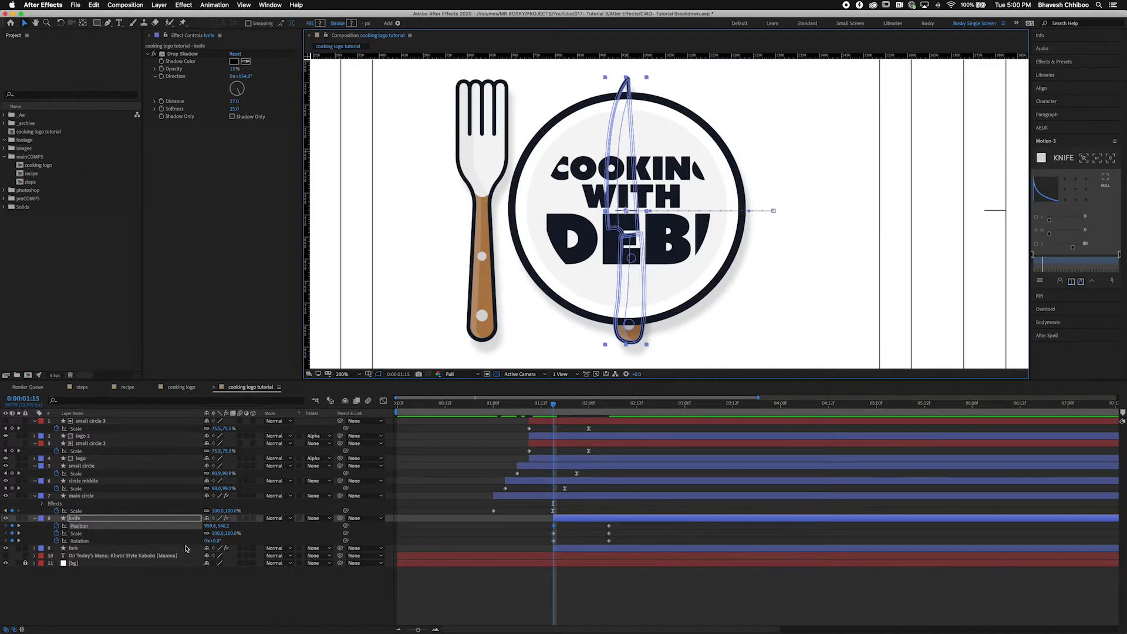
click(217, 540)
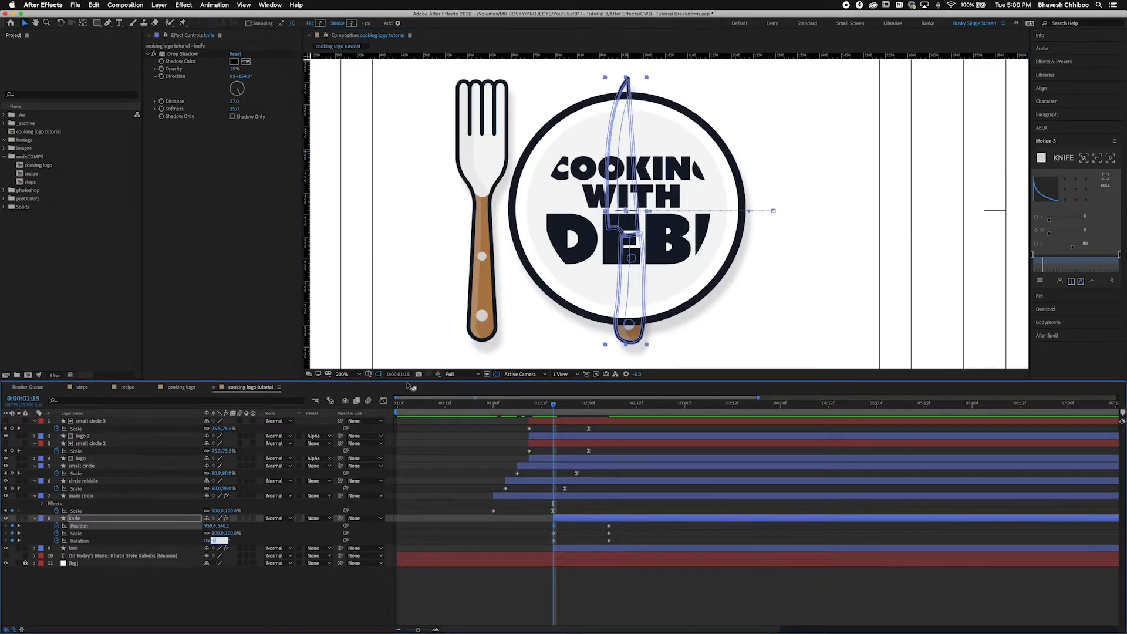
text(45)
key(Return)
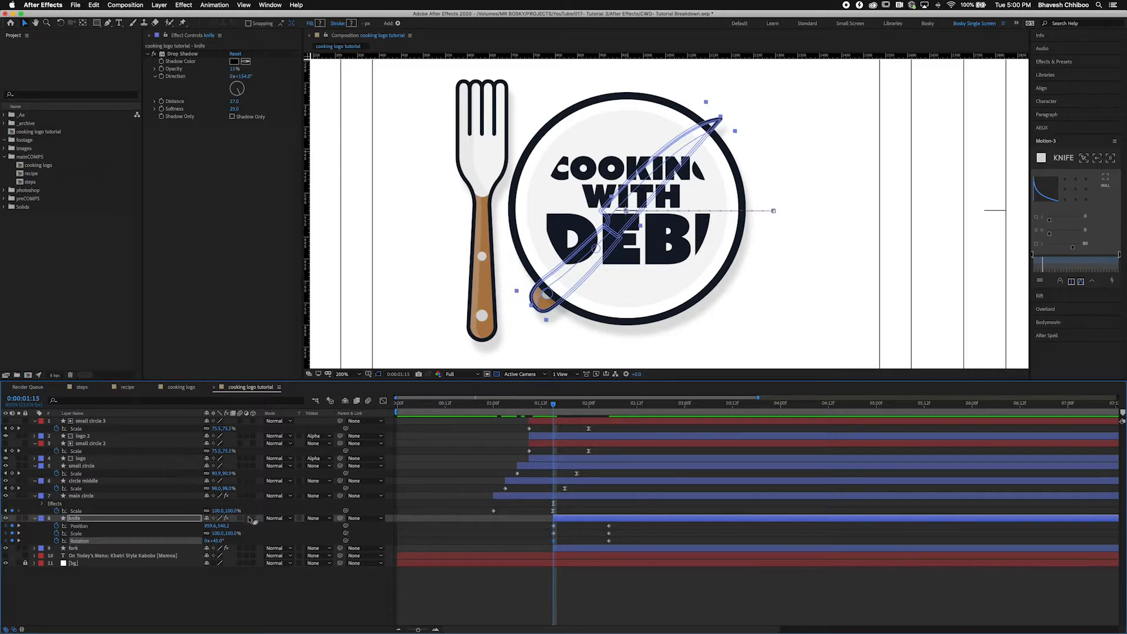
key(super+z)
Step: Set the knife's starting Rotation to -45° and its Scale to 25%
click(222, 540)
text(-4)
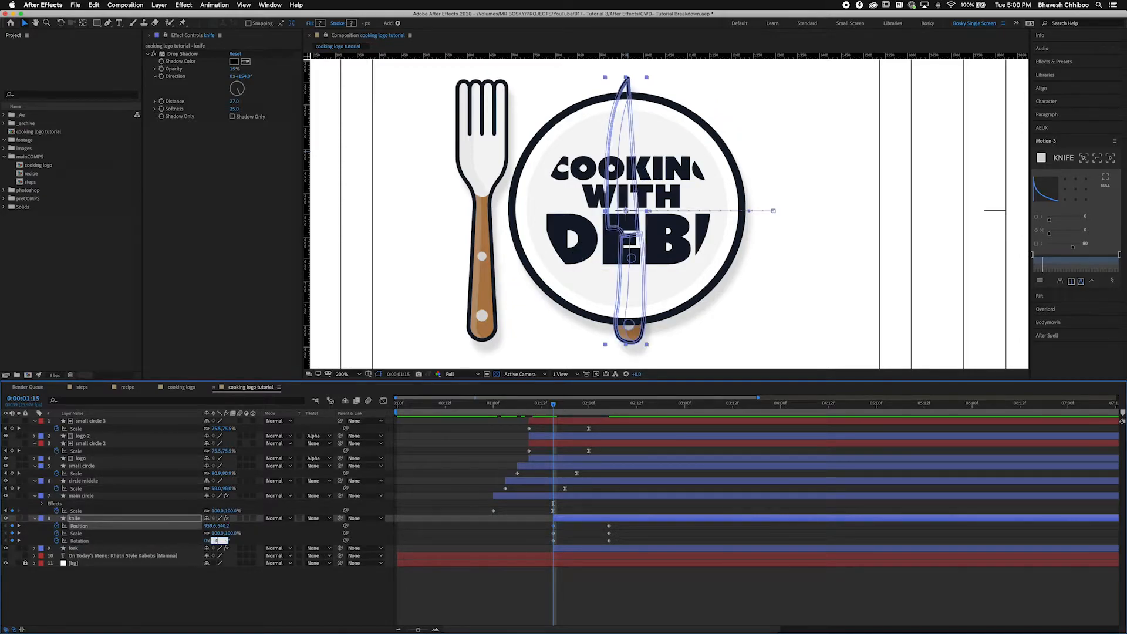
text(5)
key(shift+Tab)
key(Return)
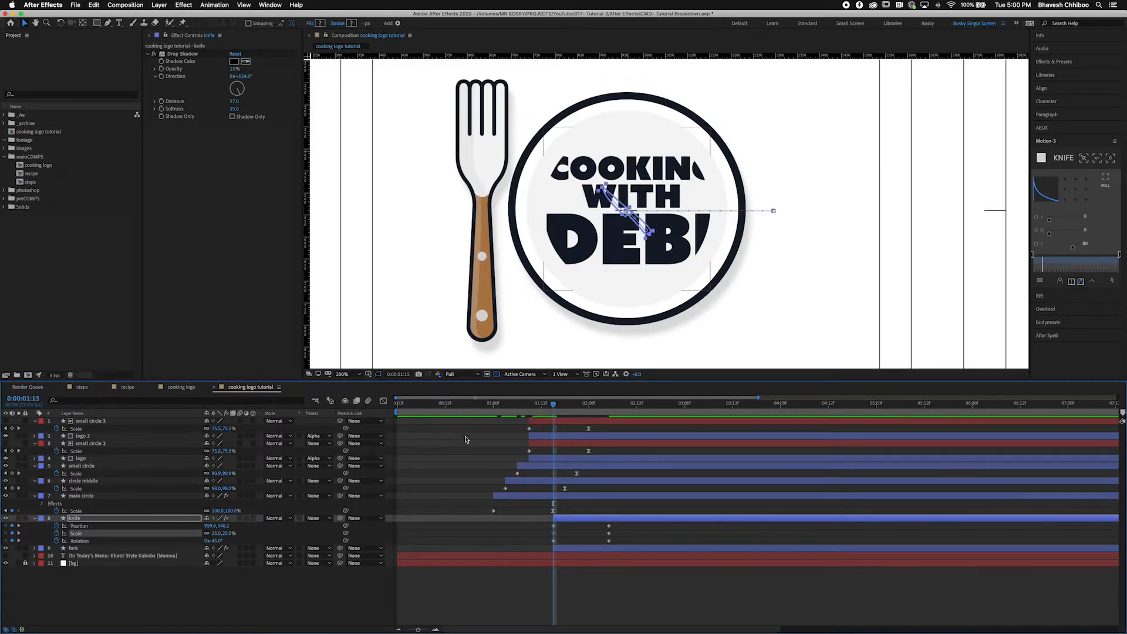
Step: Ease the knife's three end keyframes with Motion-3 and bend the end of its motion path upward into a curve
drag(624, 521, 600, 547)
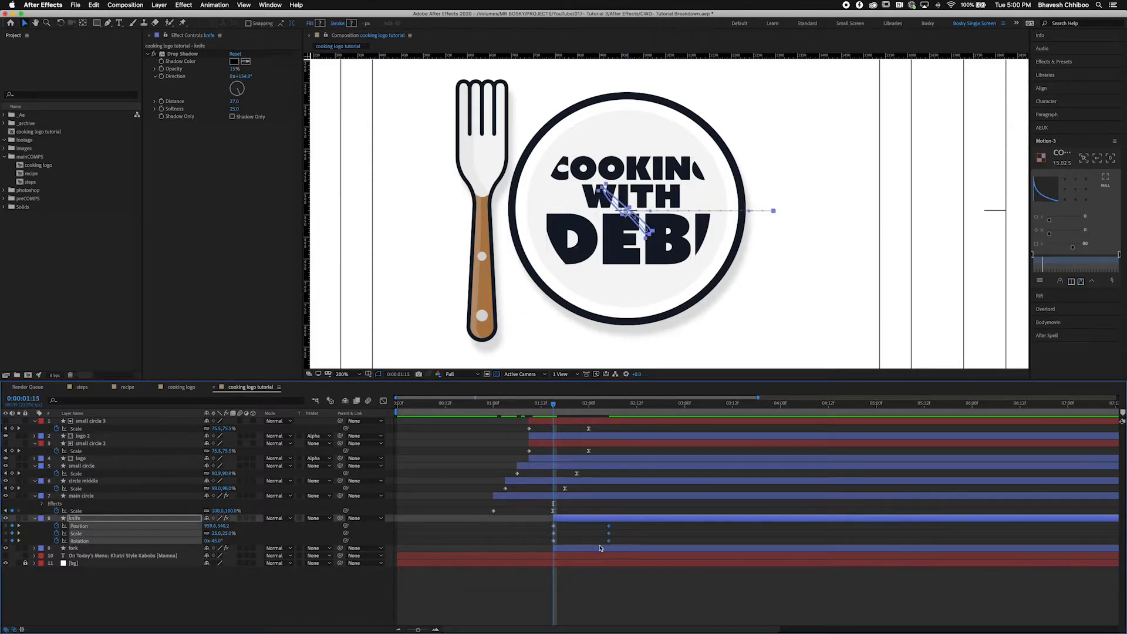
click(1074, 249)
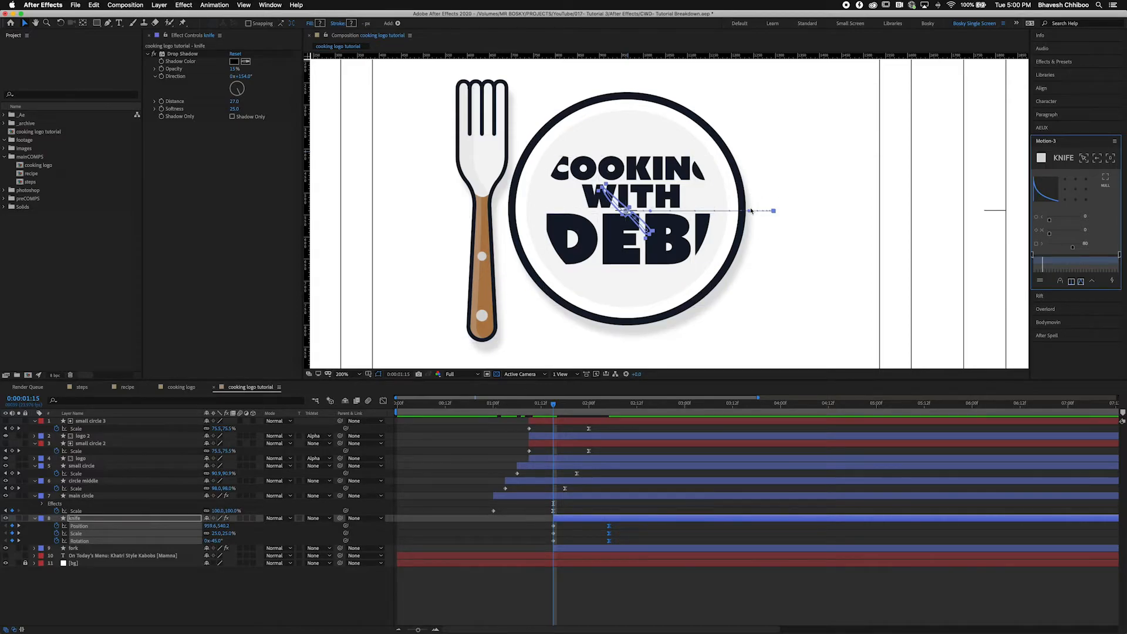
drag(749, 210, 736, 173)
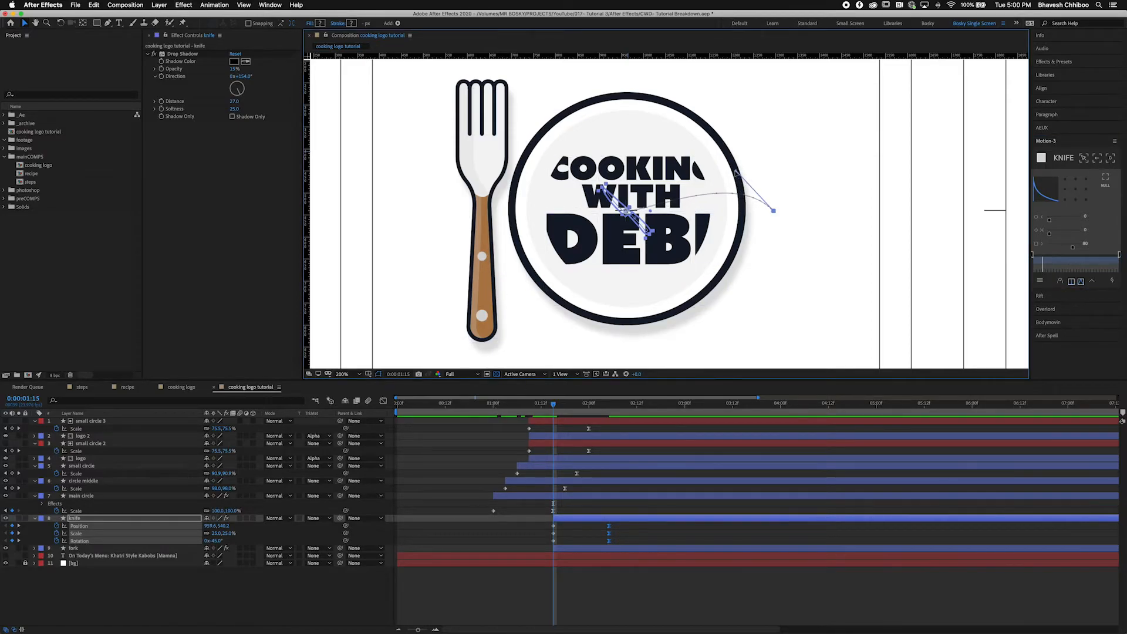
Step: Reshape the knife's motion path handles into a rounded upward arc from the plate's centre to its end position
drag(654, 207, 759, 161)
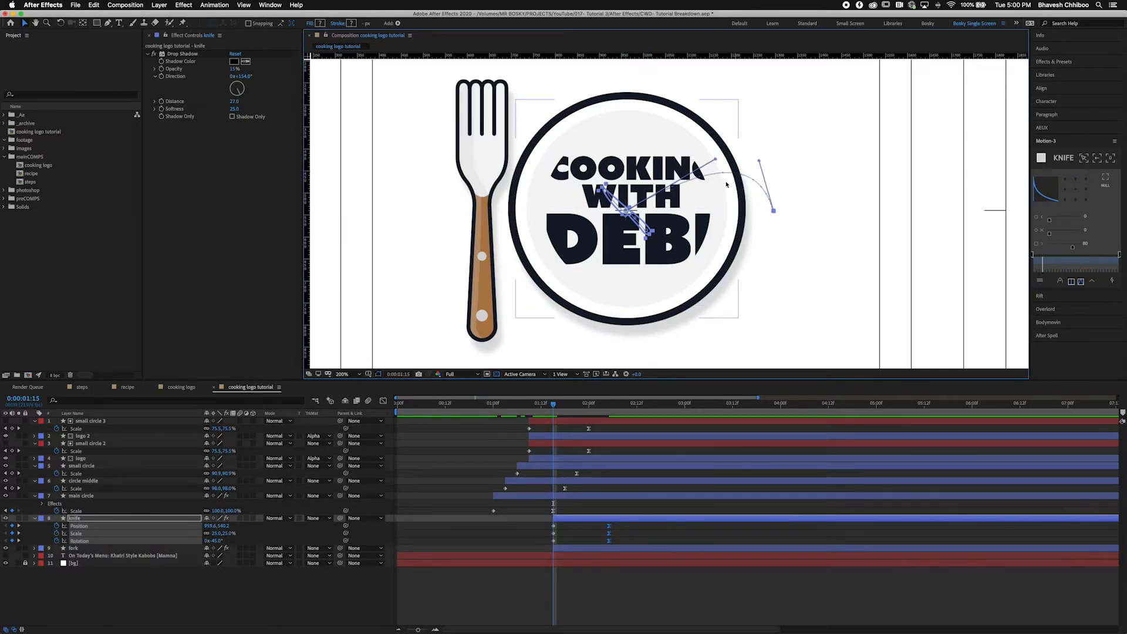
mouse_move(553, 405)
mouse_down()
mouse_move(613, 412)
mouse_move(537, 413)
mouse_move(553, 413)
mouse_up()
click(666, 579)
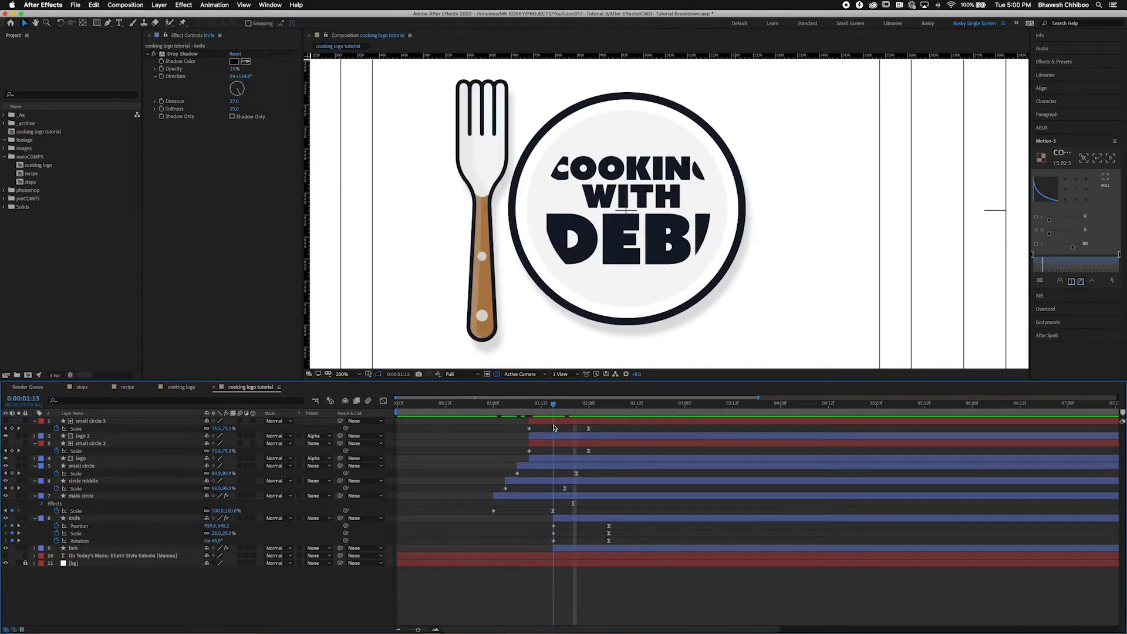
Step: Add Scale, Rotation and Position keyframes to the fork layer at 0:00:01:15
click(581, 546)
key(alt+s)
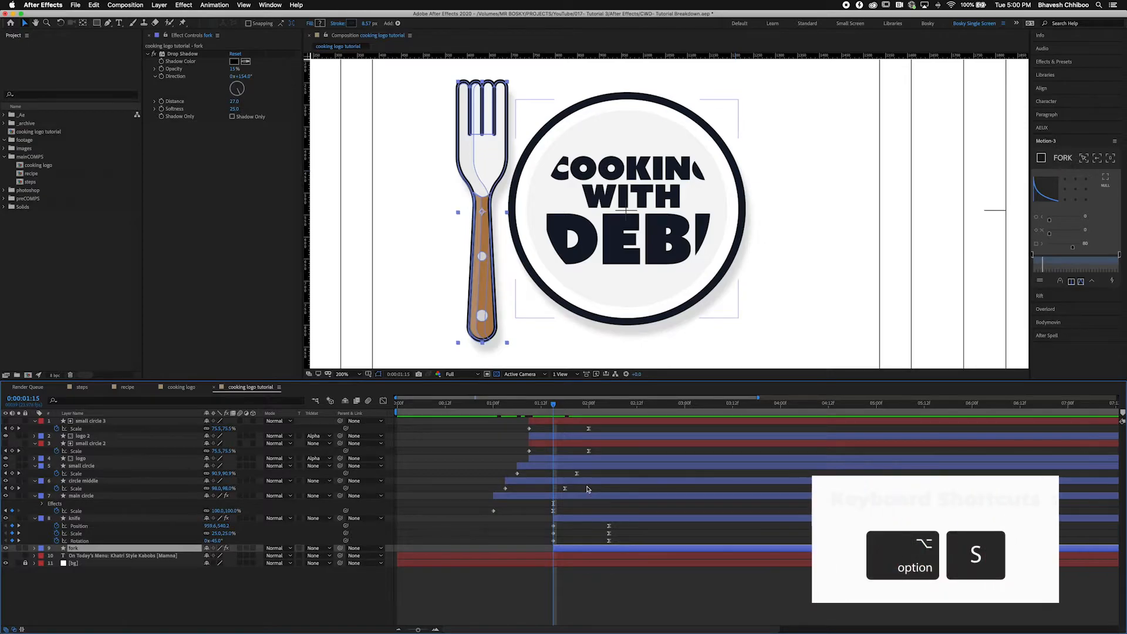
key(alt+r)
key(alt+p)
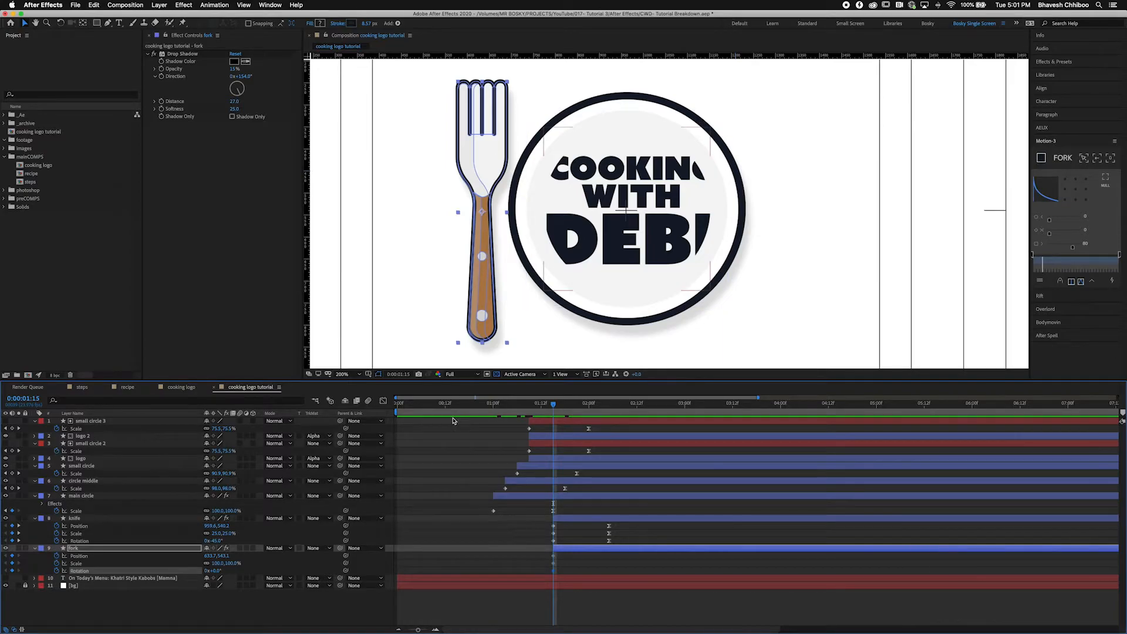
Step: Preview the animation and add matching Position, Scale and Rotation keyframes to the fork at 0:00:02:05
key(space)
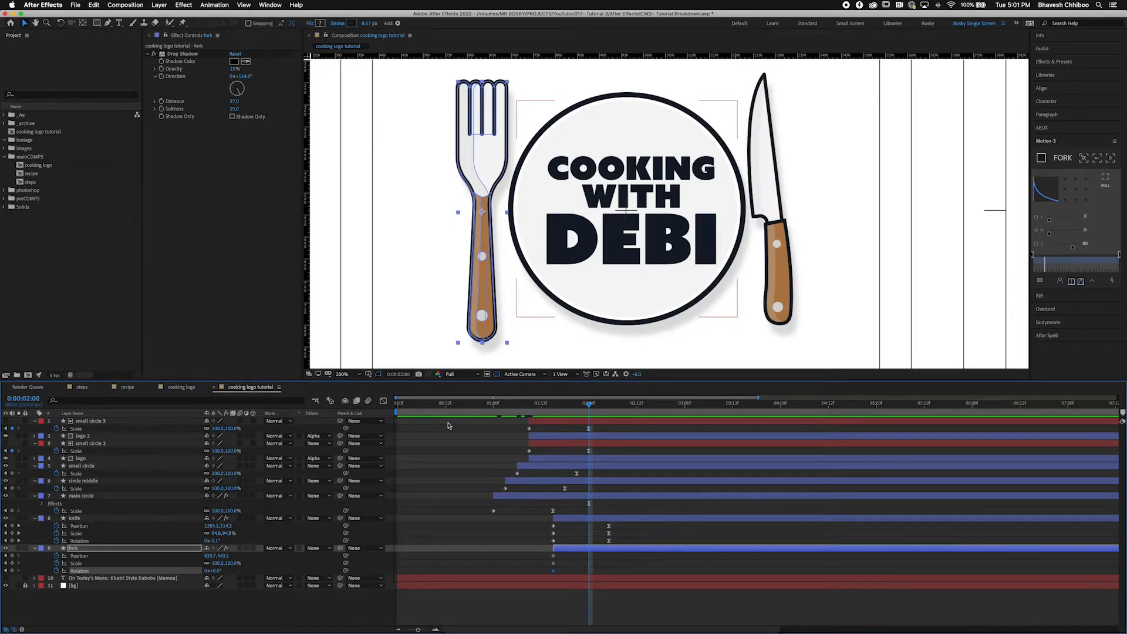
key(space)
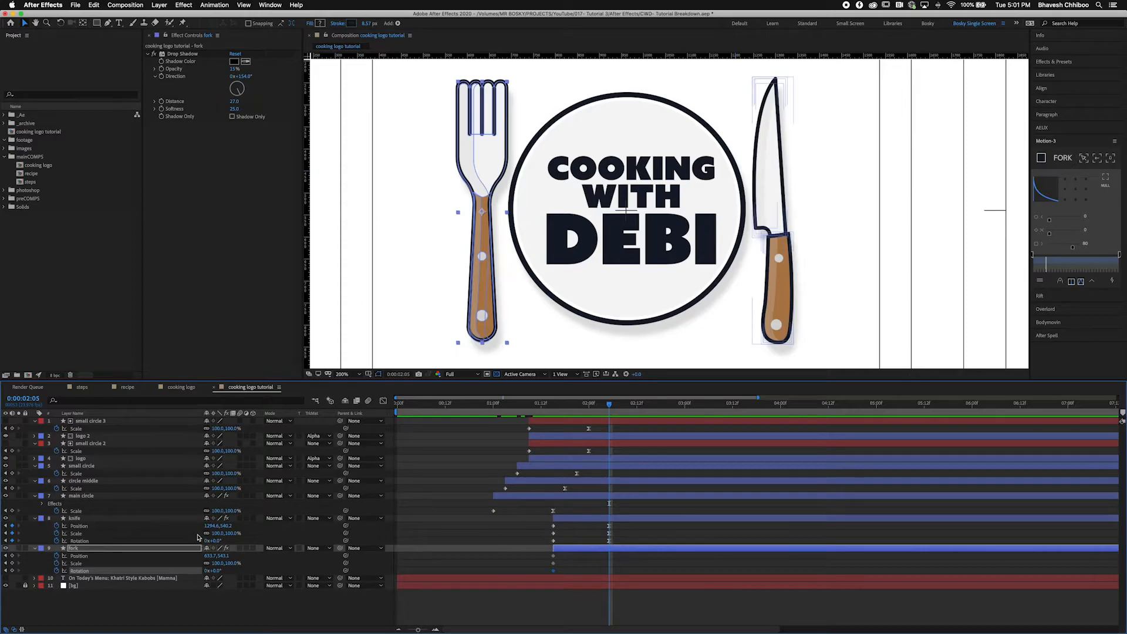
click(12, 555)
click(12, 563)
click(12, 569)
Step: At the fork's first keyframes, align the fork to the composition's horizontal and vertical centre
click(7, 561)
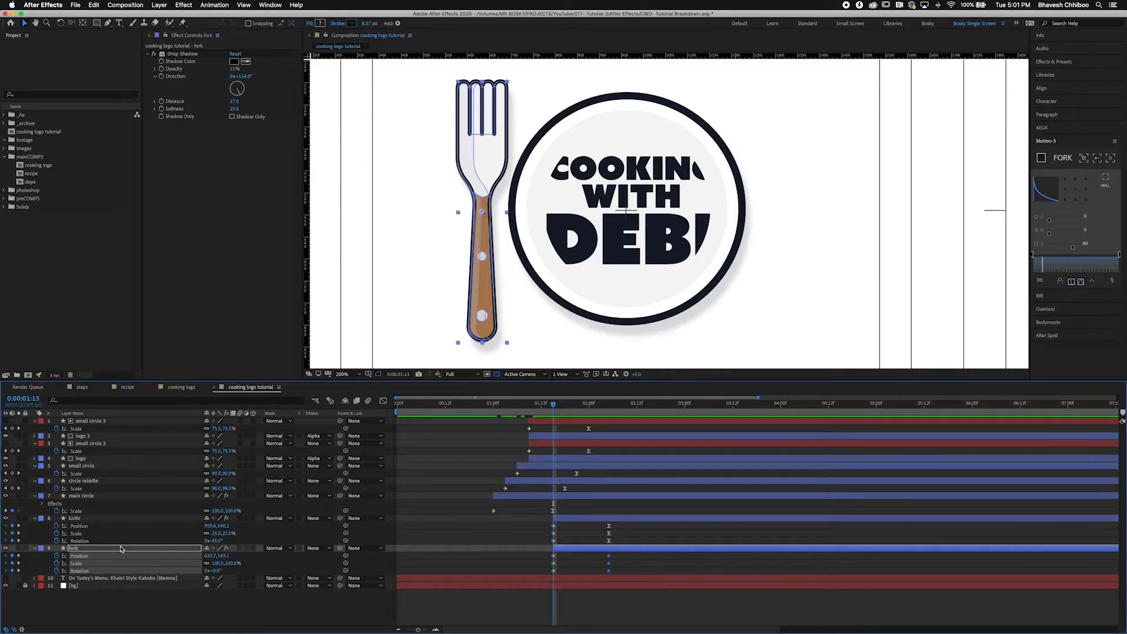
click(113, 545)
click(1048, 88)
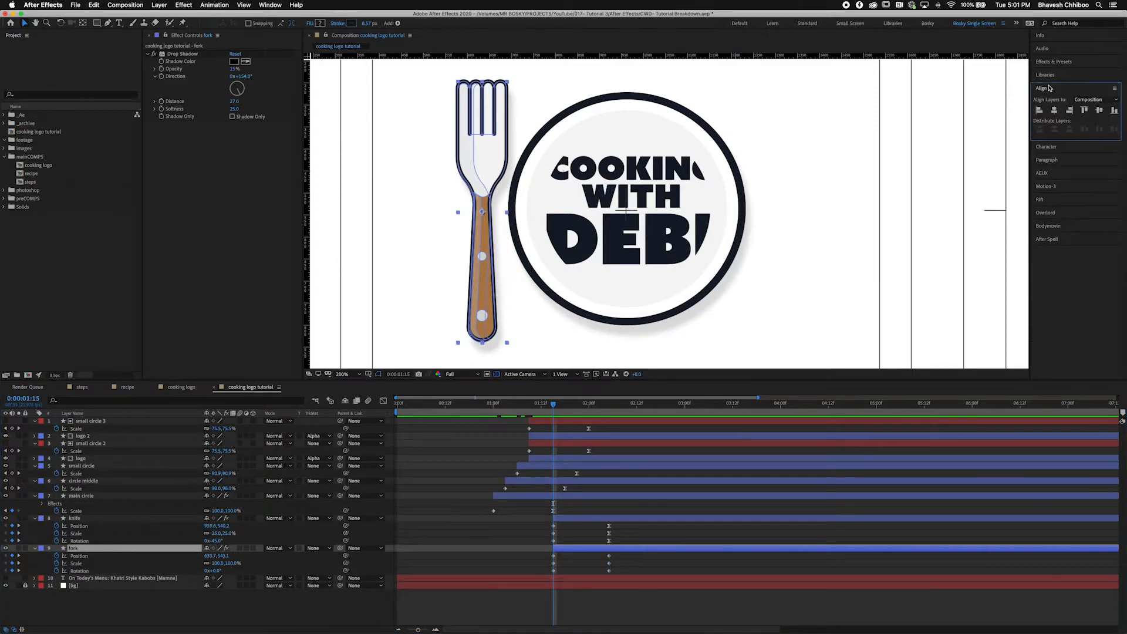
click(1055, 110)
click(1099, 110)
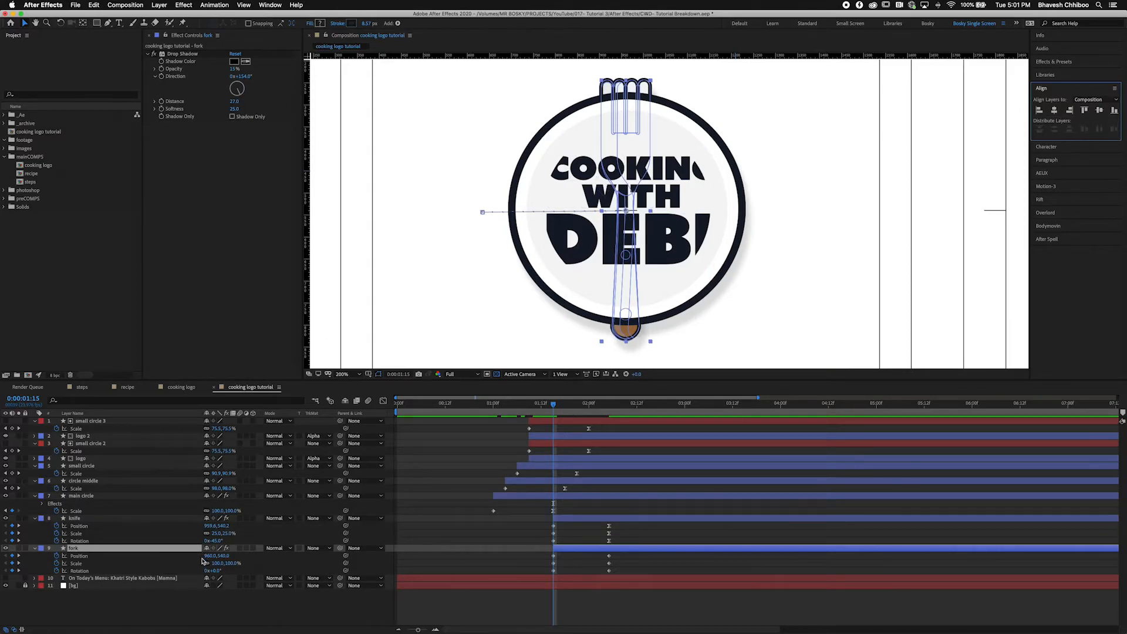
Step: Set the fork's starting Scale to 25% and its Rotation to 45°
click(217, 570)
click(218, 563)
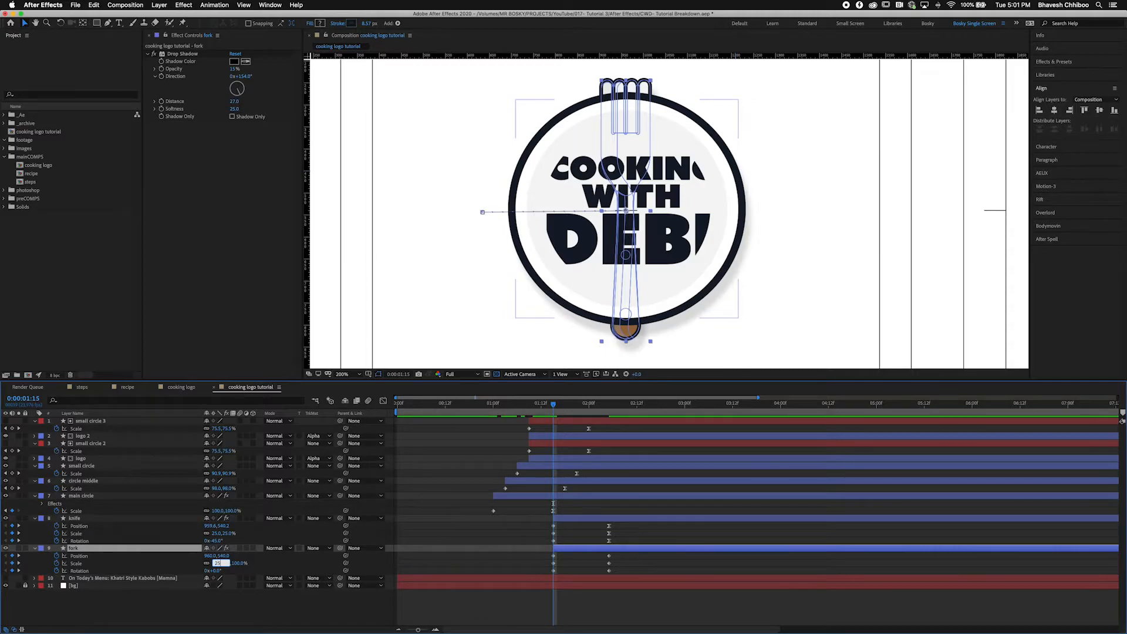
text(25)
key(Return)
click(216, 570)
key(Return)
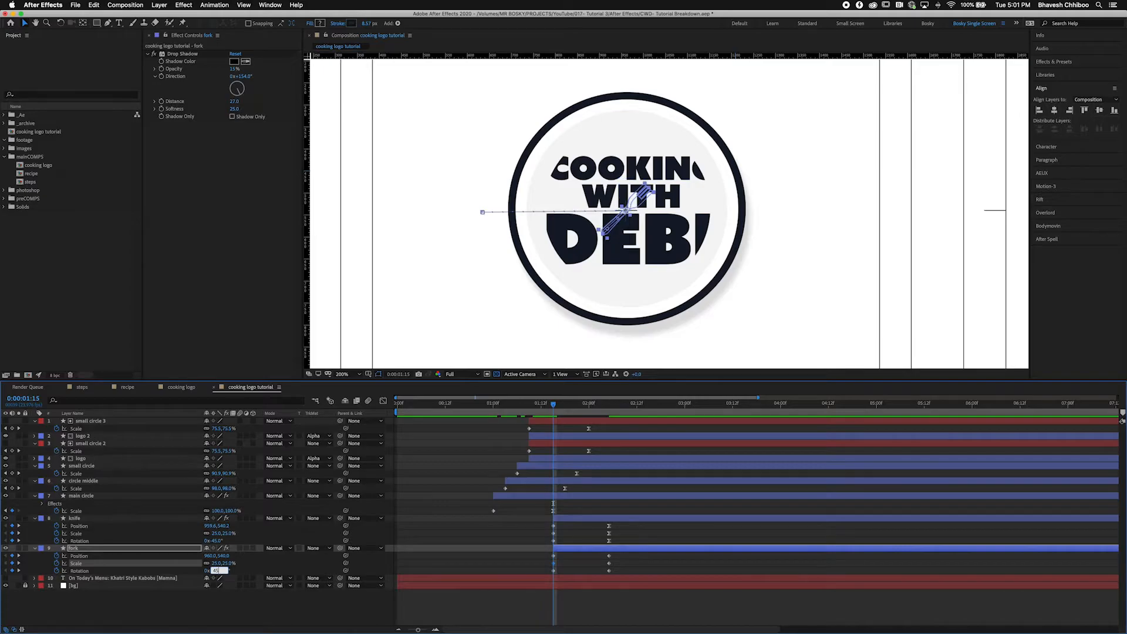
Step: Ease the fork's three end keyframes with Motion-3 and shift the knife layer to start three frames after the fork
drag(632, 557, 581, 574)
click(1043, 186)
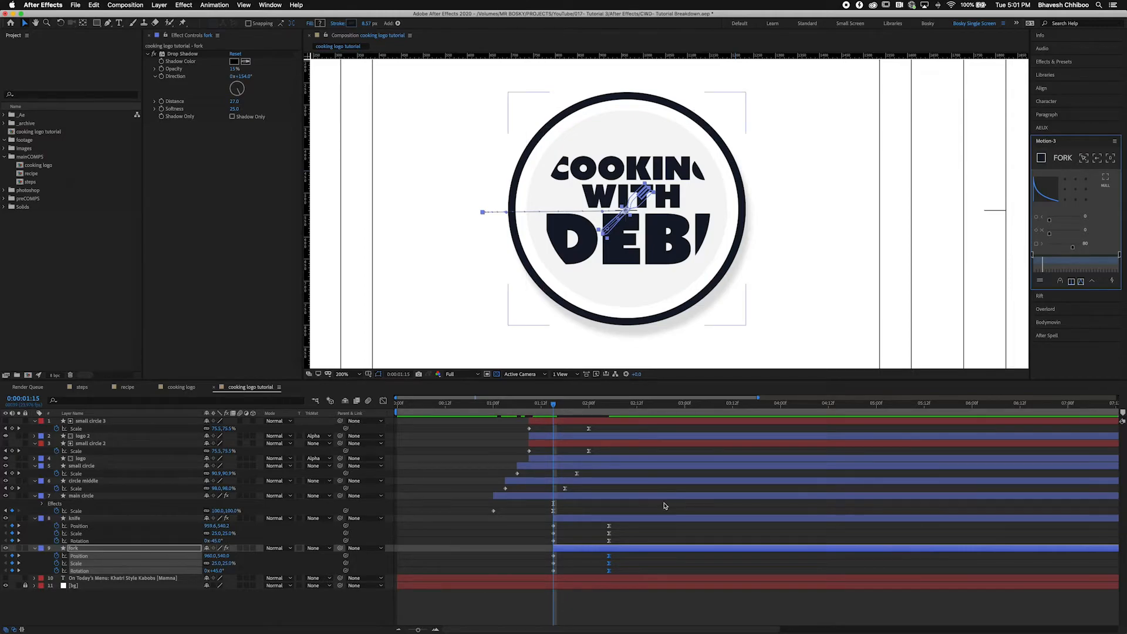
scroll(636, 509, up, 1)
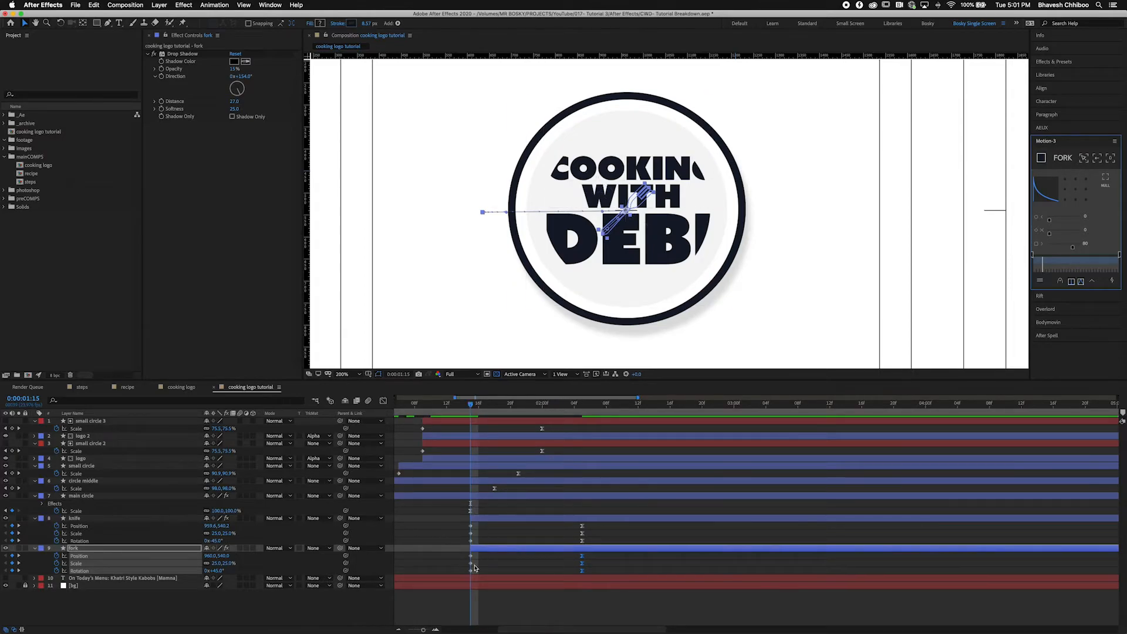
drag(477, 519, 500, 520)
scroll(437, 452, down, 2)
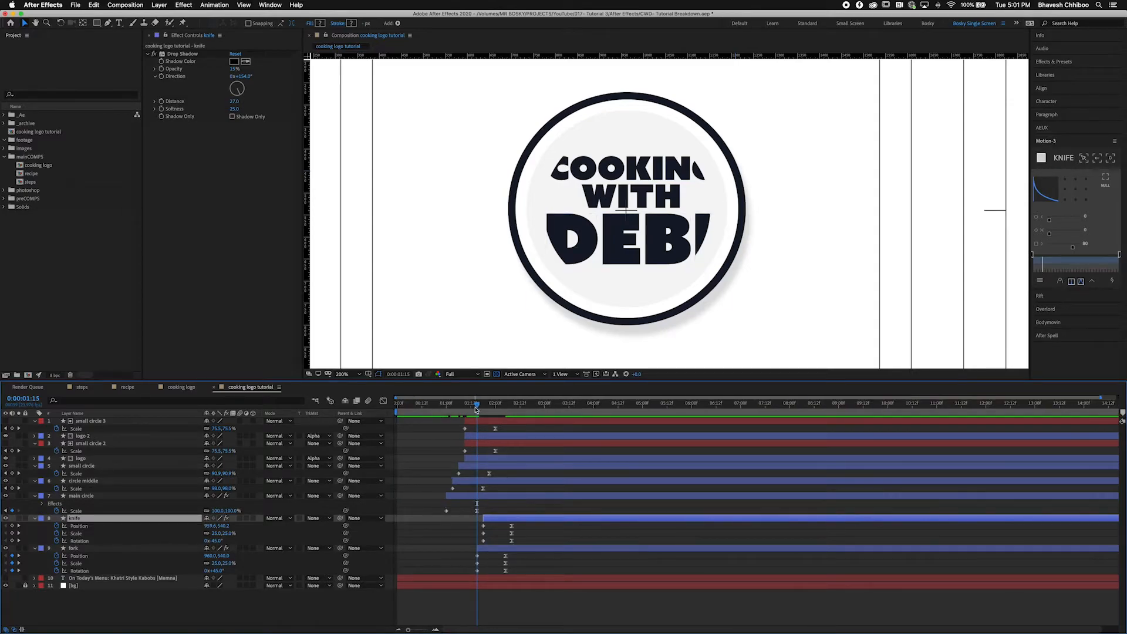
Step: Preview the plate, fork and knife animation with the whole composition in view
click(437, 452)
drag(476, 404, 537, 422)
scroll(583, 421, down, 1)
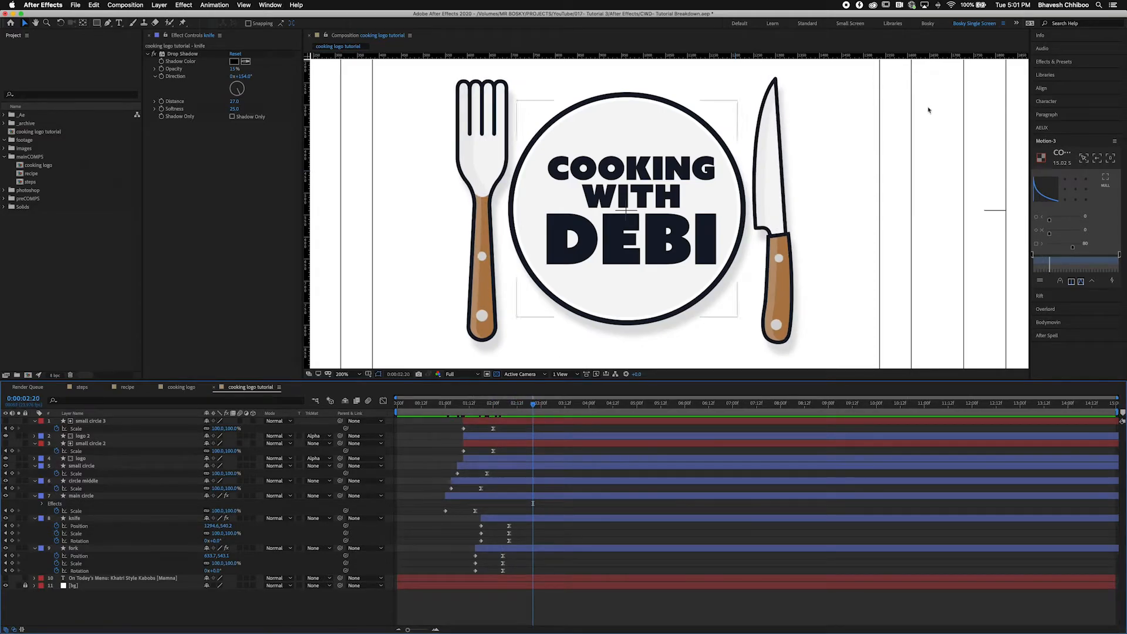
scroll(668, 248, down, 2)
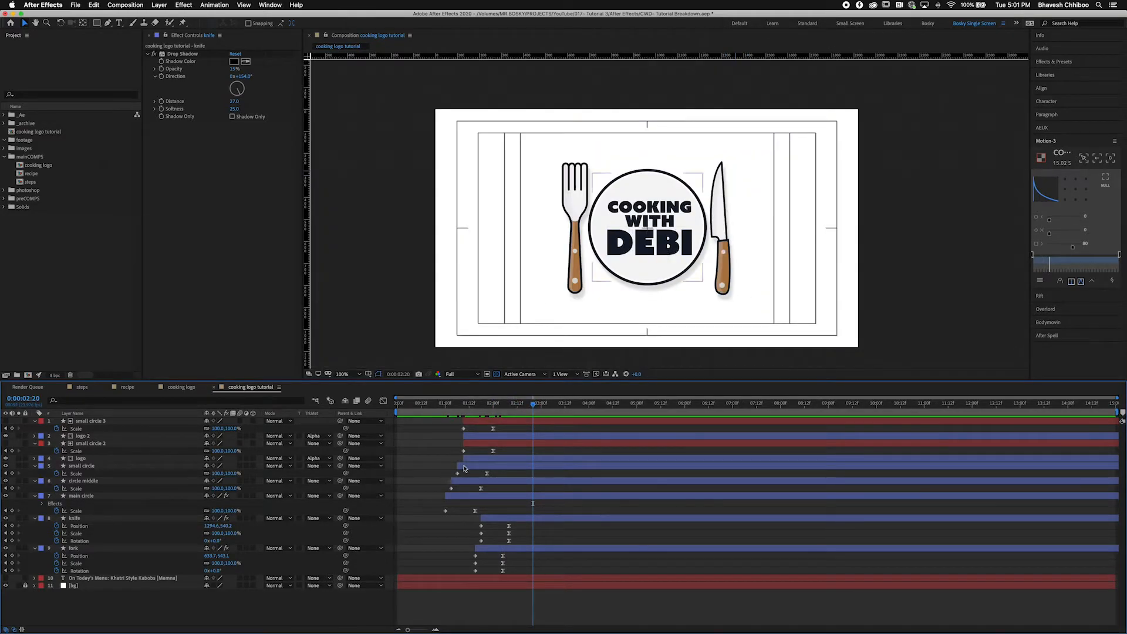
drag(490, 404, 467, 404)
key(space)
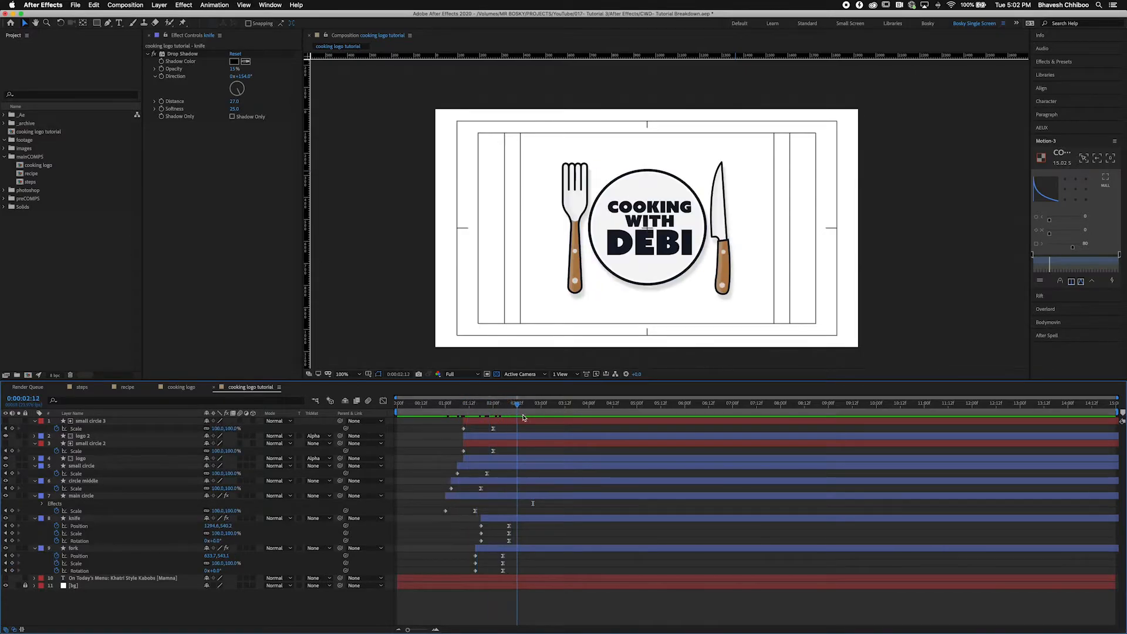
Step: Make the menu text layer visible and trim its start to 0:00:02:08, using the cooking logo composition as timing reference
click(6, 578)
click(181, 387)
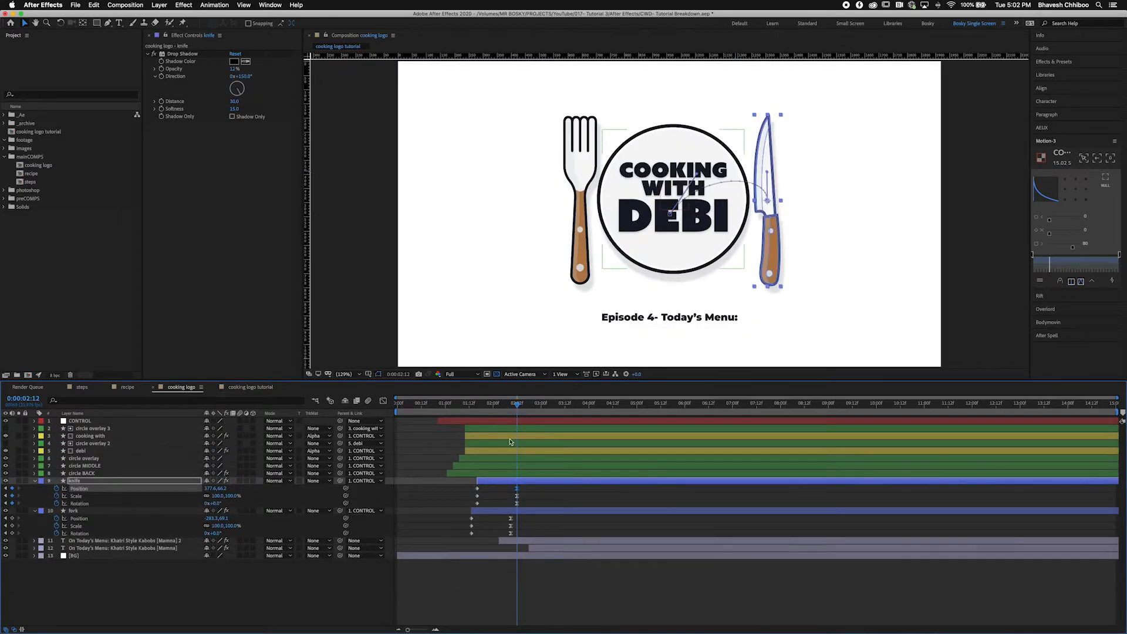
drag(516, 405, 546, 419)
click(249, 388)
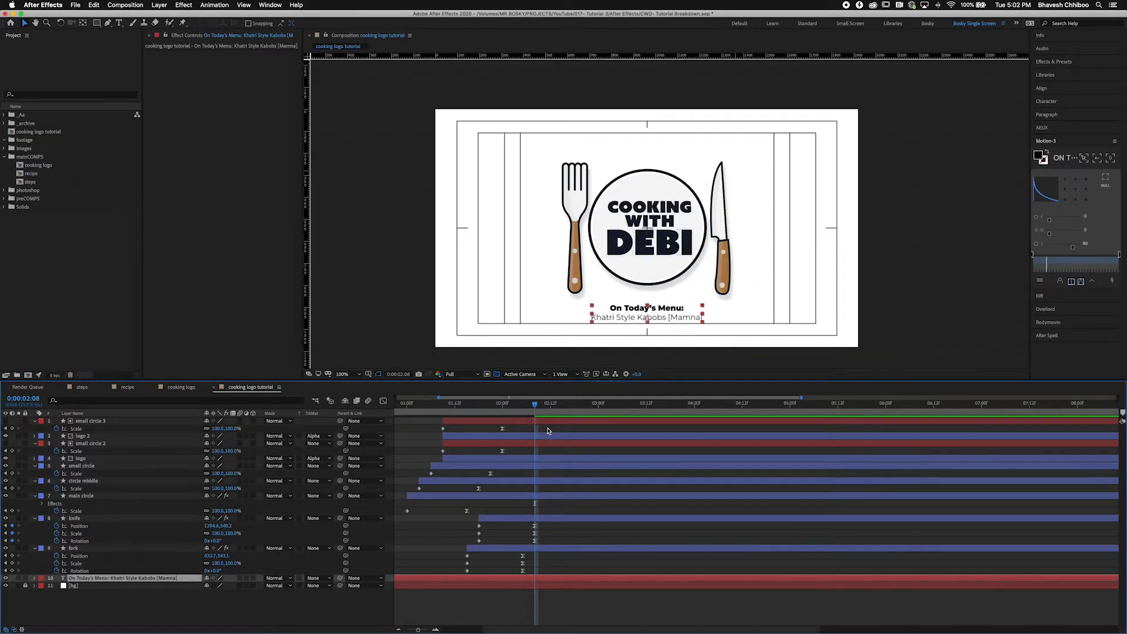
key(alt+[)
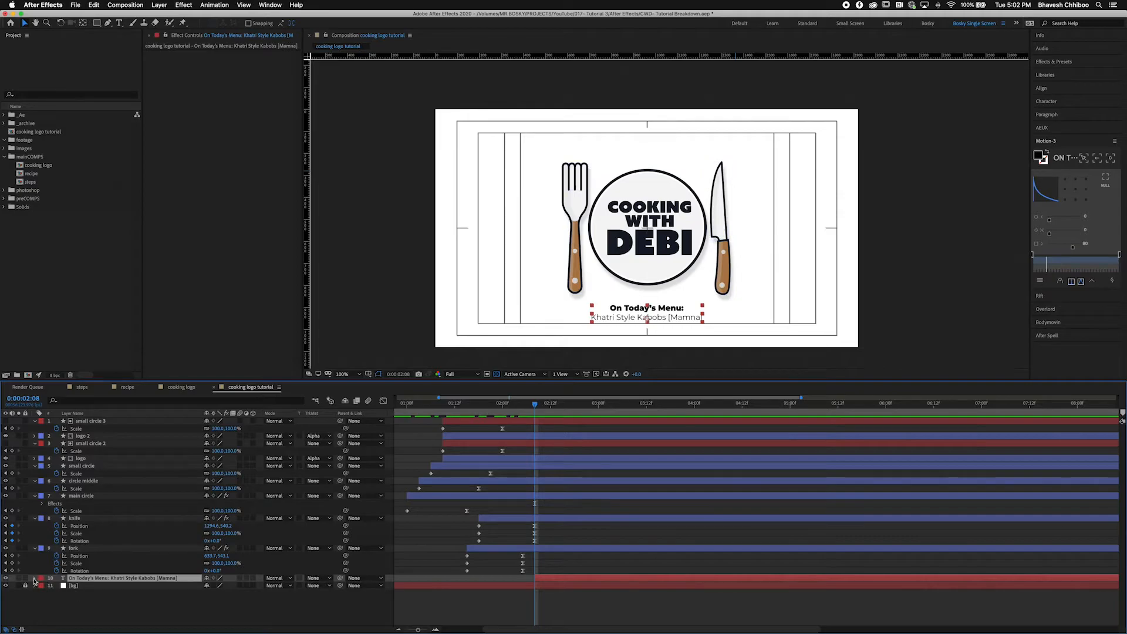
Step: Collapse all layer properties and add a Position text animator to the menu text layer
click(238, 608)
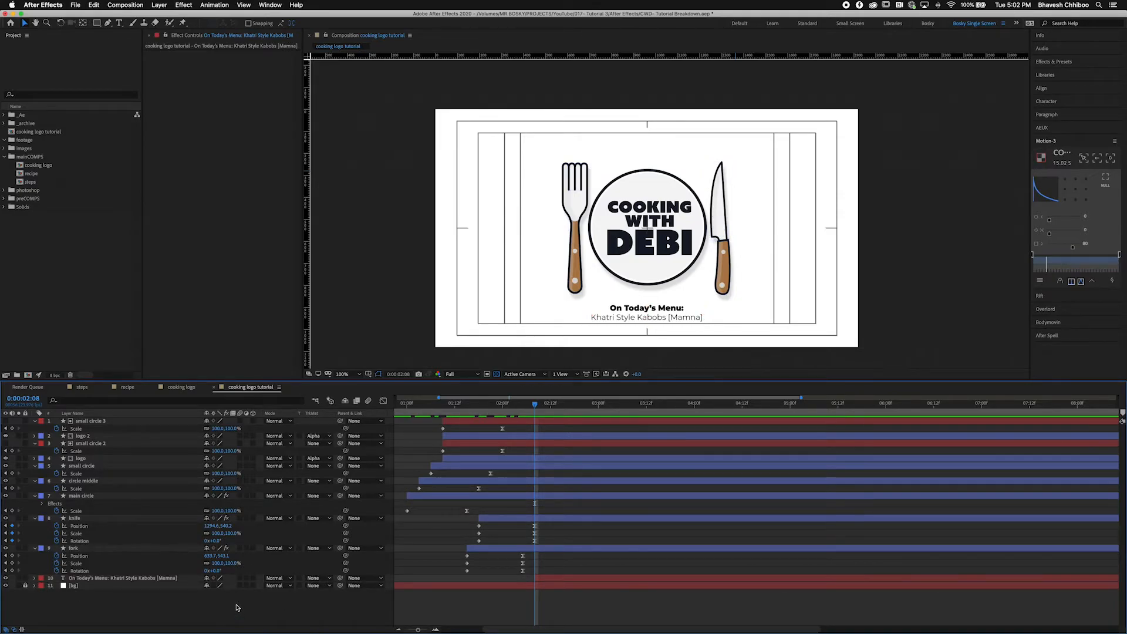
key(u)
click(547, 489)
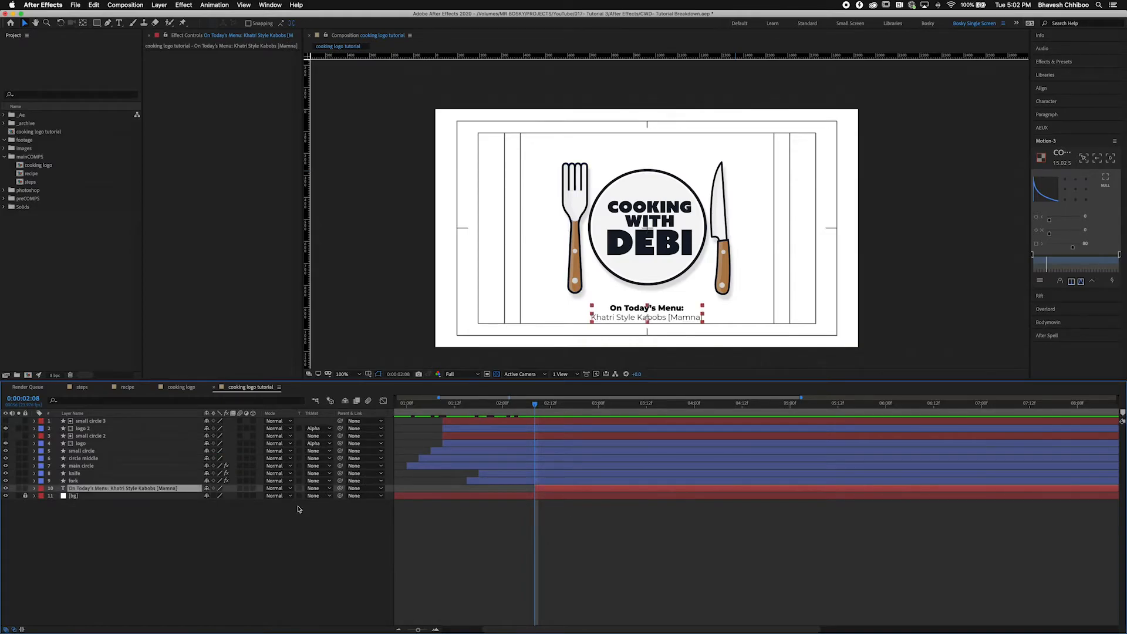
click(35, 488)
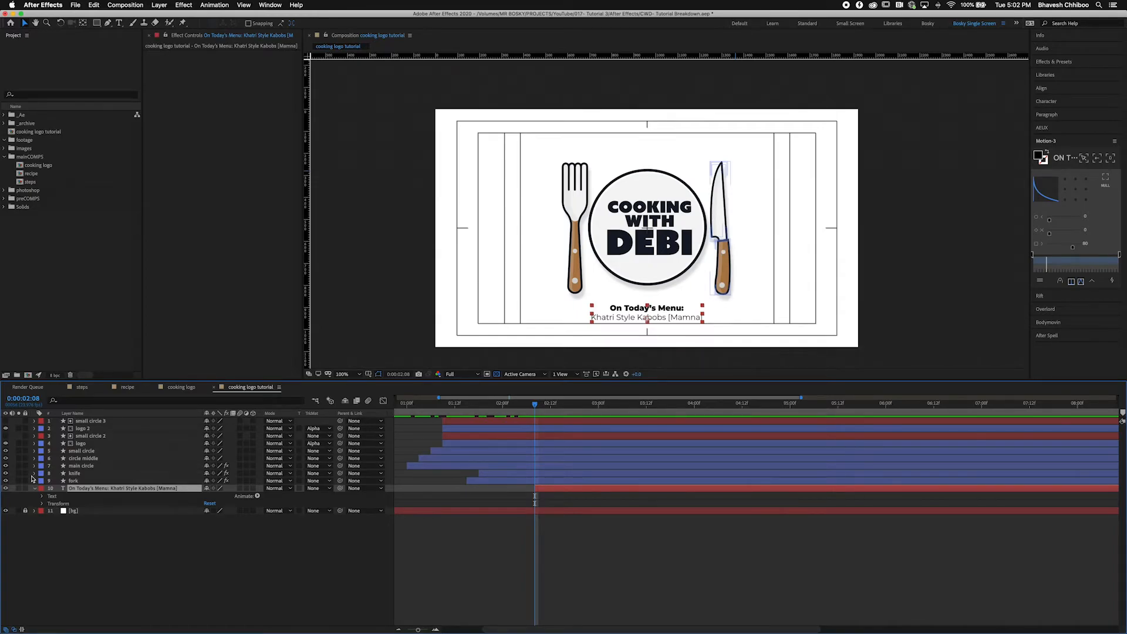
click(257, 496)
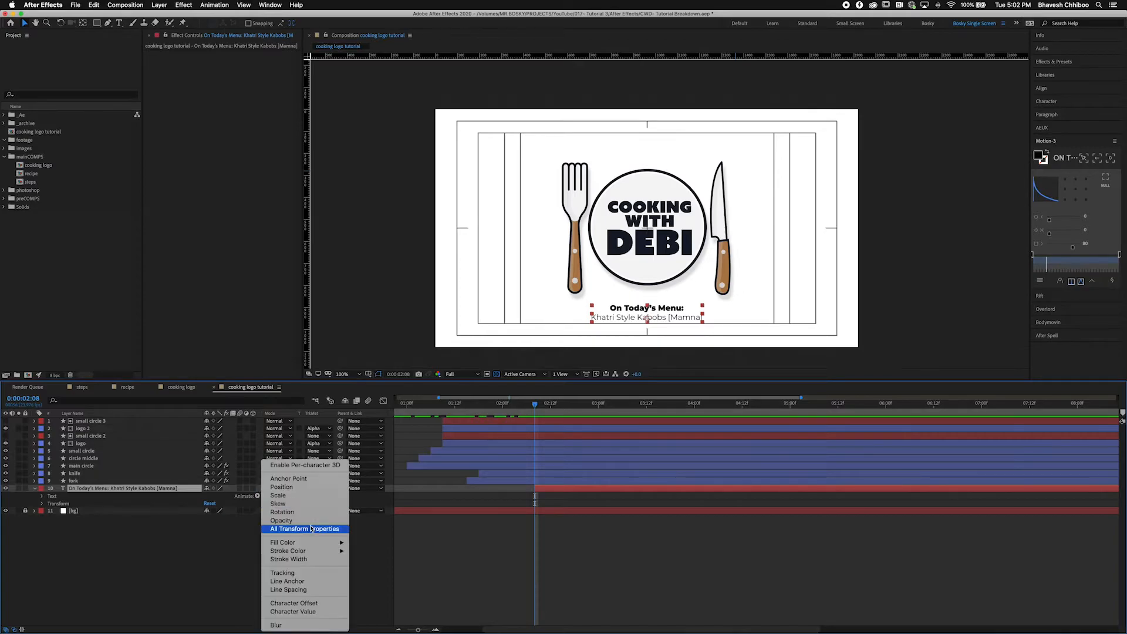
click(302, 488)
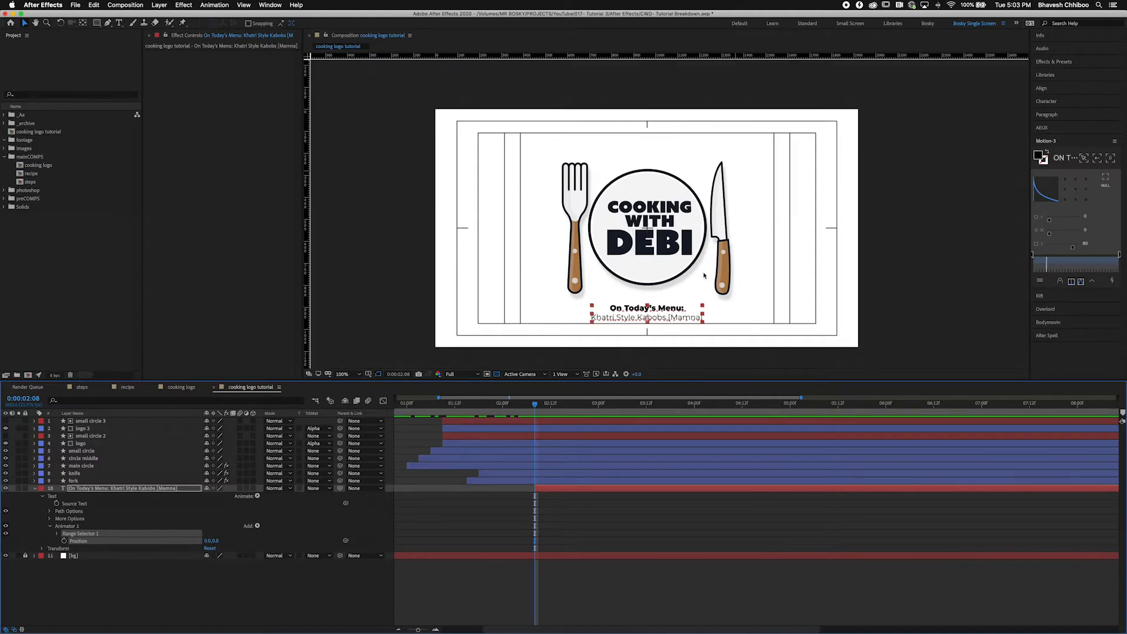
Step: Set the text animator's Position to 0, 50 to lower the menu text
key(period)
scroll(667, 311, down, 6)
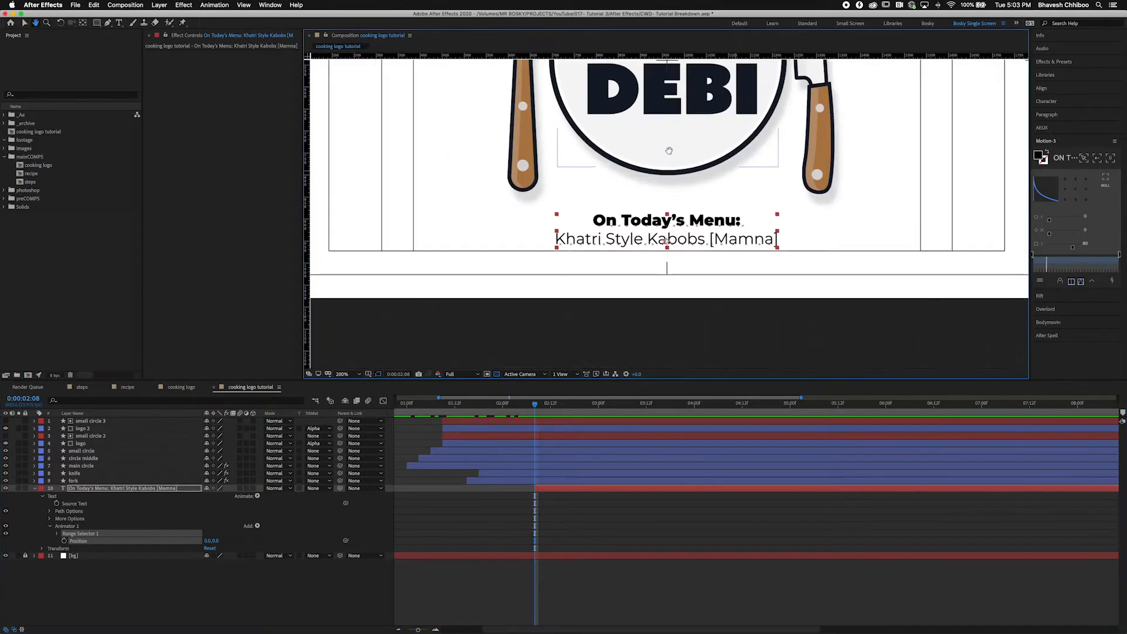
key(v)
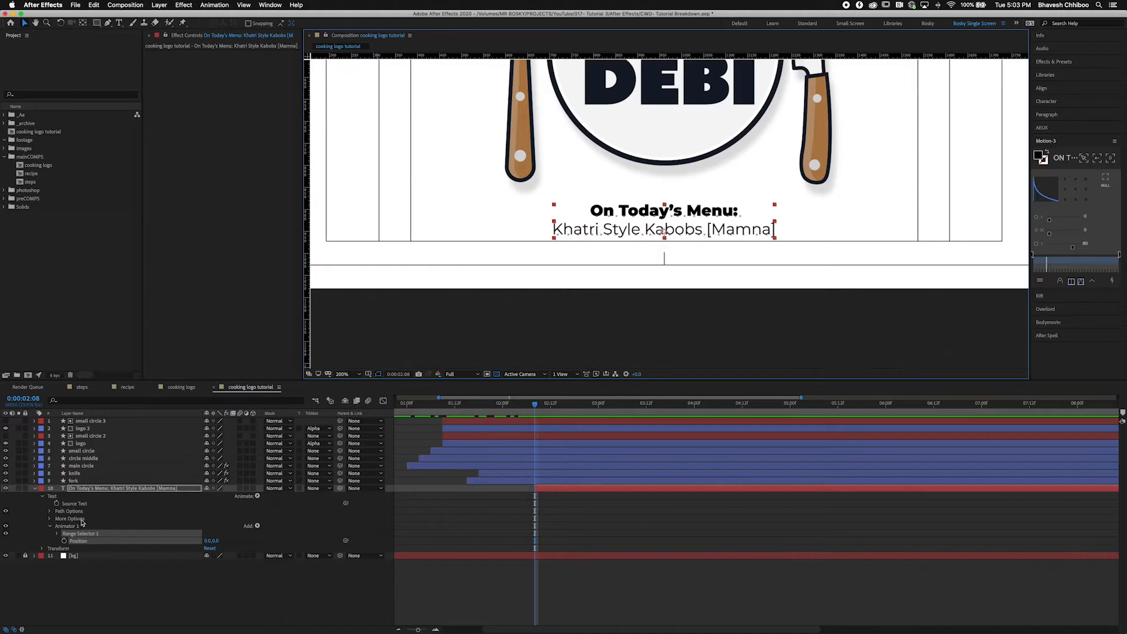
click(215, 541)
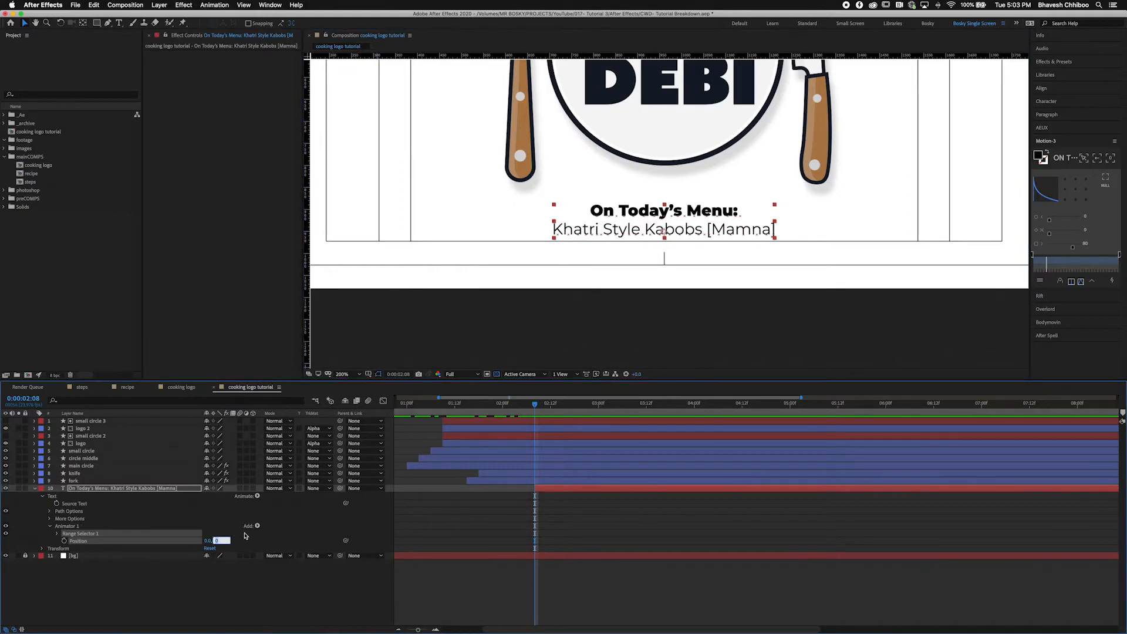
text(50)
key(Return)
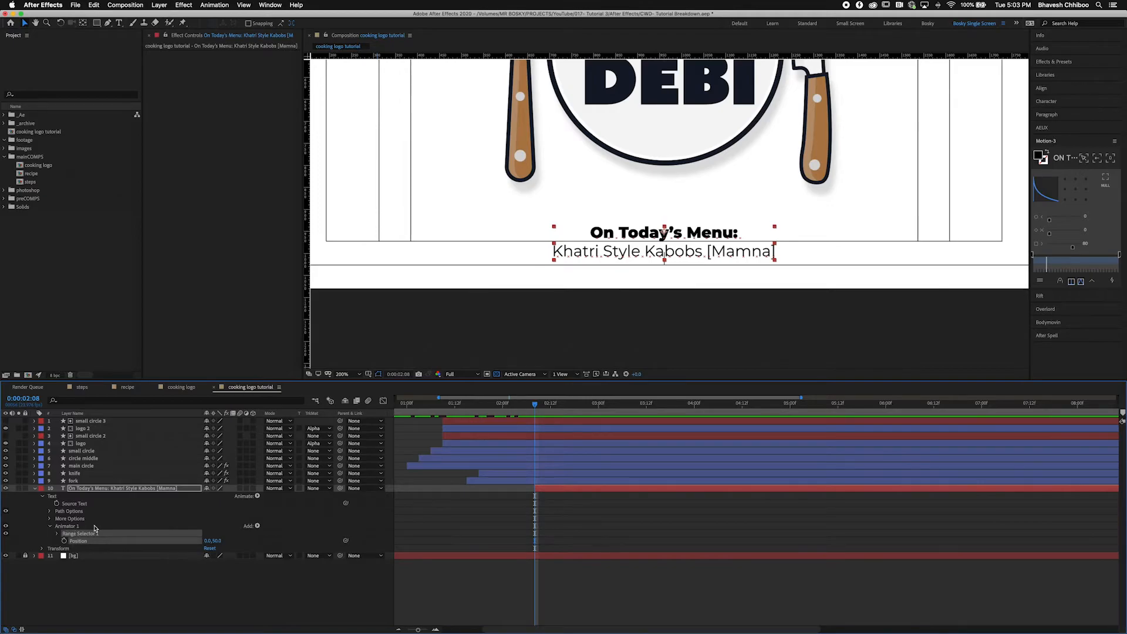
Step: In Range Selector 1's advanced options, set Based On to Lines and Shape to Ramp Up
click(57, 534)
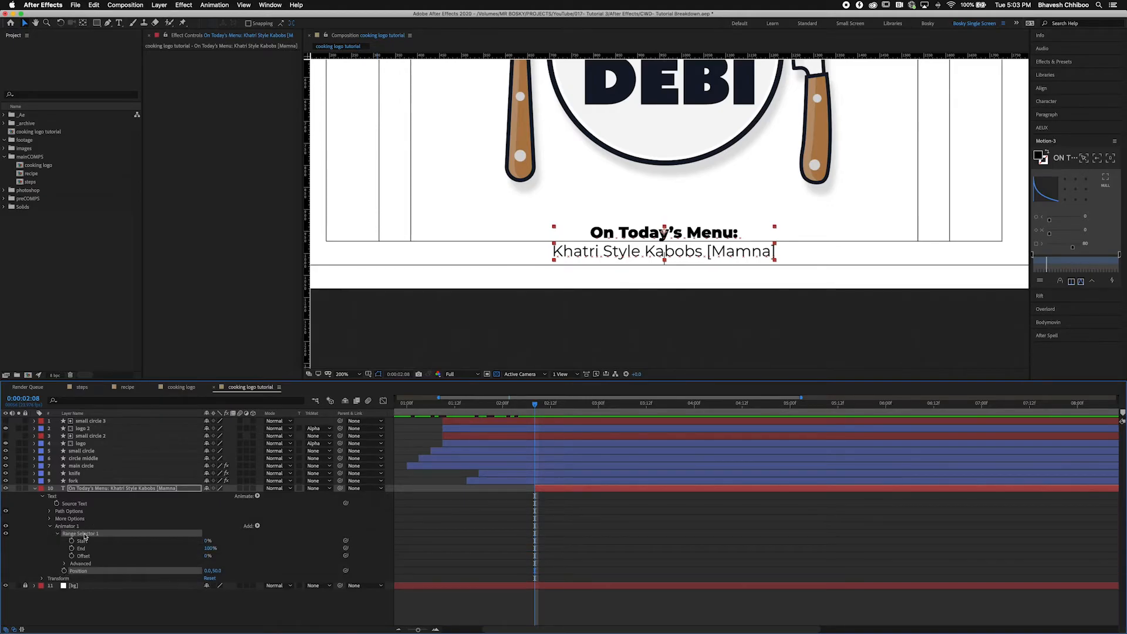
click(65, 565)
scroll(183, 549, down, 2)
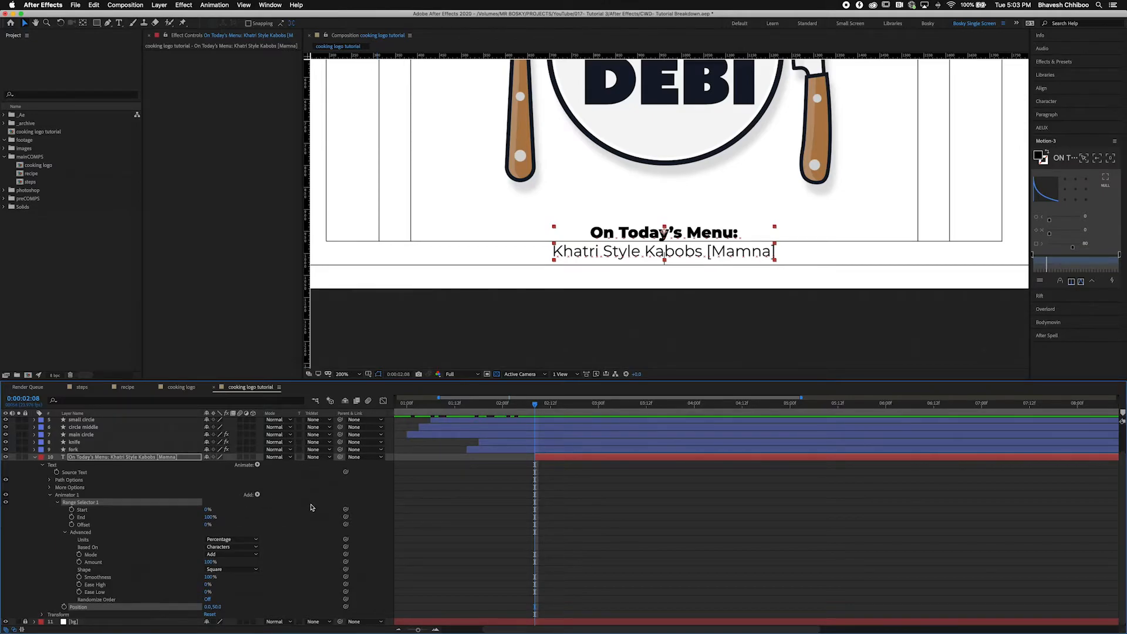
click(227, 547)
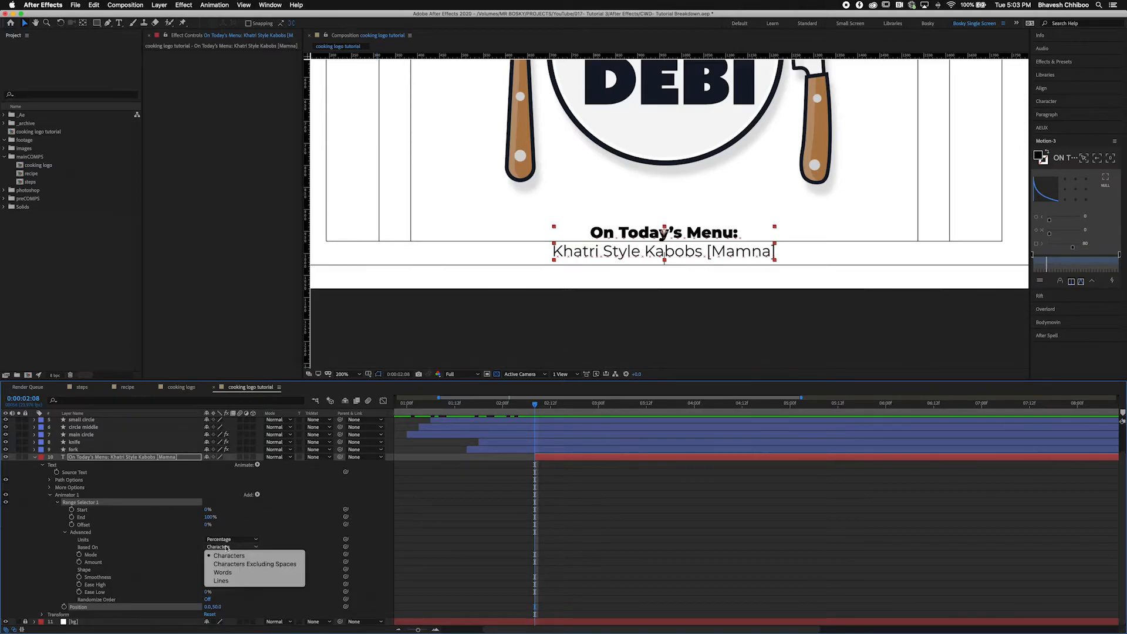
click(233, 583)
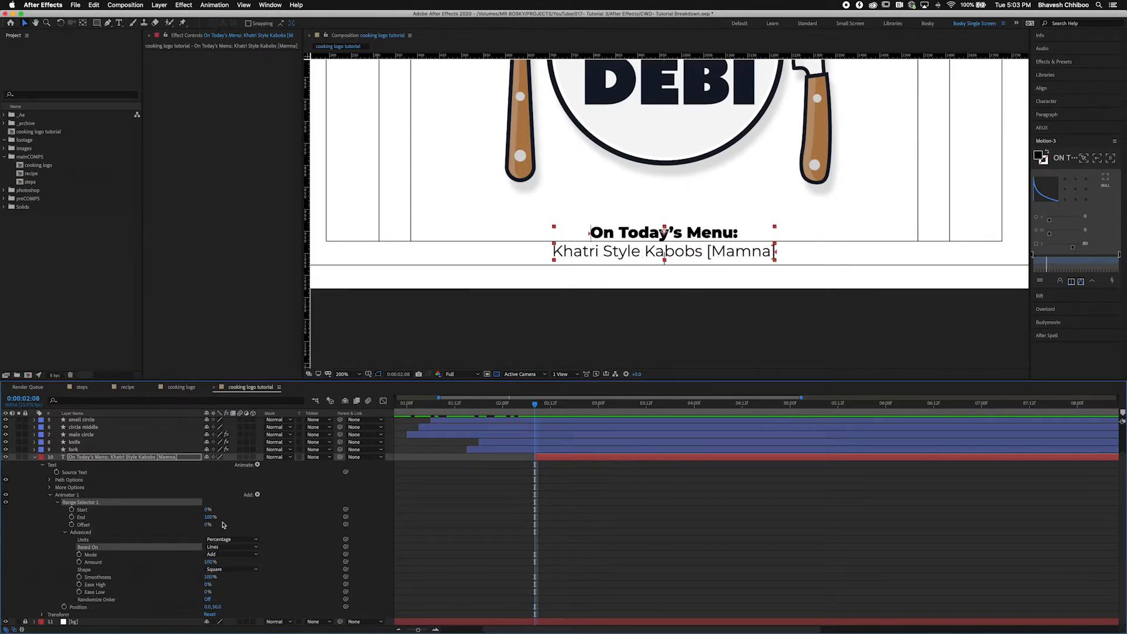
click(235, 569)
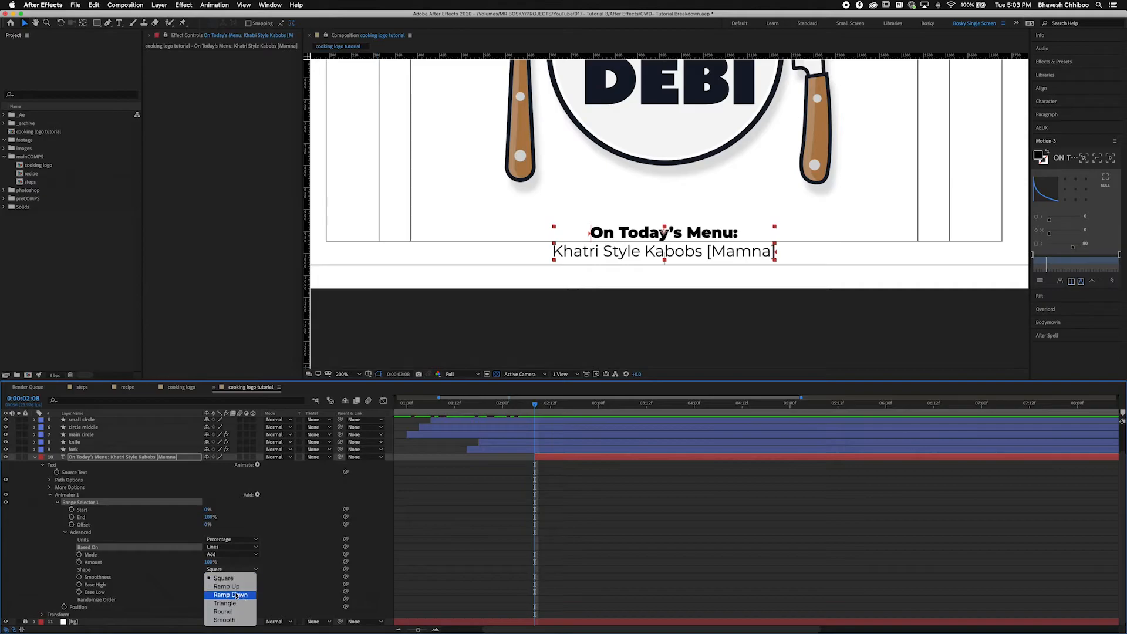
click(226, 586)
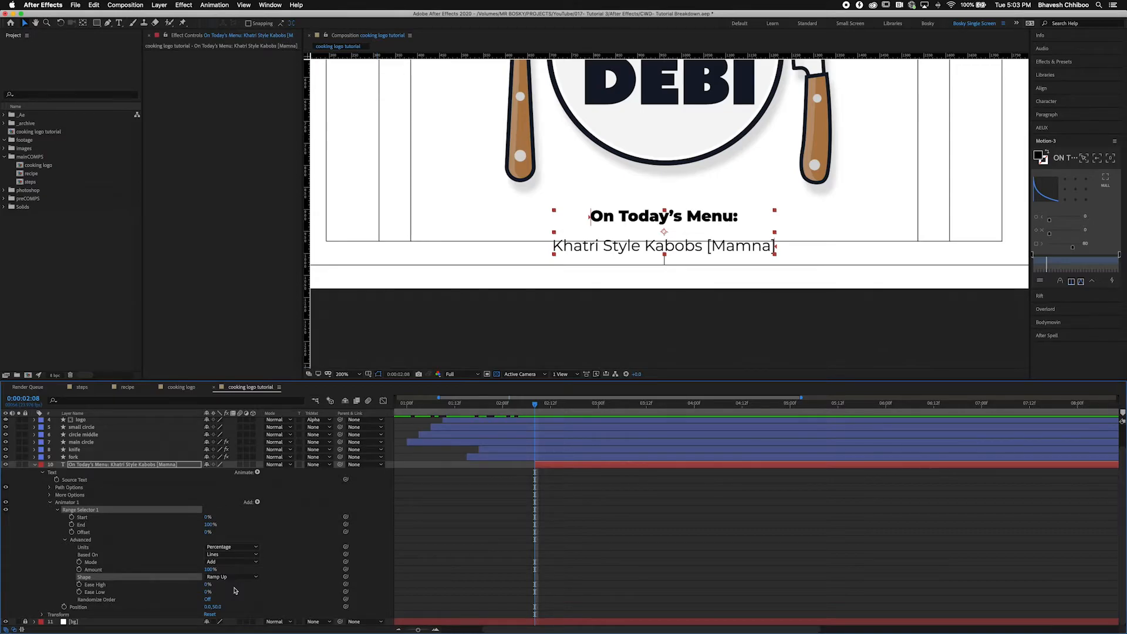
Step: Keep the Ramp Up shape and set Range Selector 1's Ease Low to 100%
click(236, 578)
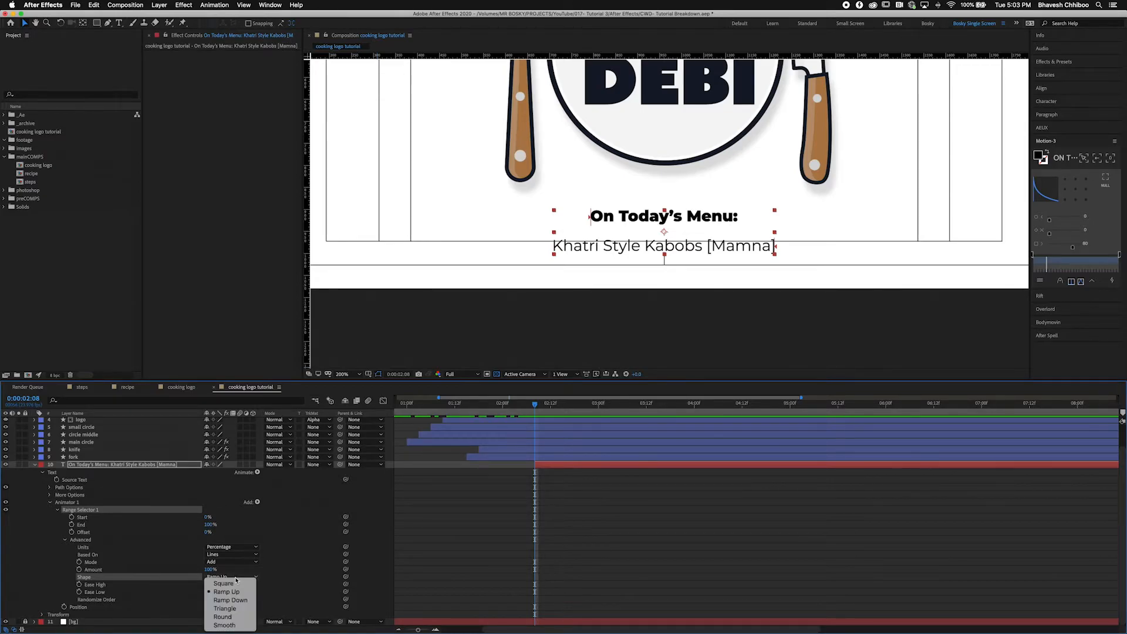
click(169, 579)
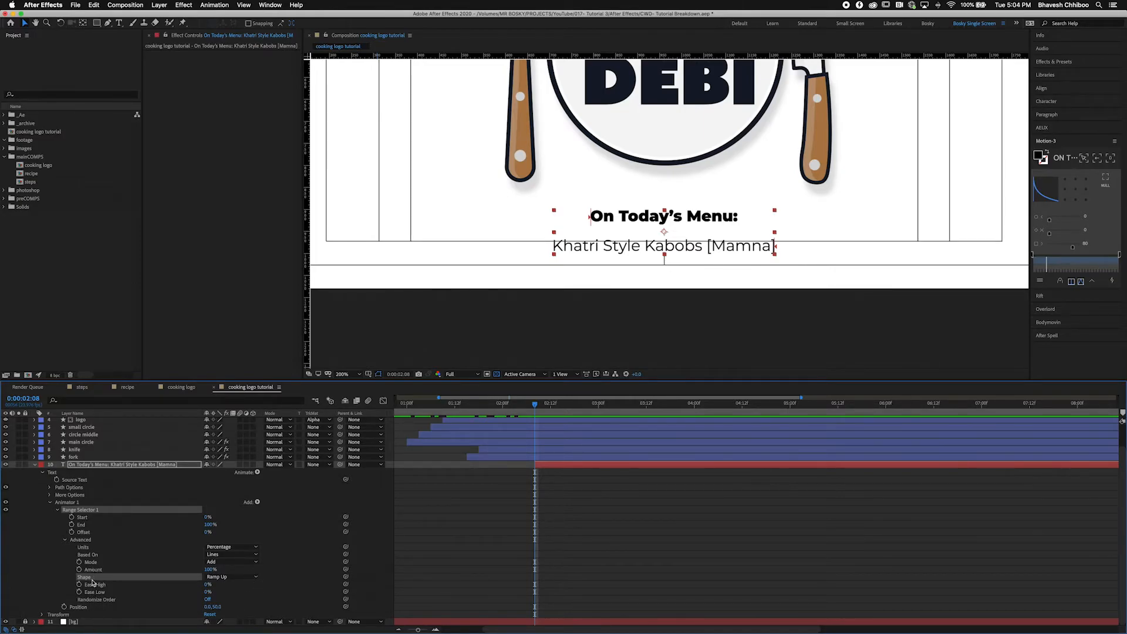
click(207, 591)
text(100)
key(Return)
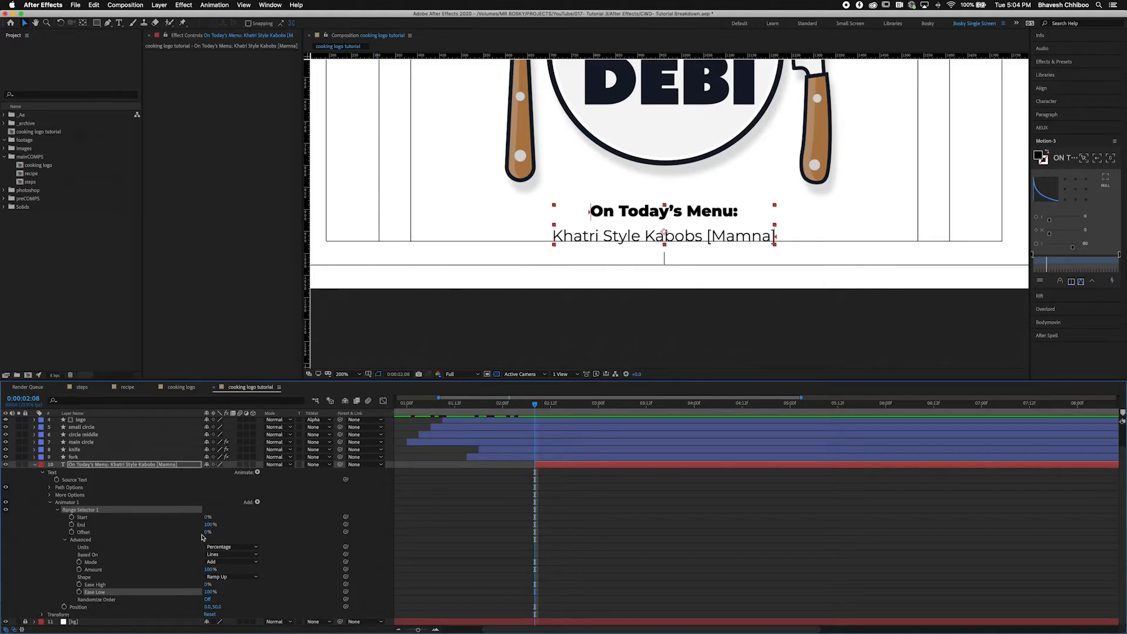
Step: Keyframe Range Selector 1's Offset from -100% at 0:00:02:08 to 100% at 0:00:02:23 and scrub through the text movement
drag(205, 532, 73, 532)
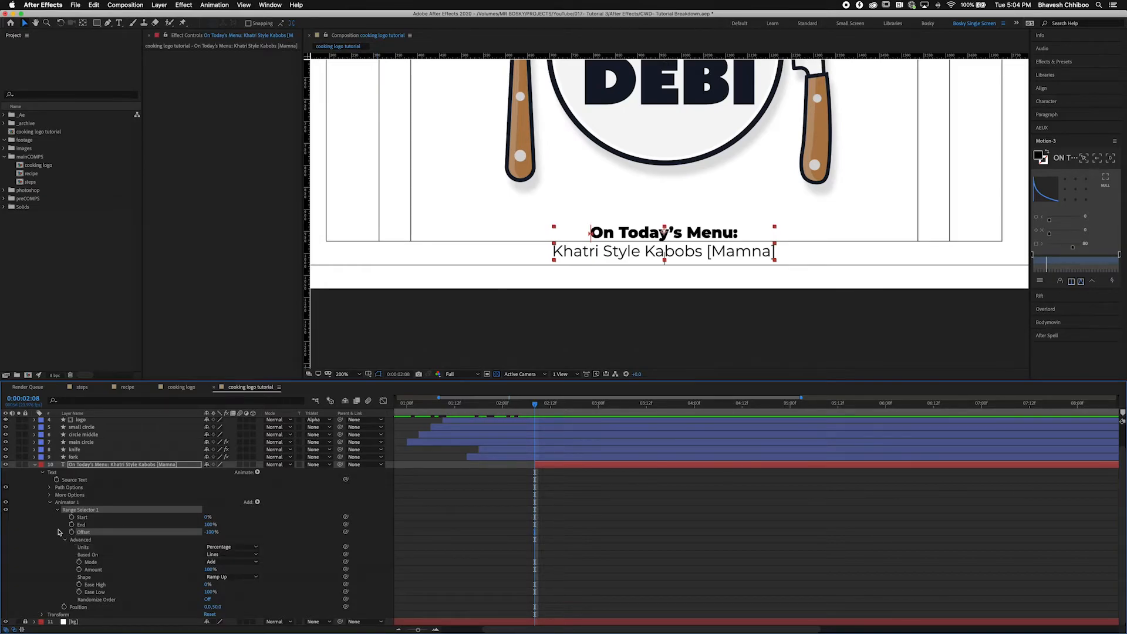
click(72, 532)
key(shift+Page_Down)
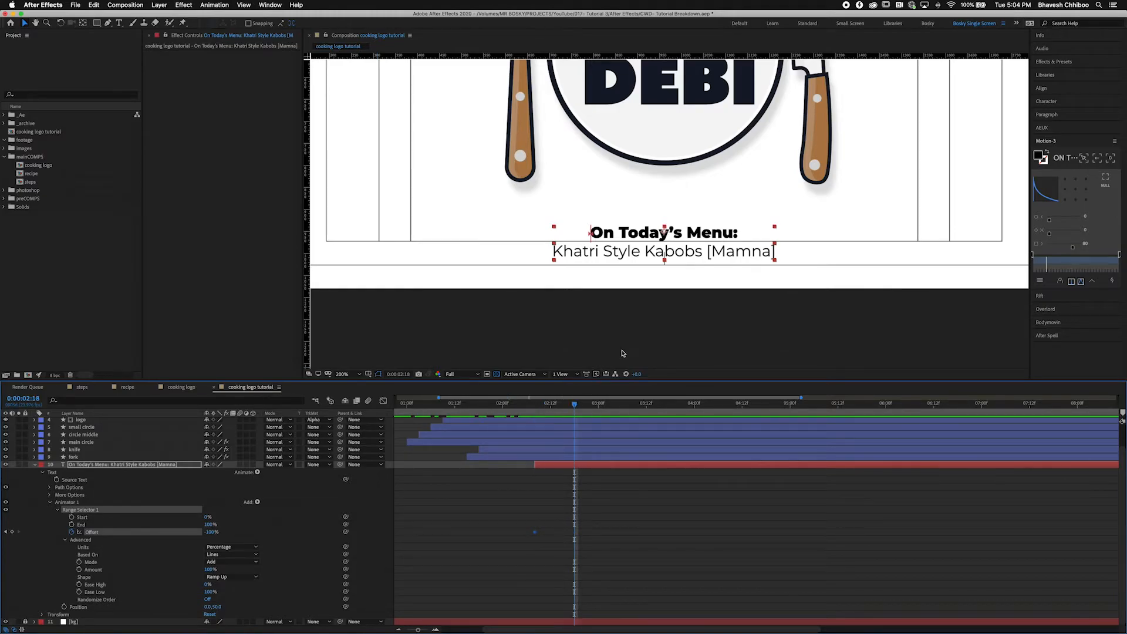
key(Page_Down)
key(Page_Down)
key(Page_Down)
key(Page_Down)
key(Page_Down)
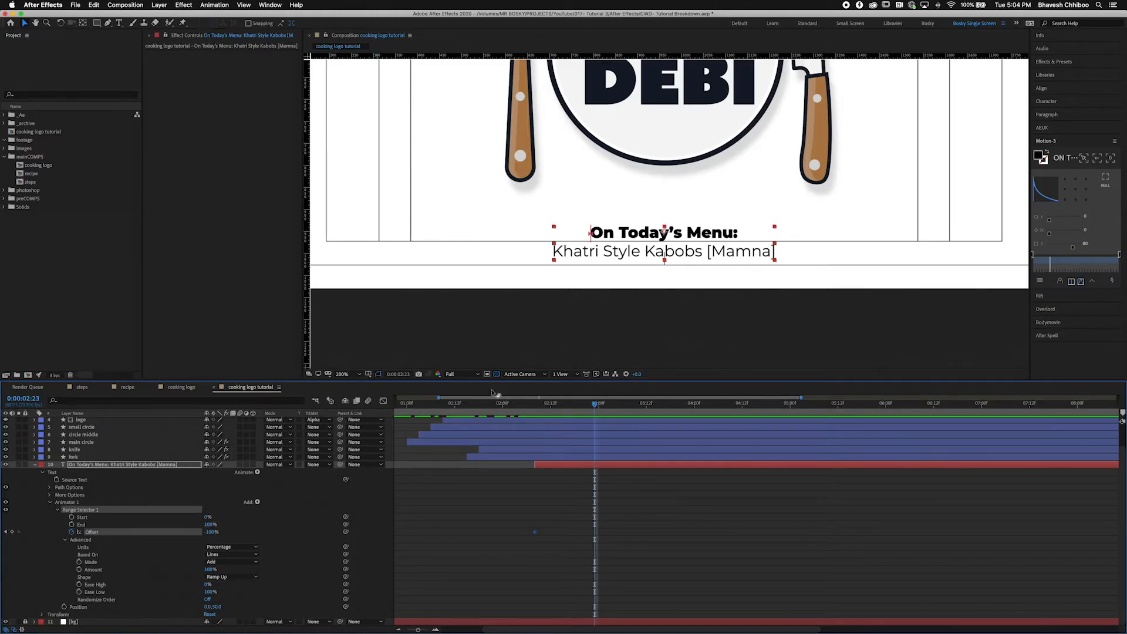
click(211, 531)
text(1)
key(Return)
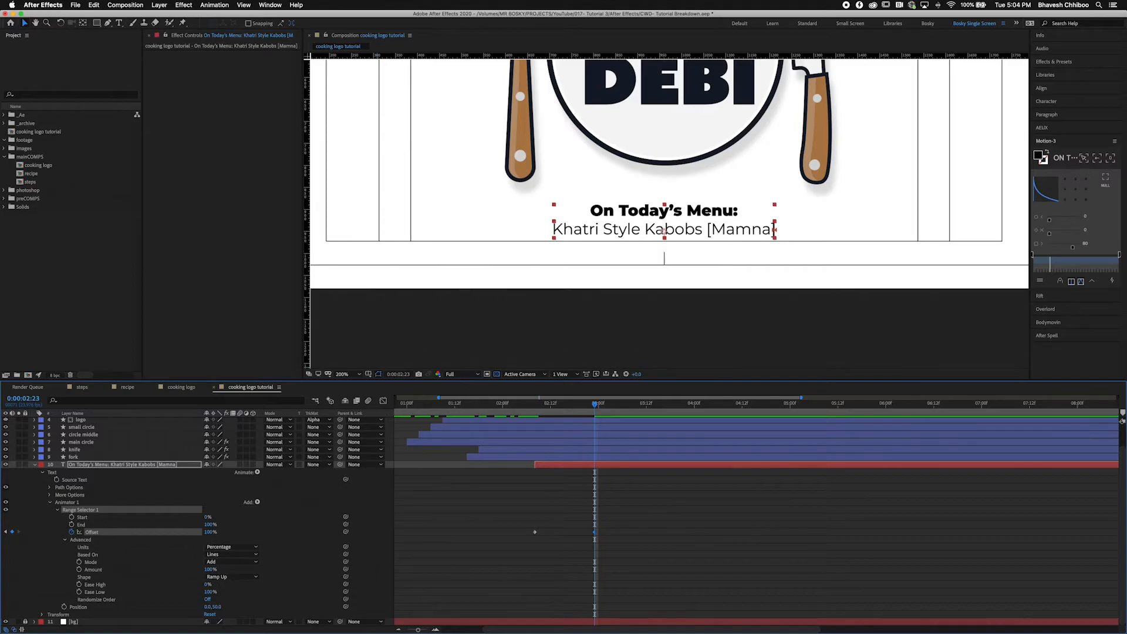
drag(521, 407, 596, 425)
Step: Try to add an Opacity property to the menu text through the layer's Animate options
click(49, 503)
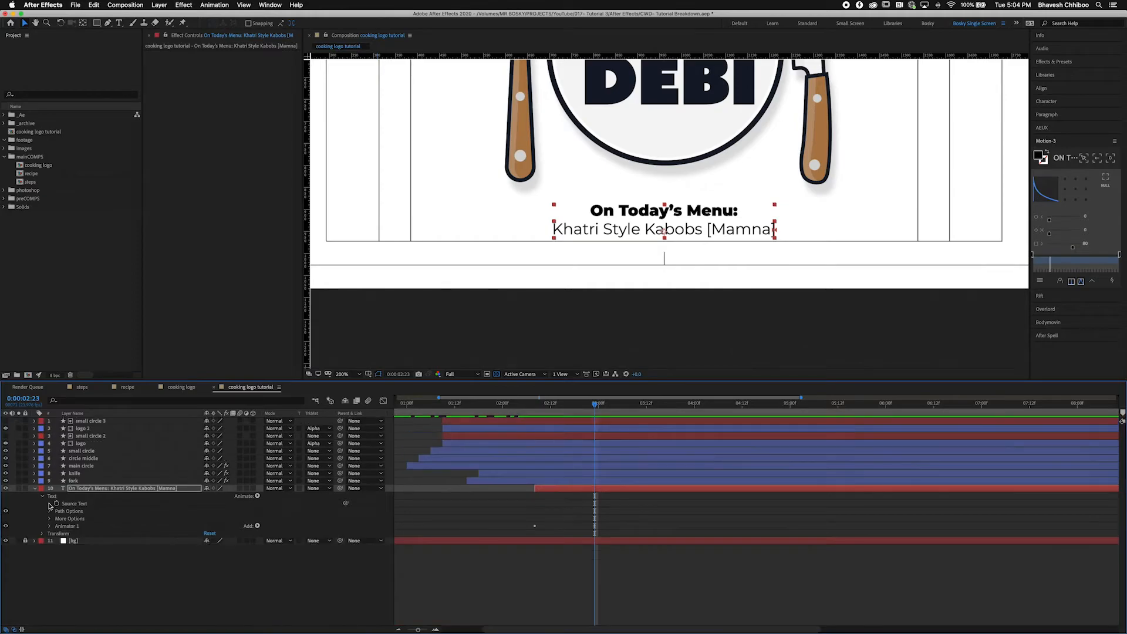
click(259, 496)
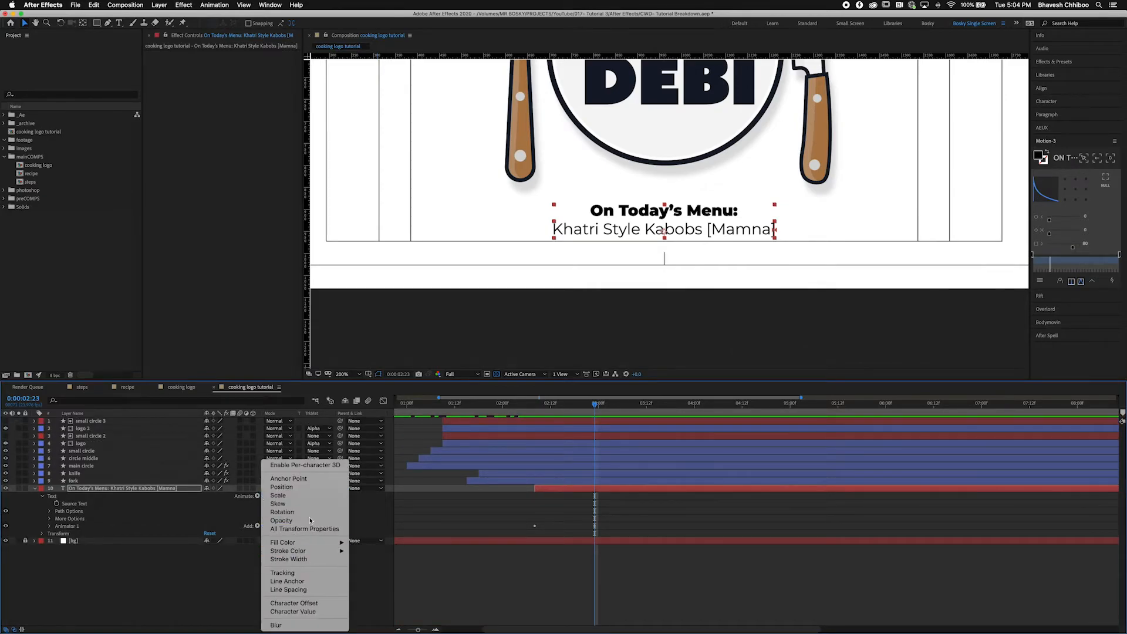
click(281, 520)
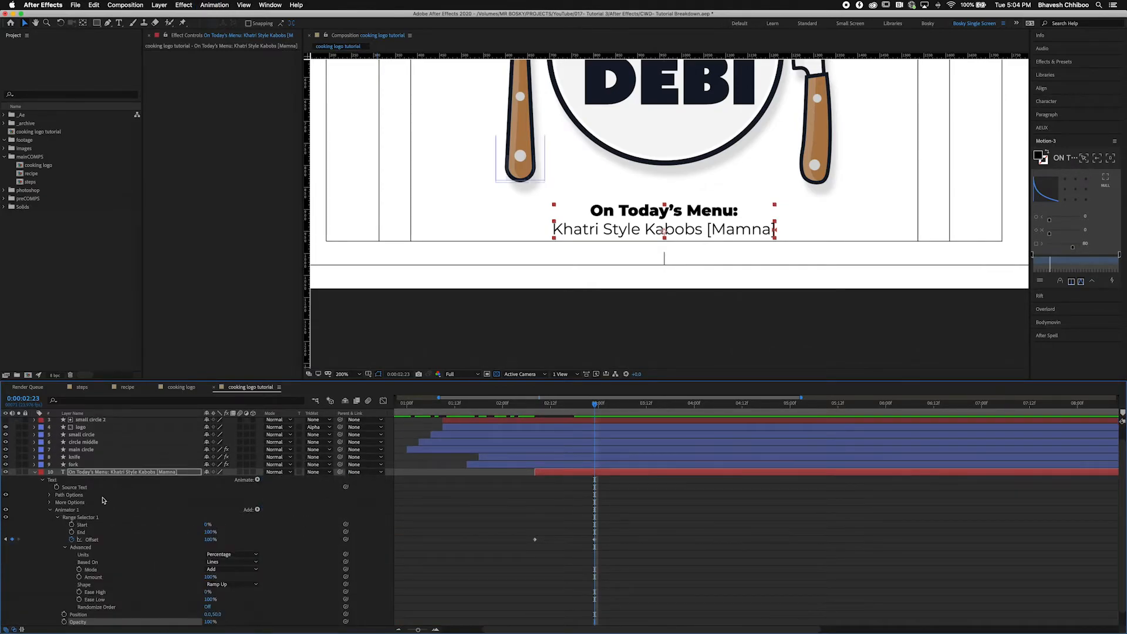
click(49, 510)
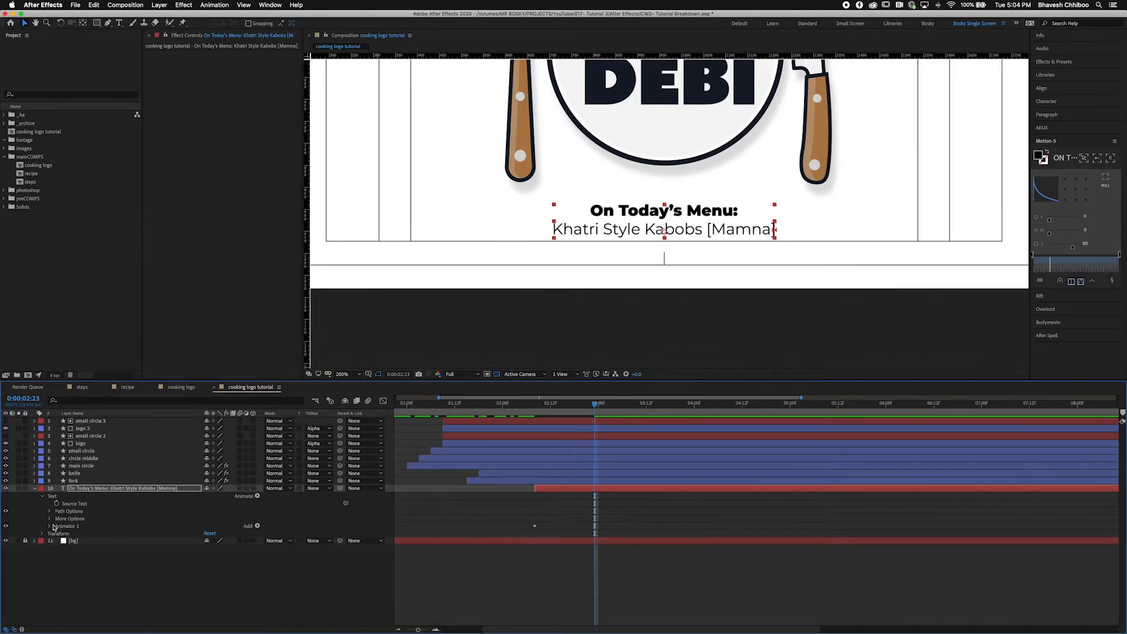
click(50, 526)
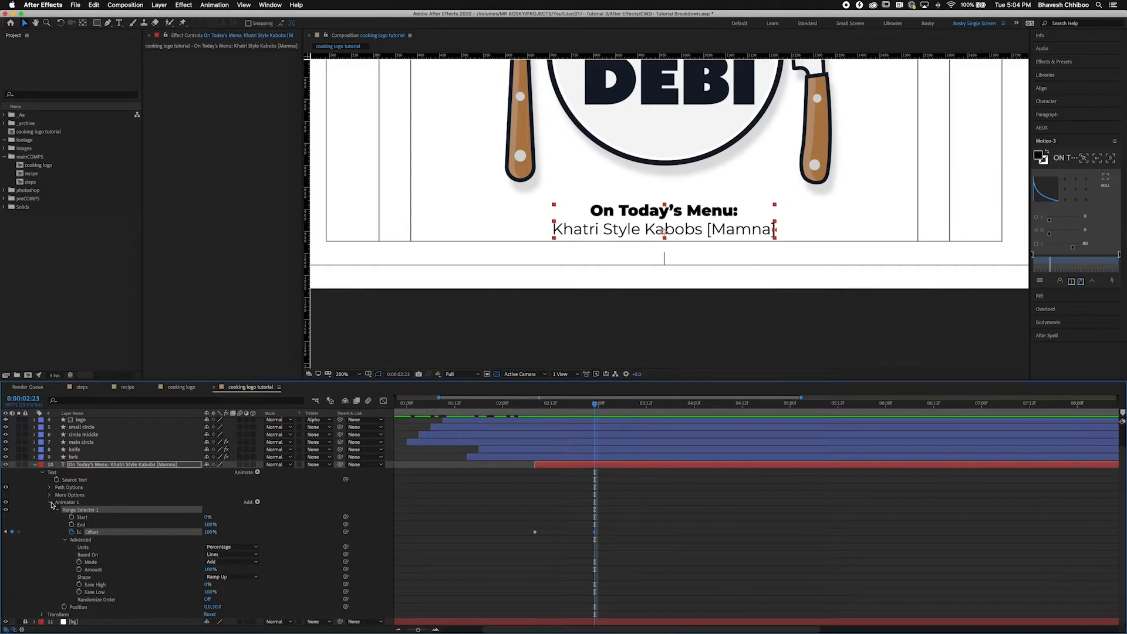
click(50, 502)
Step: Add a separate Opacity animator to the menu text layer and set its Opacity to 0%
click(58, 499)
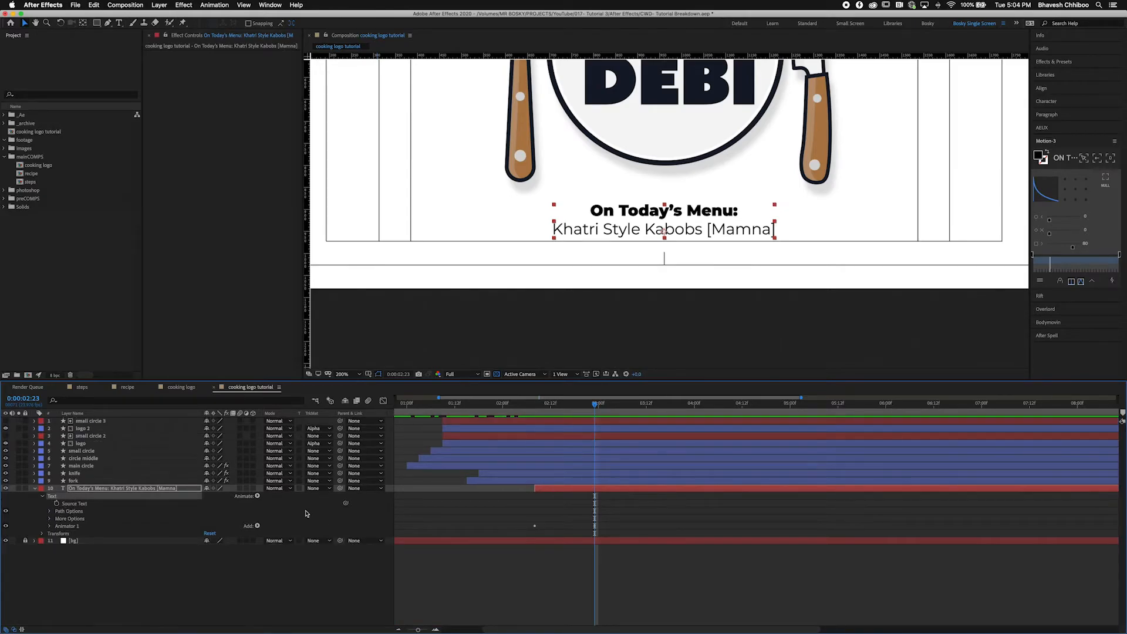
click(258, 495)
click(292, 522)
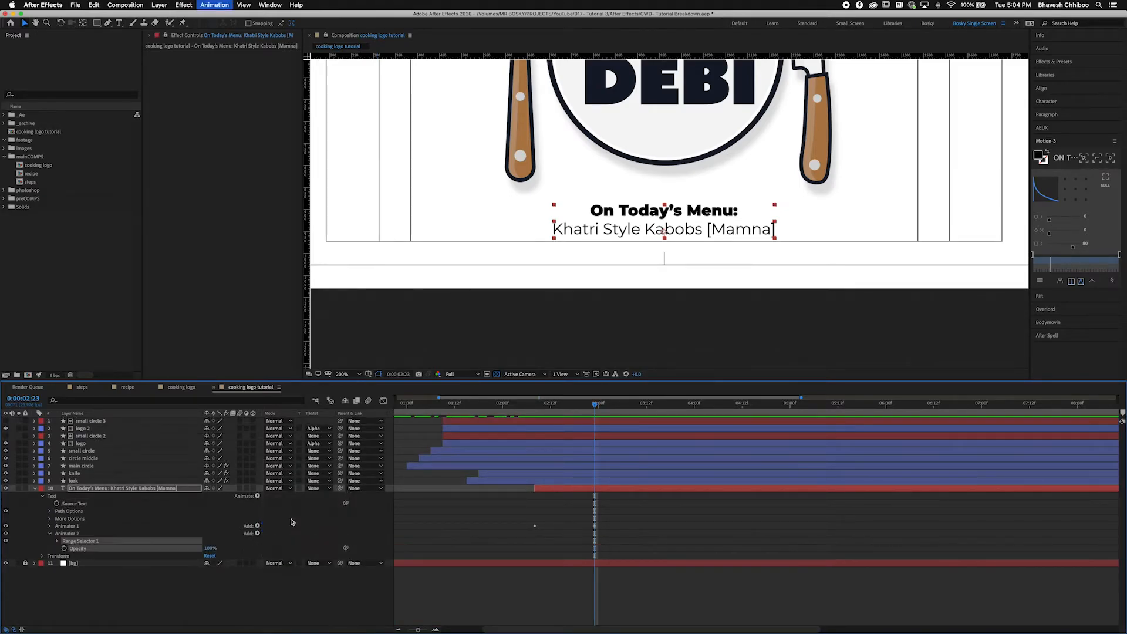
click(56, 541)
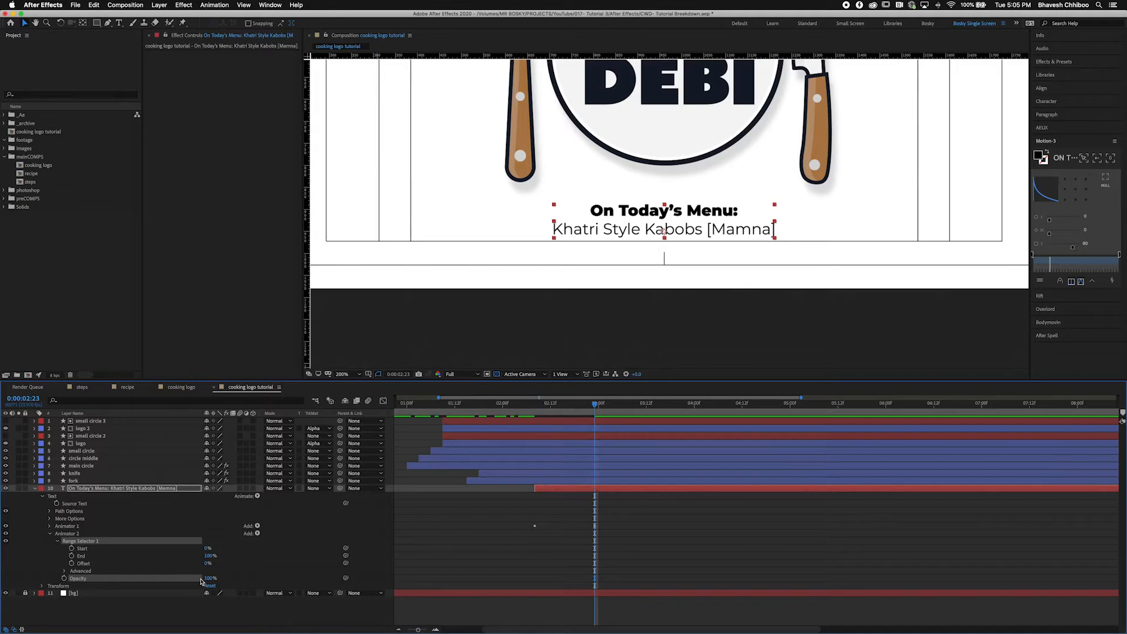
drag(212, 578, 187, 577)
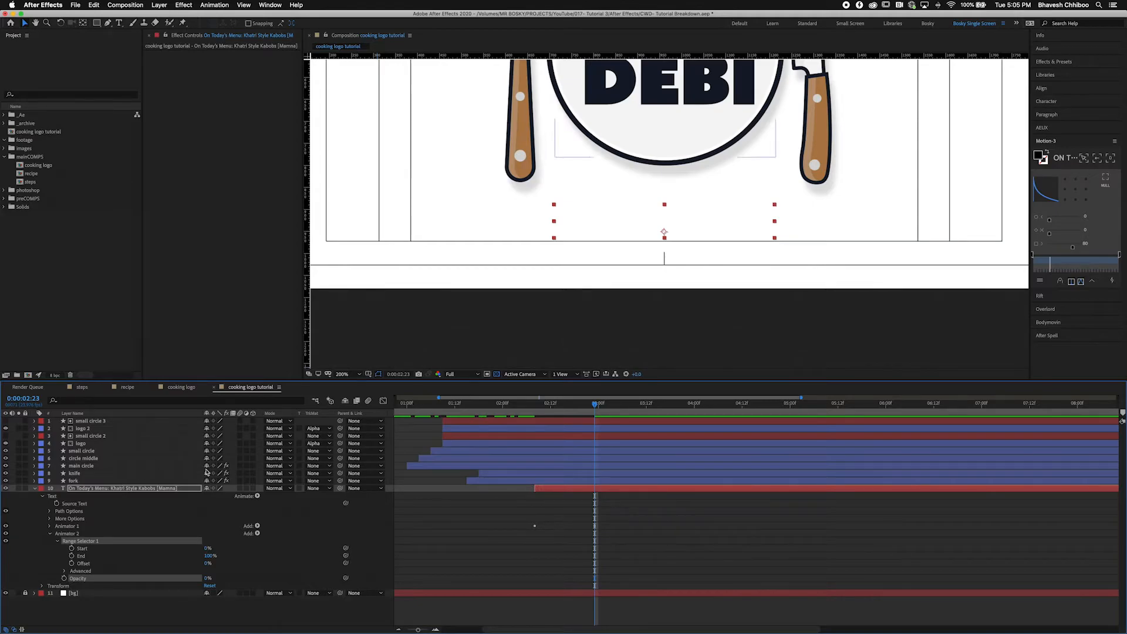
Step: Set the Opacity animator's range selector to Offset -100%, Based On Lines, Shape Ramp Up and Ease Low 100%
drag(208, 563, 146, 563)
click(65, 570)
scroll(80, 570, down, 3)
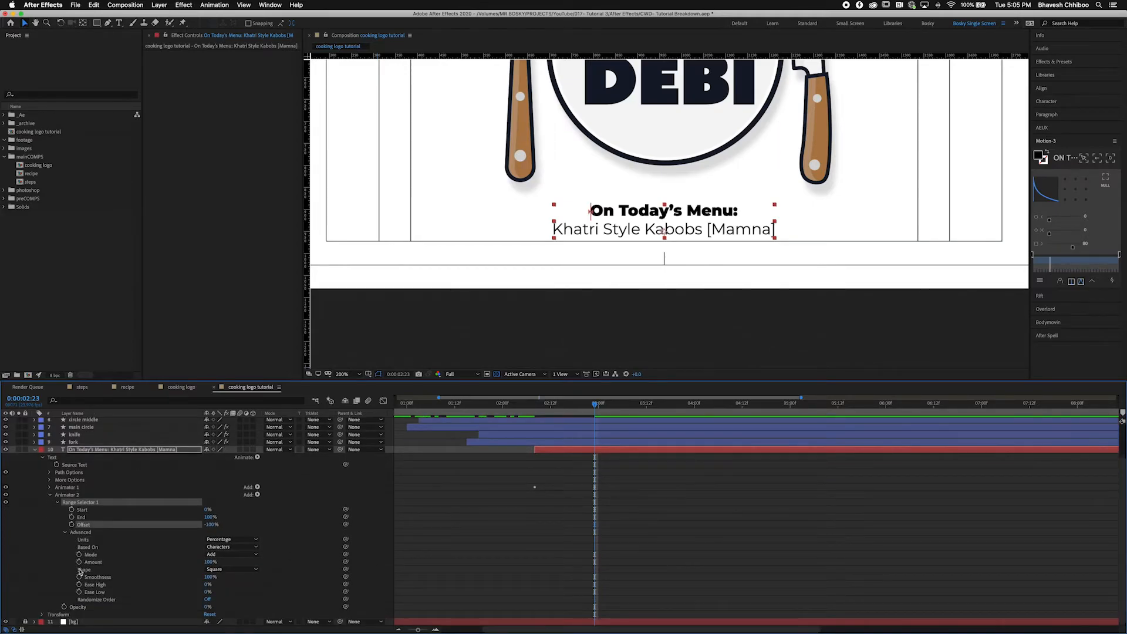
click(252, 547)
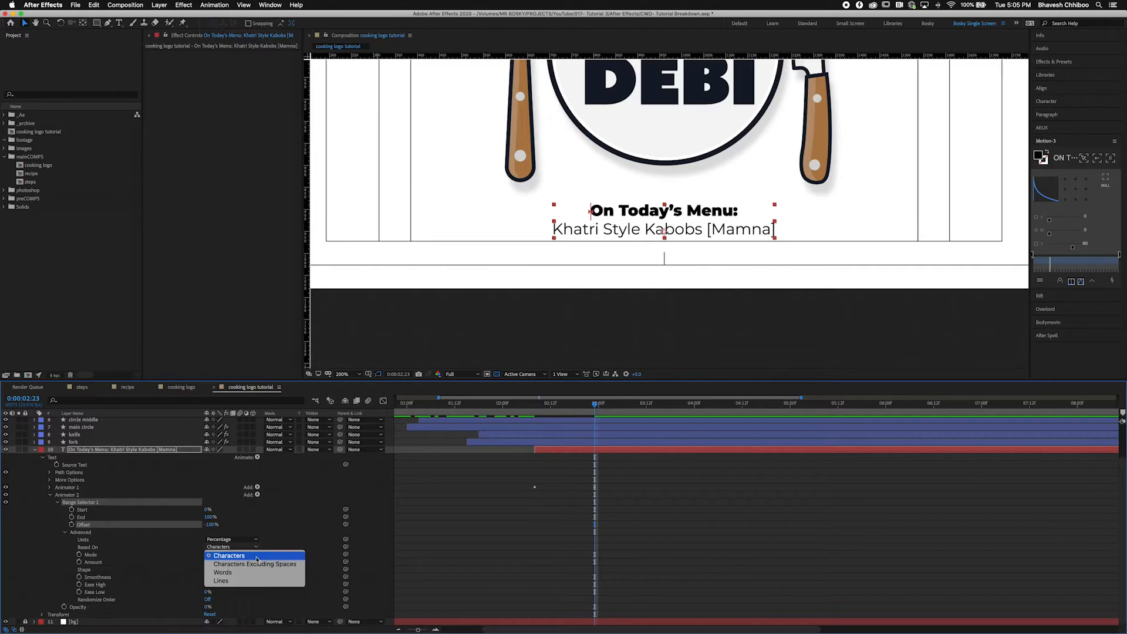
click(241, 580)
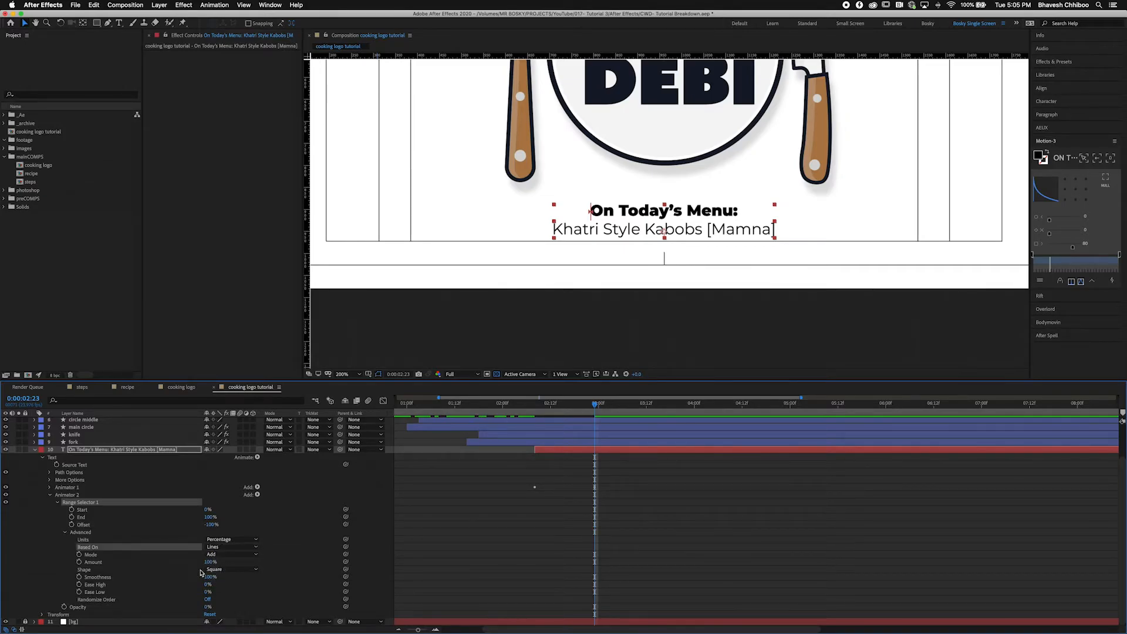
click(232, 569)
click(232, 584)
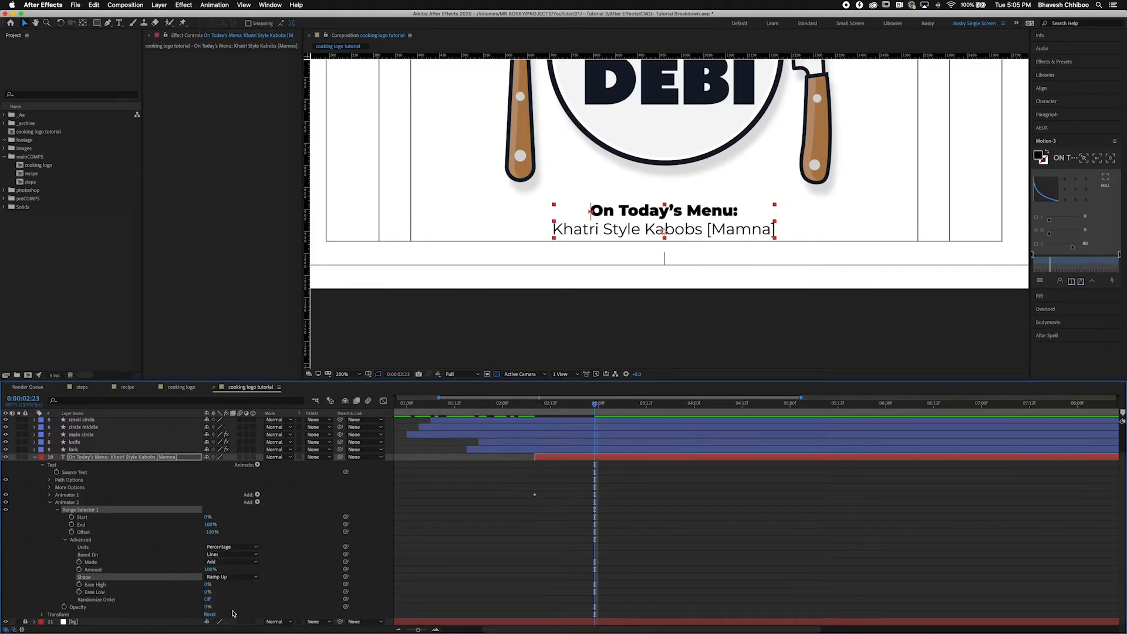
drag(208, 591, 317, 589)
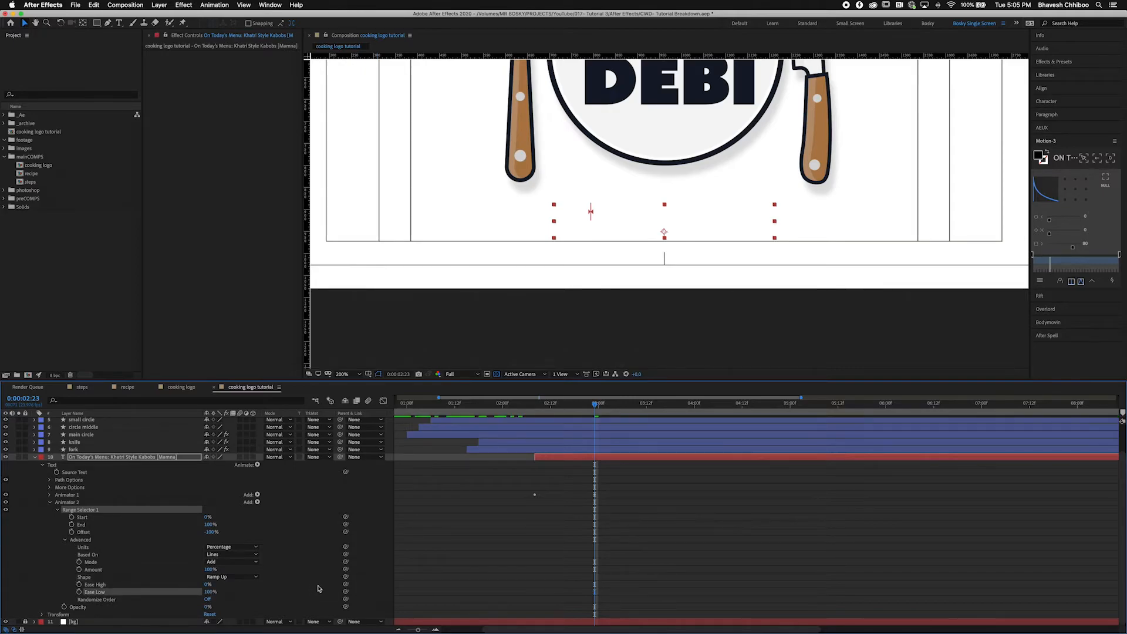
Step: Keyframe the Opacity animator's Offset from -100% at 0:00:02:08 to 100% at 0:00:02:23 and scrub through the fade
key(i)
click(71, 532)
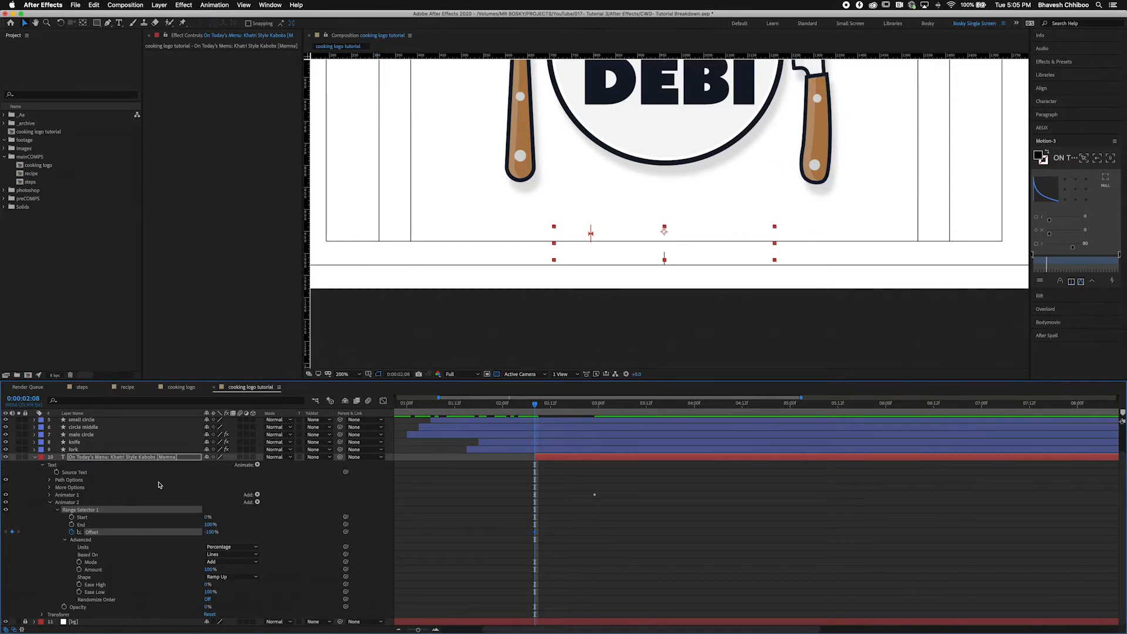
key(k)
key(space)
drag(517, 520, 866, 534)
drag(731, 437, 1095, 422)
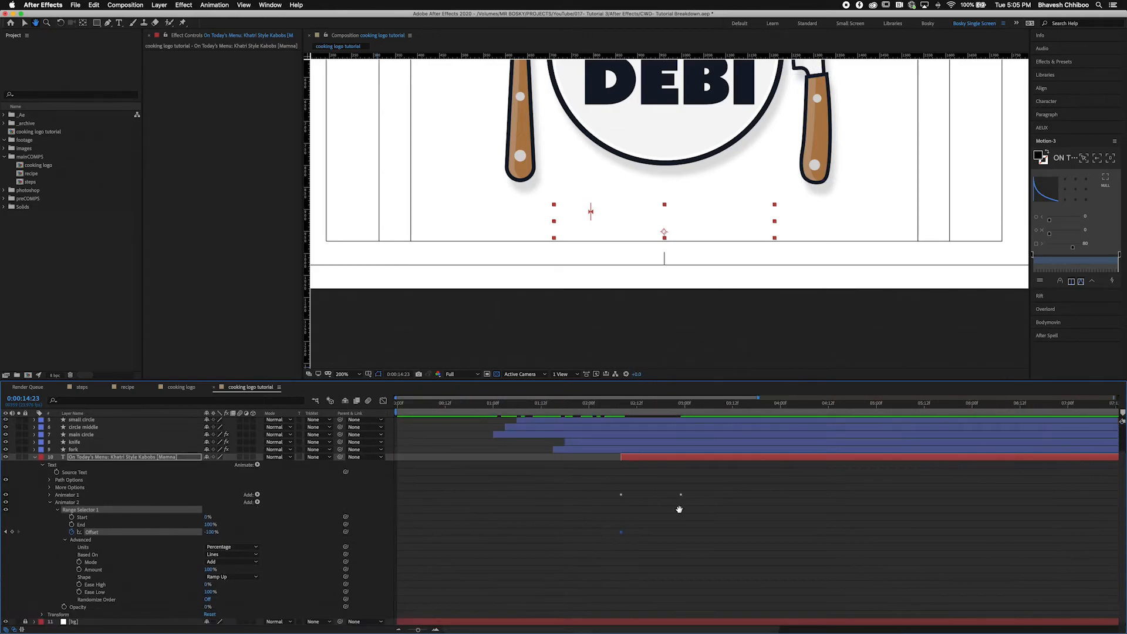
key(super+shift+a)
click(697, 458)
key(j)
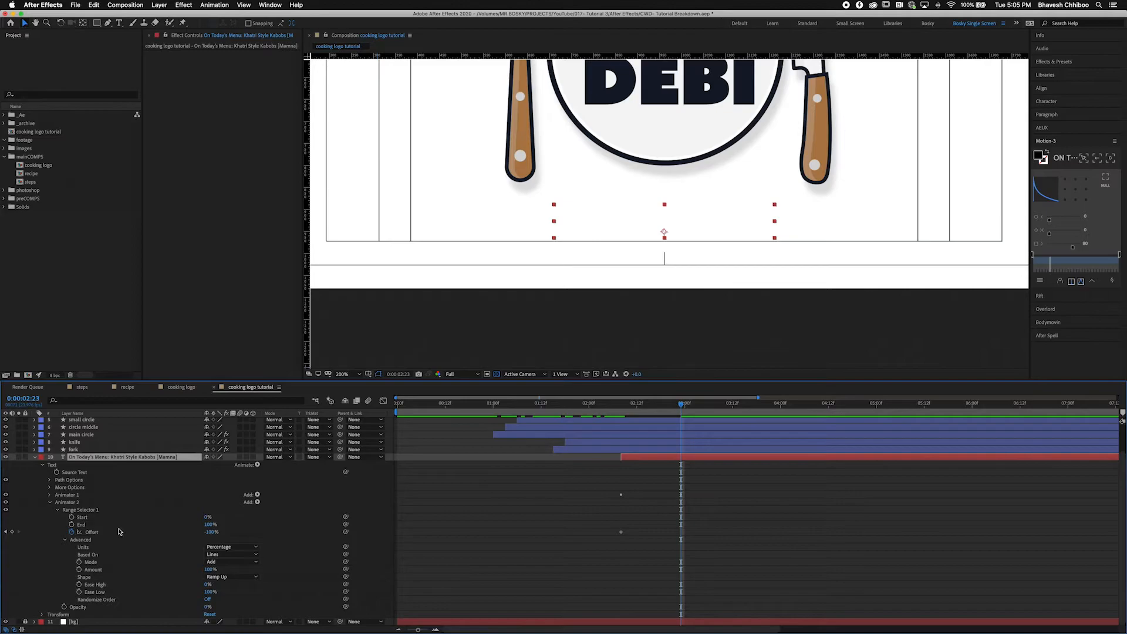
click(210, 532)
text(1)
key(Return)
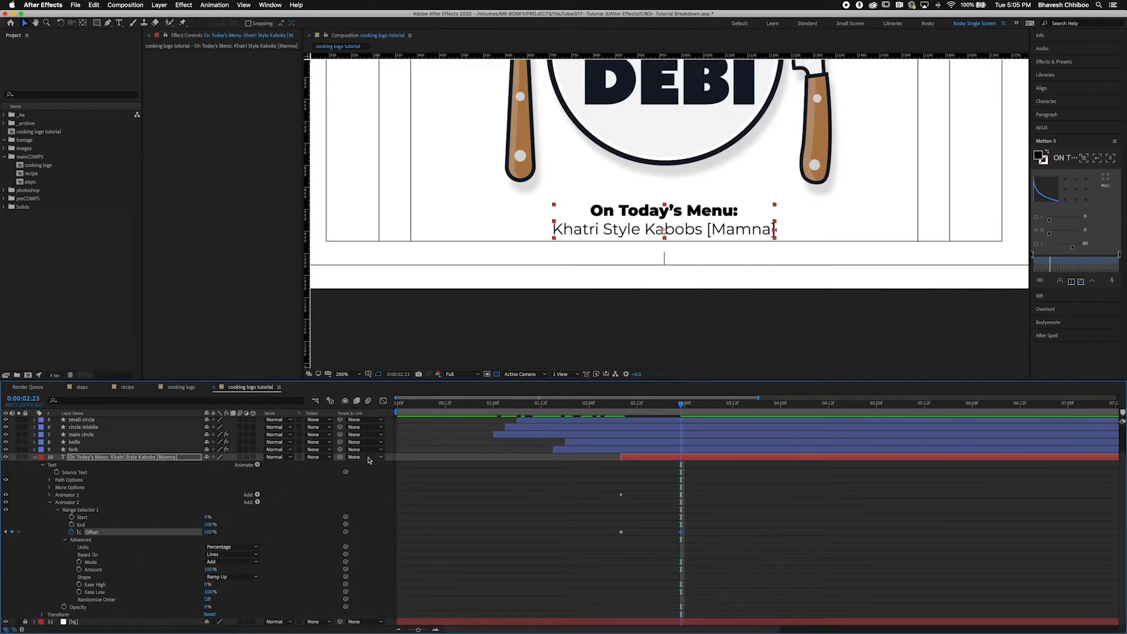
drag(648, 404, 681, 435)
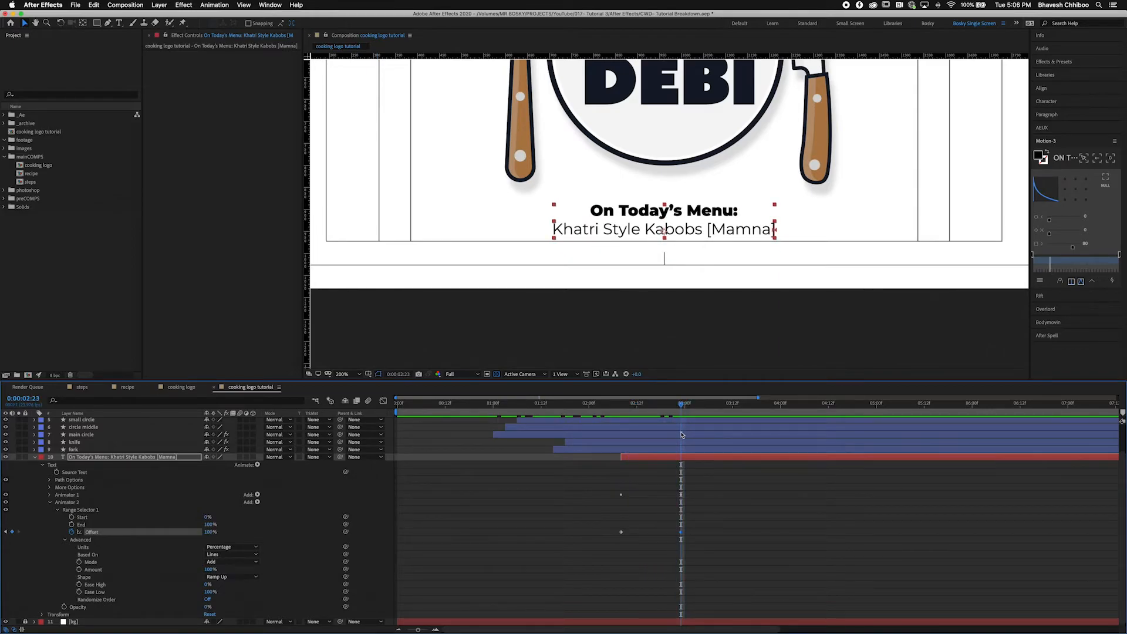
Step: Replace the bracketed word Mamna in the menu text's second line with Kebobs
double_click(705, 232)
click(727, 229)
drag(712, 230, 769, 233)
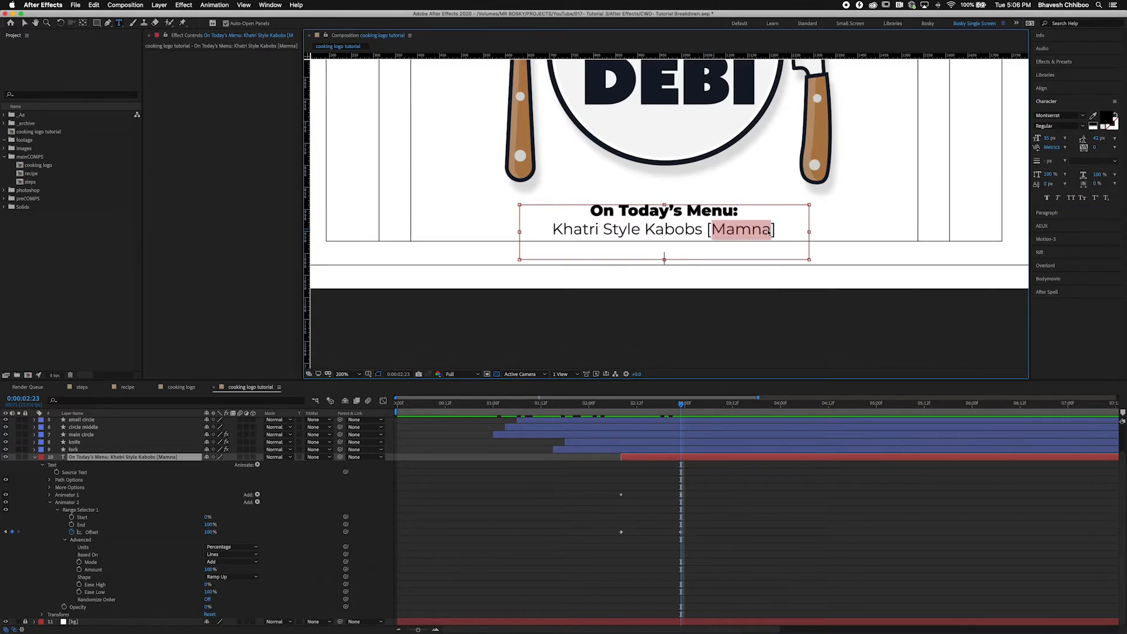
text(Kebab)
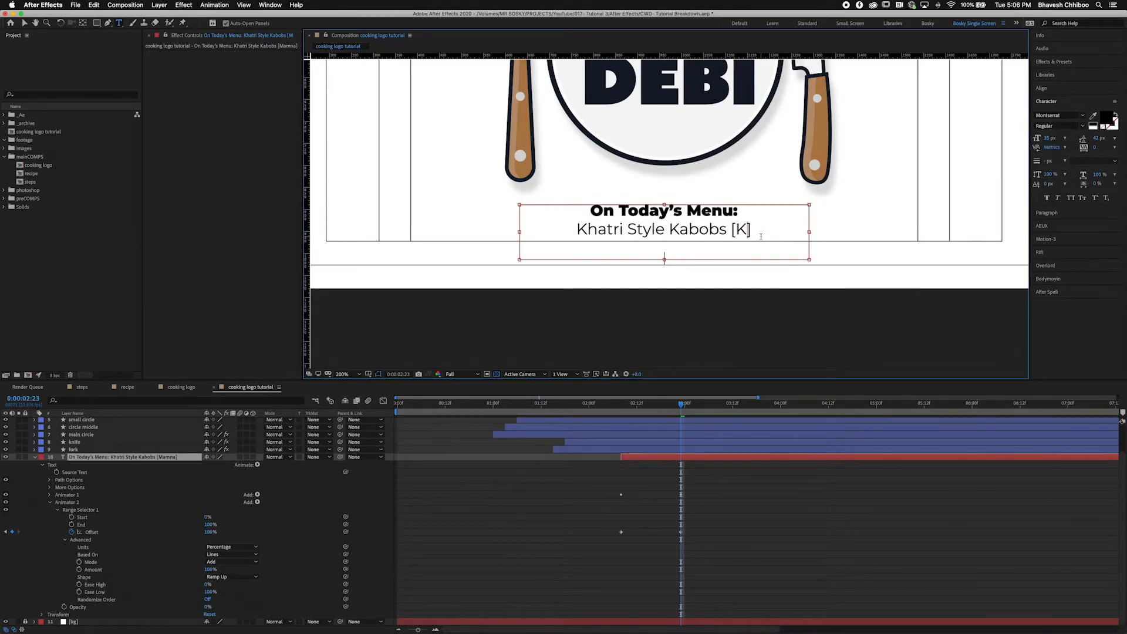
key(BackSpace)
key(BackSpace)
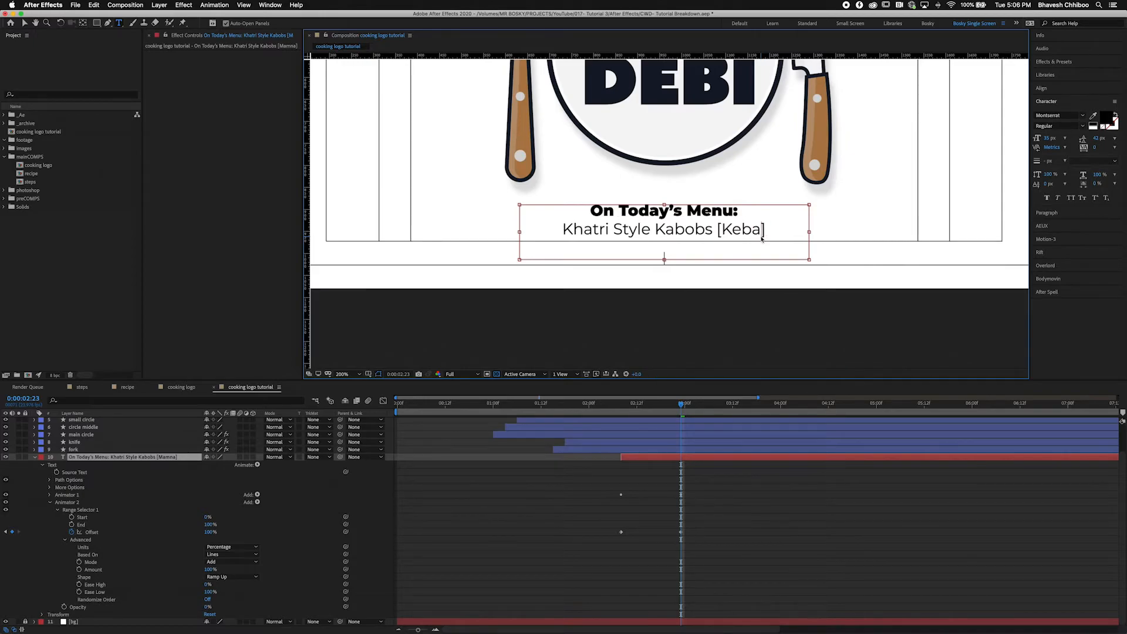
text(ob)
key(BackSpace)
key(BackSpace)
text(ab)
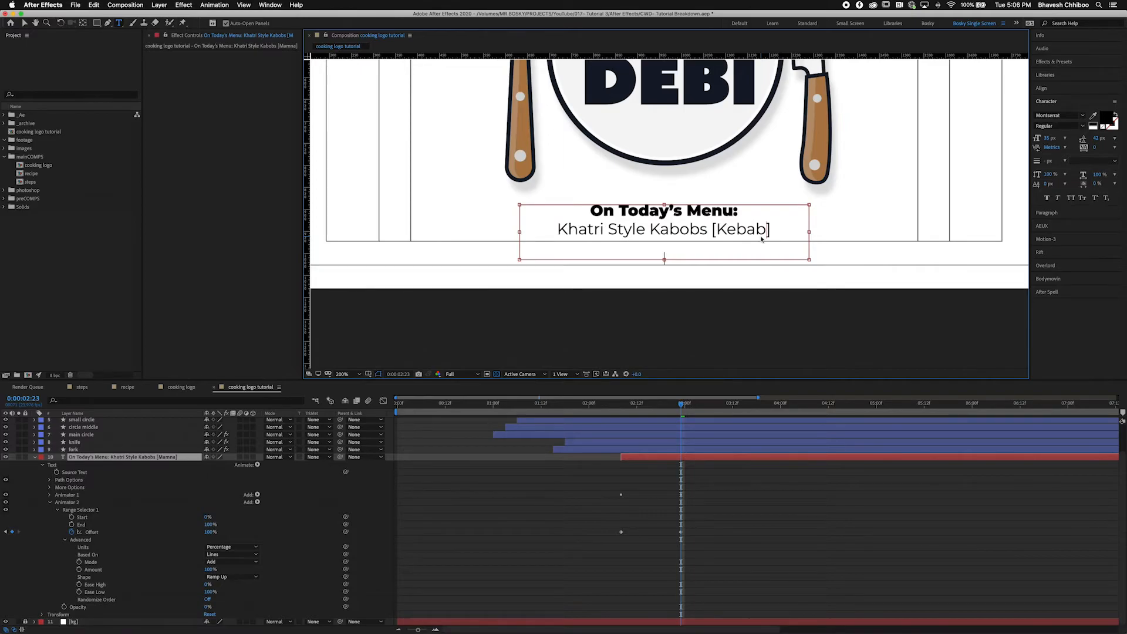
key(BackSpace)
key(BackSpace)
text(obs)
click(609, 470)
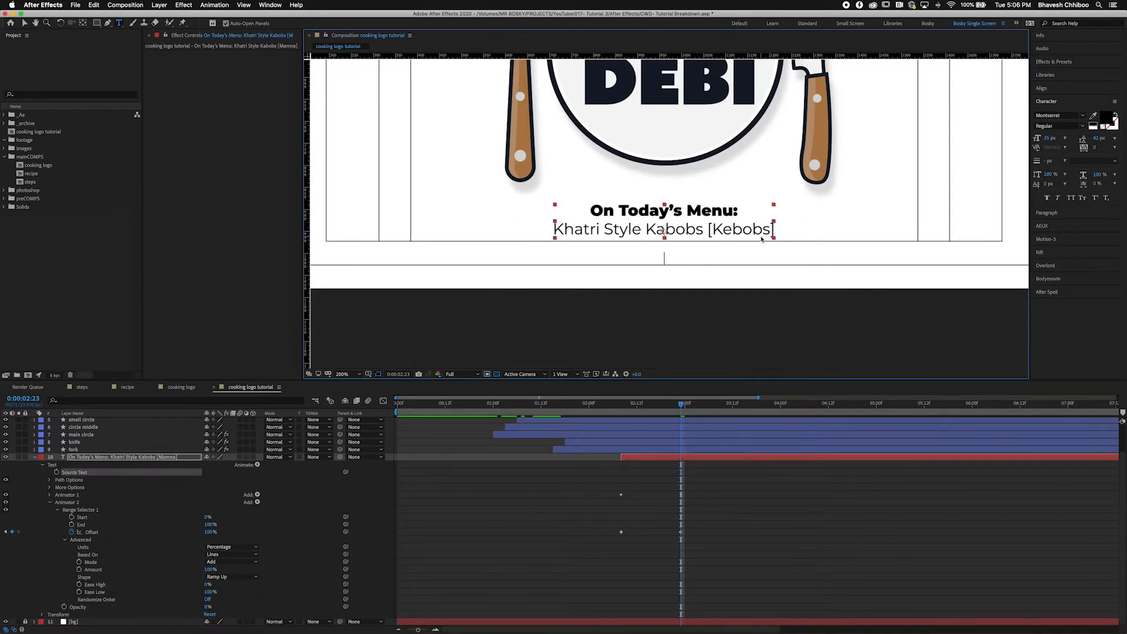
Step: Show only the menu text layer's keyframed properties, scrub through the text reveal and deselect the layer
click(639, 459)
key(u)
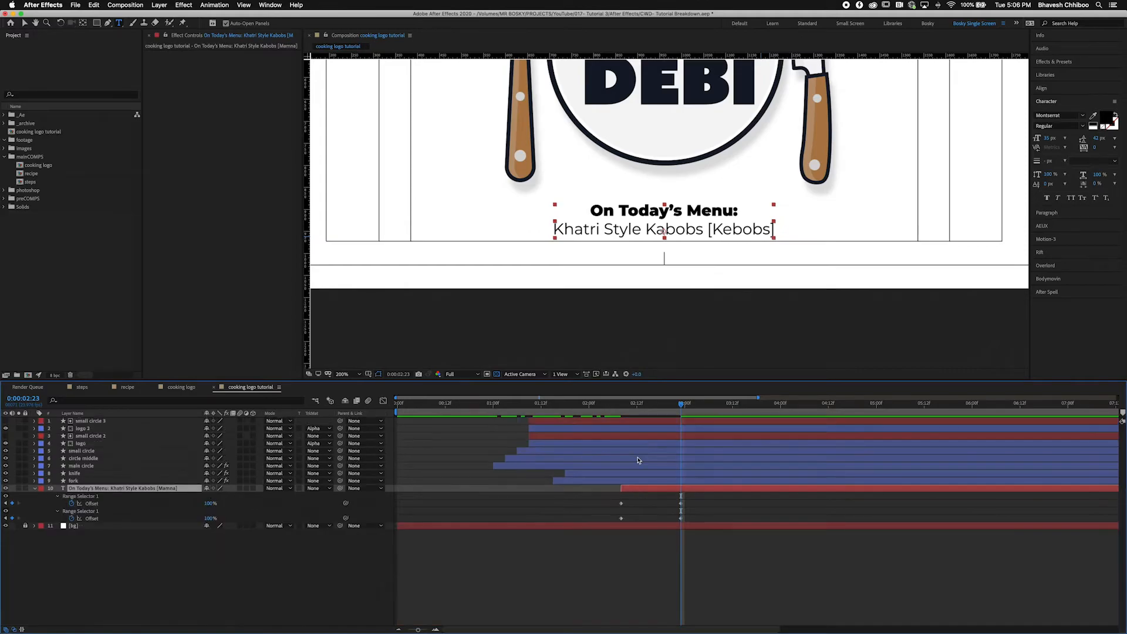
drag(613, 409, 681, 418)
click(684, 565)
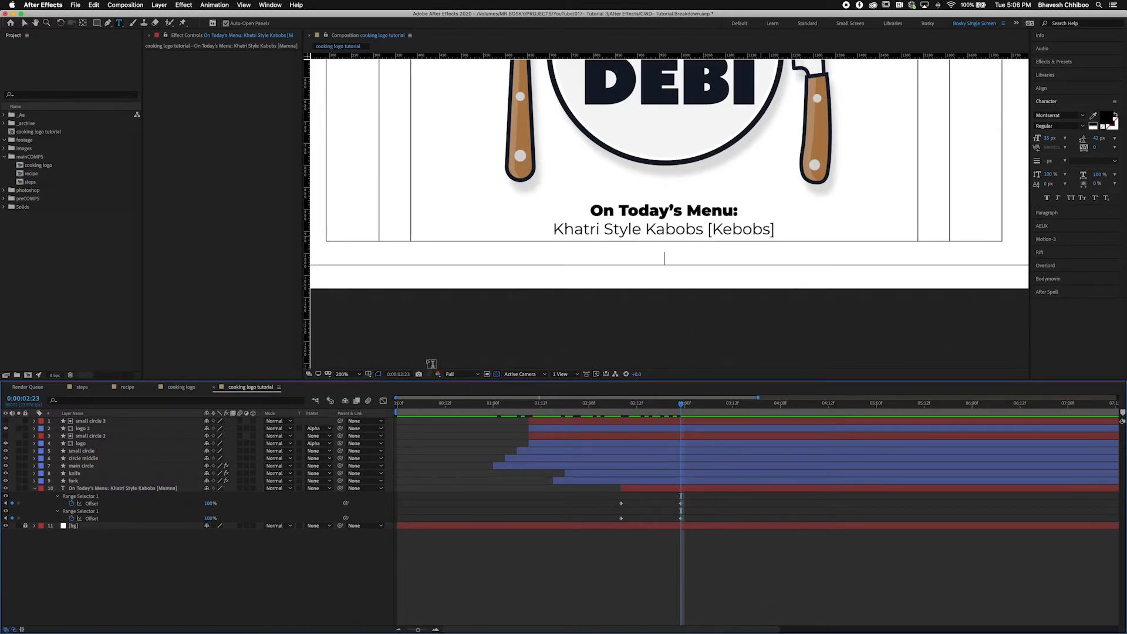
Step: Fit the whole composition in the viewer and scrub from the beginning through the complete logo animation
click(350, 374)
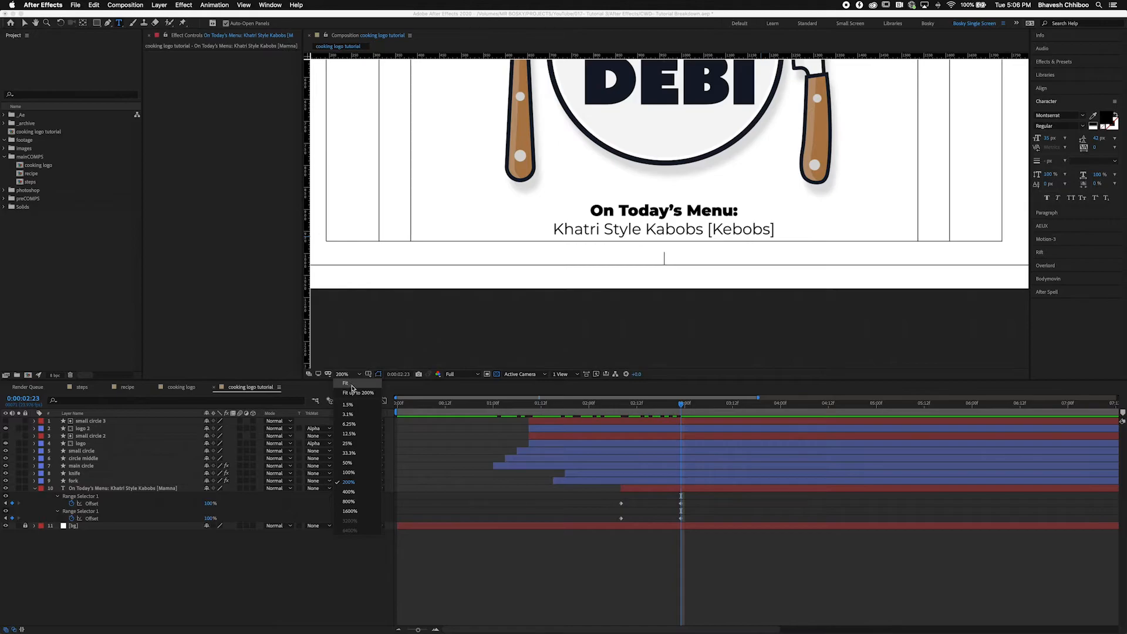
click(351, 385)
drag(398, 405, 846, 442)
key(minus)
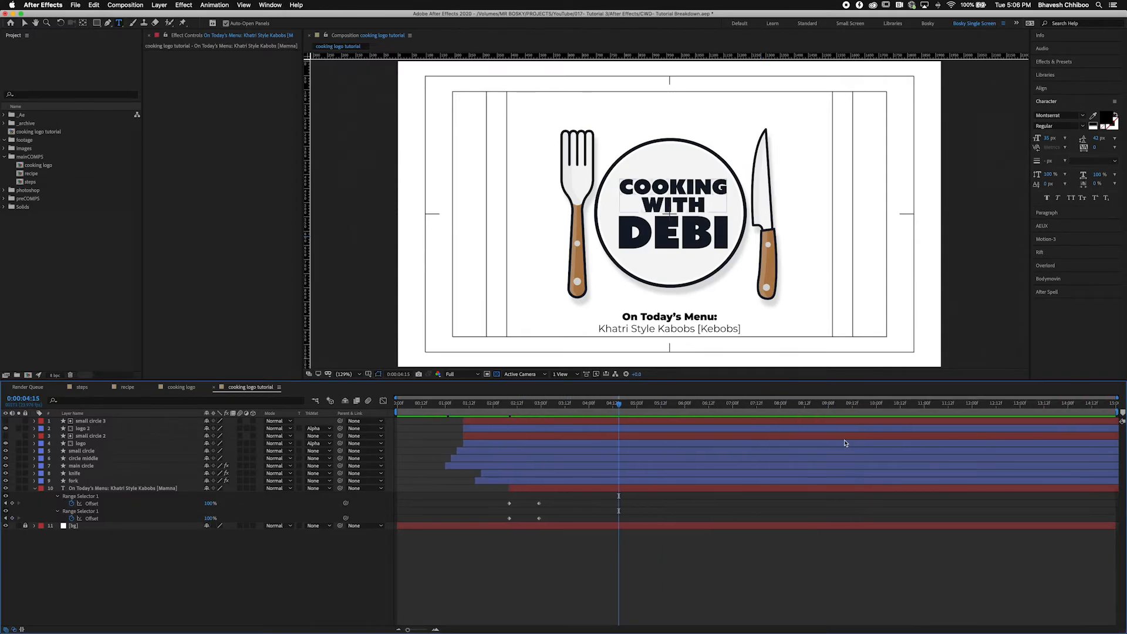
Step: Examine the finished cooking logo composition at 0:00:09:00, and return to the cooking logo tutorial composition
click(191, 387)
drag(656, 404, 829, 437)
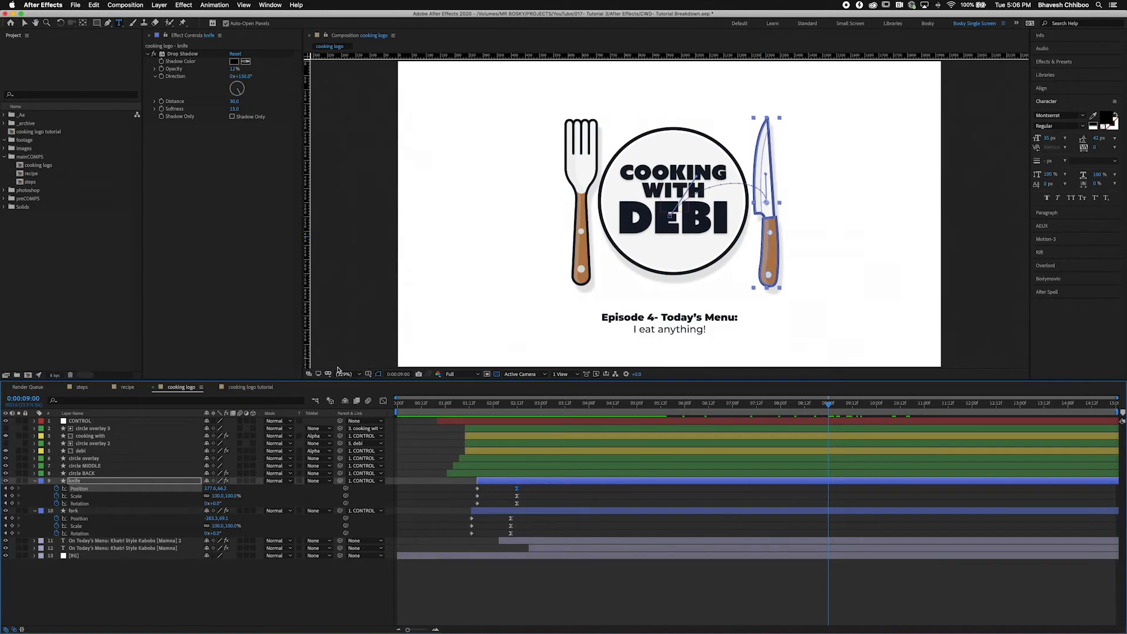
click(251, 387)
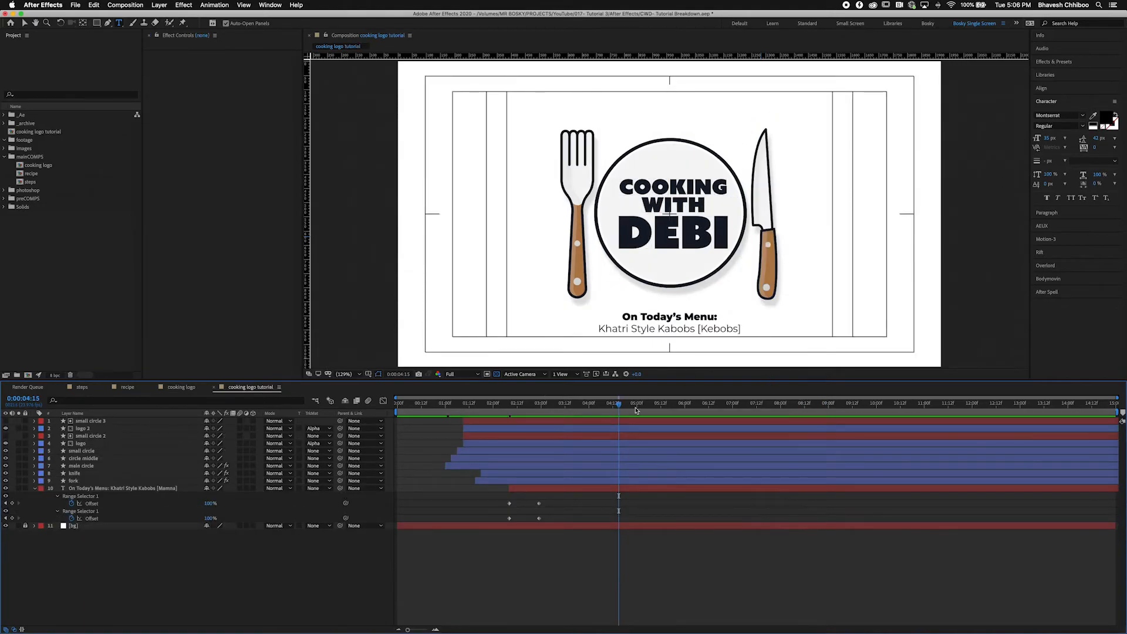
Step: Create a null object with a centered anchor point, place it at the composition's center and trim its start to 0:00:09:00
drag(638, 405, 828, 428)
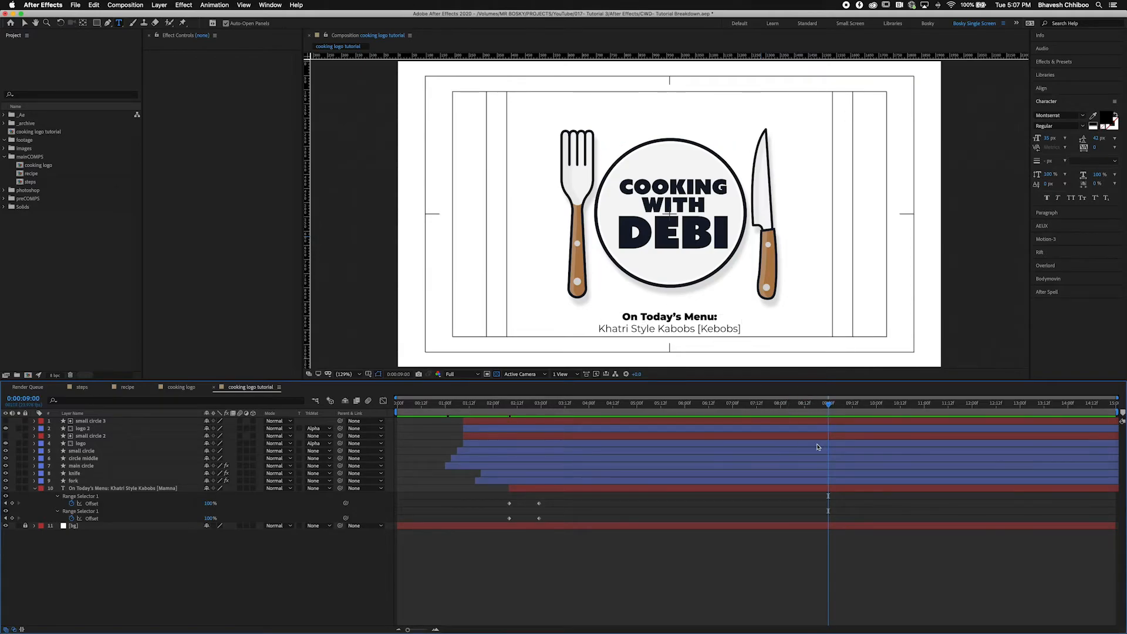
key(v)
key(super+alt+shift+y)
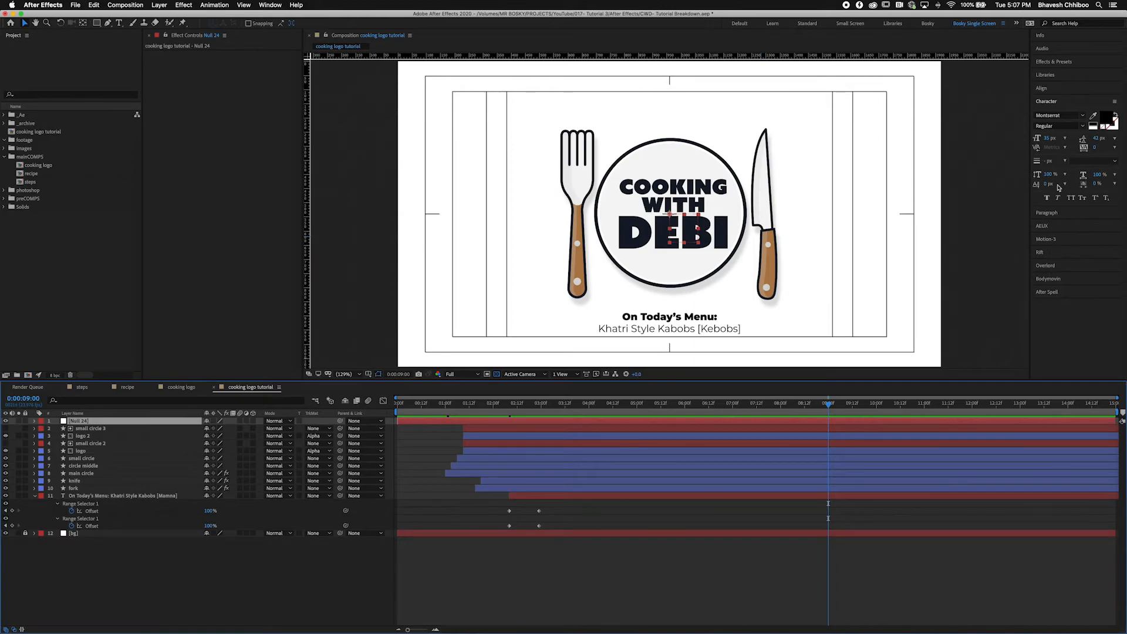
click(1049, 238)
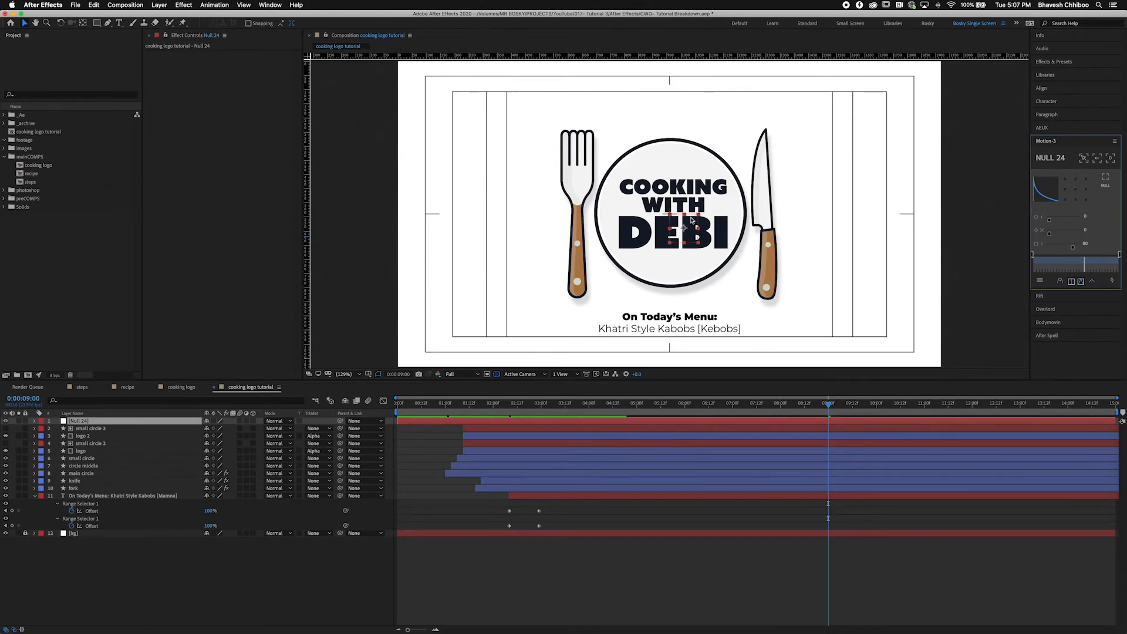
drag(684, 234, 669, 214)
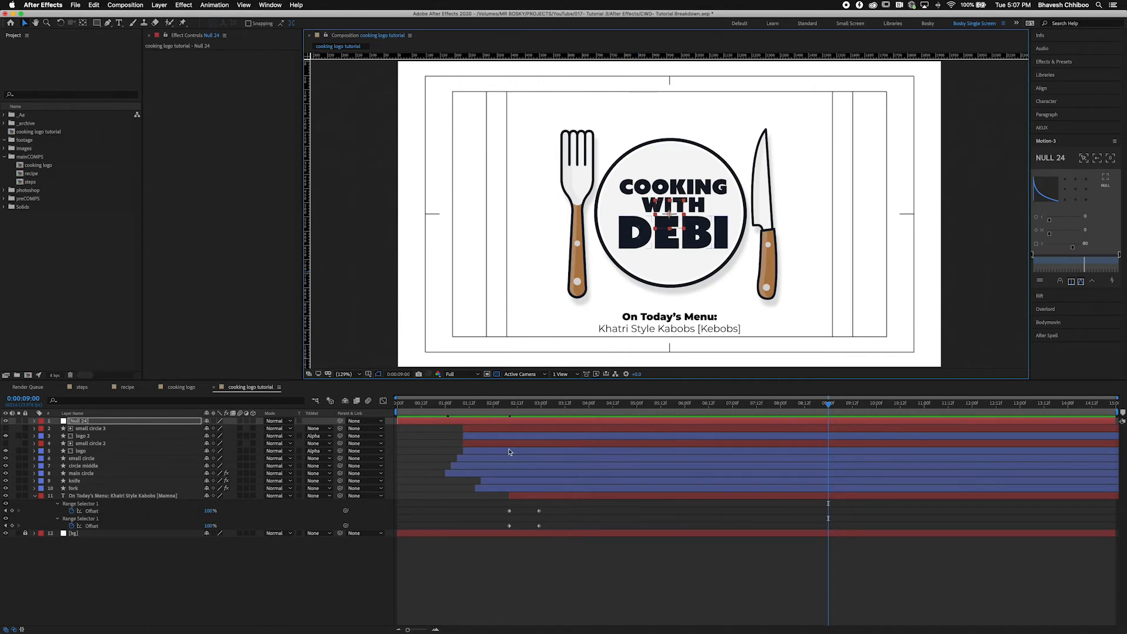
key(alt+bracketleft)
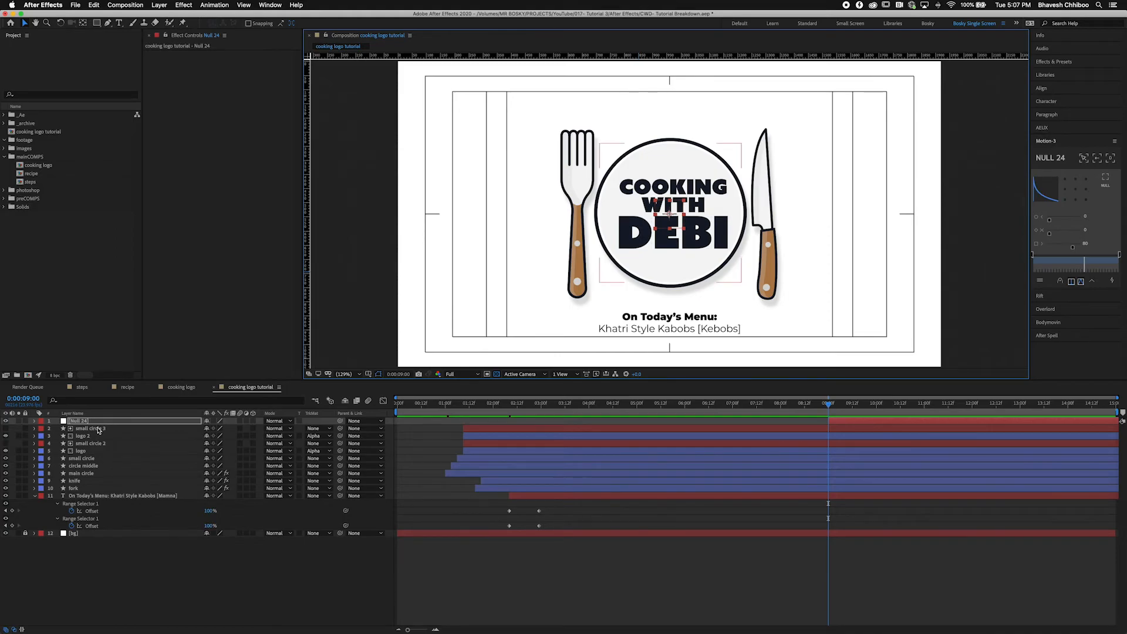
Step: Parent all layers from small circle 3 down through the menu text to the new null, leaving out bg
click(94, 428)
shift+click(95, 436)
shift+click(94, 444)
shift+click(93, 451)
shift+click(92, 458)
shift+click(91, 465)
shift+click(90, 474)
shift+click(89, 482)
shift+click(90, 489)
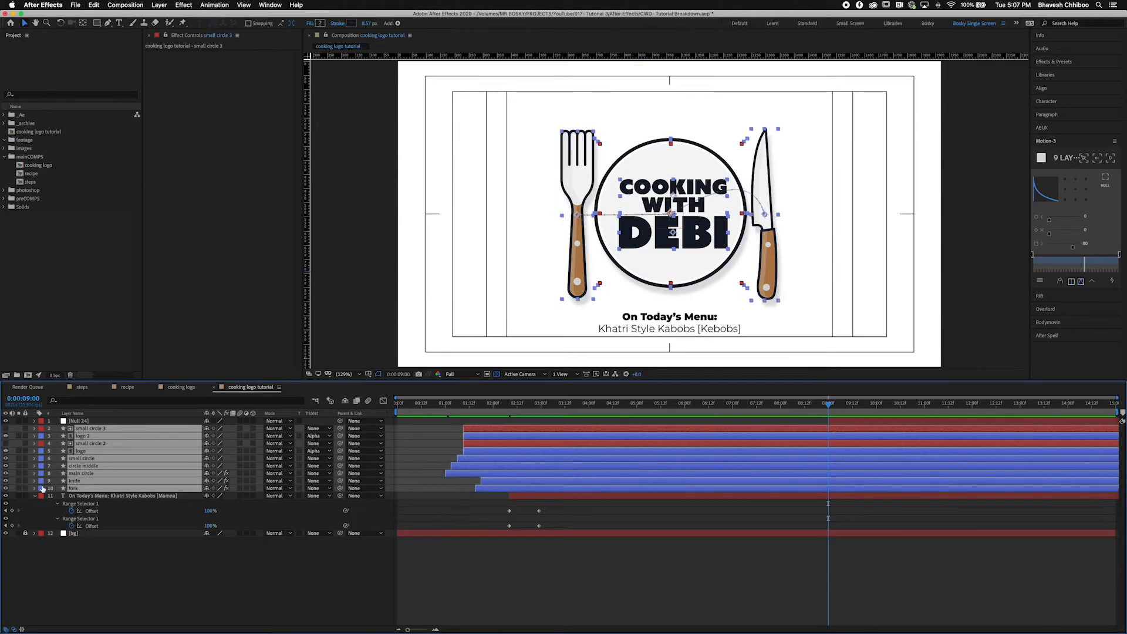
shift+click(88, 495)
drag(339, 428, 115, 424)
Step: Add Position and Scale keyframes to the null at 0:00:09:00 and again at 0:00:09:20
click(115, 421)
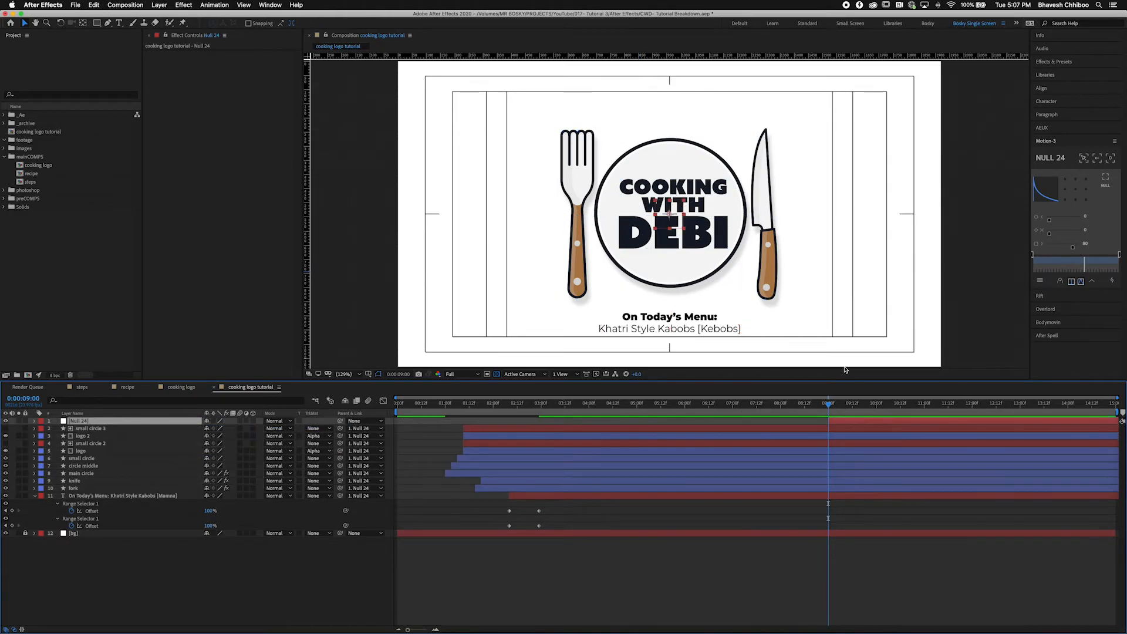
key(alt+shift+p)
key(alt+shift+s)
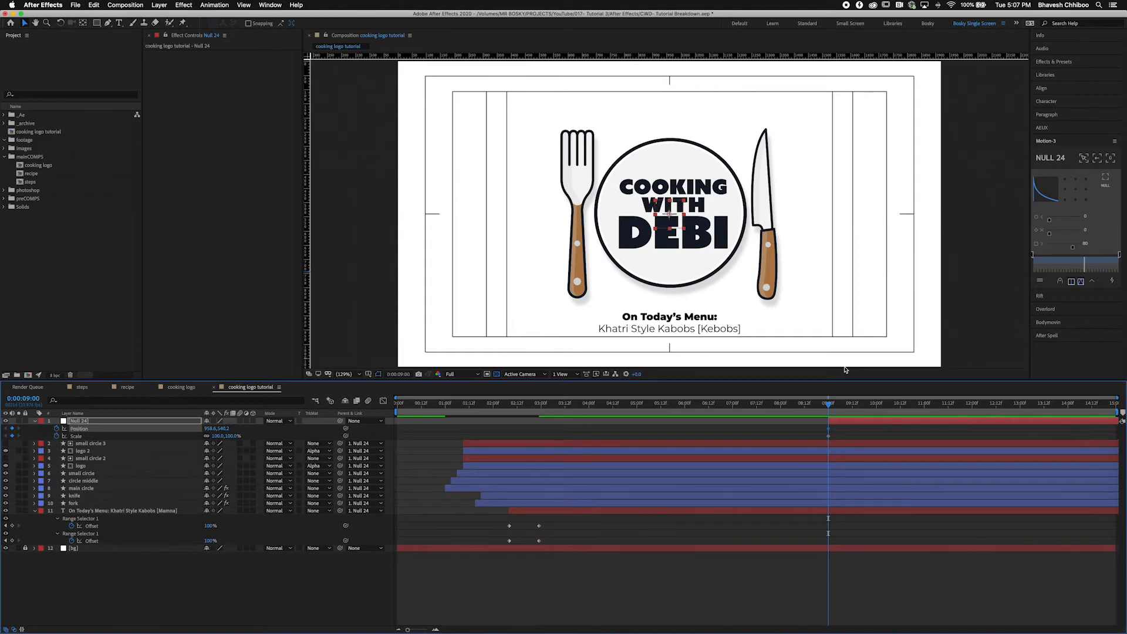
key(shift+Page_Down)
key(shift+Page_Down)
click(12, 429)
click(12, 435)
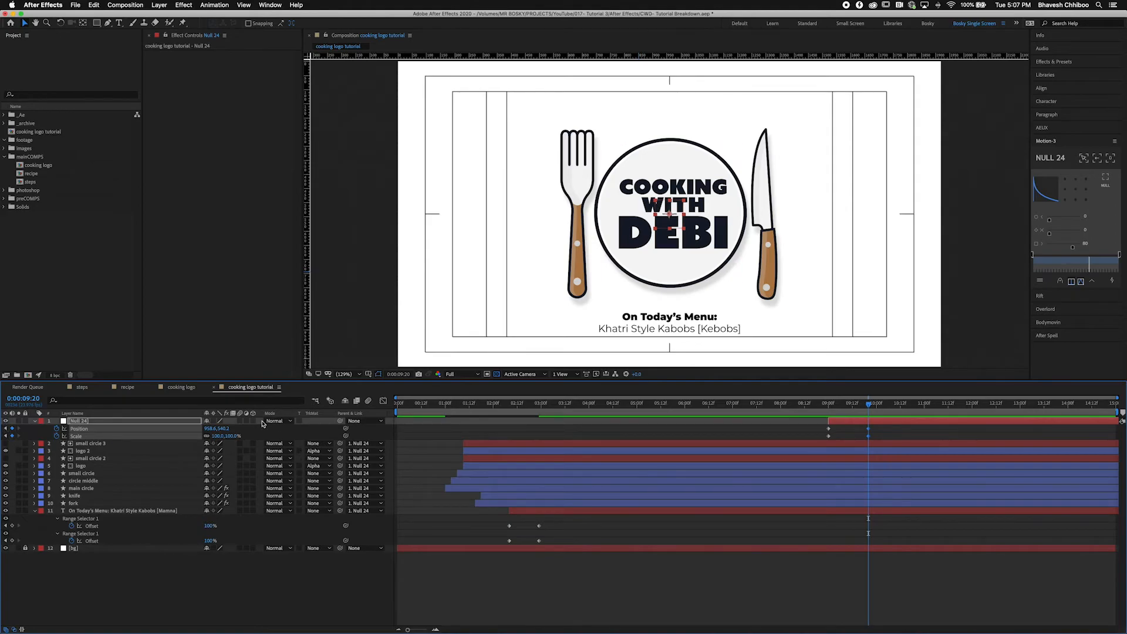
Step: Set the null's Scale to 50% and lower its Y position to about 819 at 0:00:09:20
click(217, 436)
key(Return)
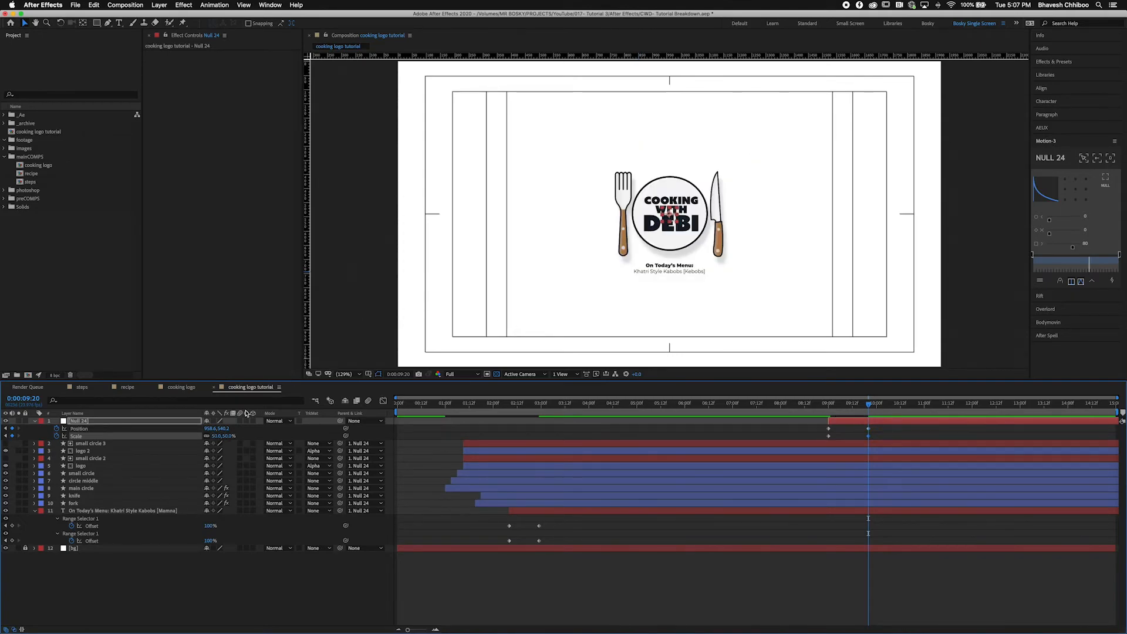
drag(226, 429, 356, 425)
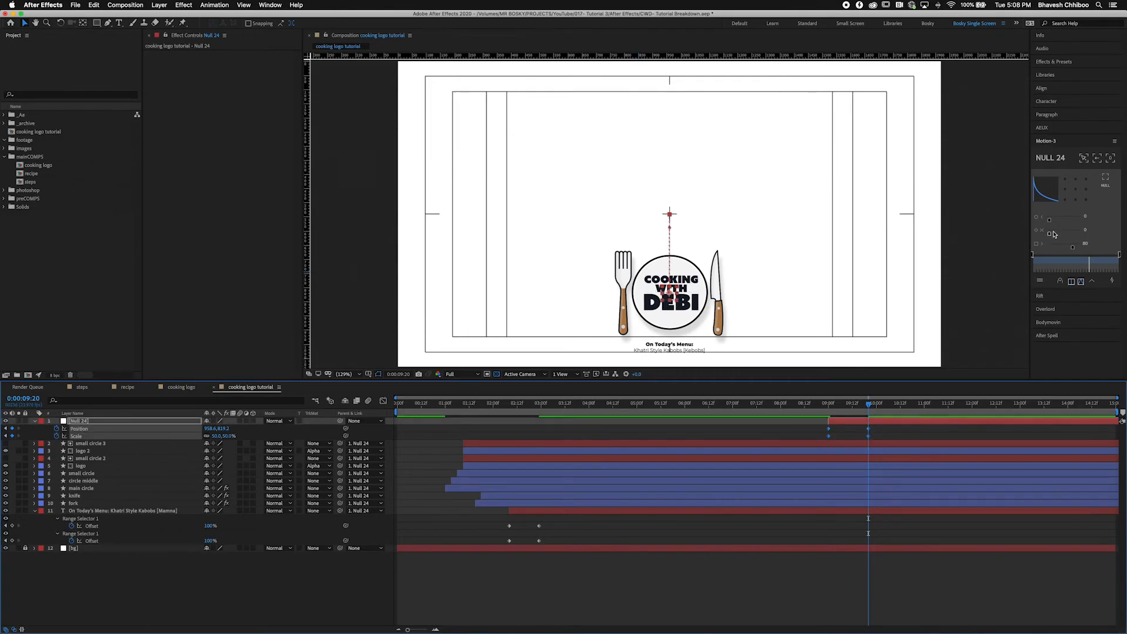
Step: Ease the null's Position and Scale keyframes with Motion 3 at a strength of 80 and return to 0:00:09:00
drag(1050, 236, 1073, 237)
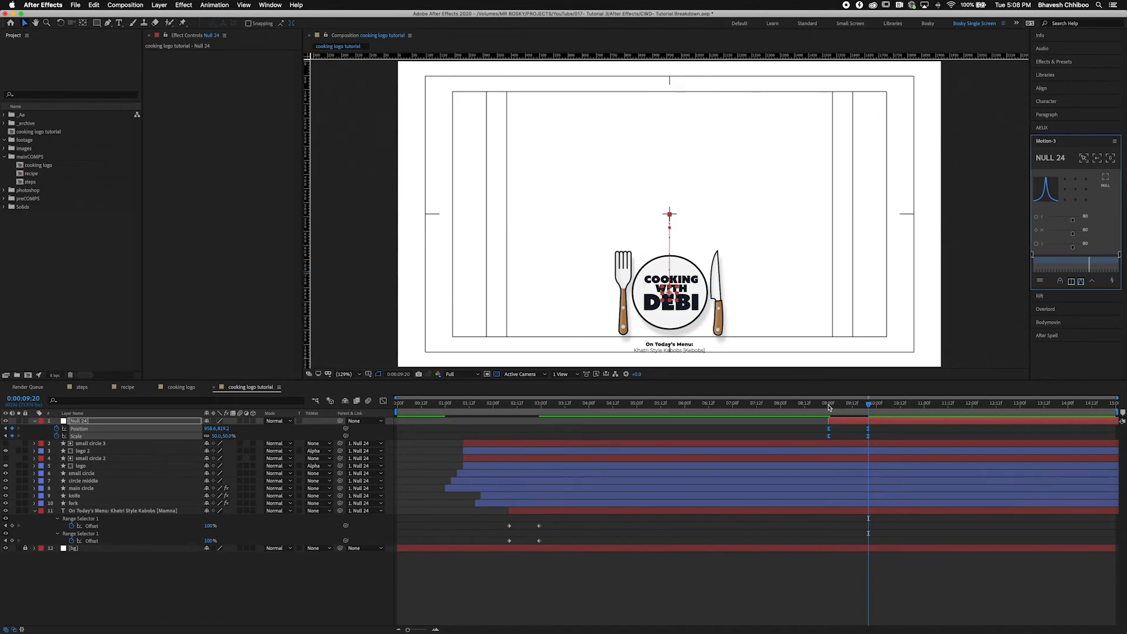
click(829, 405)
drag(827, 405, 828, 405)
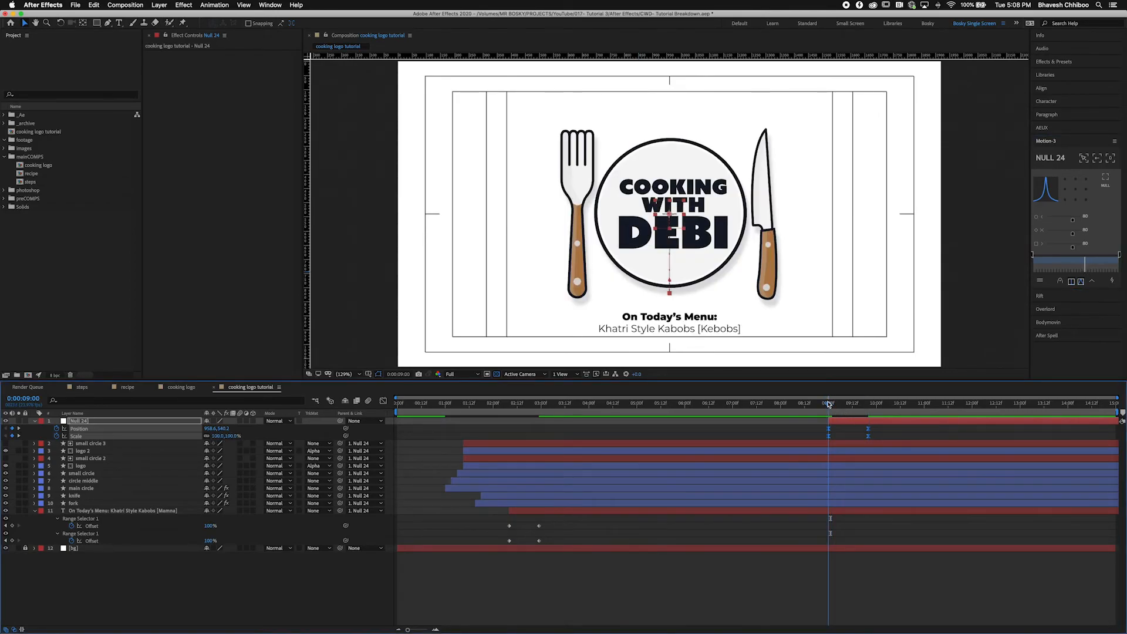
Step: Keyframe the bg layer's Opacity at 0:00:09:00 and set it to 0% at 0:00:09:20 so the background fades out
click(831, 531)
click(93, 550)
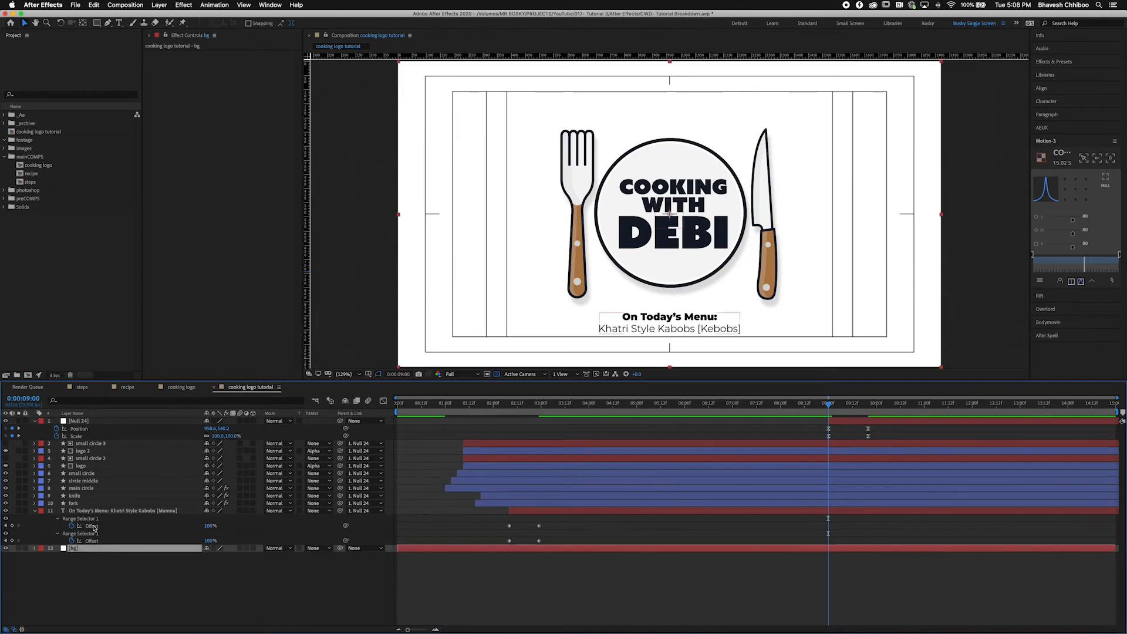
key(t)
key(k)
click(208, 556)
text(0)
key(Return)
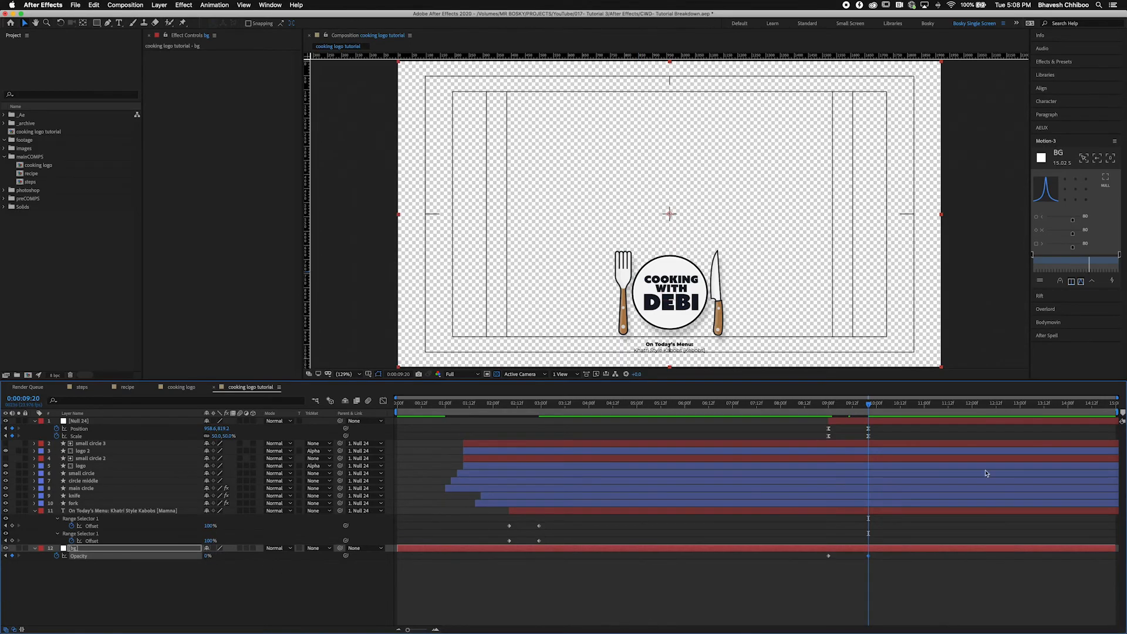
Step: Ease the bg layer's Opacity keyframes with Motion 3 and preview the logo shrinking as the background fades
click(1074, 237)
click(859, 579)
click(829, 404)
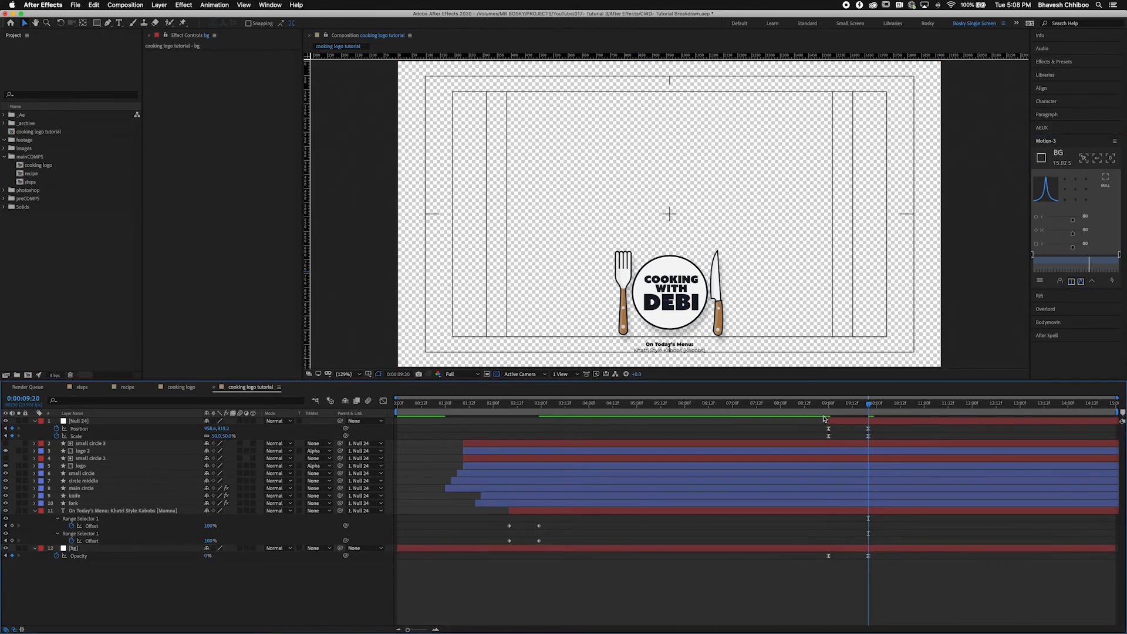
drag(836, 407, 870, 412)
drag(721, 406, 814, 405)
key(space)
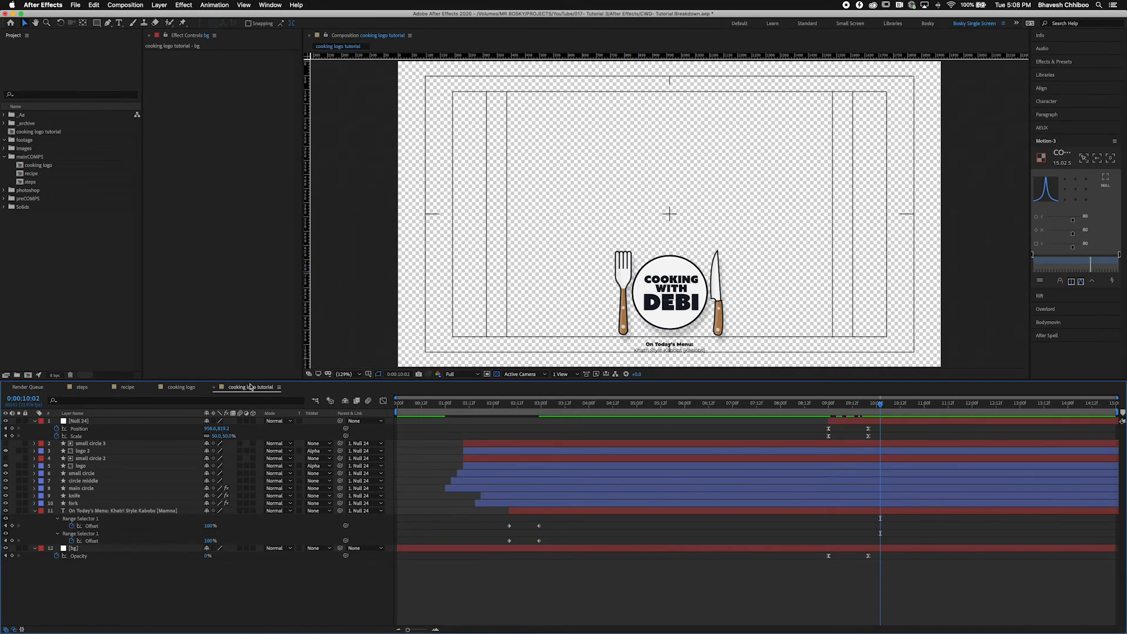
Step: Add the cooking logo tutorial composition to the Render Queue with the Alpha Animation output module
click(125, 5)
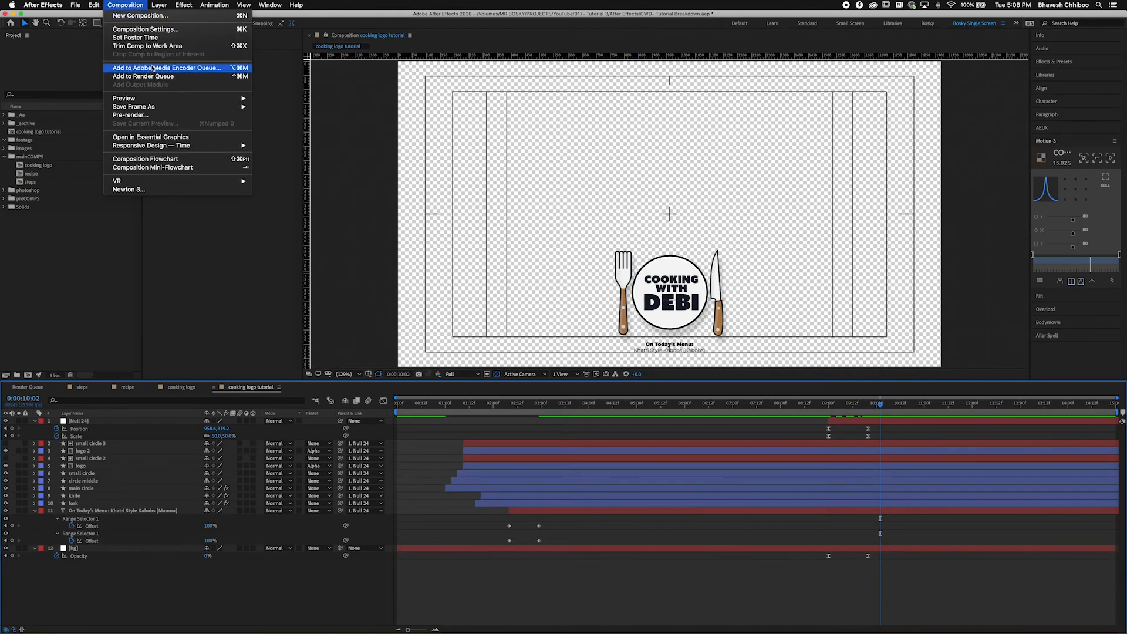
click(143, 76)
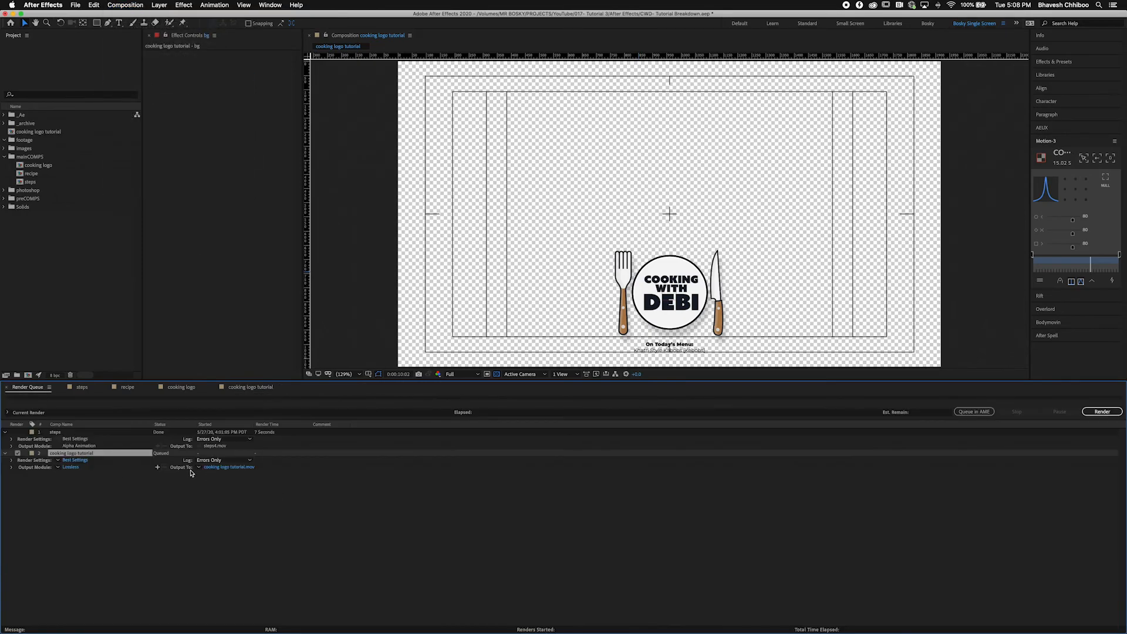
click(60, 470)
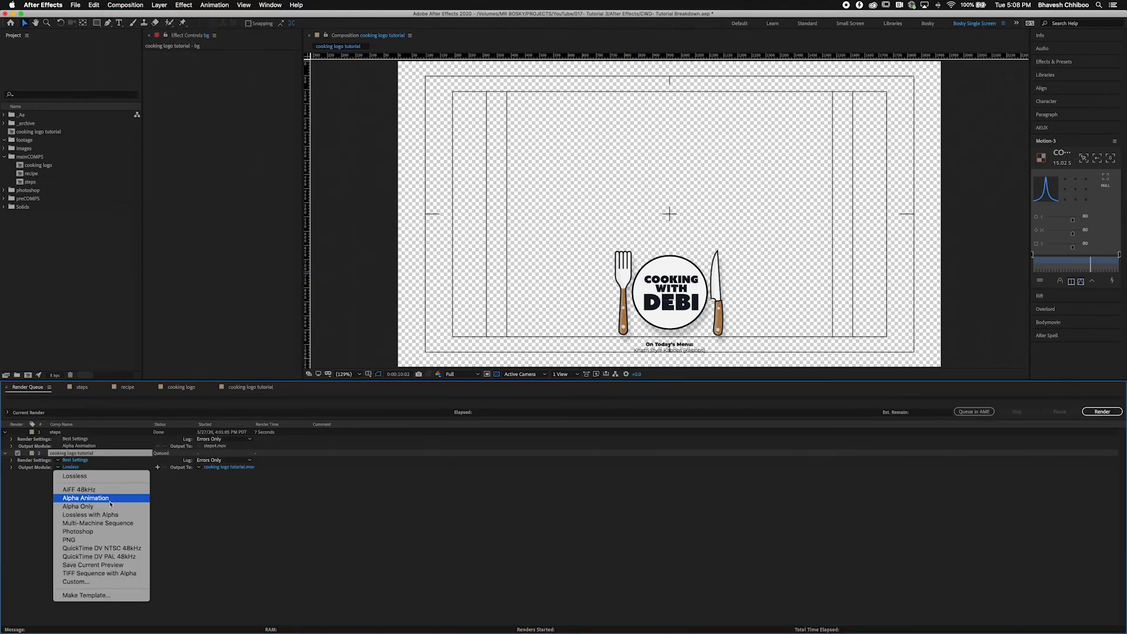
click(79, 498)
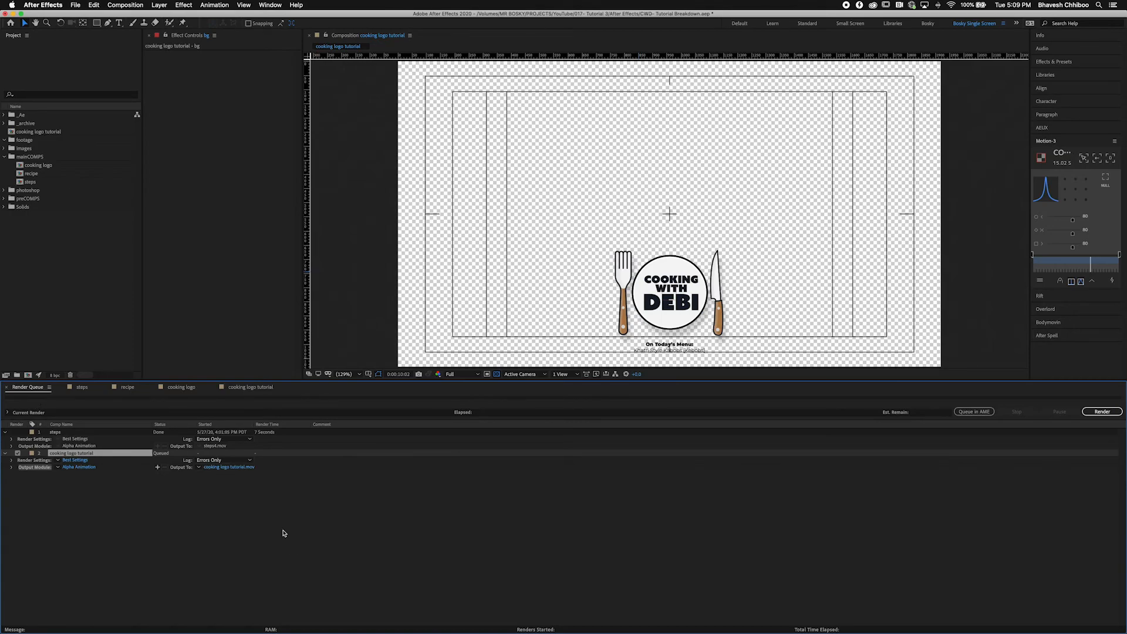
Step: Return to the cooking logo tutorial composition's timeline and move to 0:00:09:20
click(246, 388)
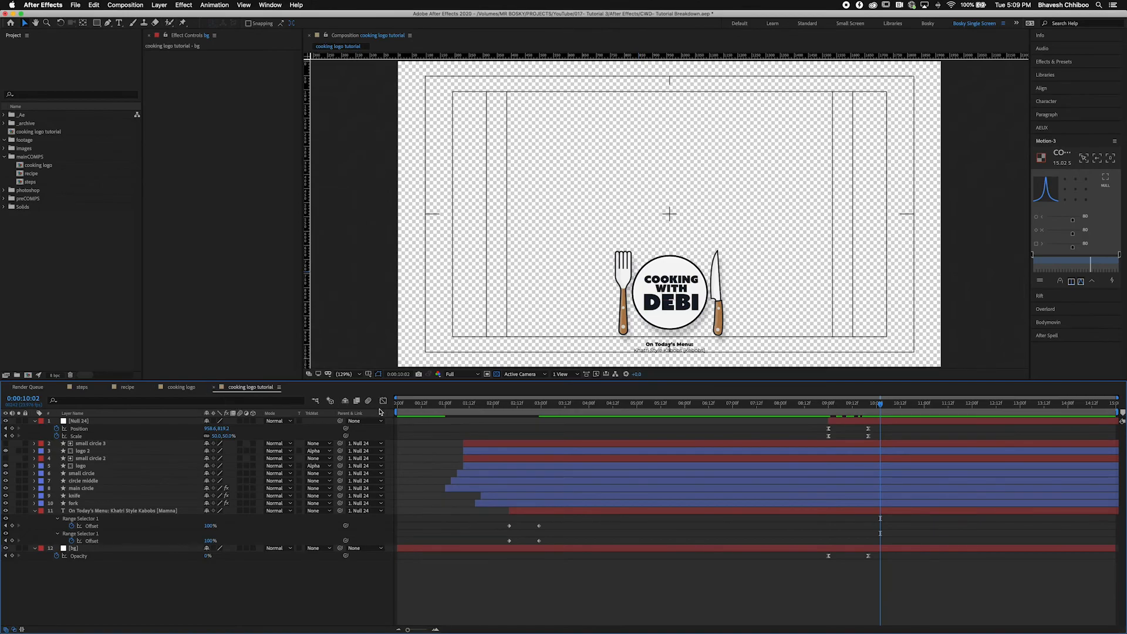
click(870, 405)
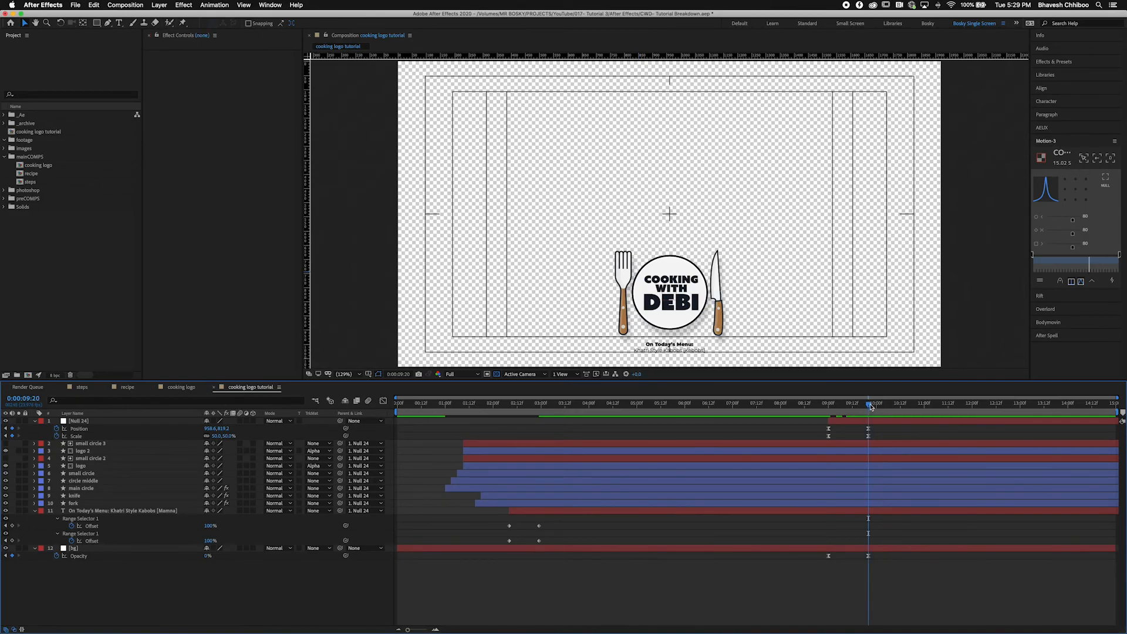
mouse_move(872, 406)
mouse_down()
mouse_move(858, 406)
mouse_move(871, 408)
mouse_up()
Step: Scrub through the recipe composition's text build, and preview the opening of the steps composition
click(126, 390)
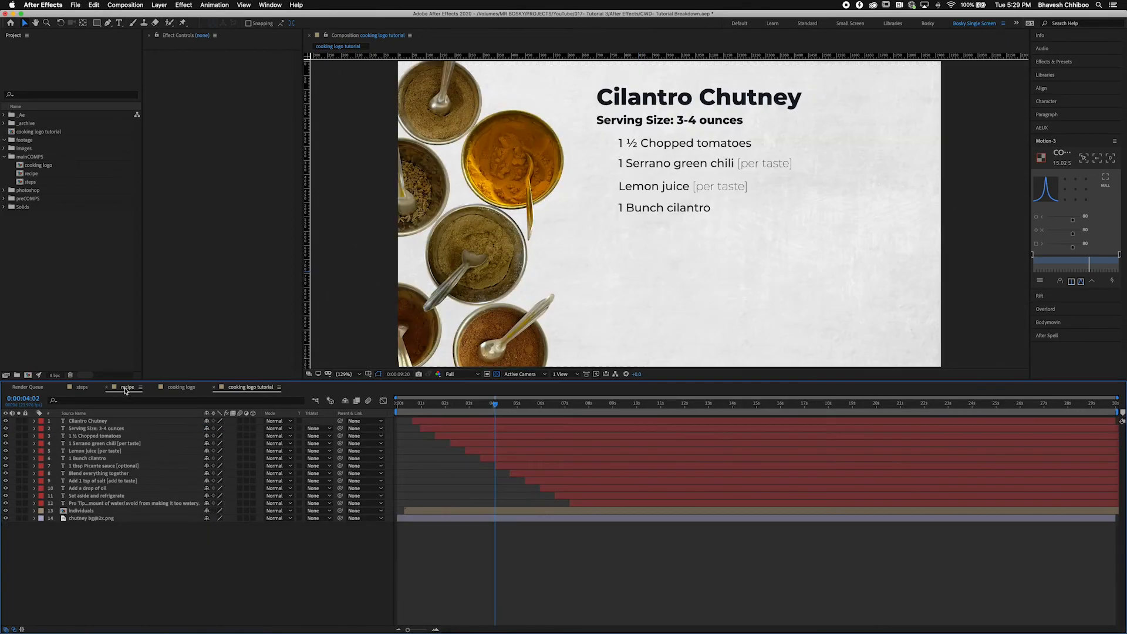
drag(401, 405, 575, 431)
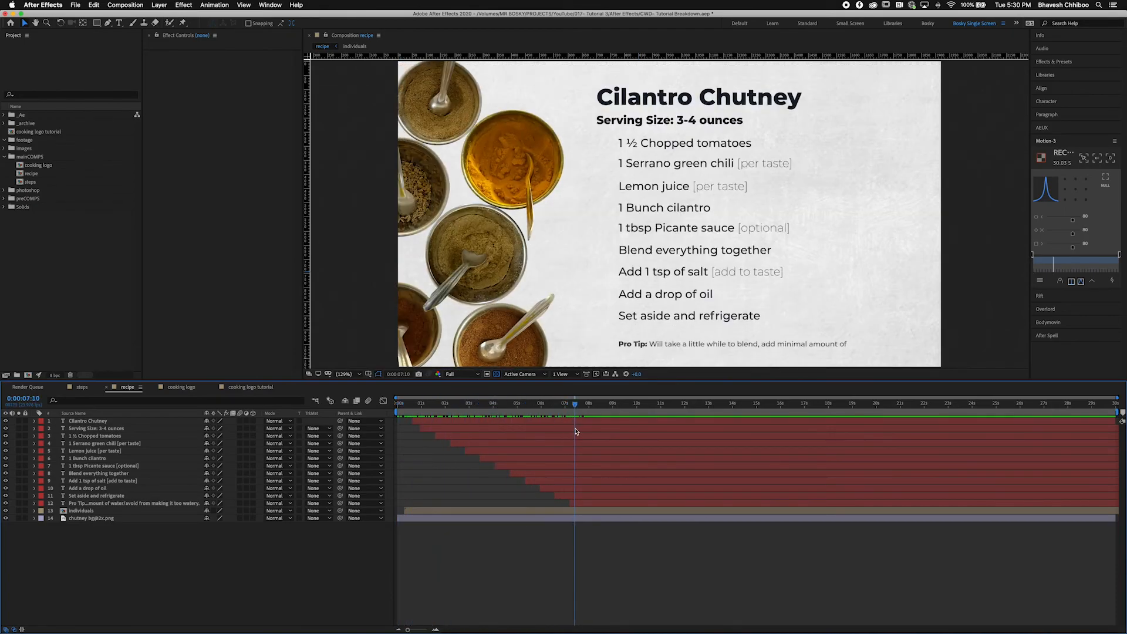
click(82, 388)
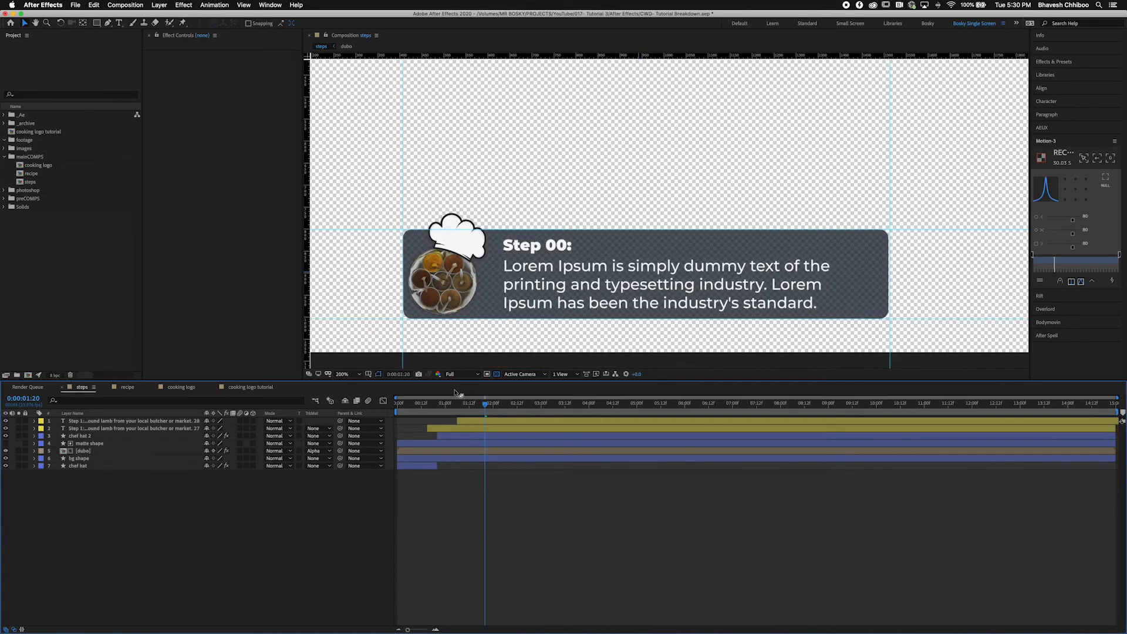
drag(398, 405, 419, 431)
key(space)
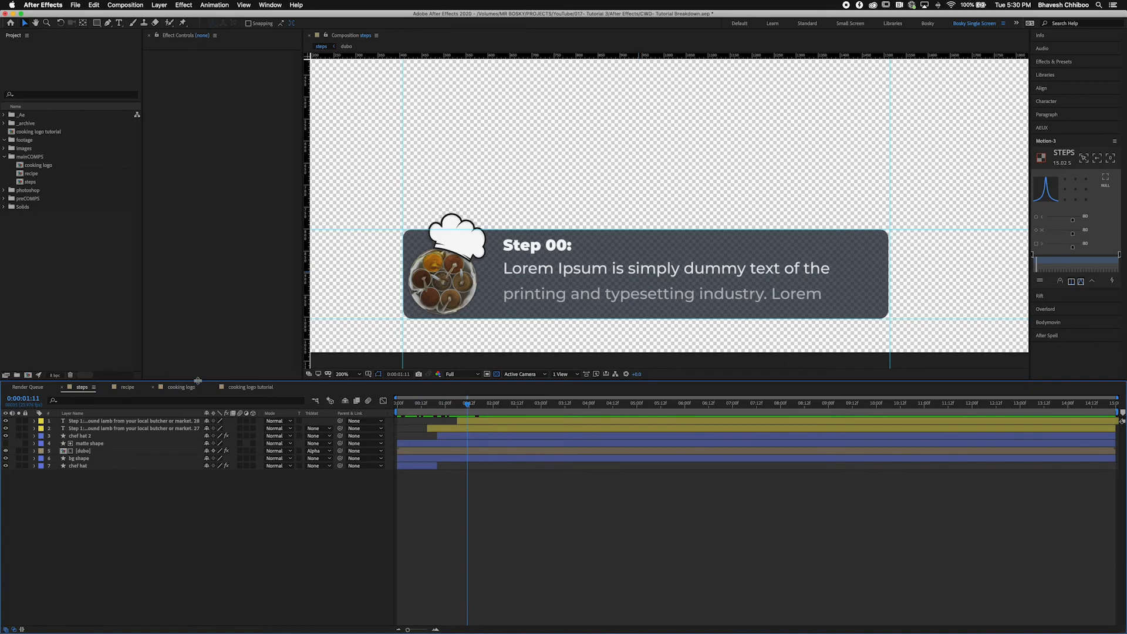
Step: Switch to Premiere Pro and scrub the Moms Famous Potato Salad sequence to the logo title at 00;00;12;23
key(super+Tab)
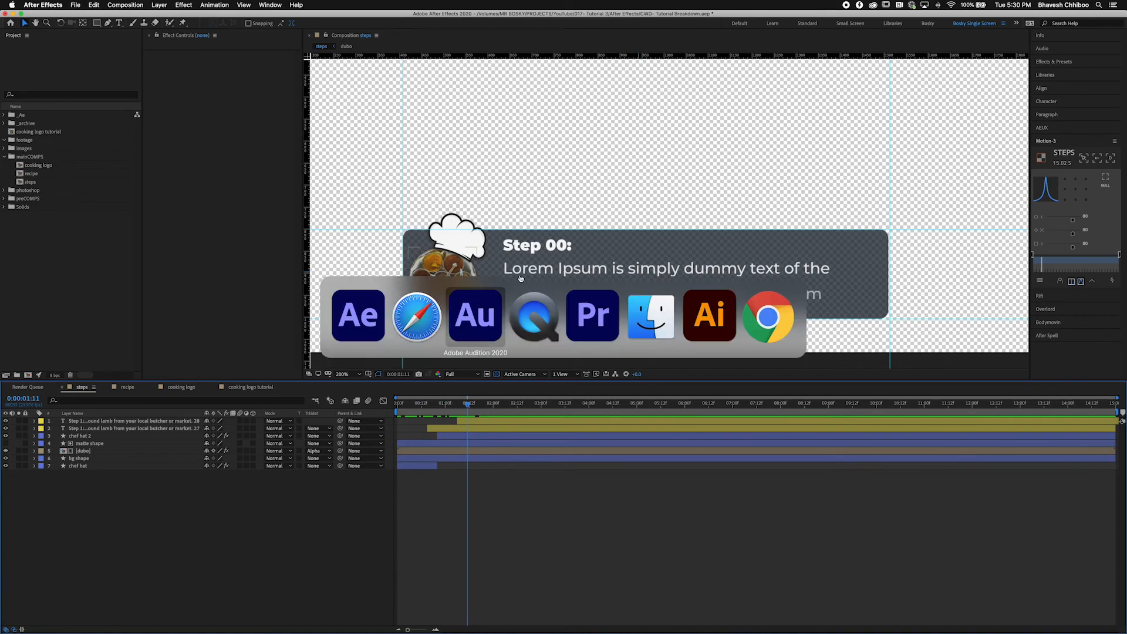
click(600, 317)
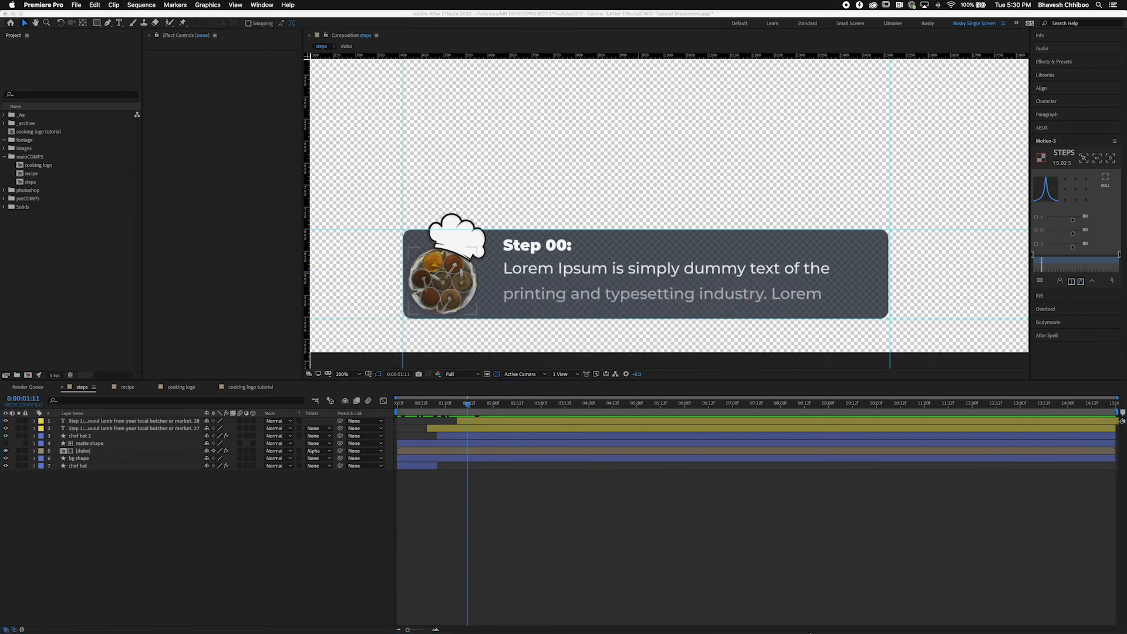
click(951, 621)
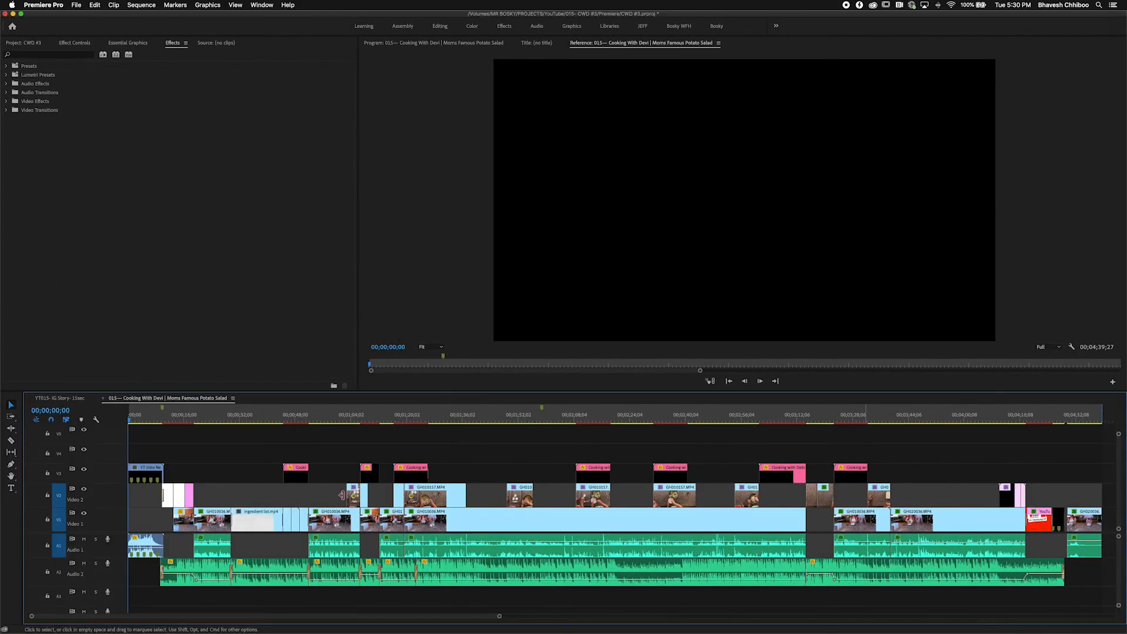
drag(162, 417, 174, 416)
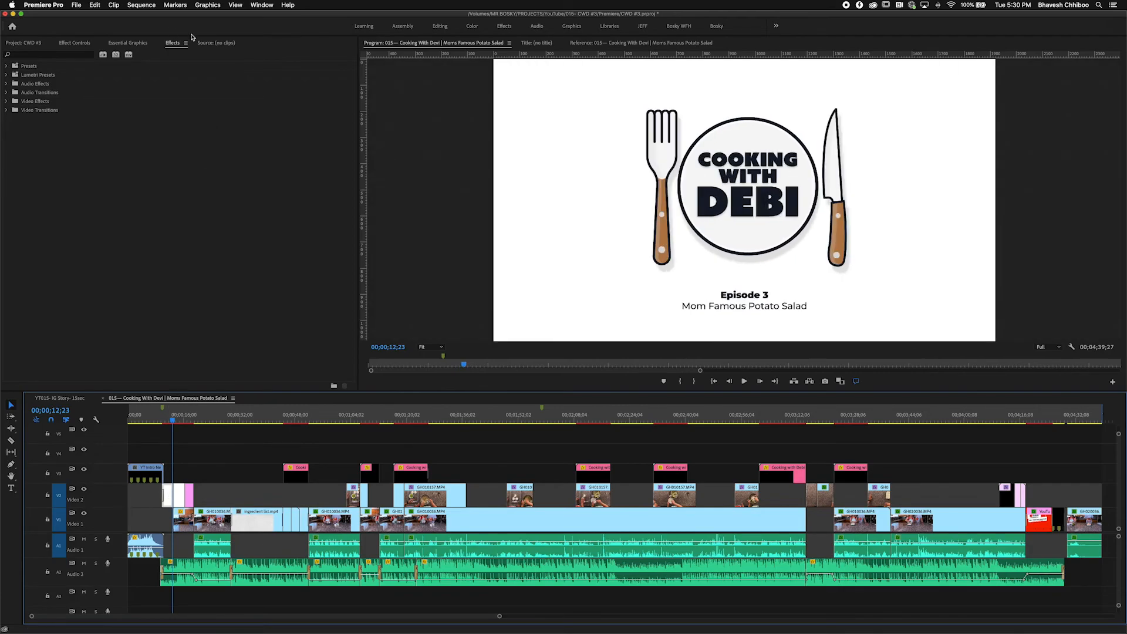
Step: Change the logo graphic's episode text to Episode 4 in its Essential Graphics properties
click(126, 43)
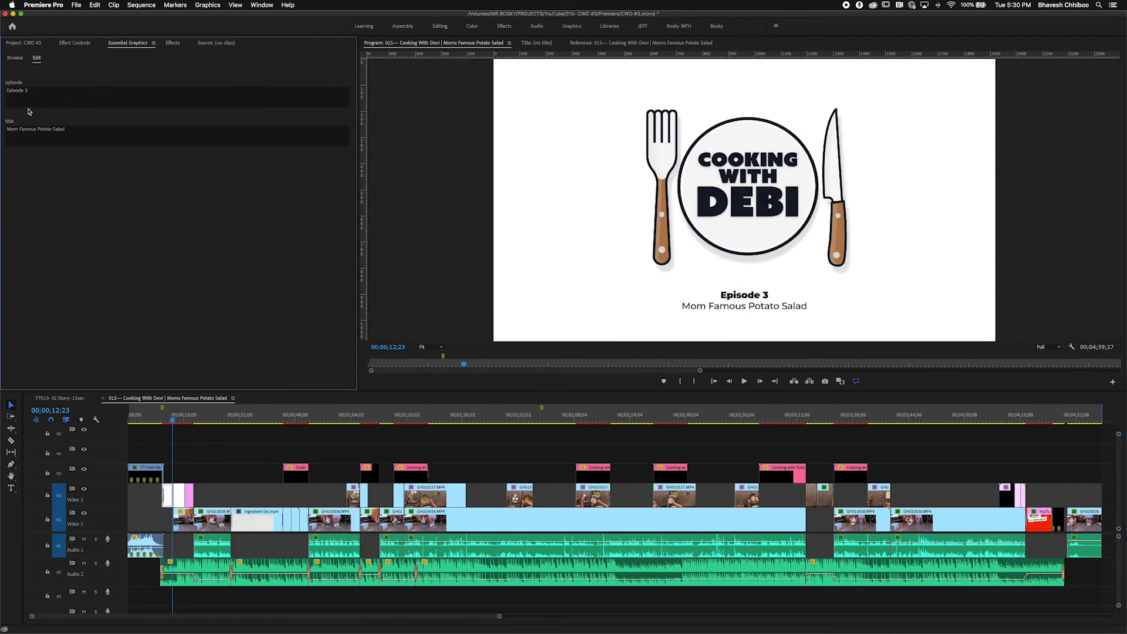
click(46, 89)
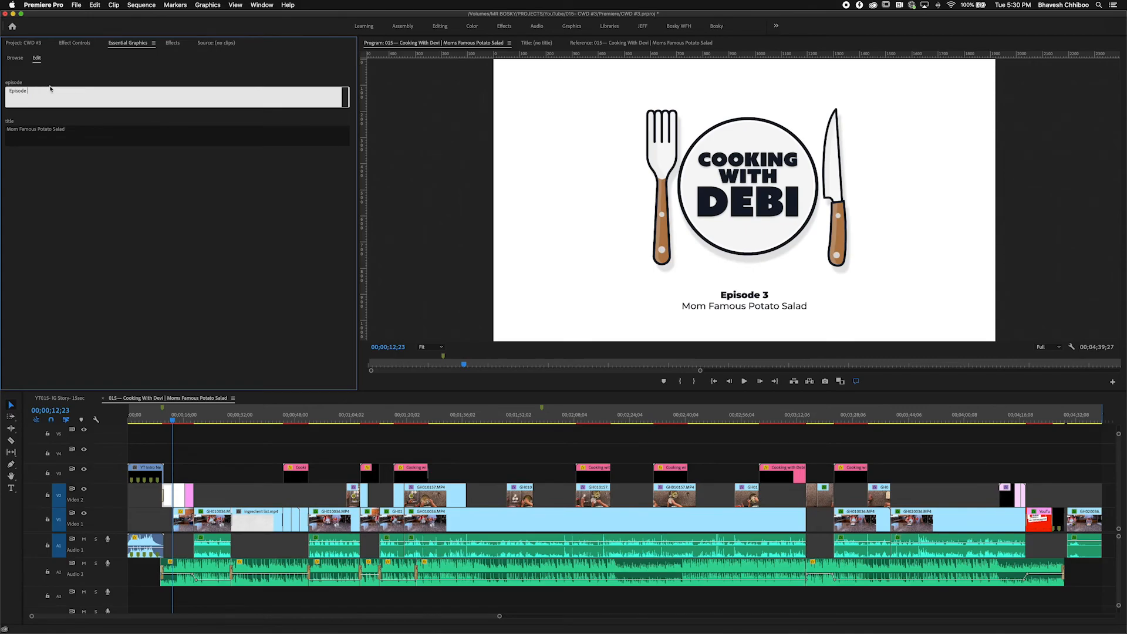
text(4)
click(252, 229)
Step: Scrub through the sequence to 00;02;10;26 and select the Step 04 graphic to examine its editable text
drag(173, 418, 262, 420)
drag(330, 426, 438, 424)
mouse_move(572, 425)
mouse_down()
mouse_move(599, 424)
mouse_move(583, 425)
mouse_up()
click(593, 467)
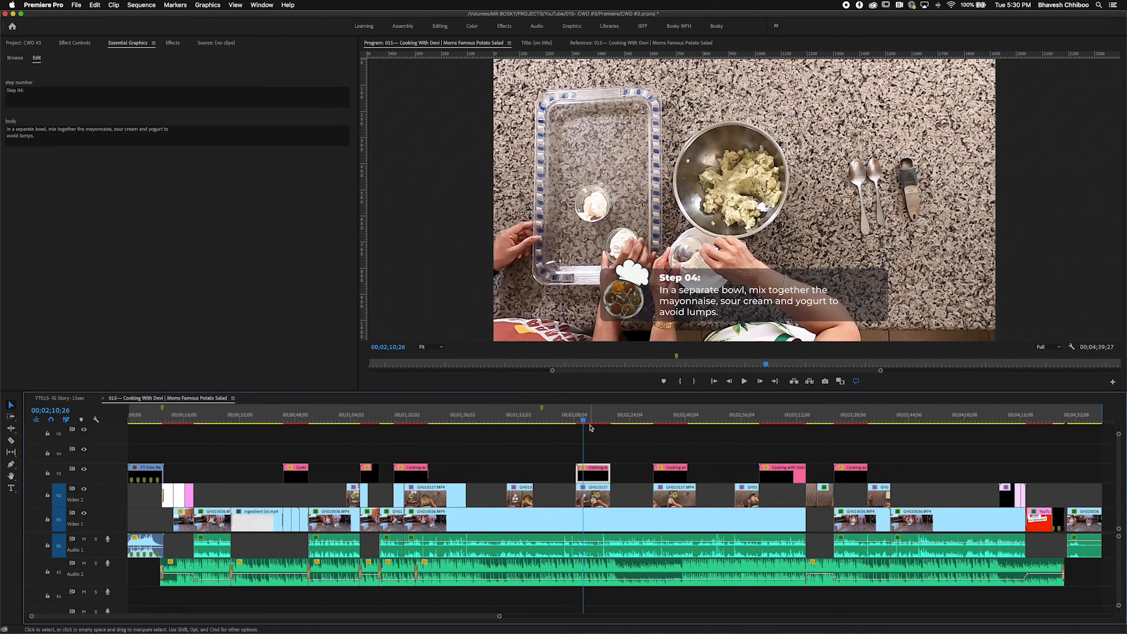
Step: Switch back to After Effects and open the cooking logo tutorial composition
key(super+Tab)
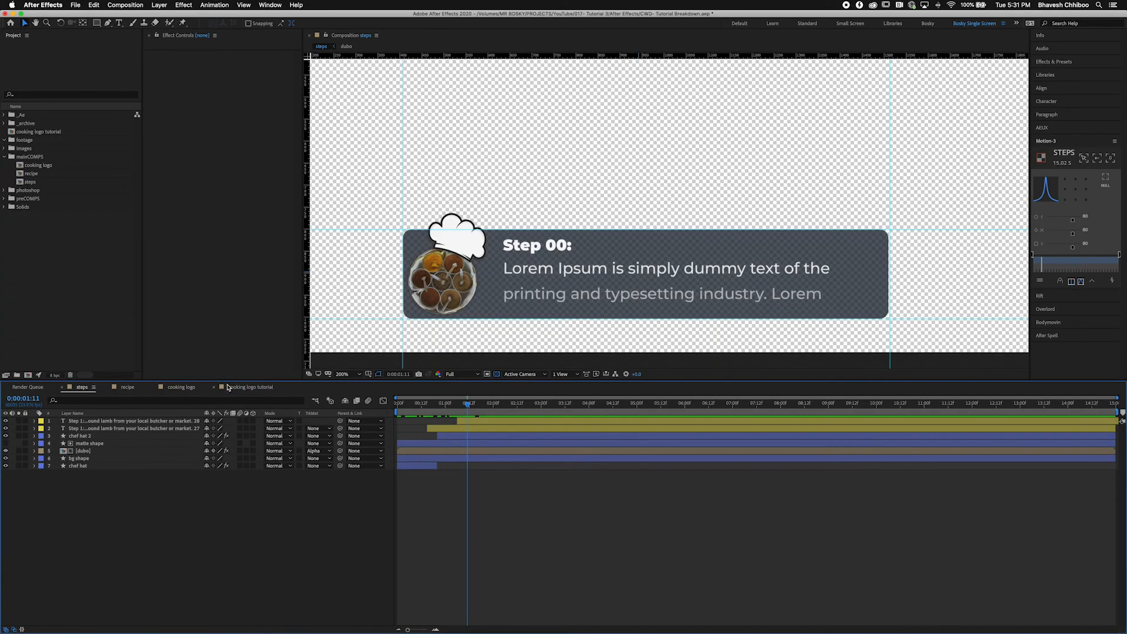
click(229, 387)
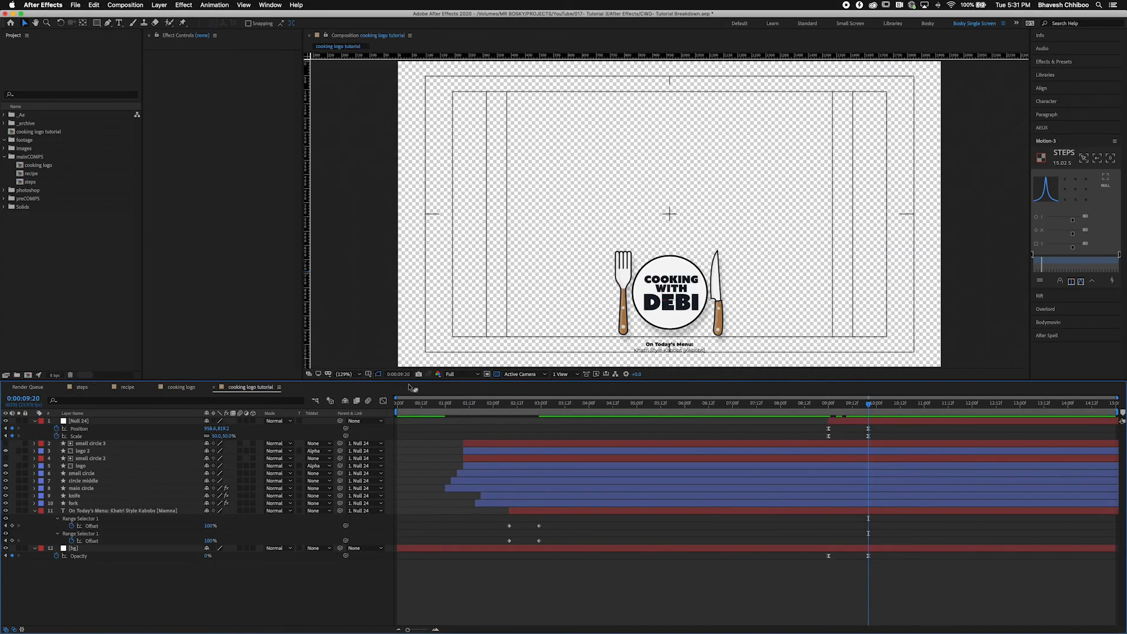